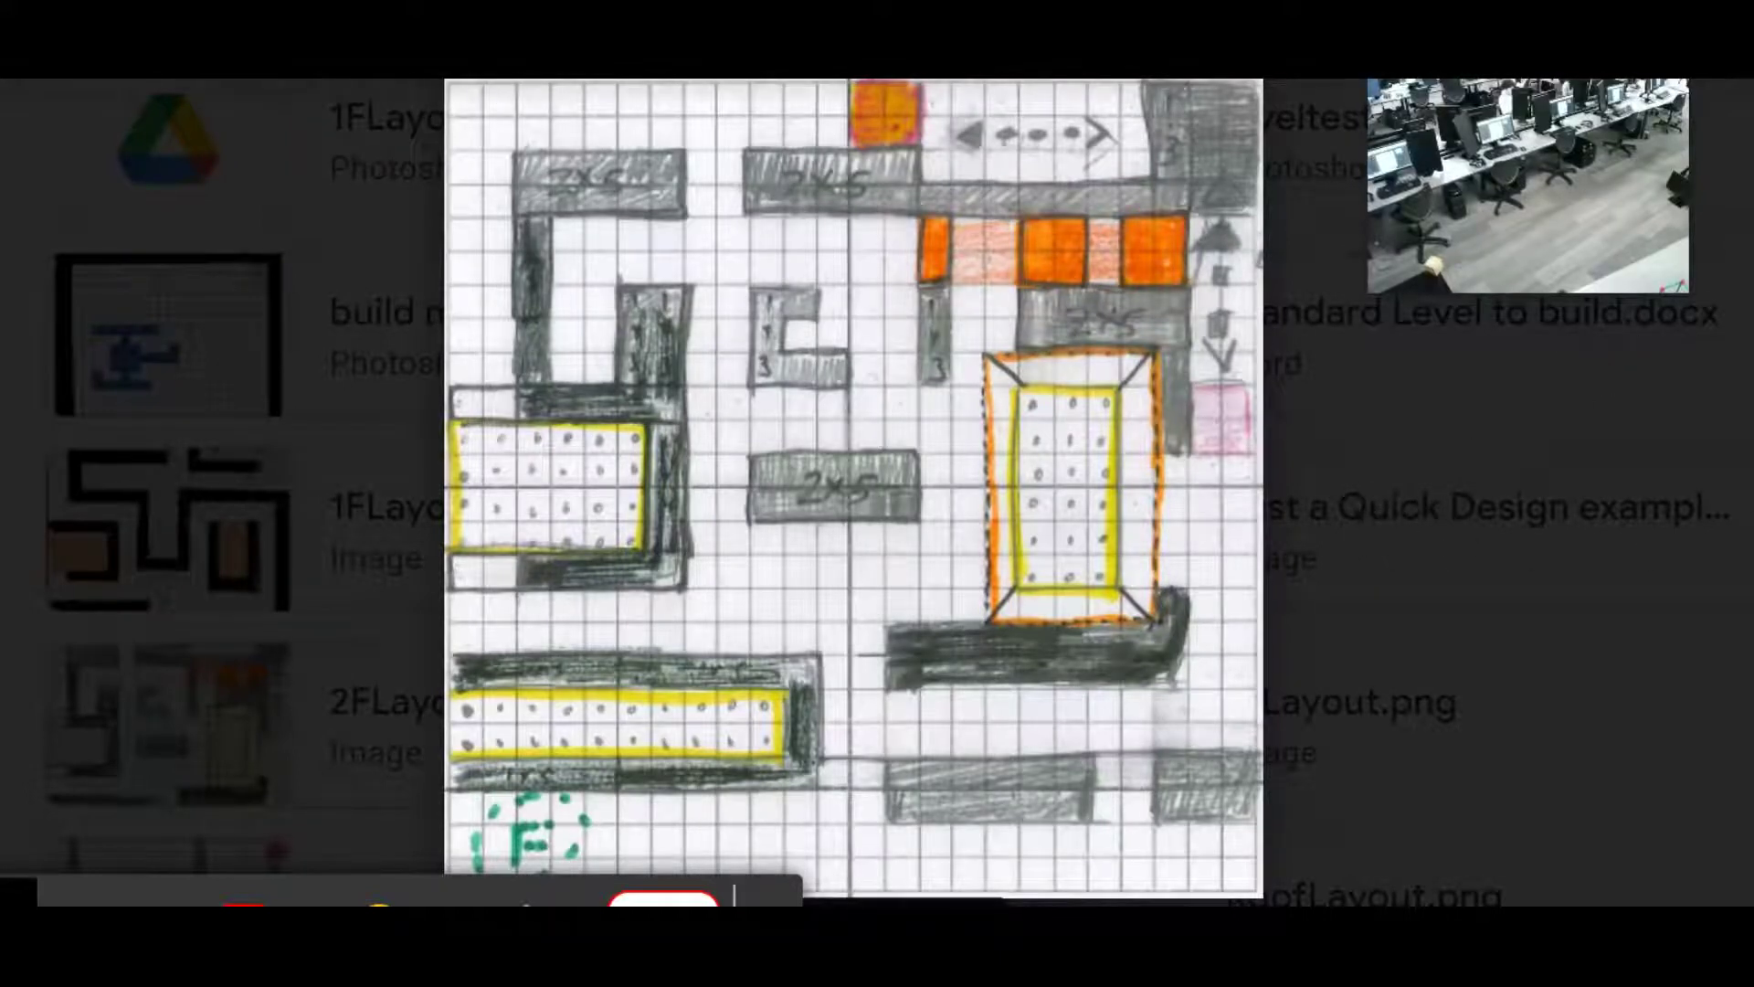
# View the attached floor layout images one after another through the roof layout to The Build Process.JPG
pyautogui.click(1749, 484)
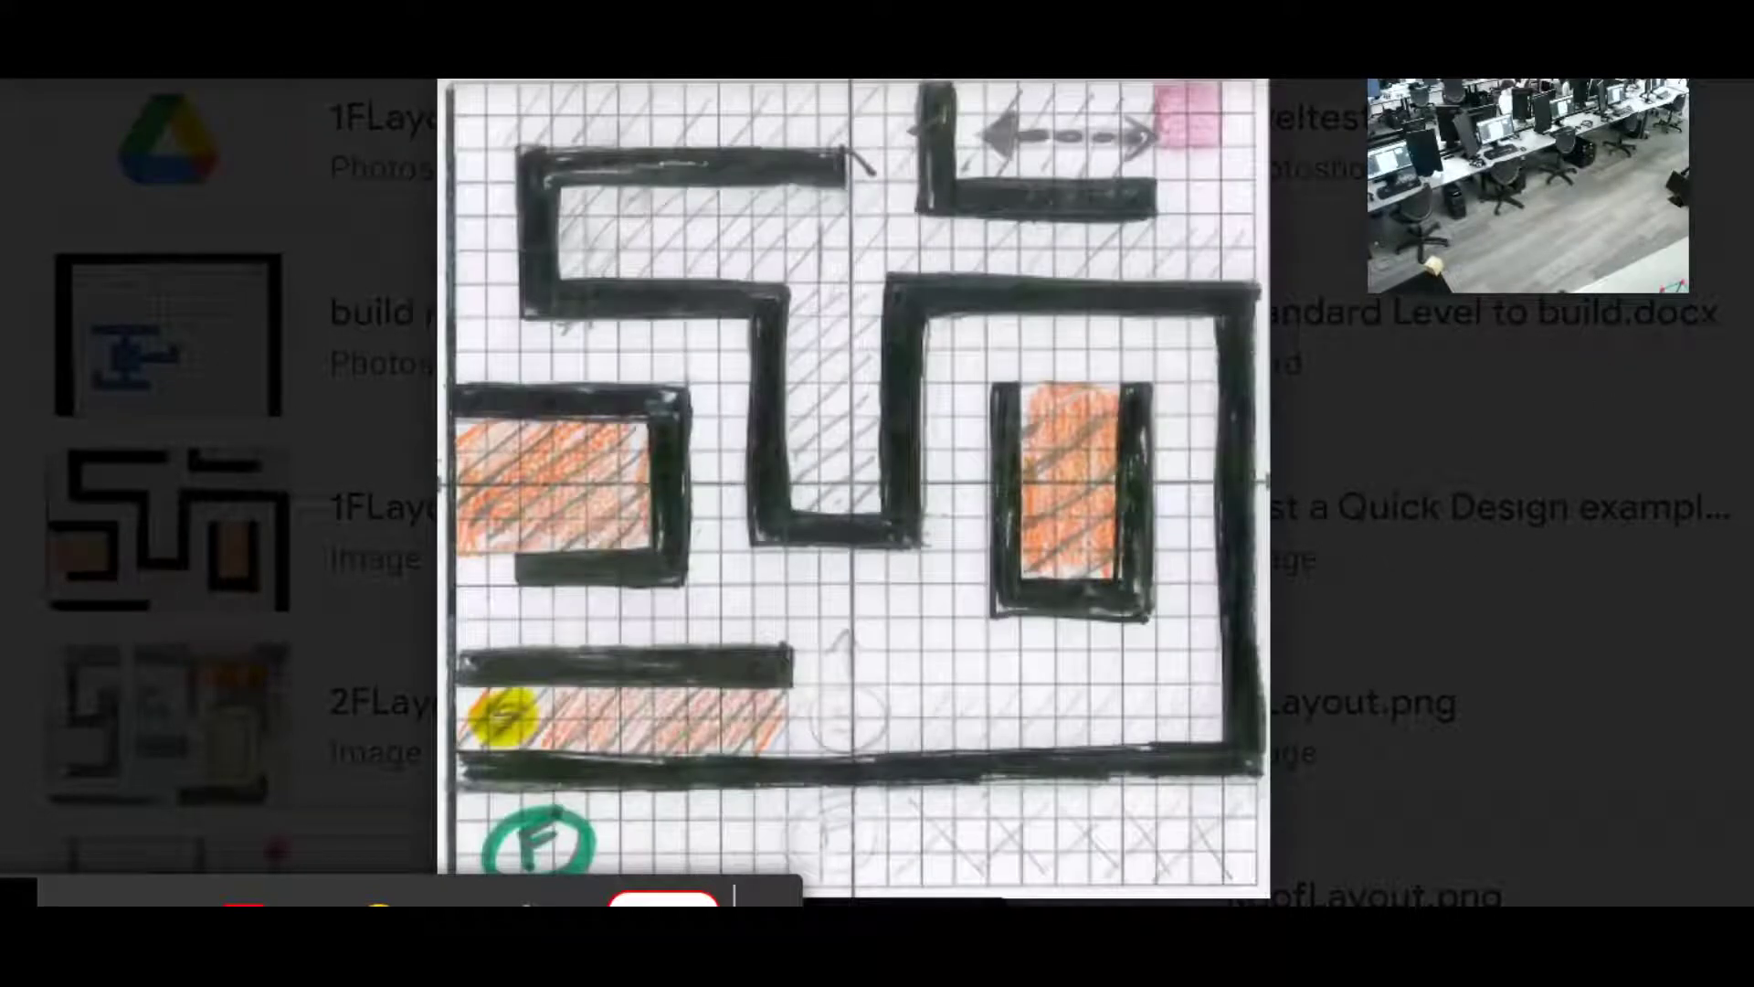
pyautogui.click(1749, 485)
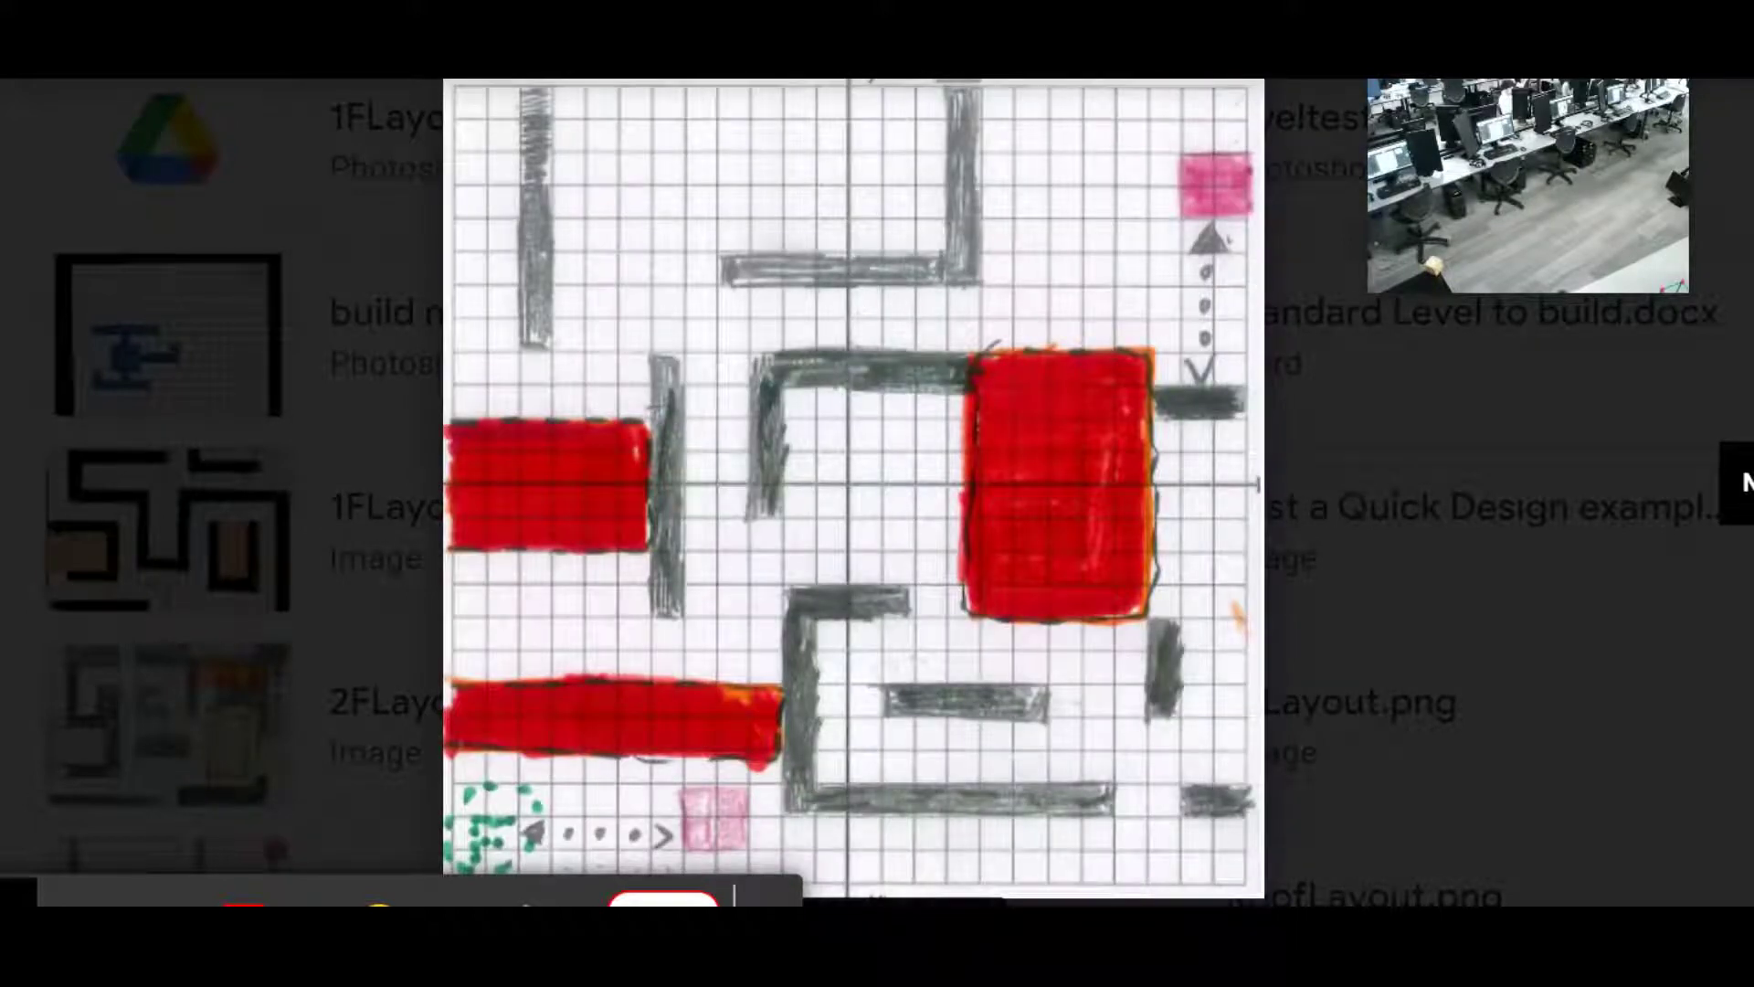
pyautogui.click(1749, 484)
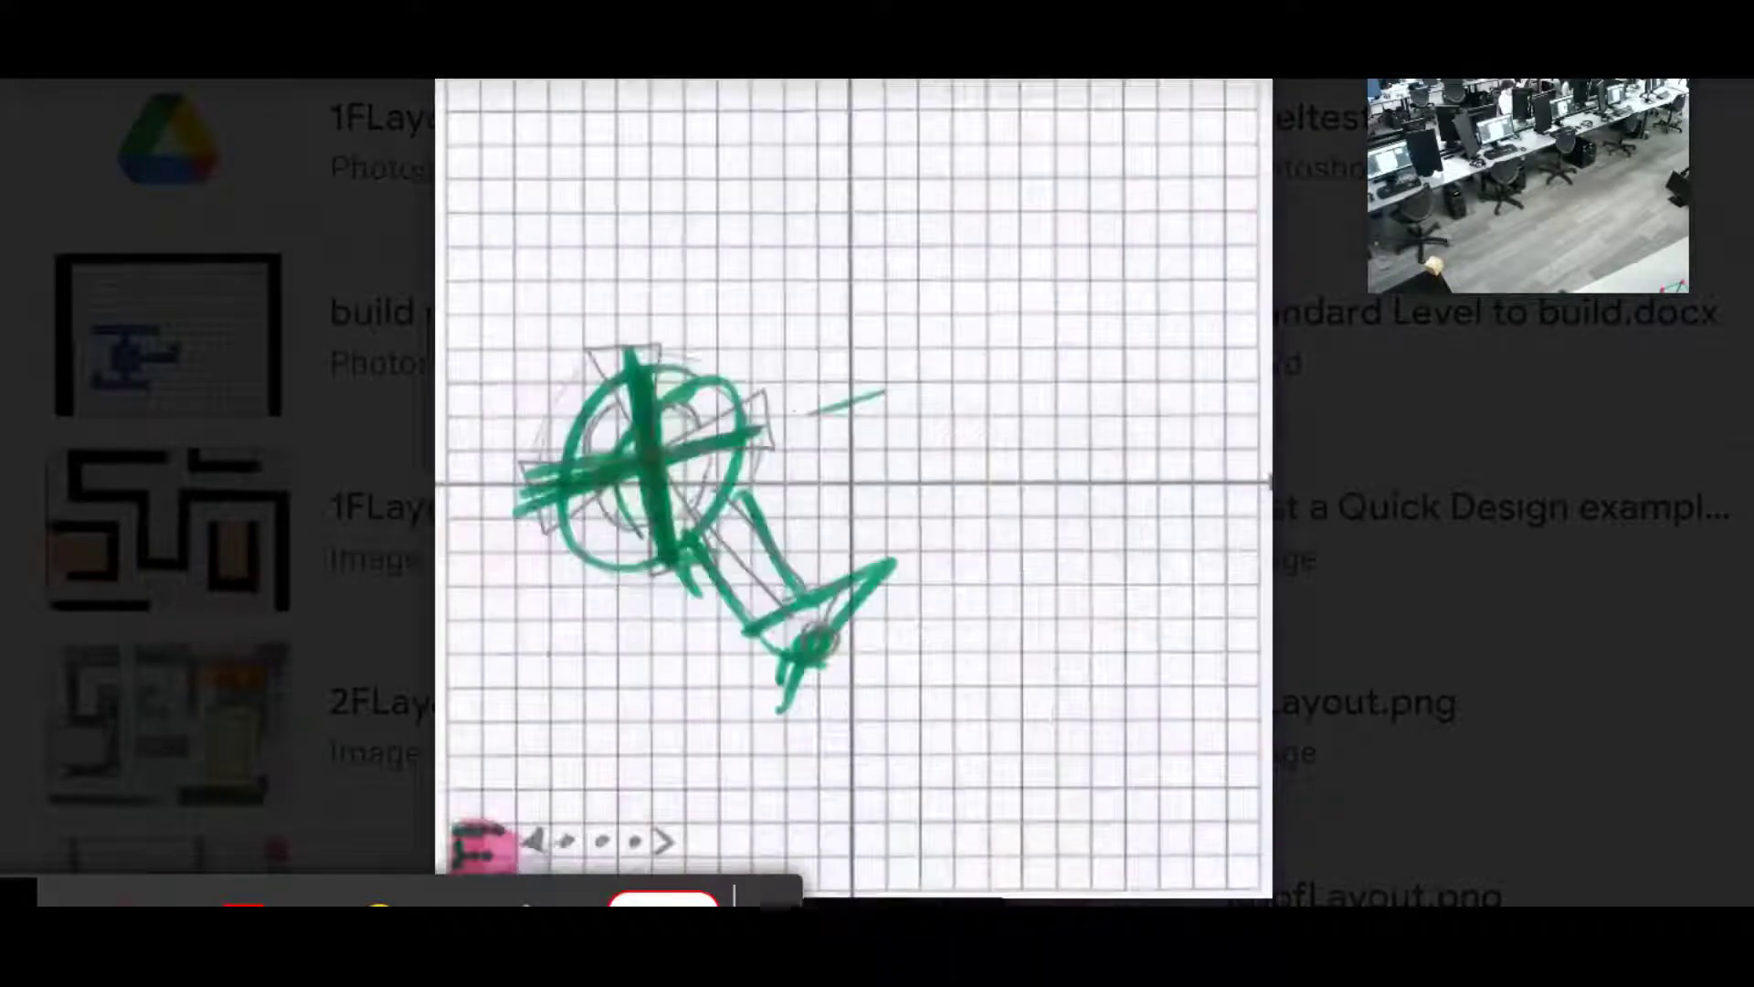
pyautogui.press('Right')
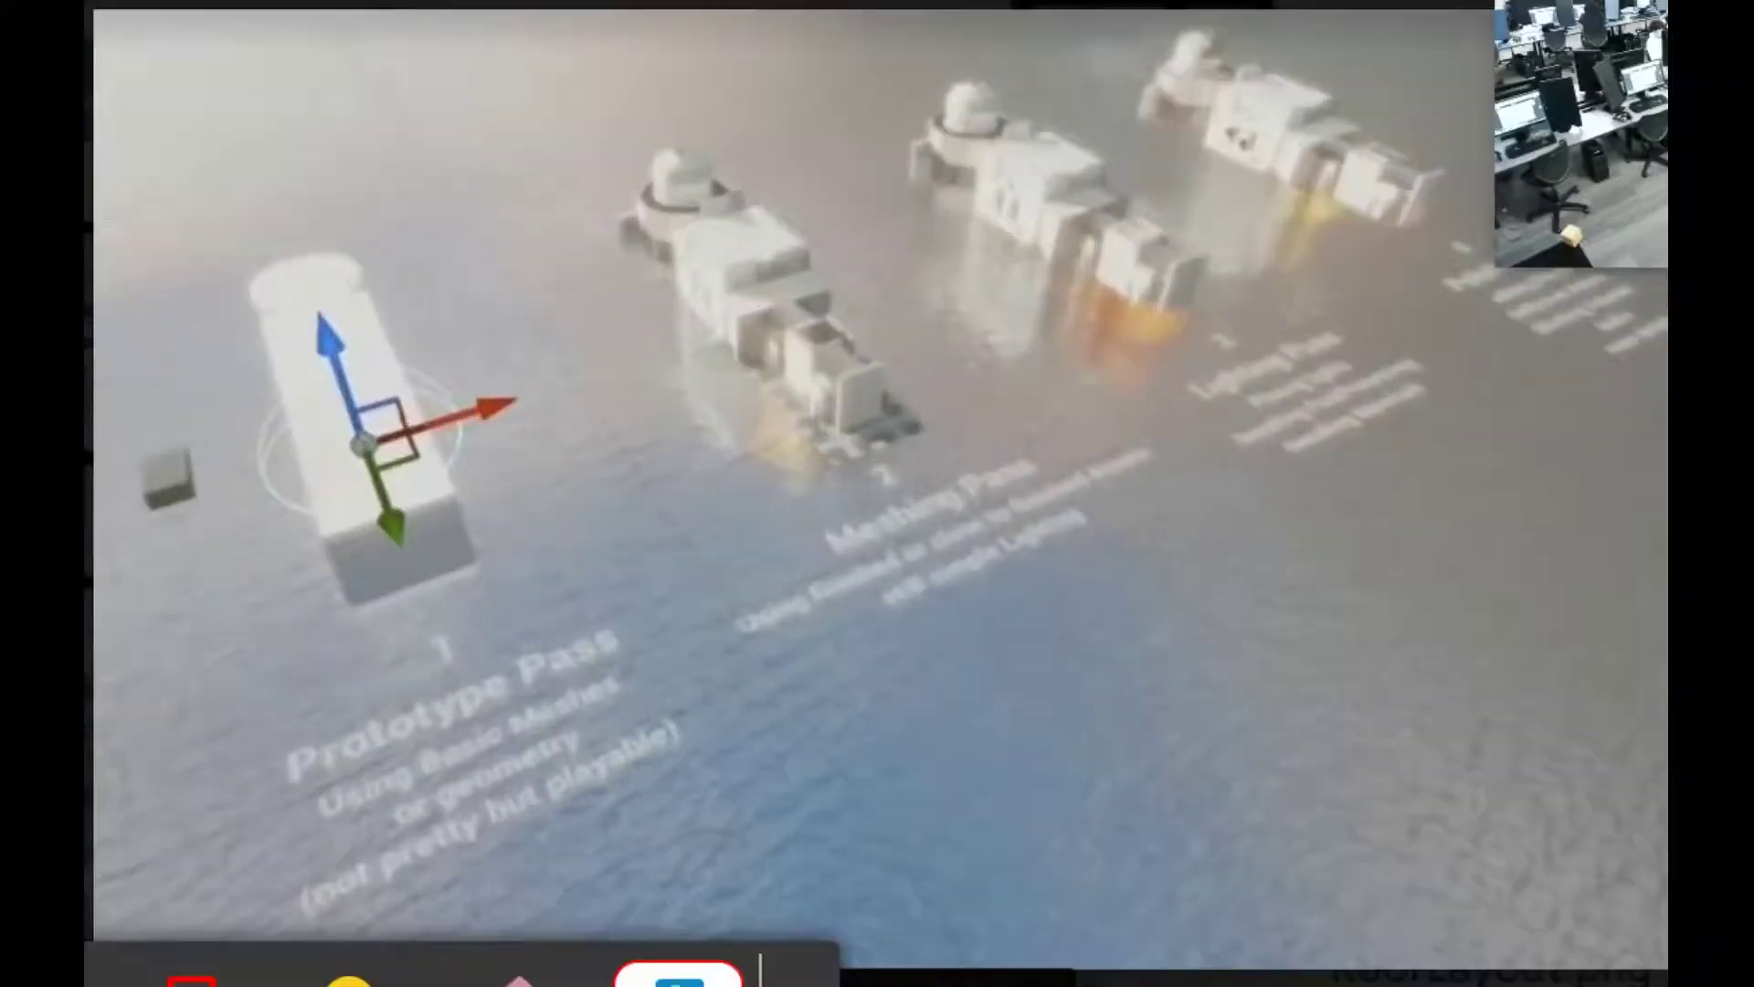
# Reposition the floating picture-in-picture window over the empty lower part of the Build Process image
pyautogui.moveTo(1571, 236); pyautogui.dragTo(1282, 784)
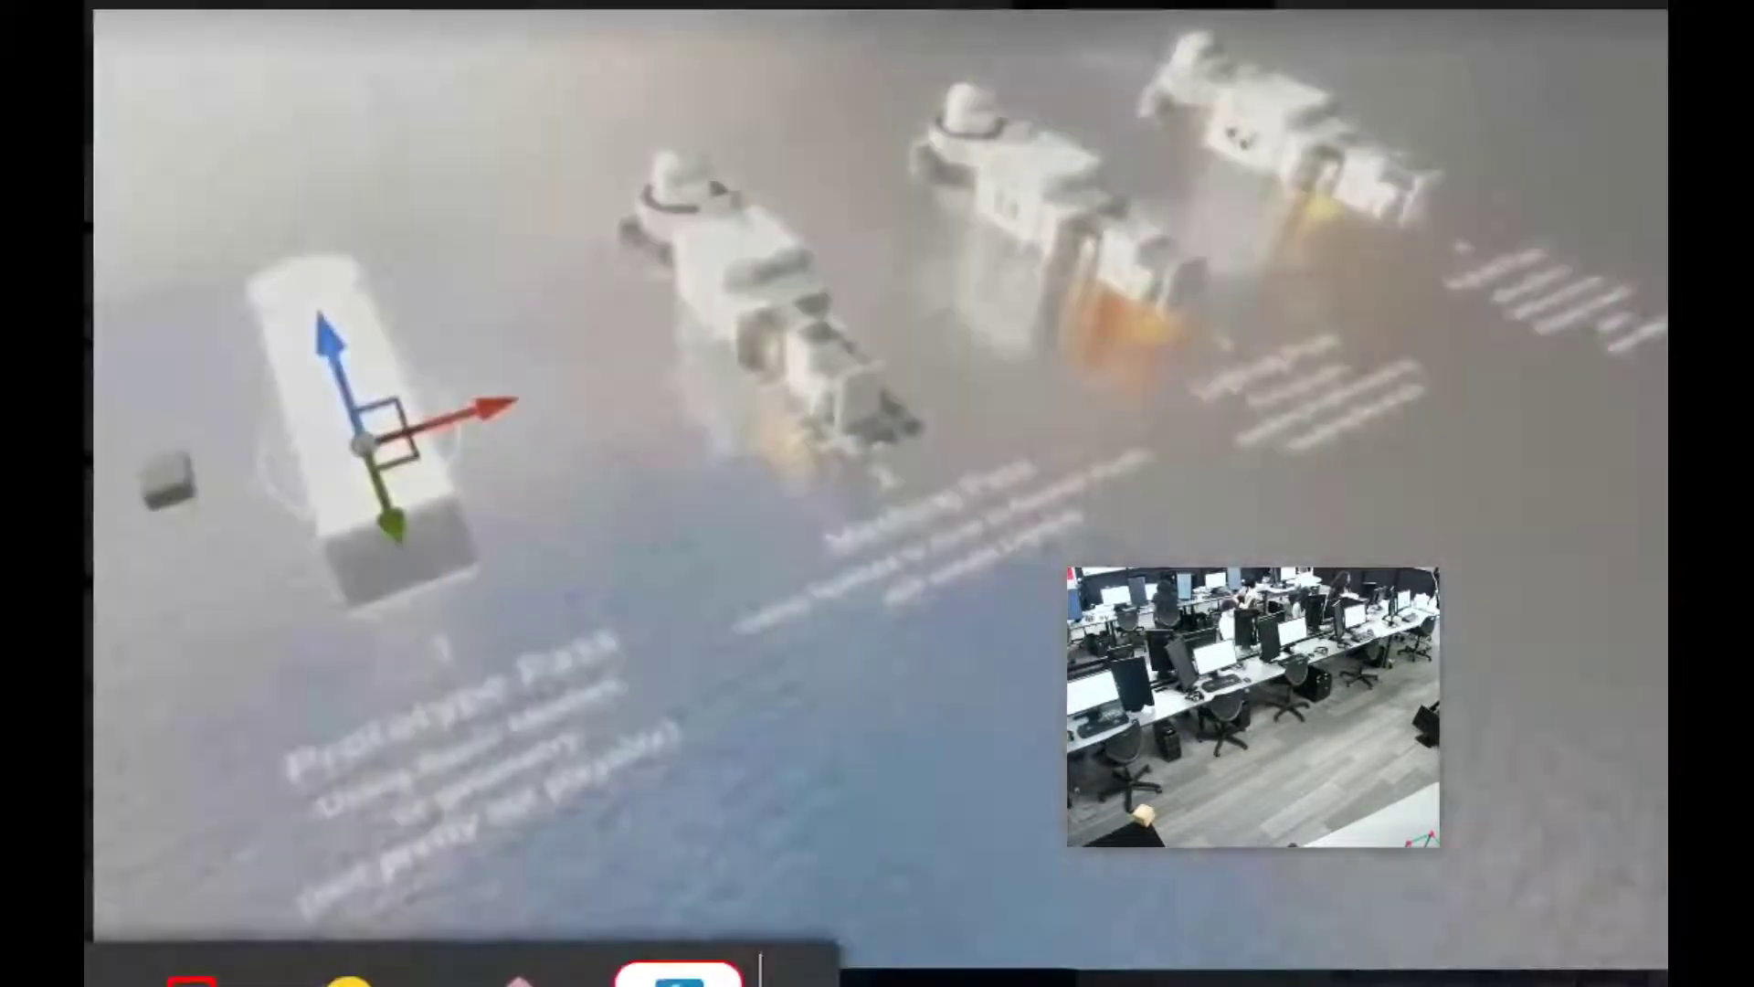
pyautogui.moveTo(1170, 706)
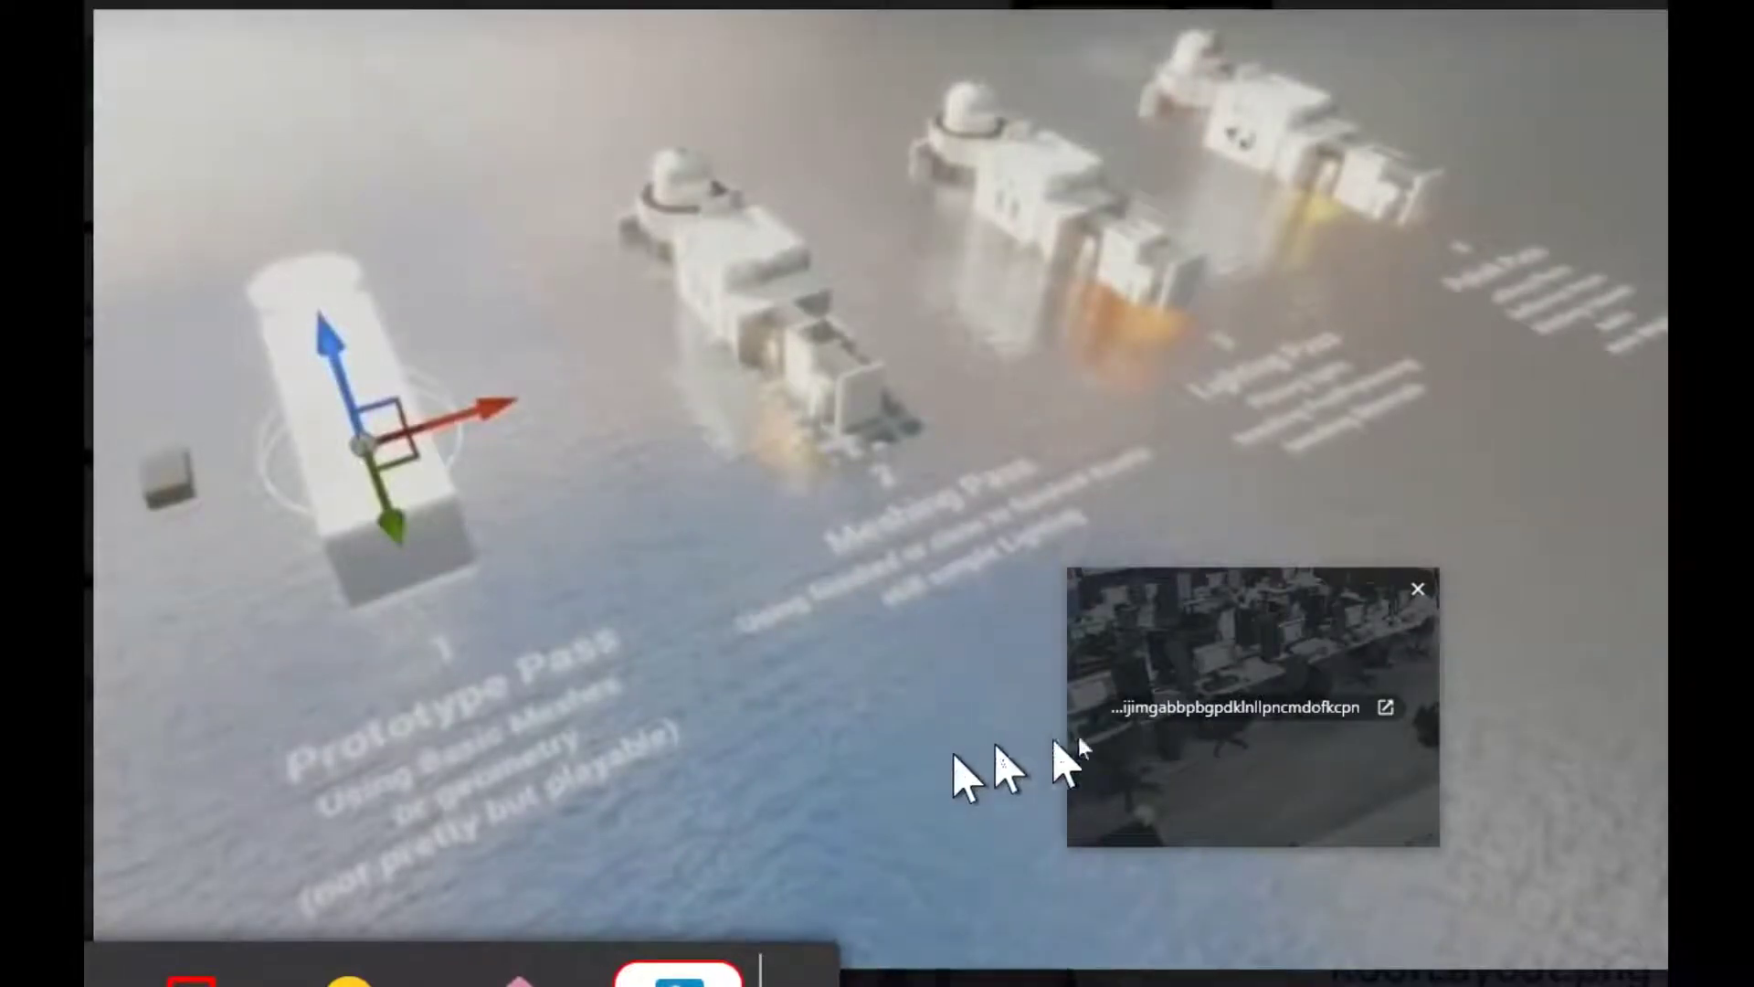
pyautogui.moveTo(1263, 651); pyautogui.dragTo(1132, 592)
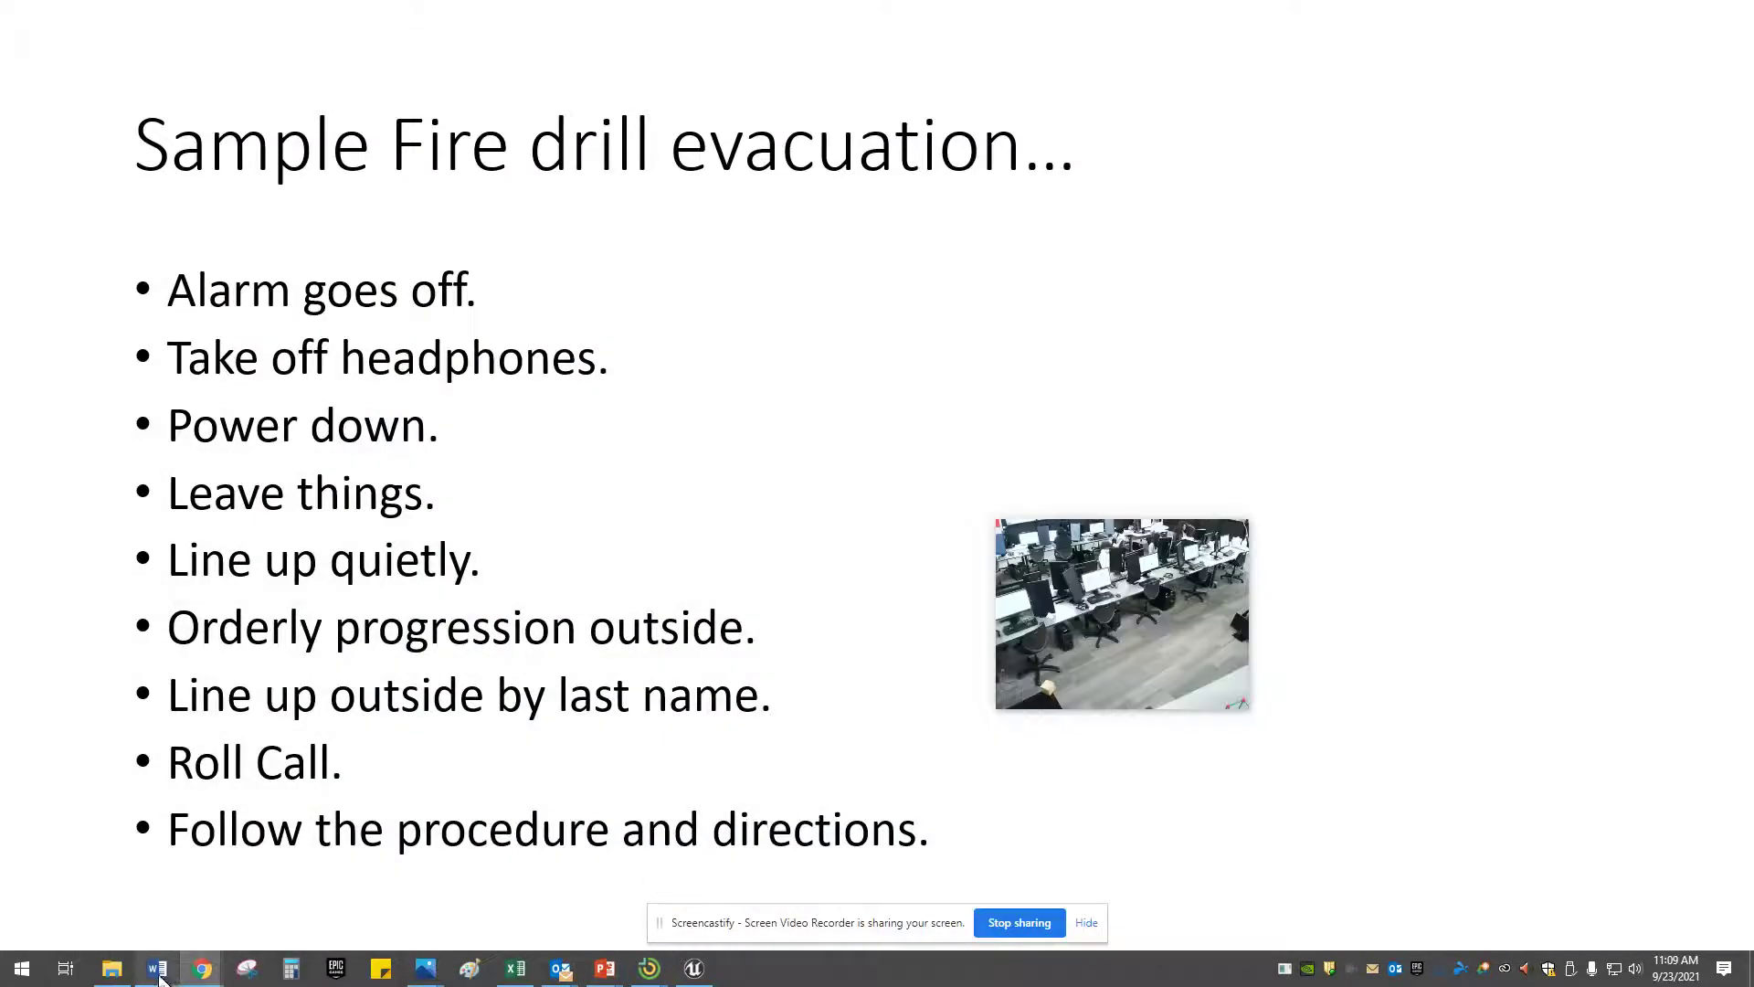
# Switch back to the Chrome window with the assignment attachments and view the image "A randome design example.png"
pyautogui.moveTo(217, 964)
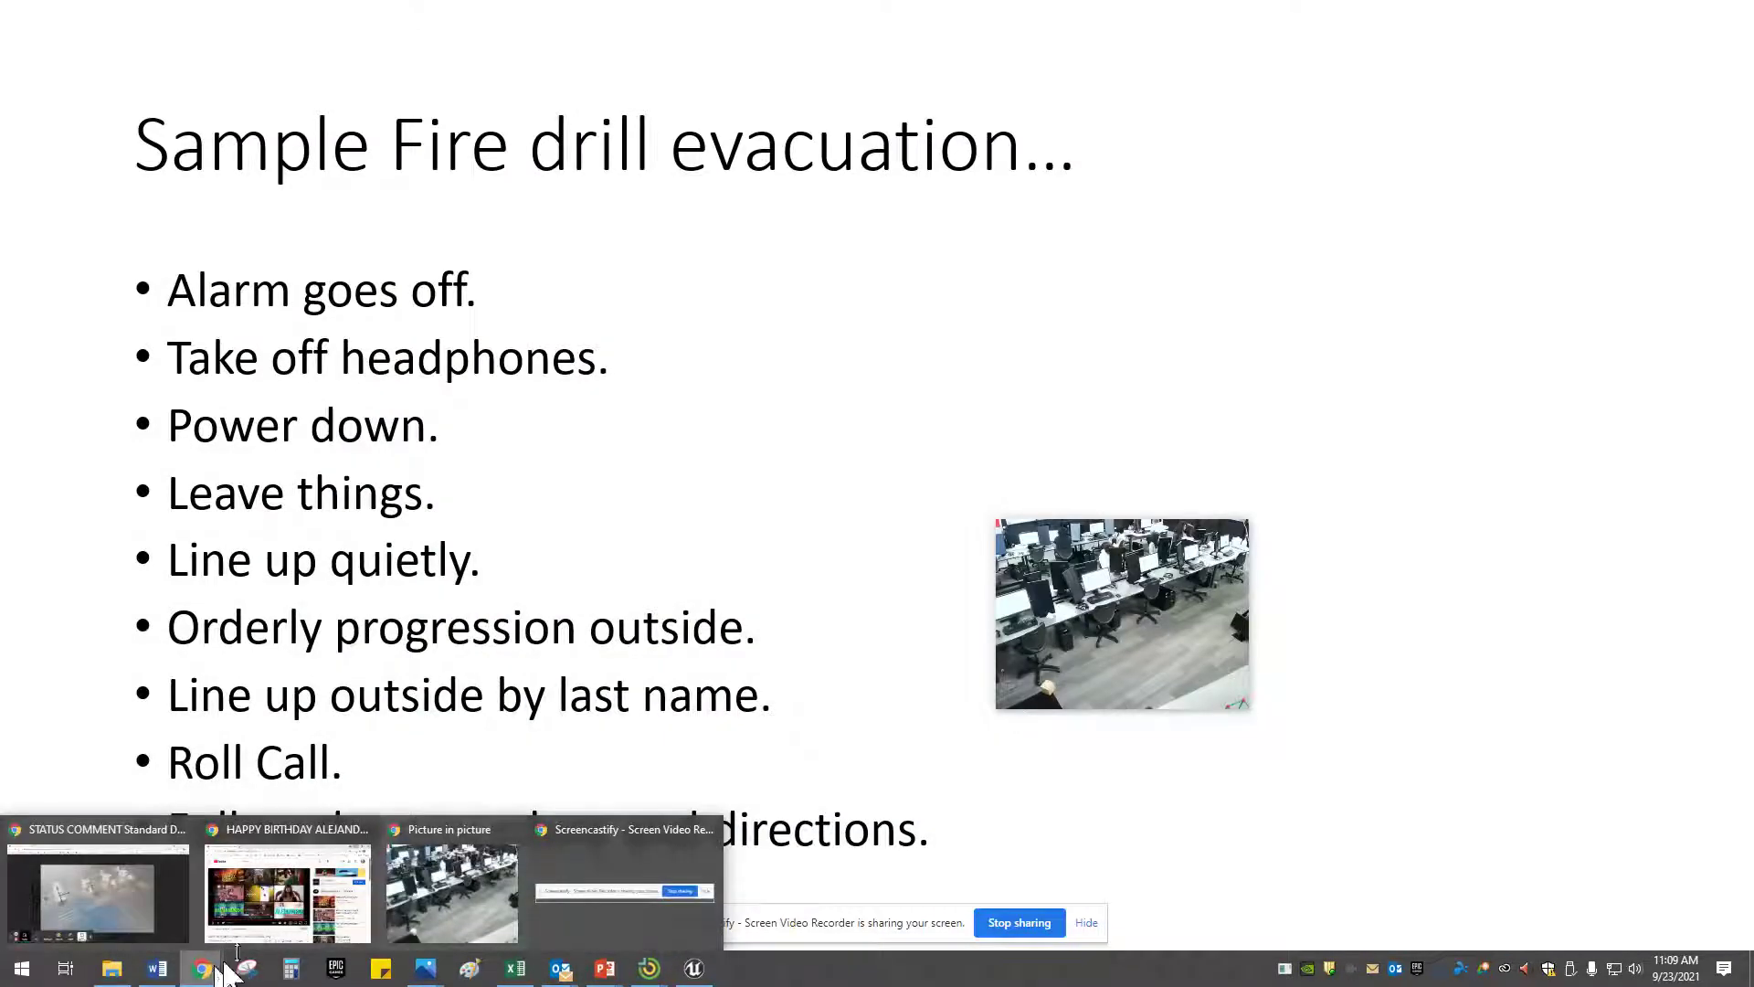
pyautogui.click(113, 879)
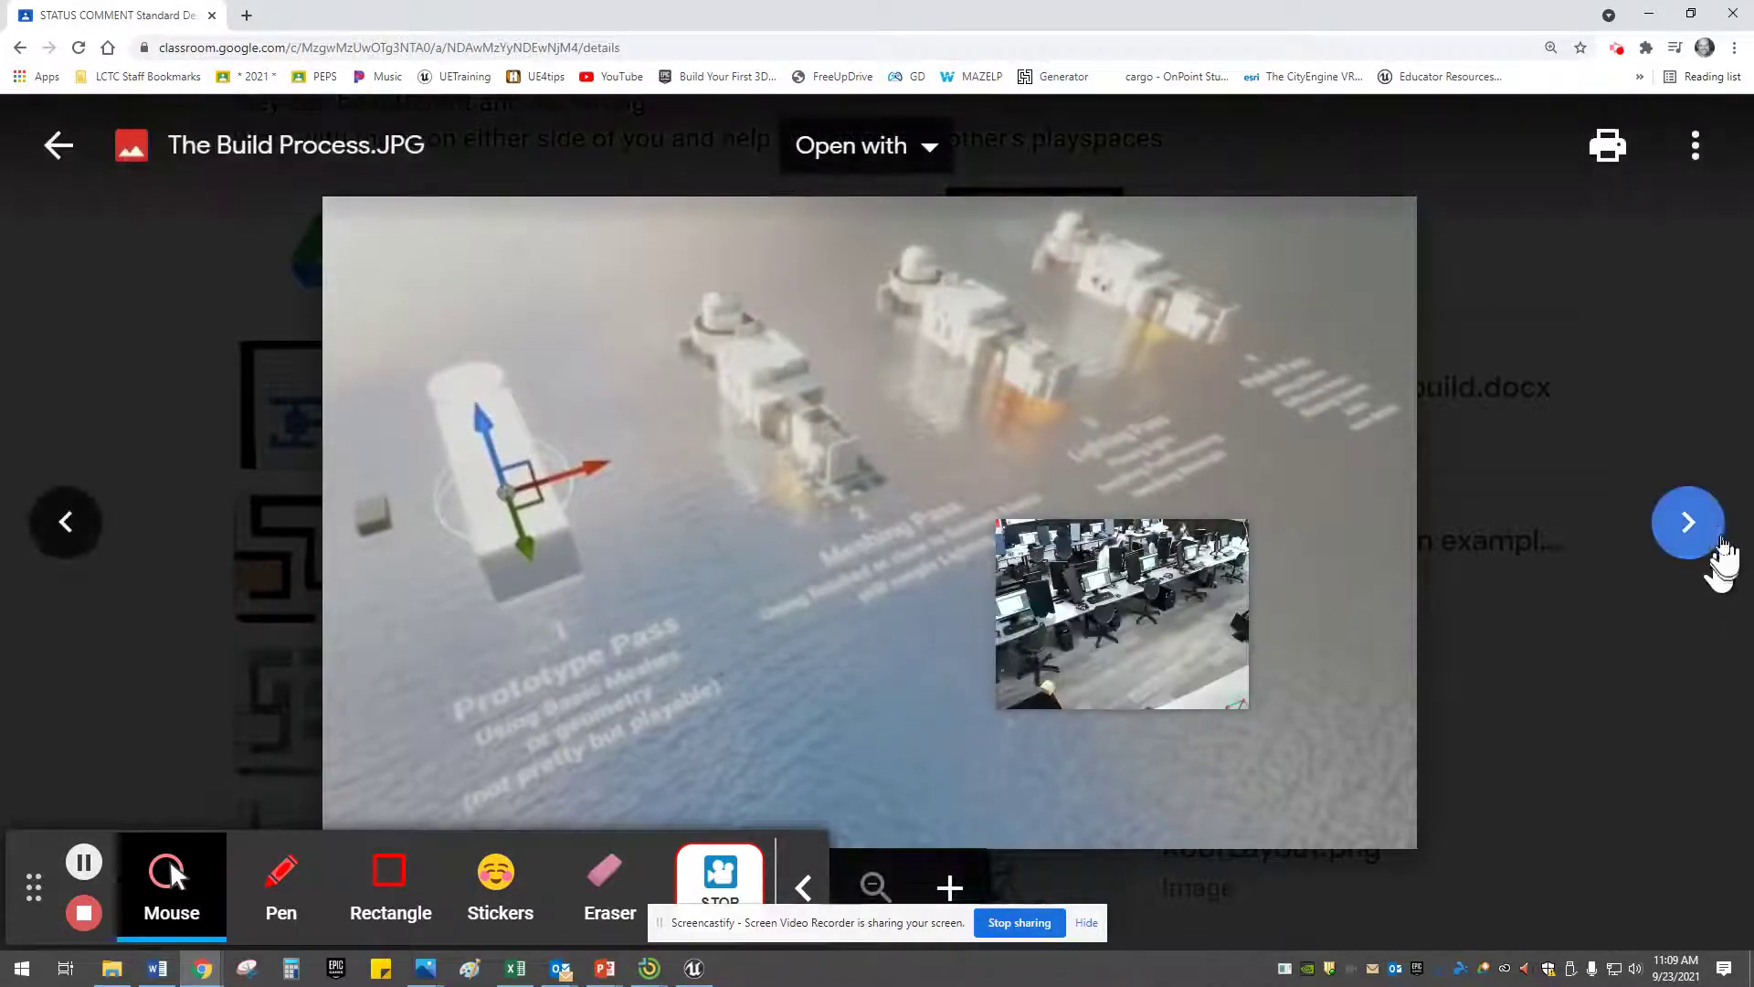
pyautogui.click(1722, 539)
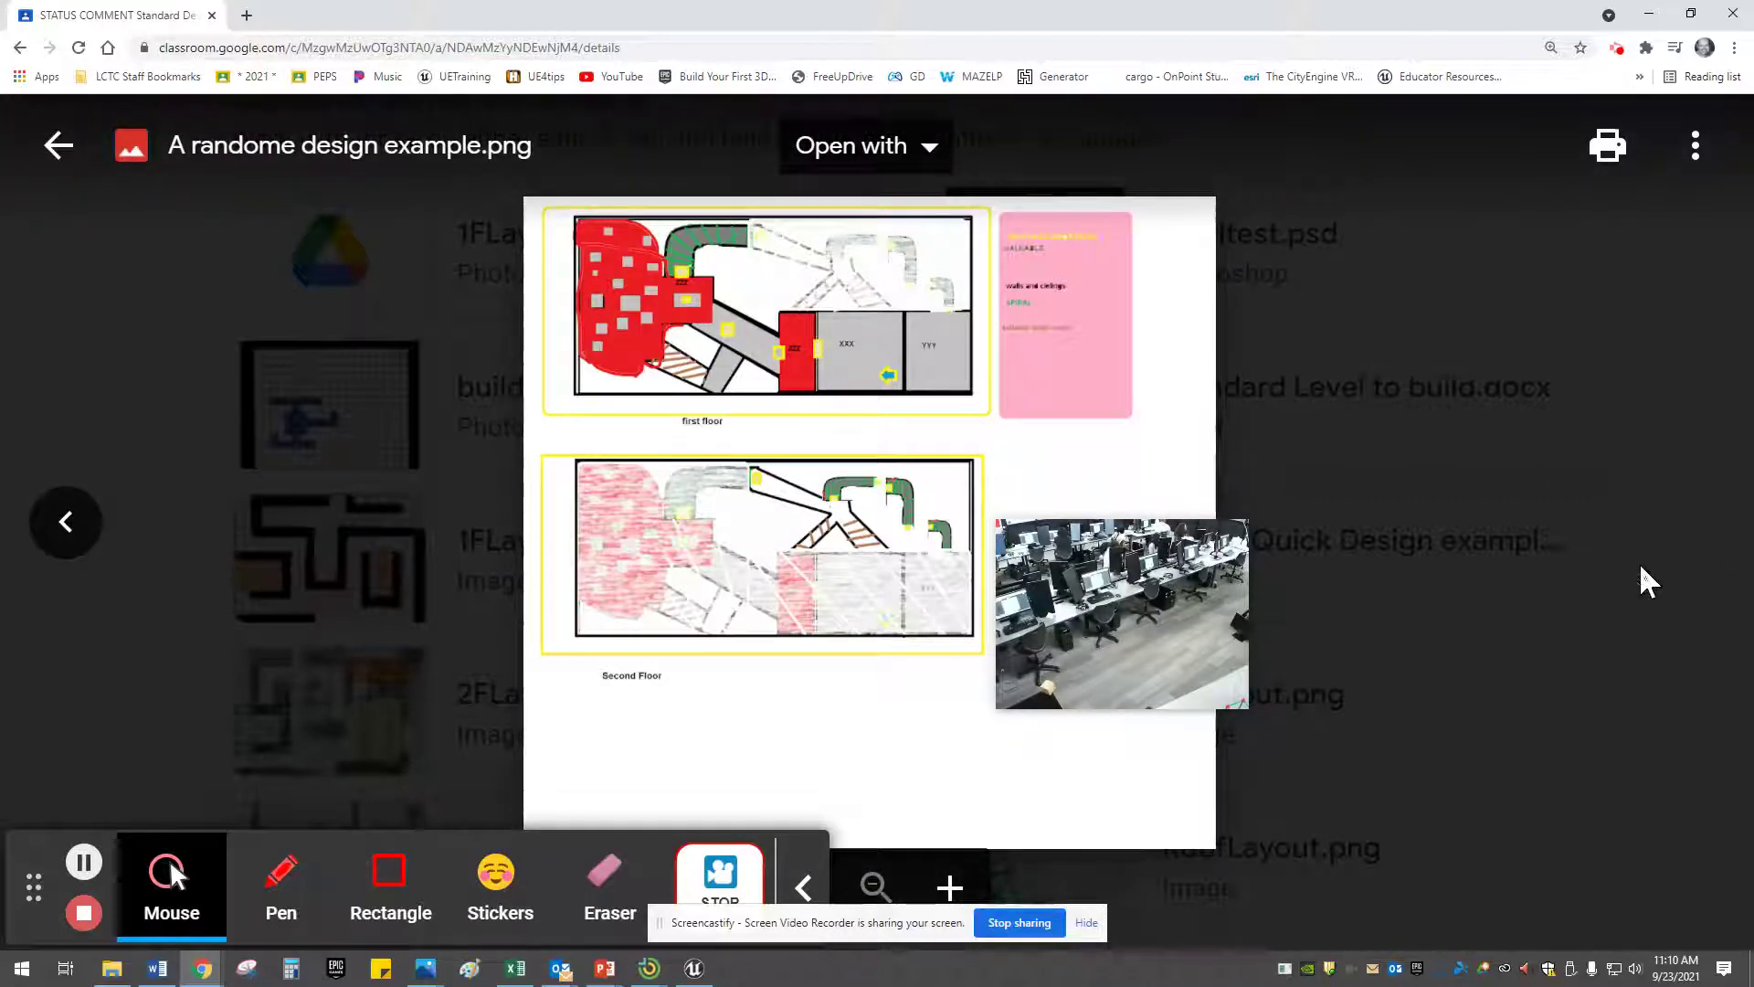
pyautogui.click(1665, 567)
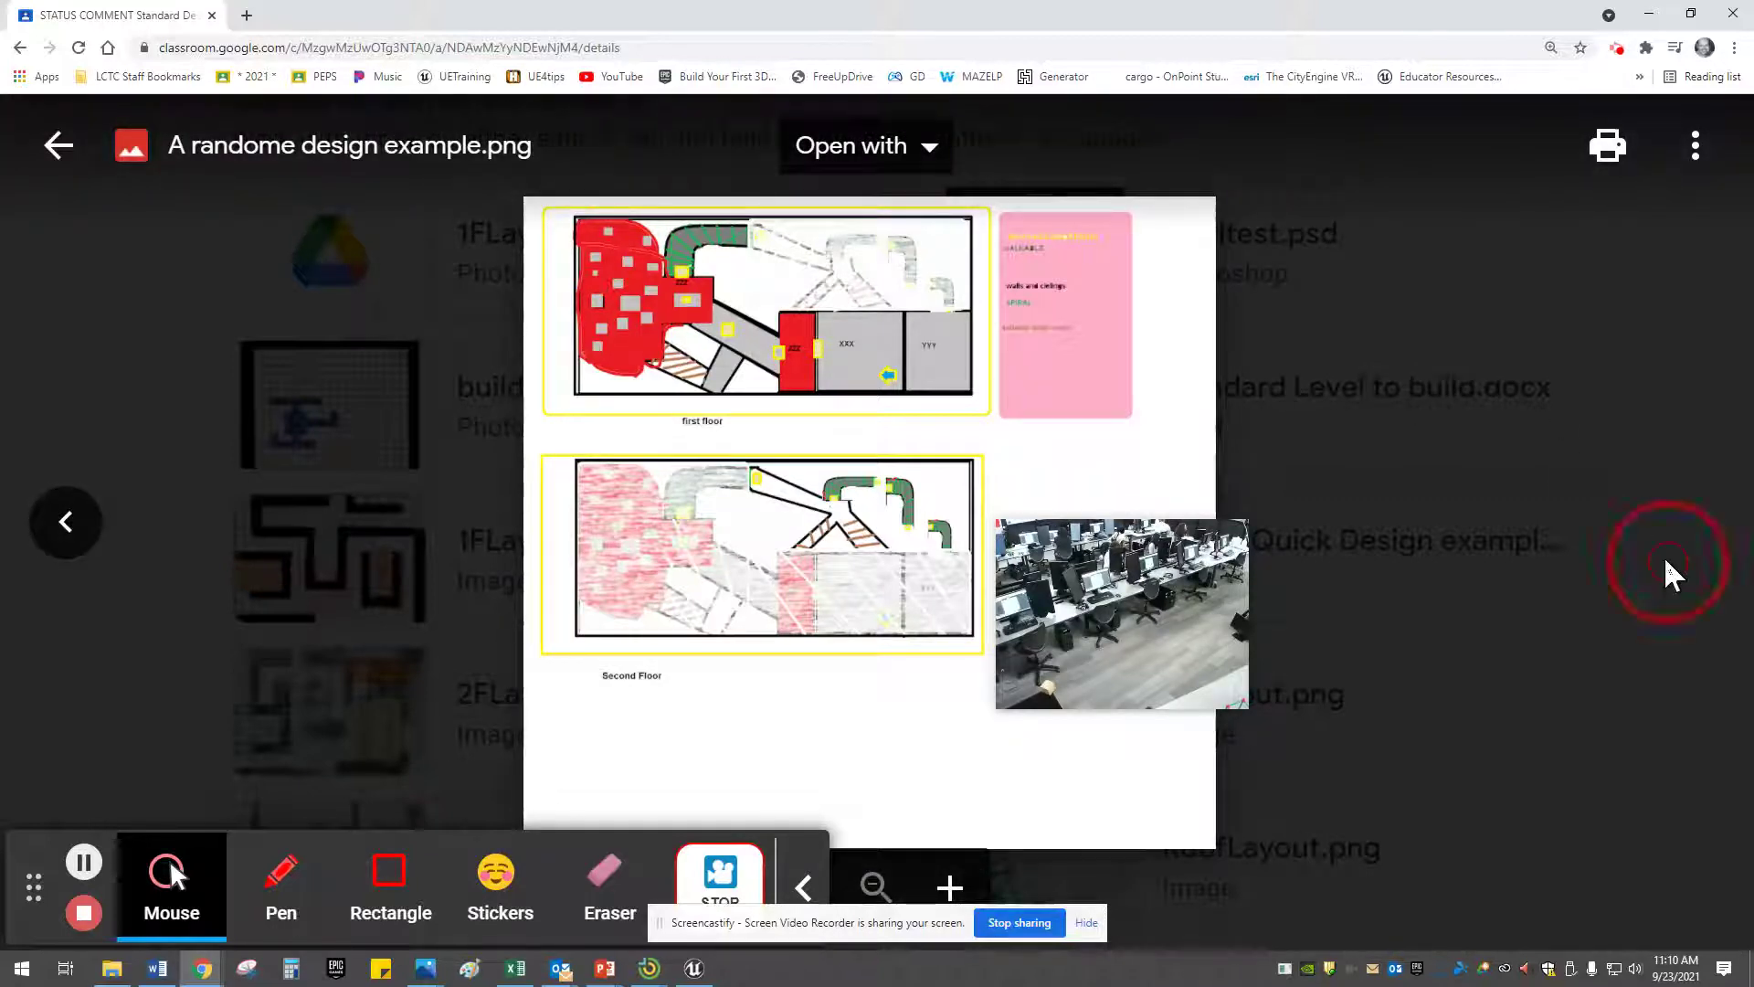
# Go back through the attachment previews, past the layout and quick design images, to Standard Level to build.docx
pyautogui.click(79, 543)
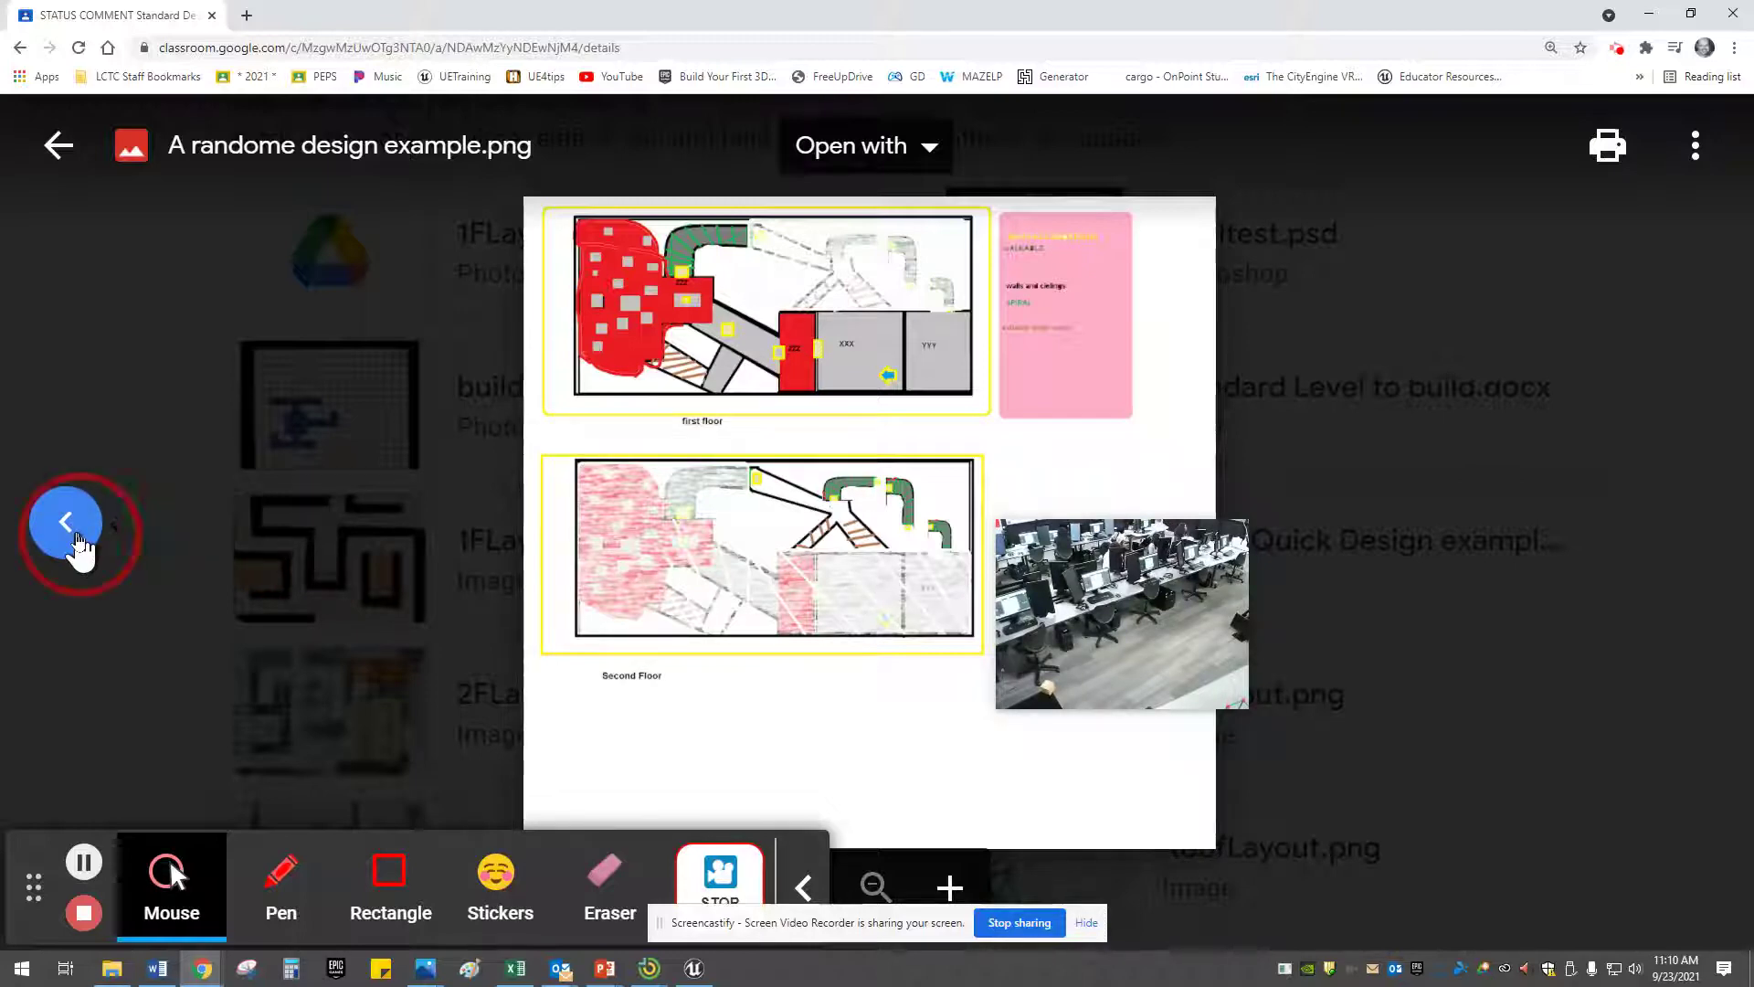
pyautogui.click(79, 543)
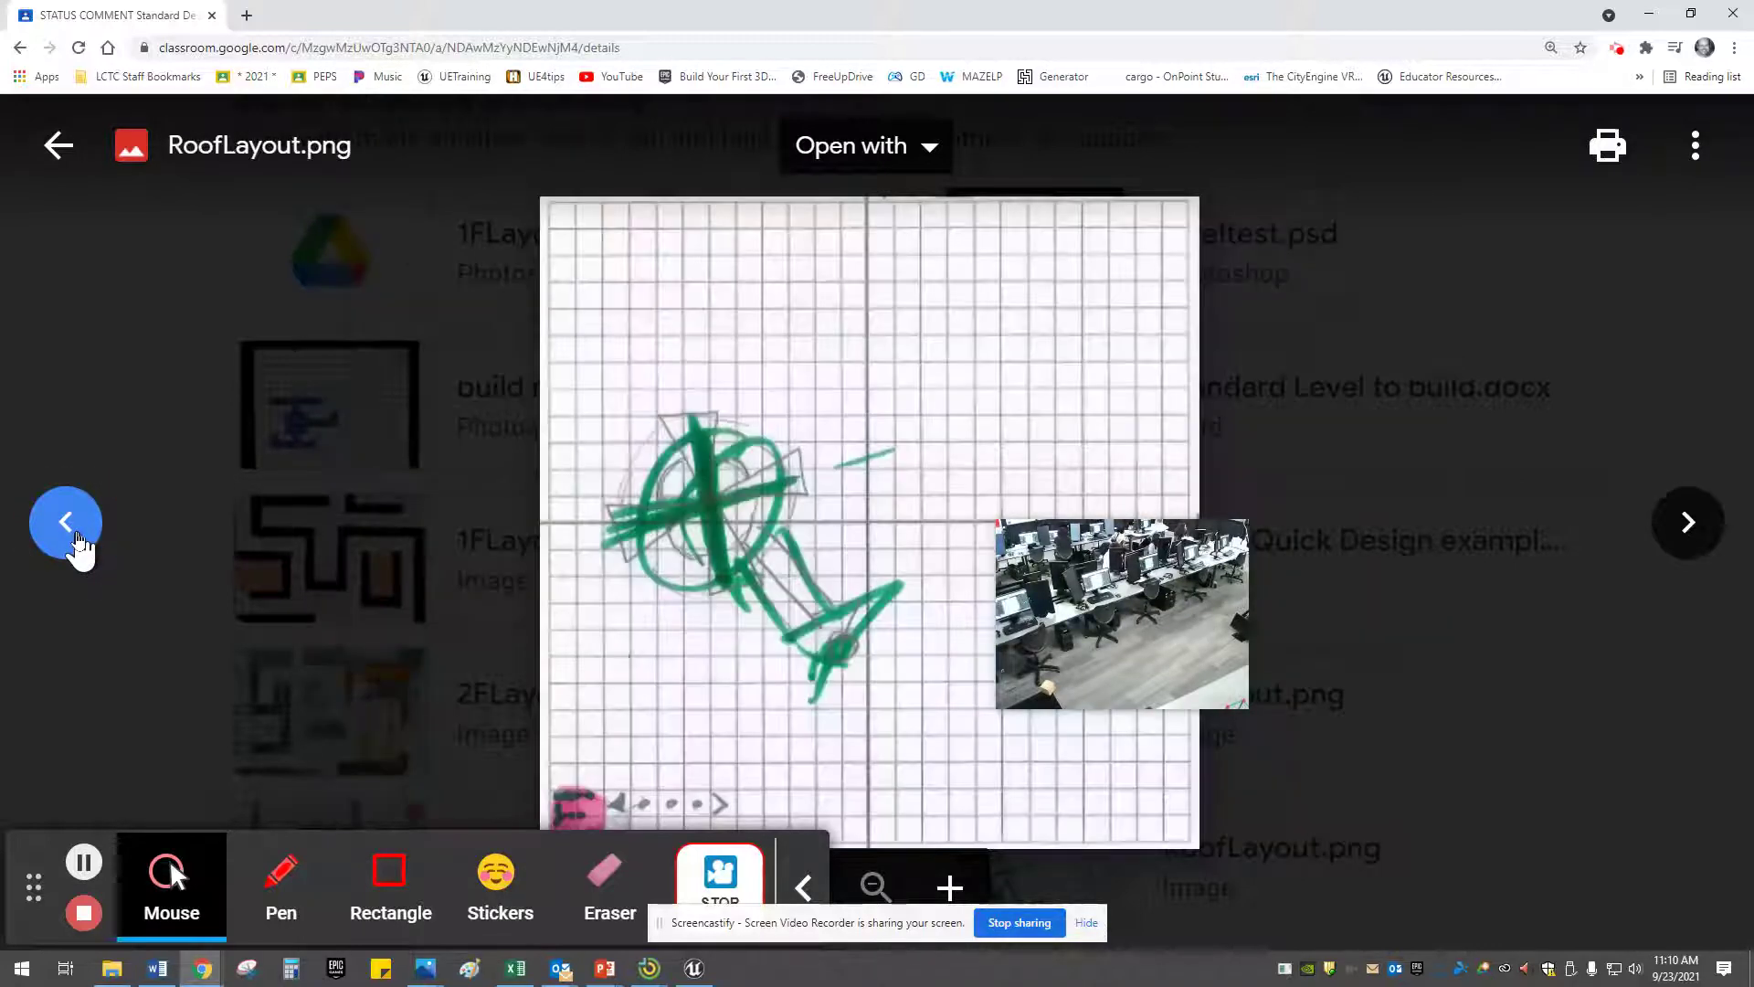
pyautogui.click(79, 542)
pyautogui.click(78, 543)
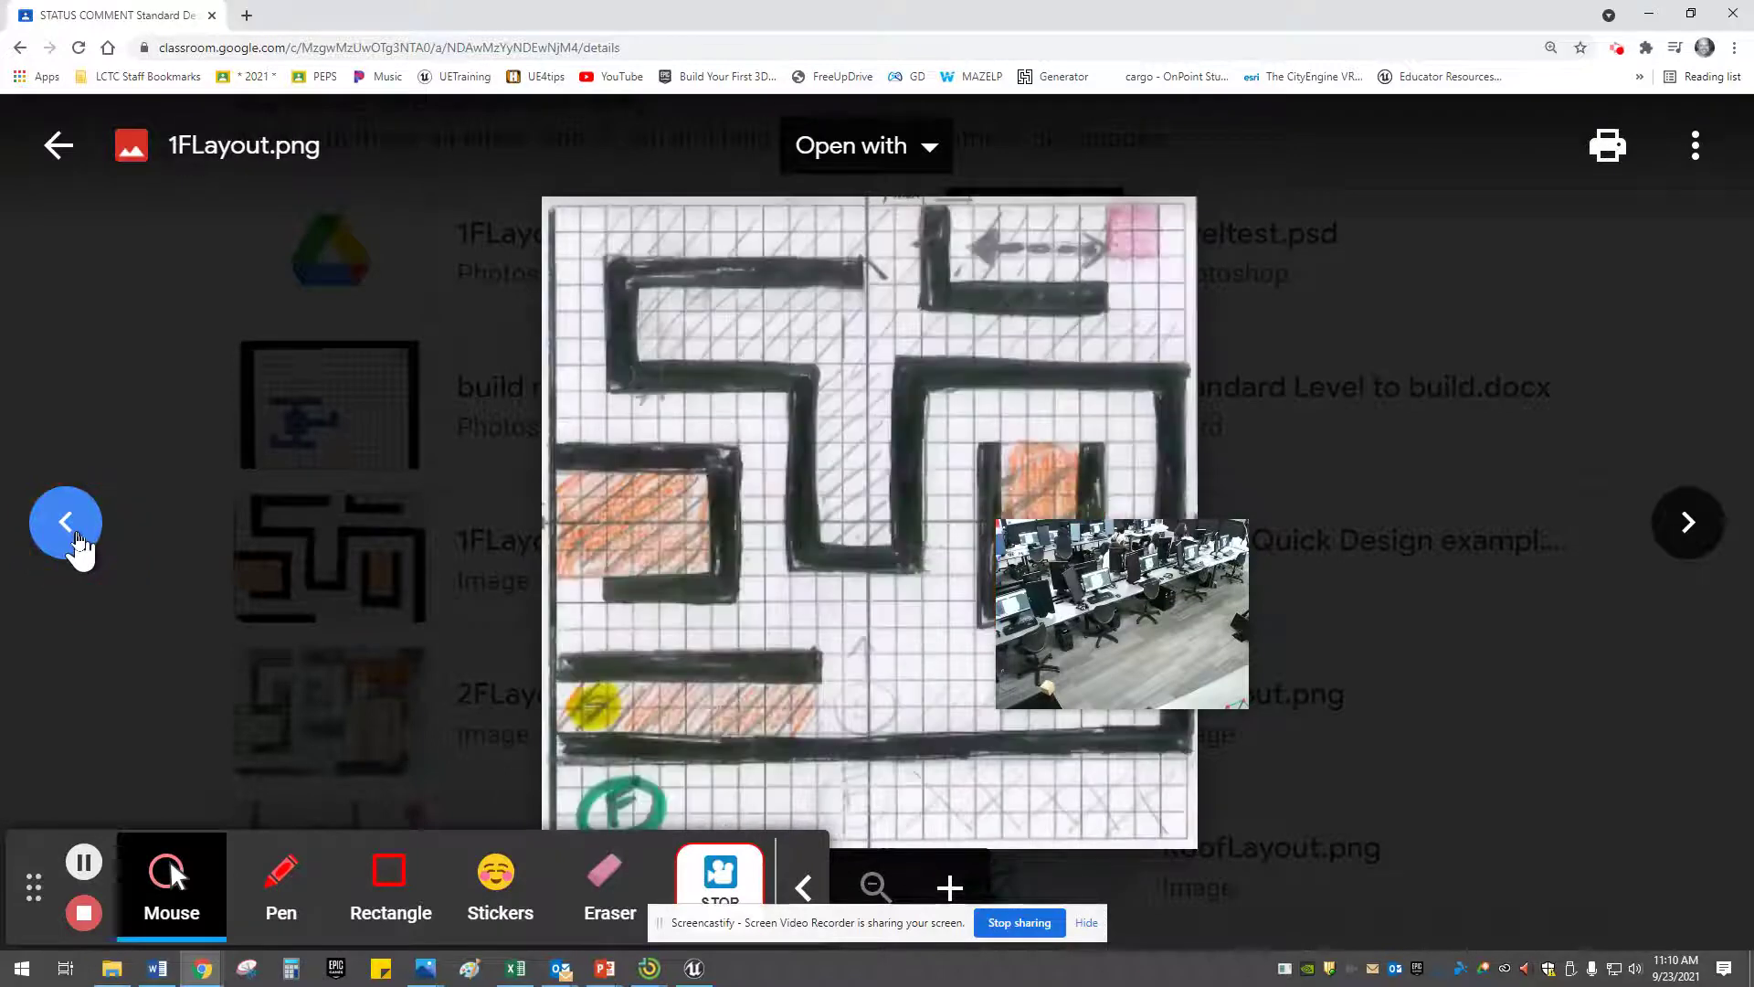
pyautogui.click(79, 543)
pyautogui.click(79, 543)
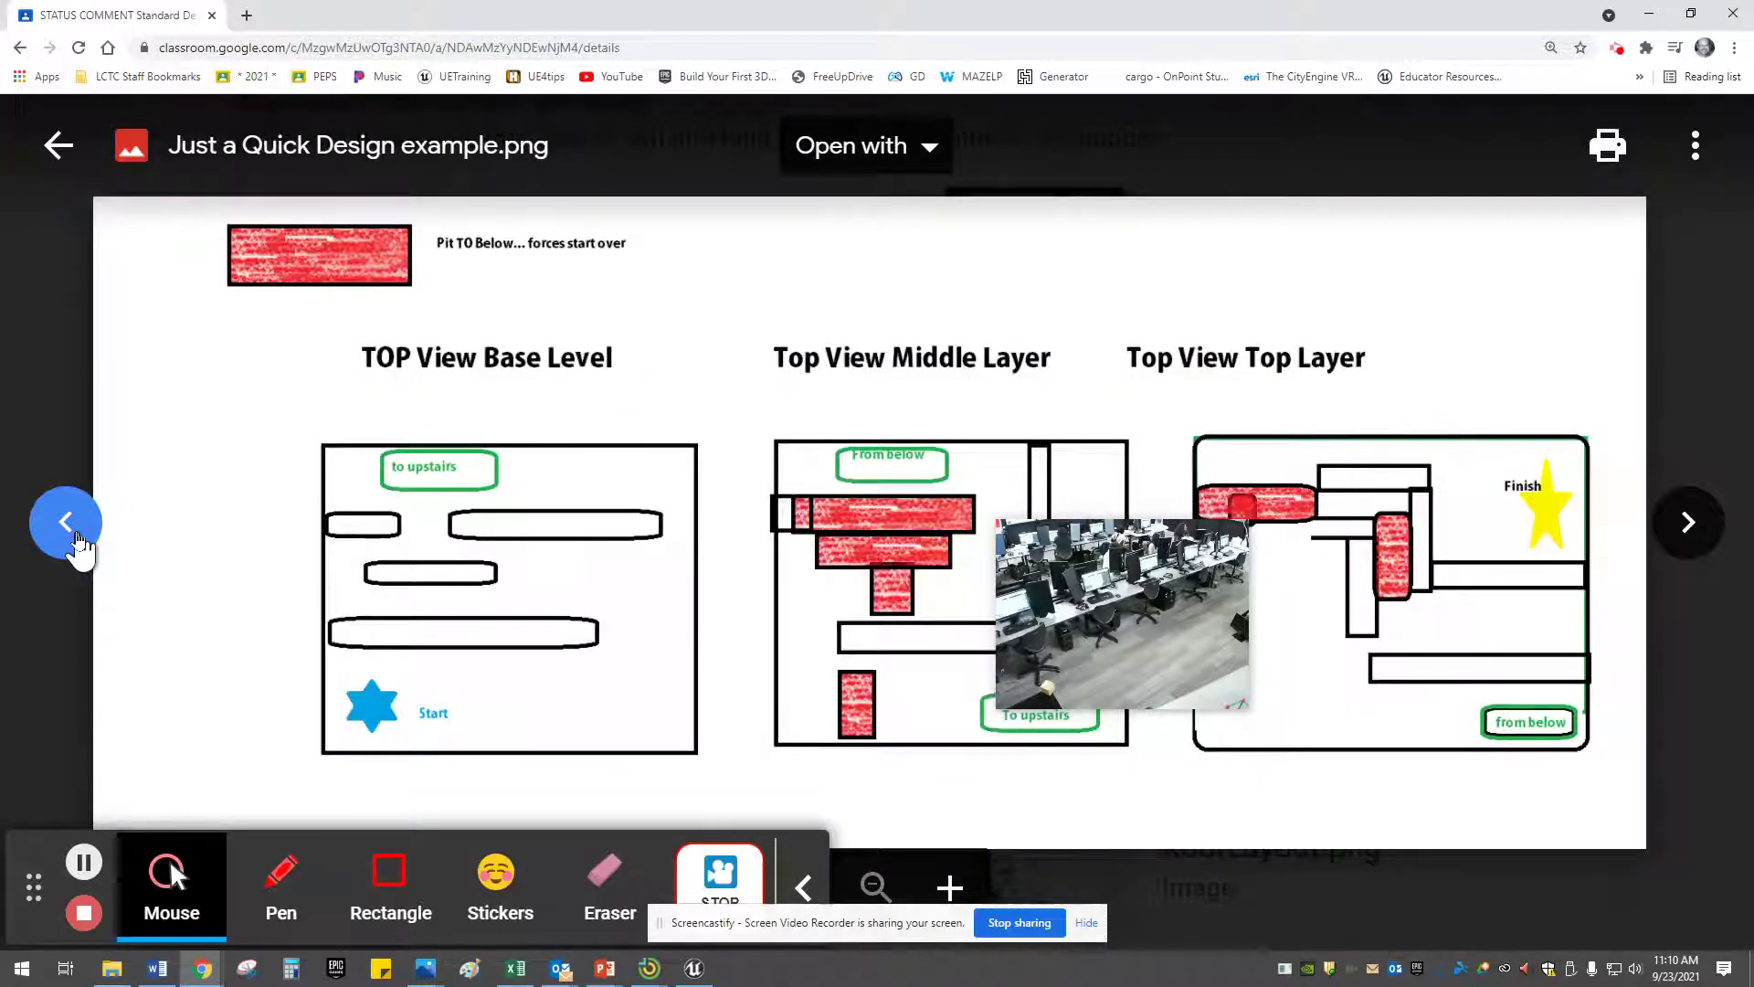
pyautogui.click(84, 541)
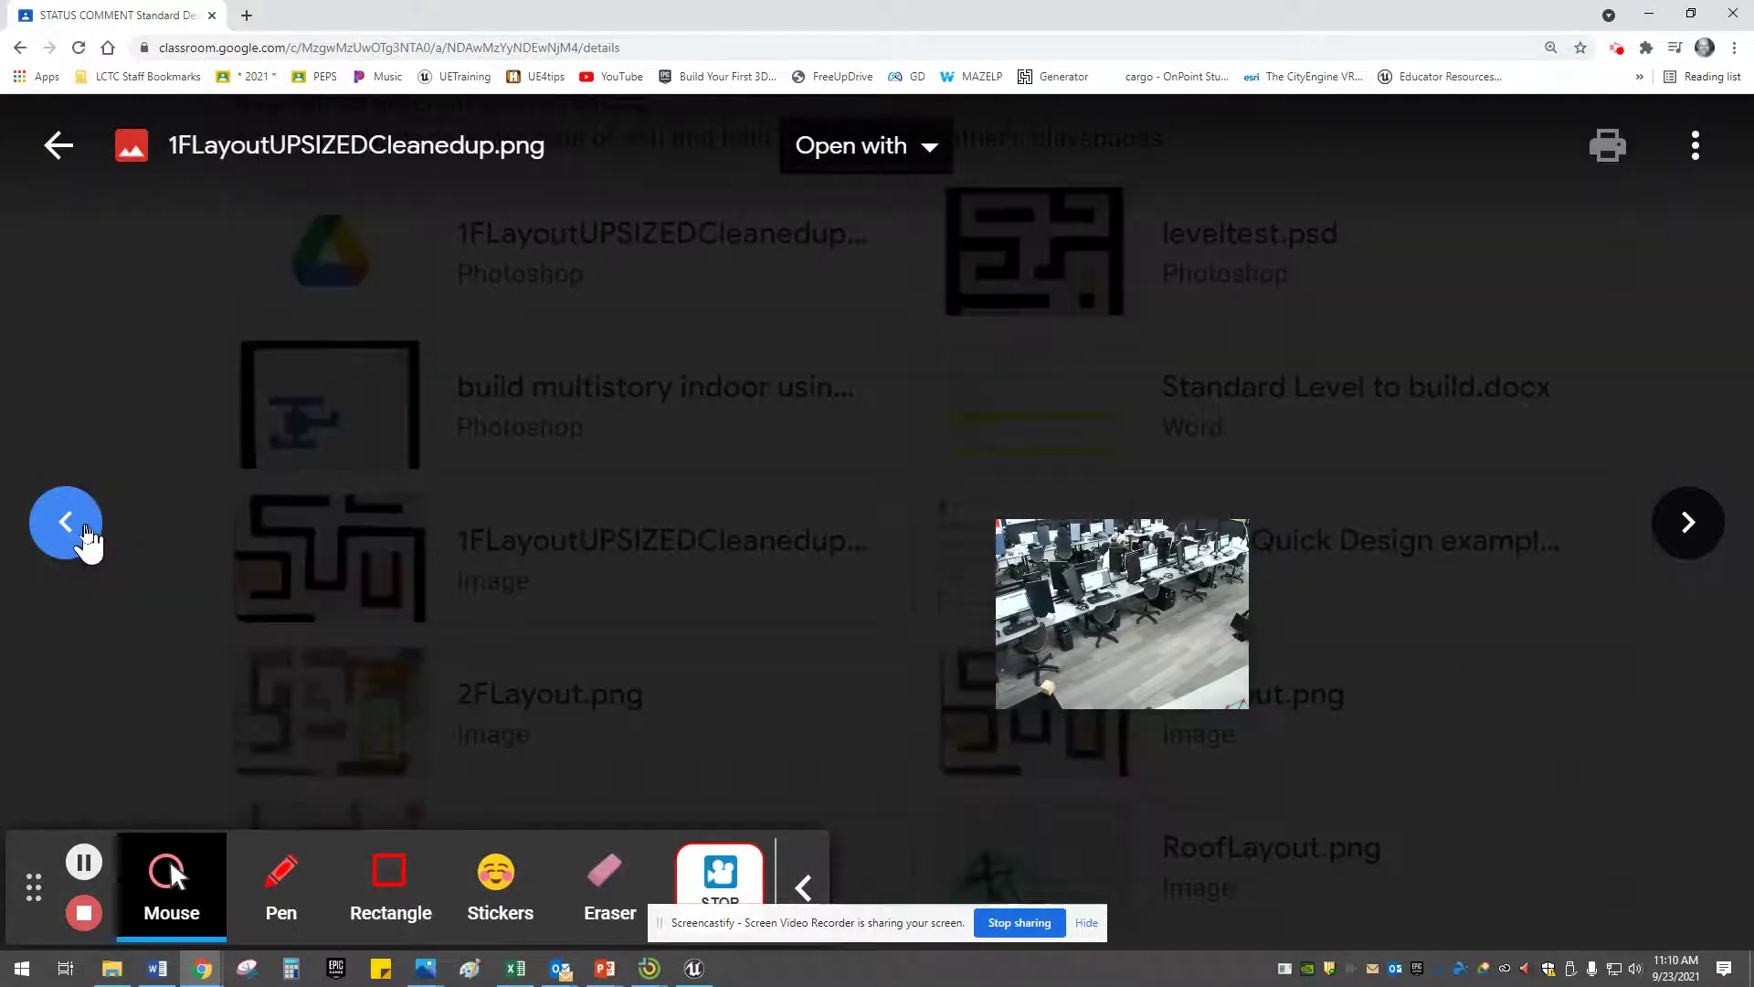
pyautogui.click(84, 541)
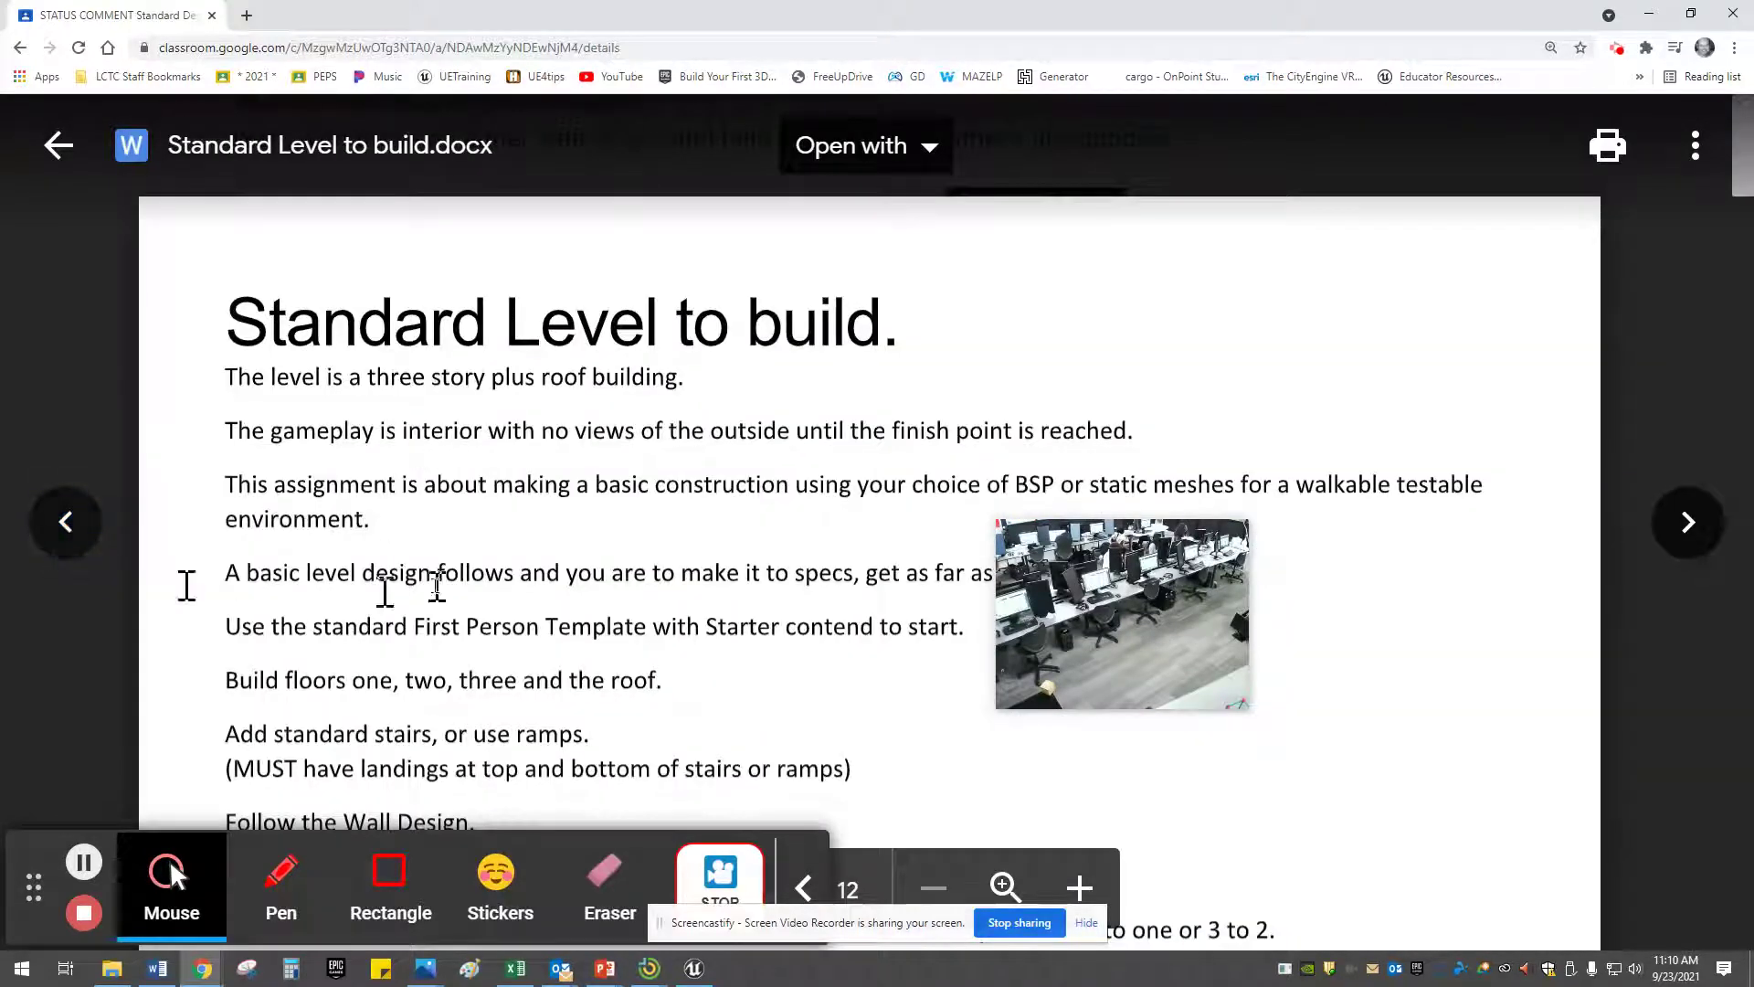
# Read the level requirements, sizes and overview in Standard Level to build.docx down to the side-view grid diagram
pyautogui.moveTo(1192, 613); pyautogui.dragTo(1519, 690)
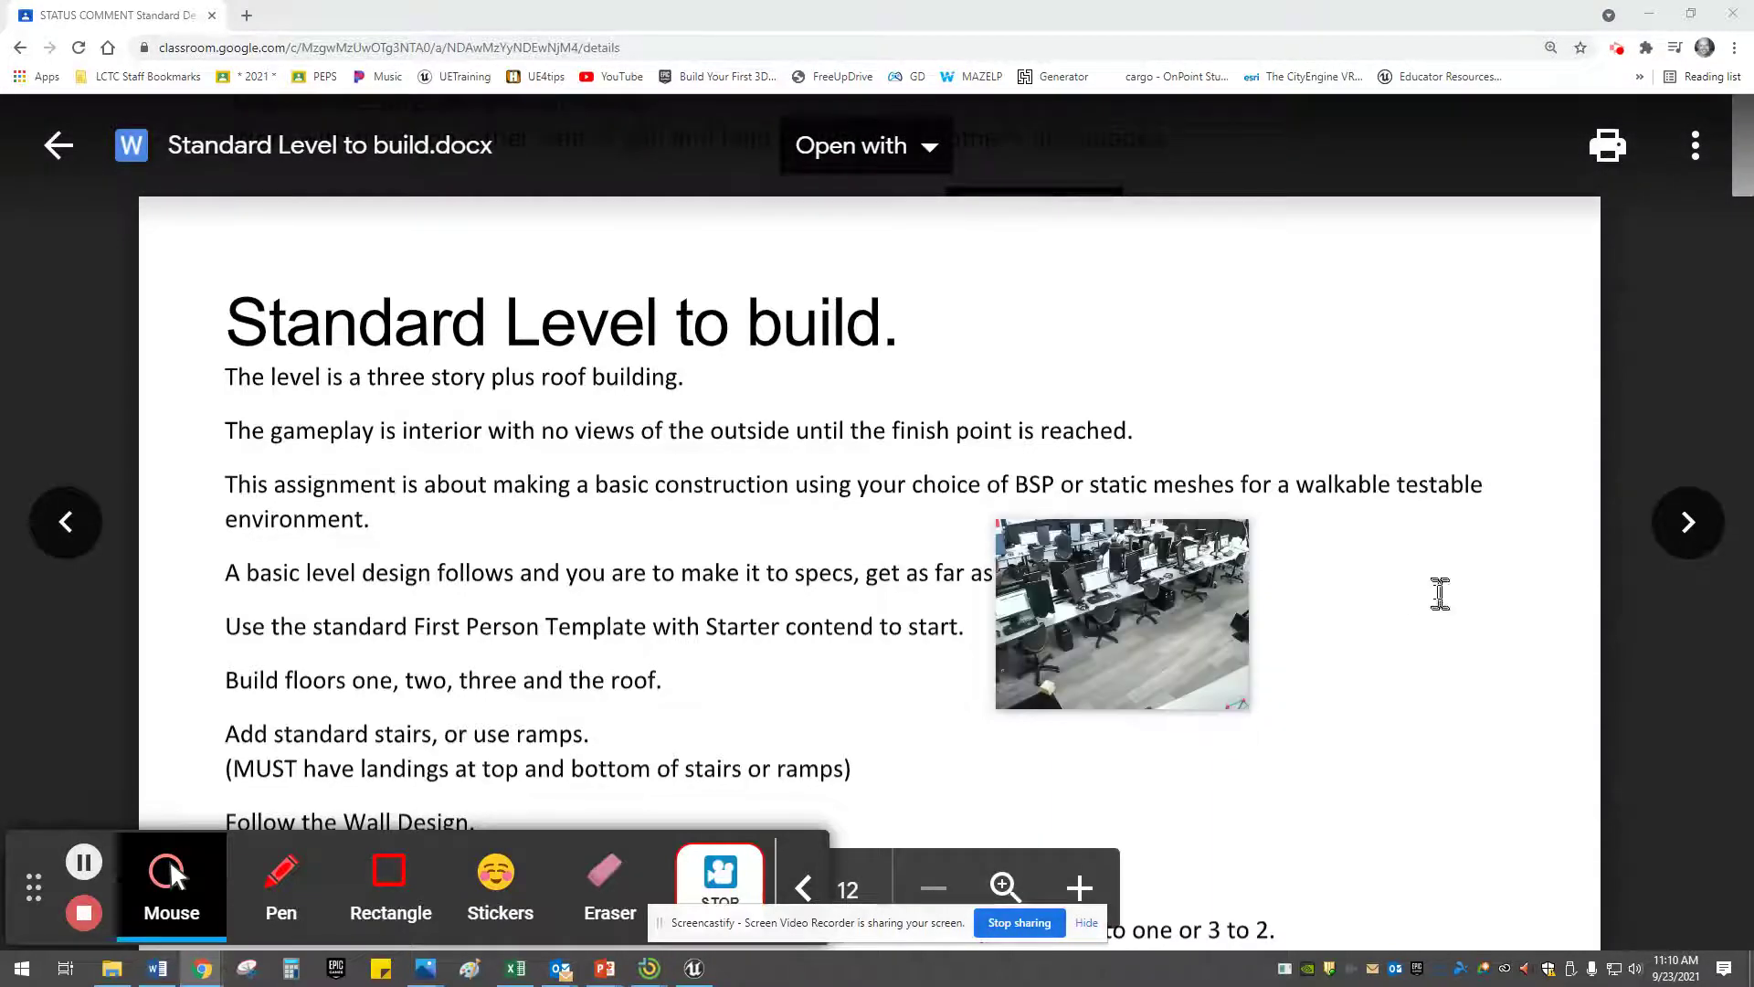
pyautogui.scroll(-5, 1441, 594)
pyautogui.scroll(-3, 1420, 572)
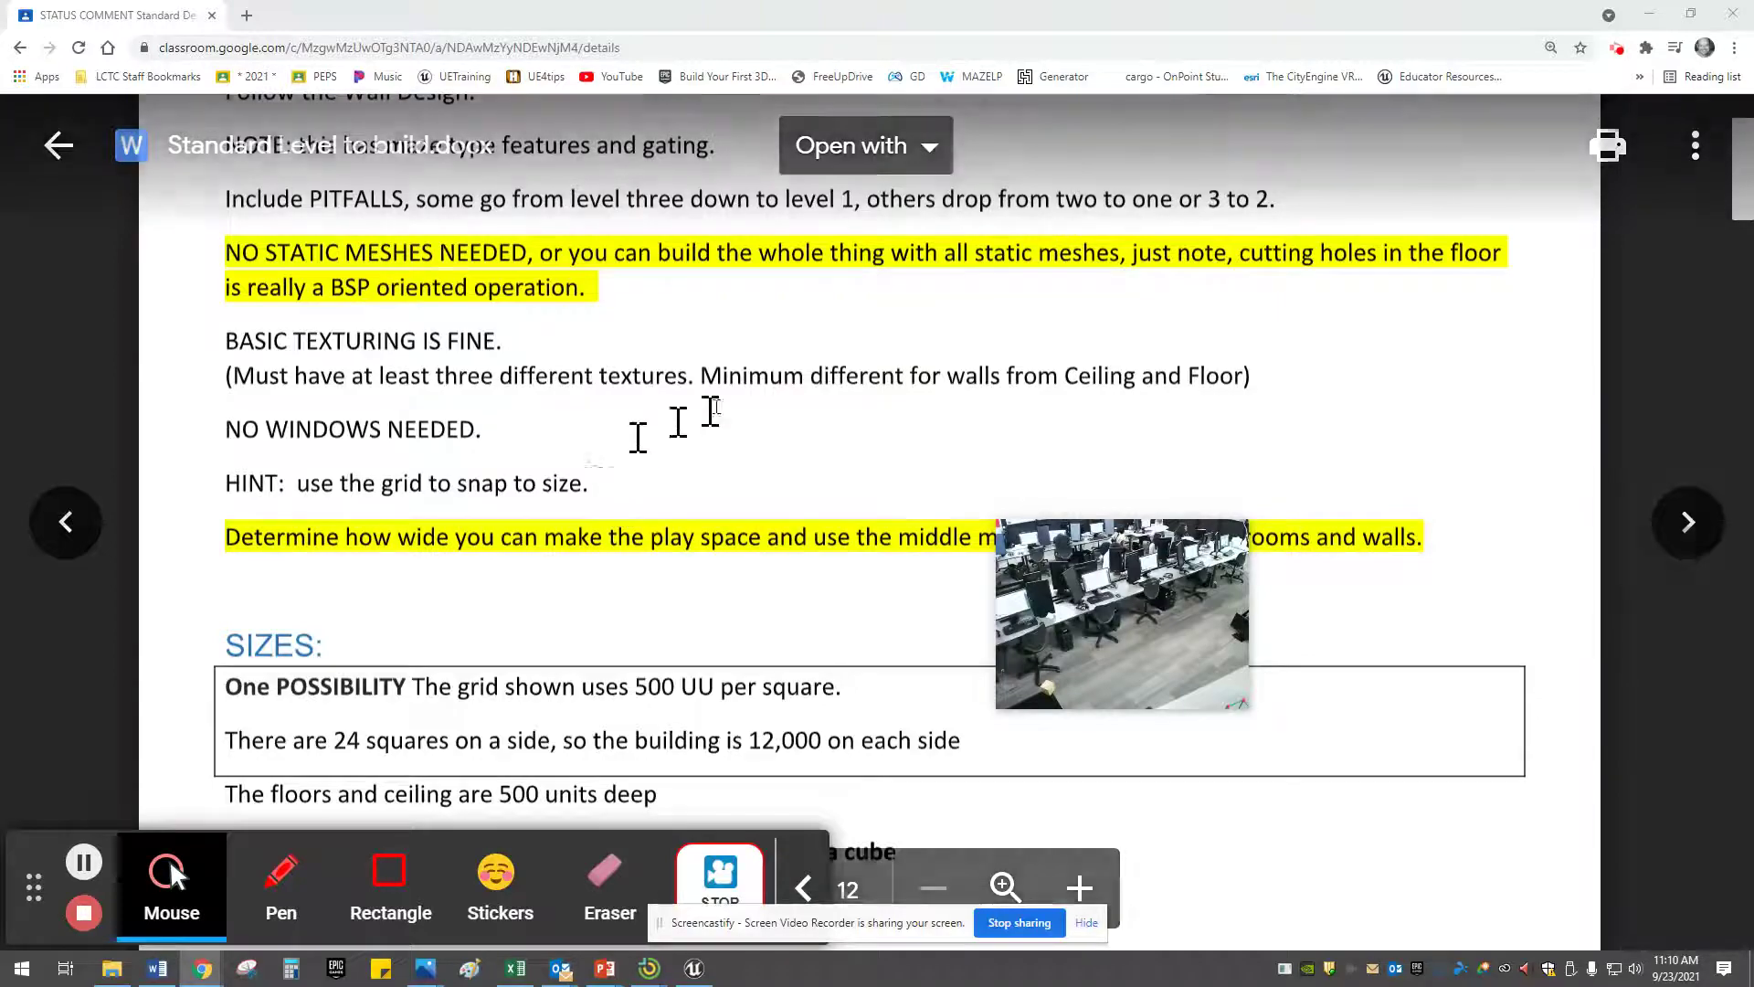
pyautogui.scroll(-5, 729, 402)
pyautogui.scroll(-15, 732, 402)
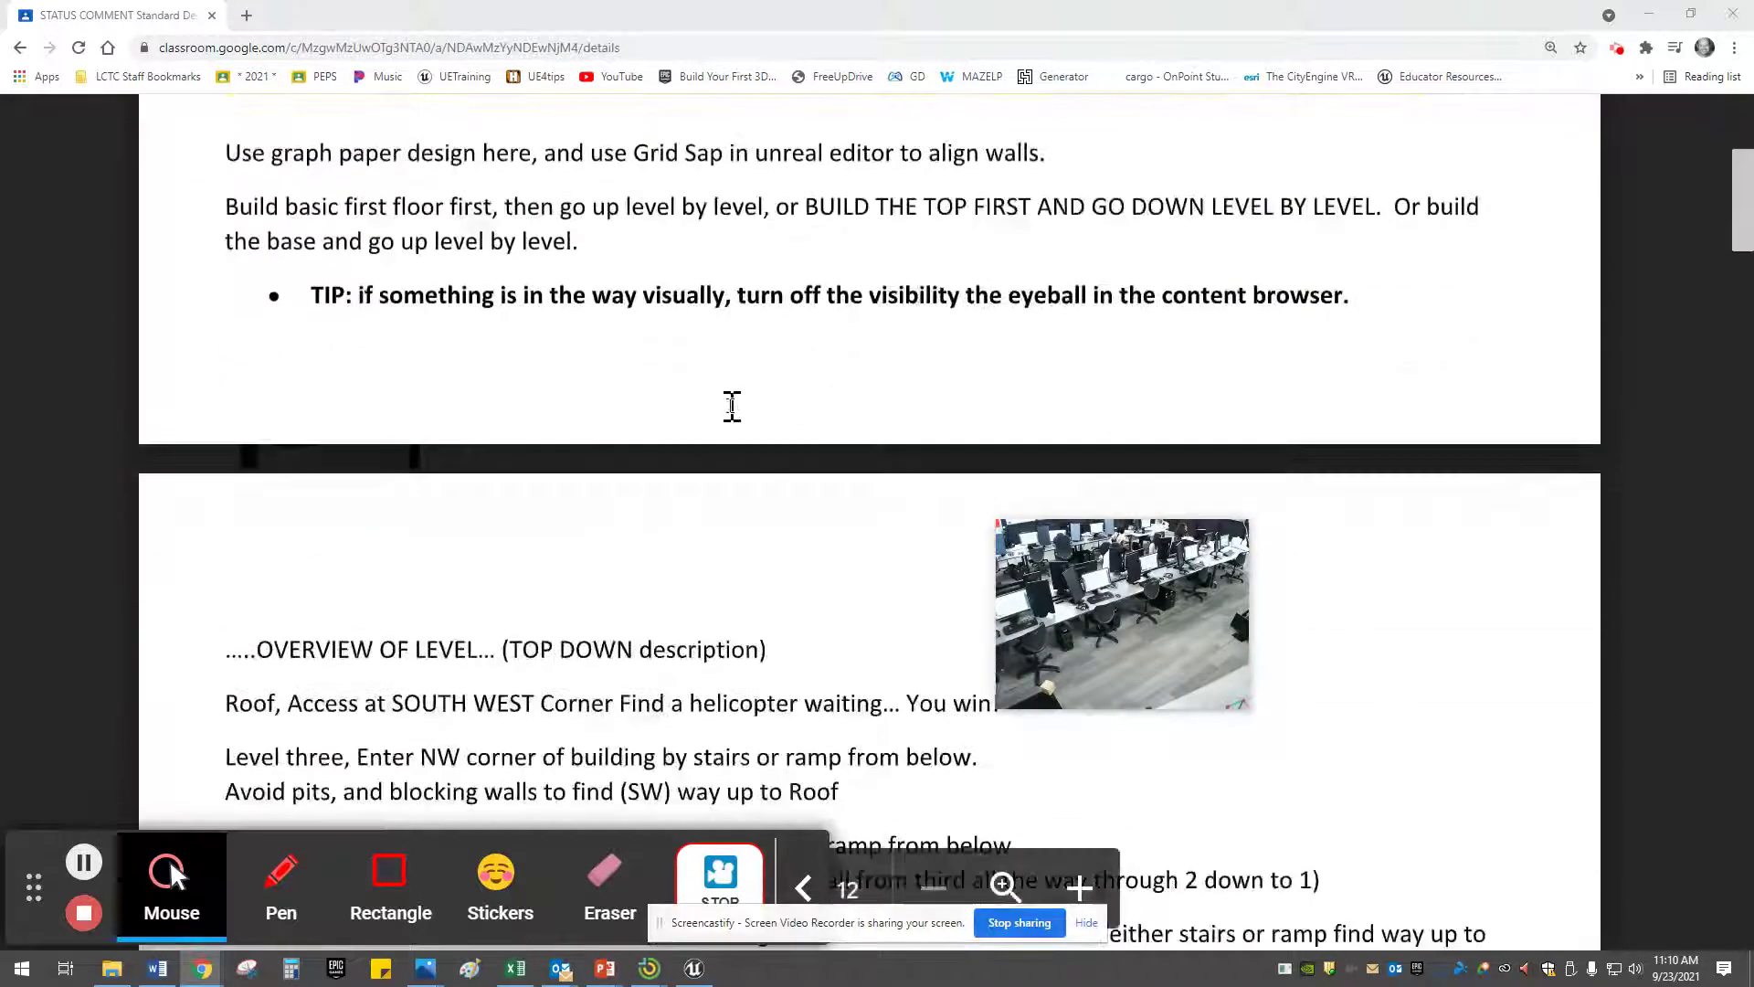
pyautogui.scroll(-4, 732, 402)
pyautogui.scroll(3, 731, 402)
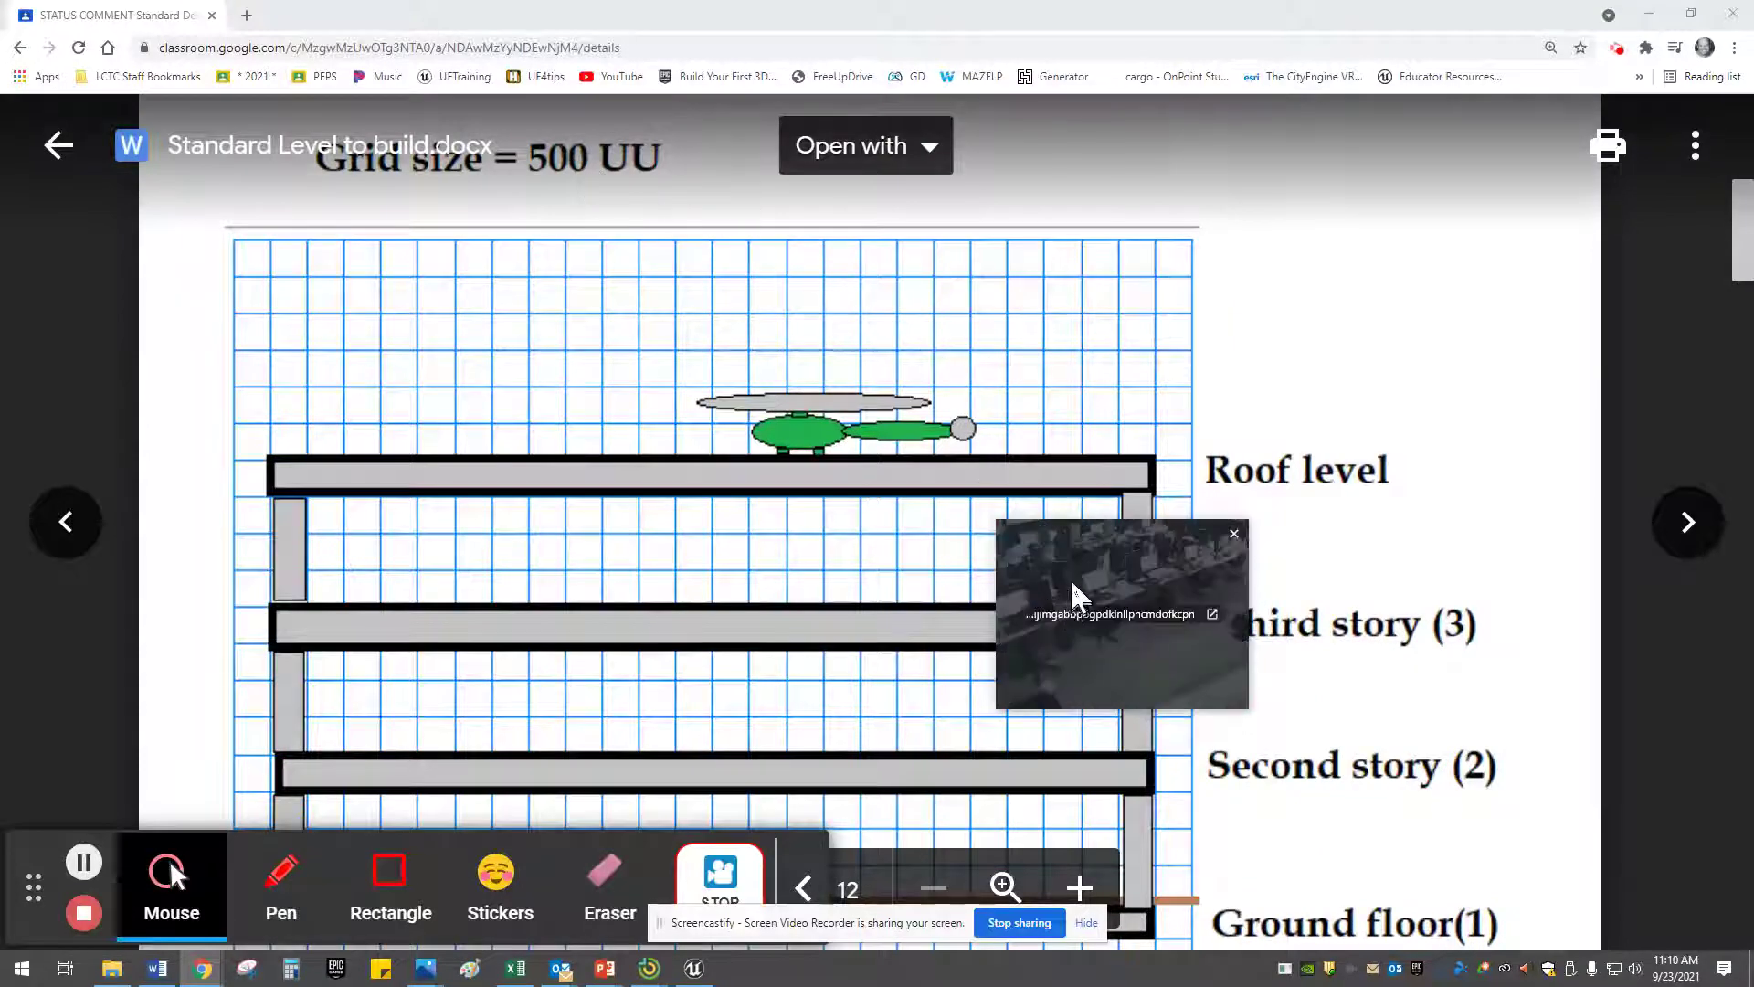
# Move the picture-in-picture window off the side-view diagram and examine the ground floor, upper stories and roof level
pyautogui.moveTo(1069, 595); pyautogui.dragTo(1416, 279)
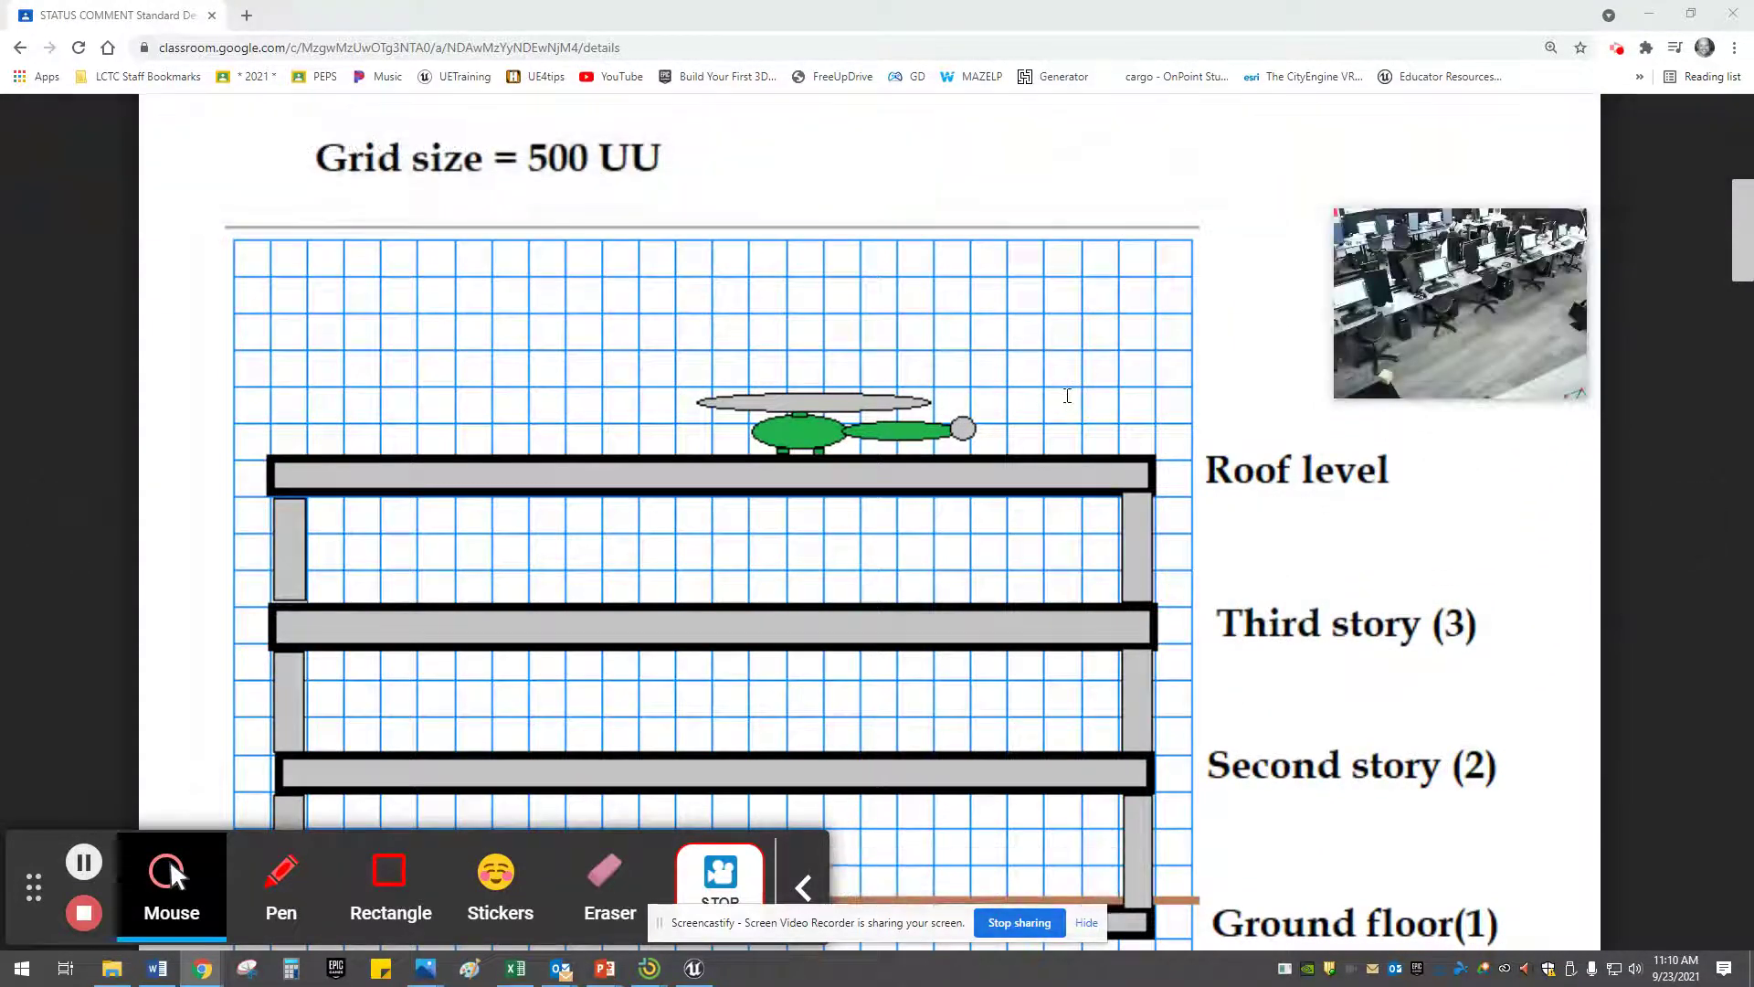
pyautogui.scroll(-1, 1086, 390)
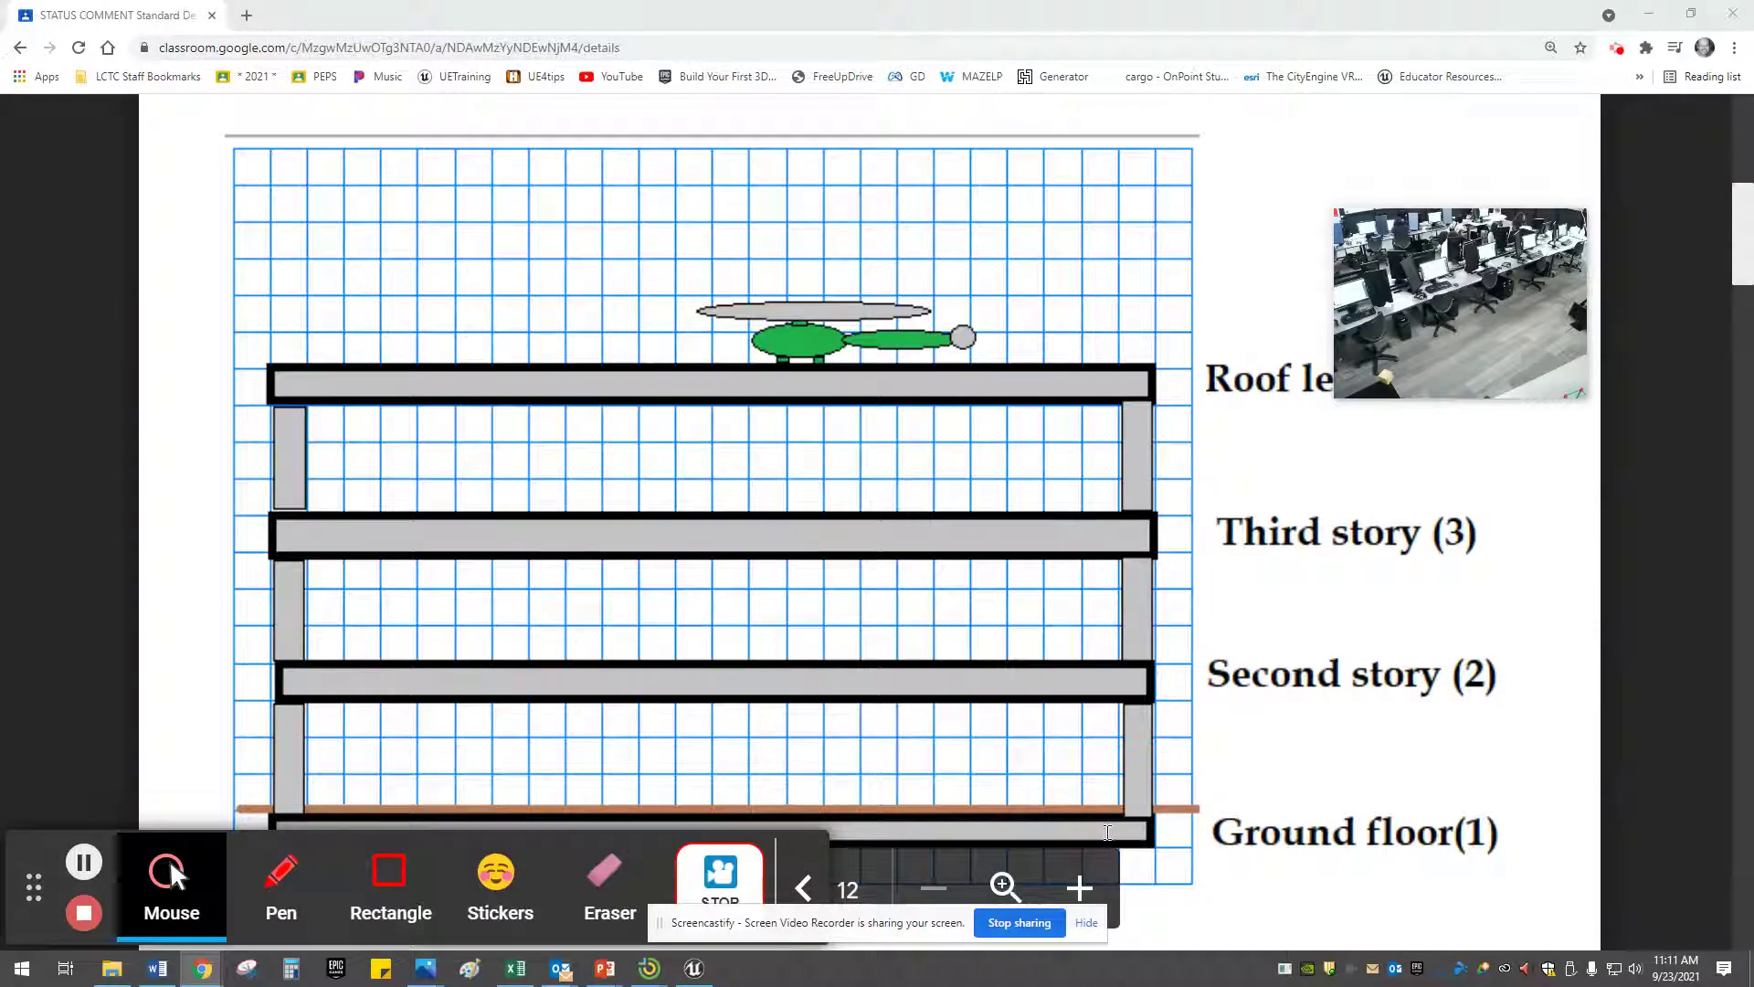
pyautogui.scroll(-4, 310, 703)
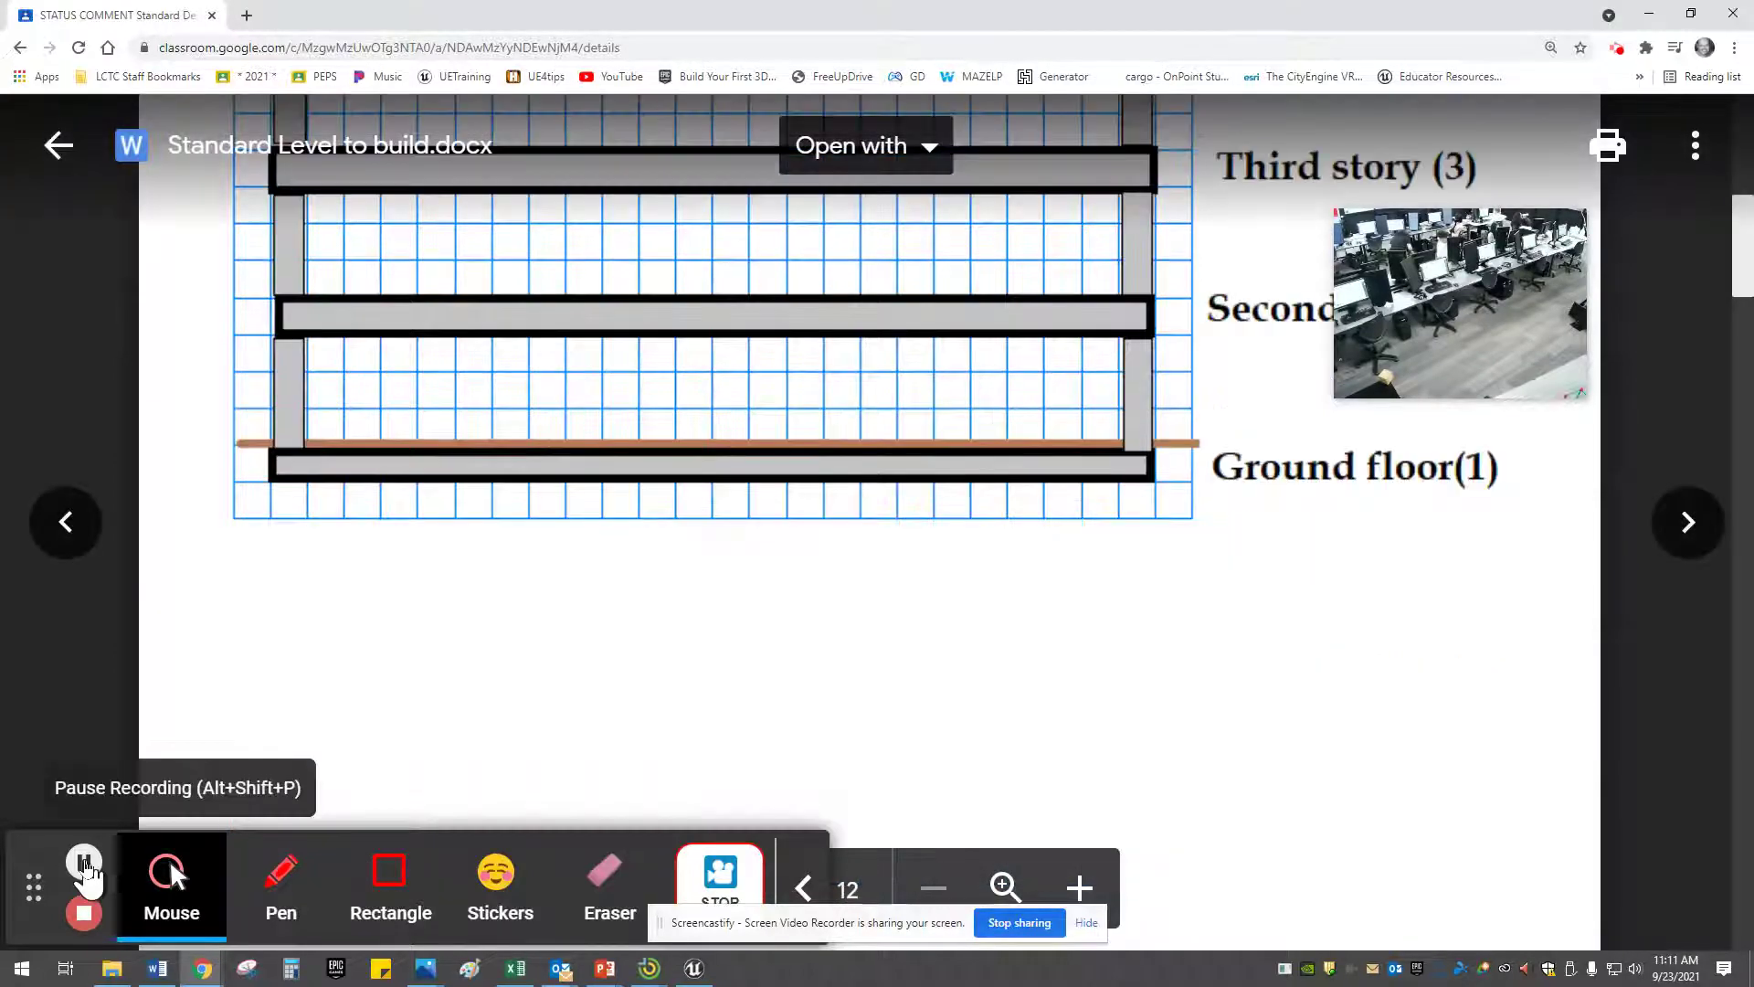
pyautogui.scroll(4, 1159, 626)
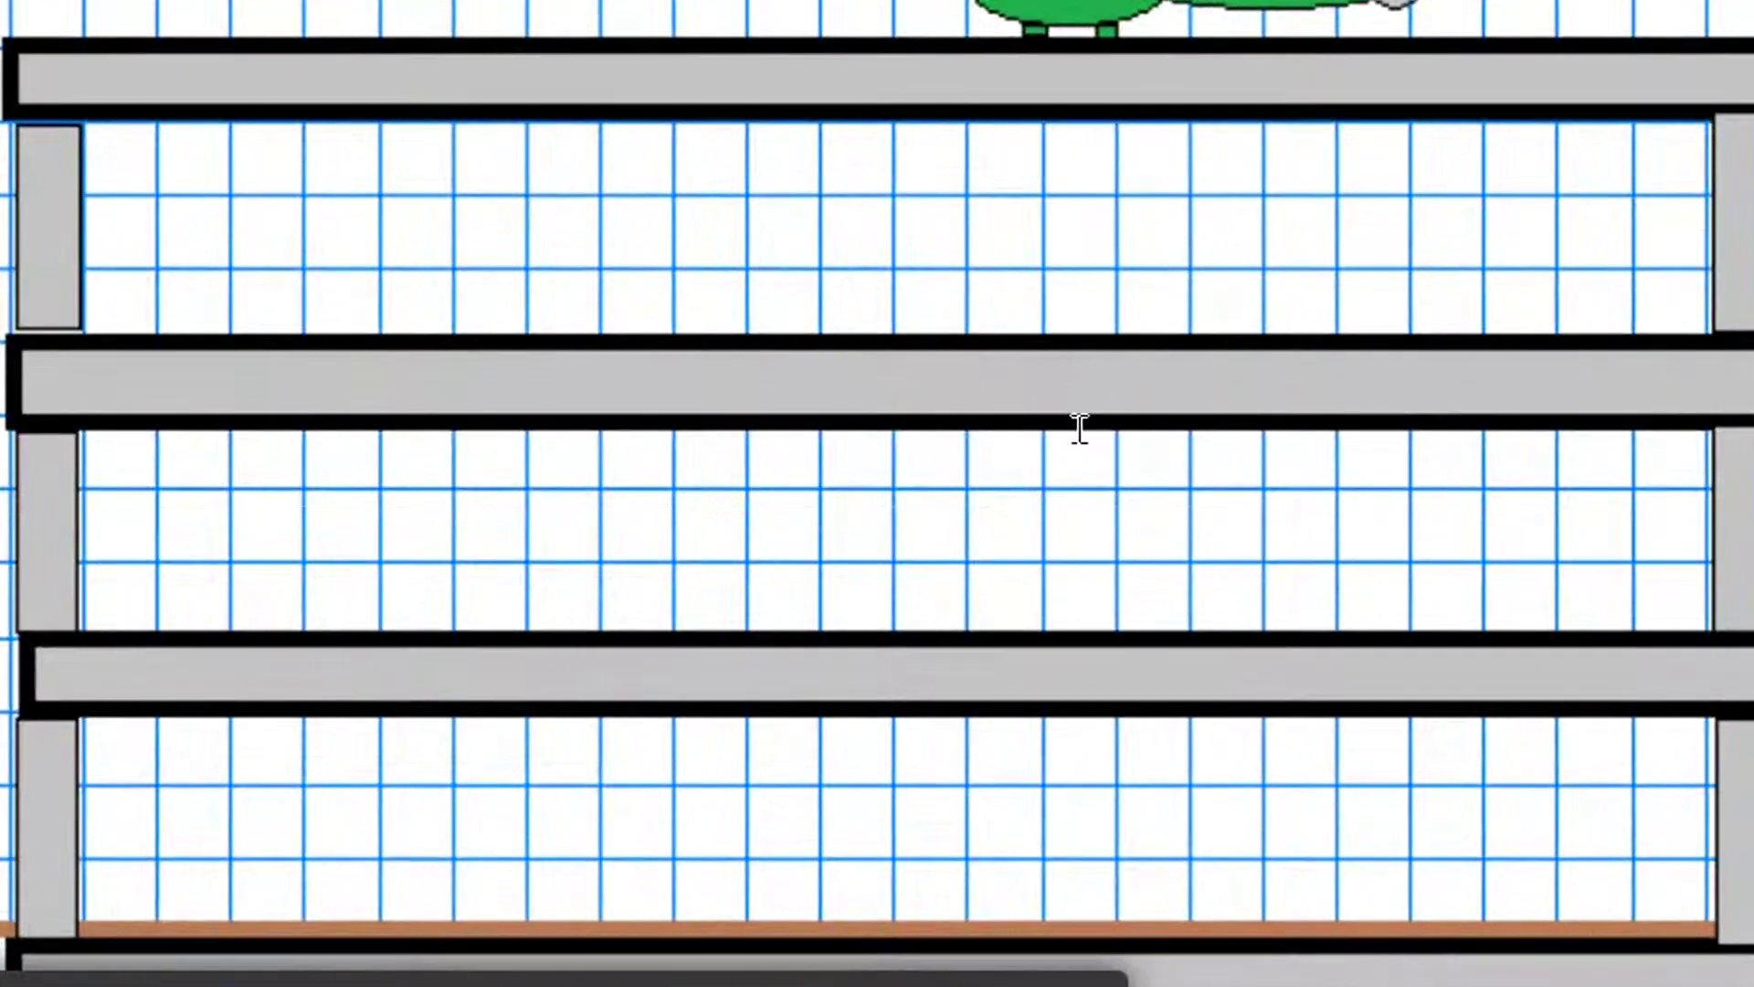
pyautogui.scroll(-2, 804, 567)
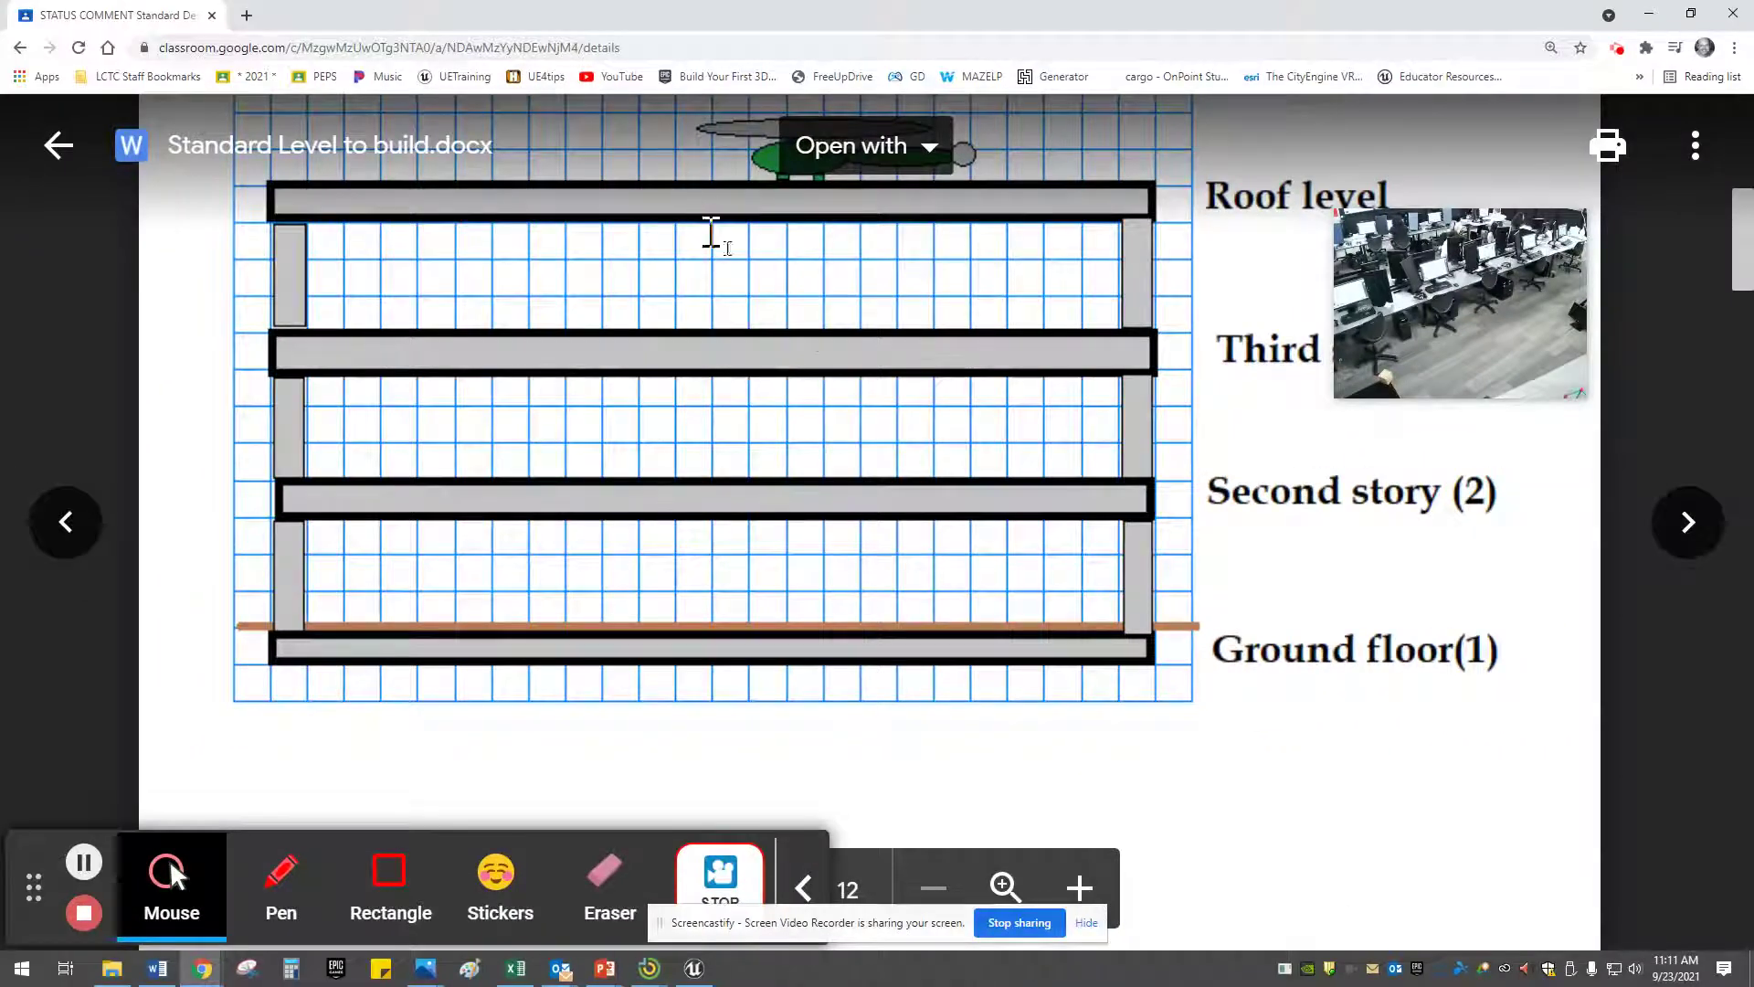
pyautogui.scroll(2, 830, 366)
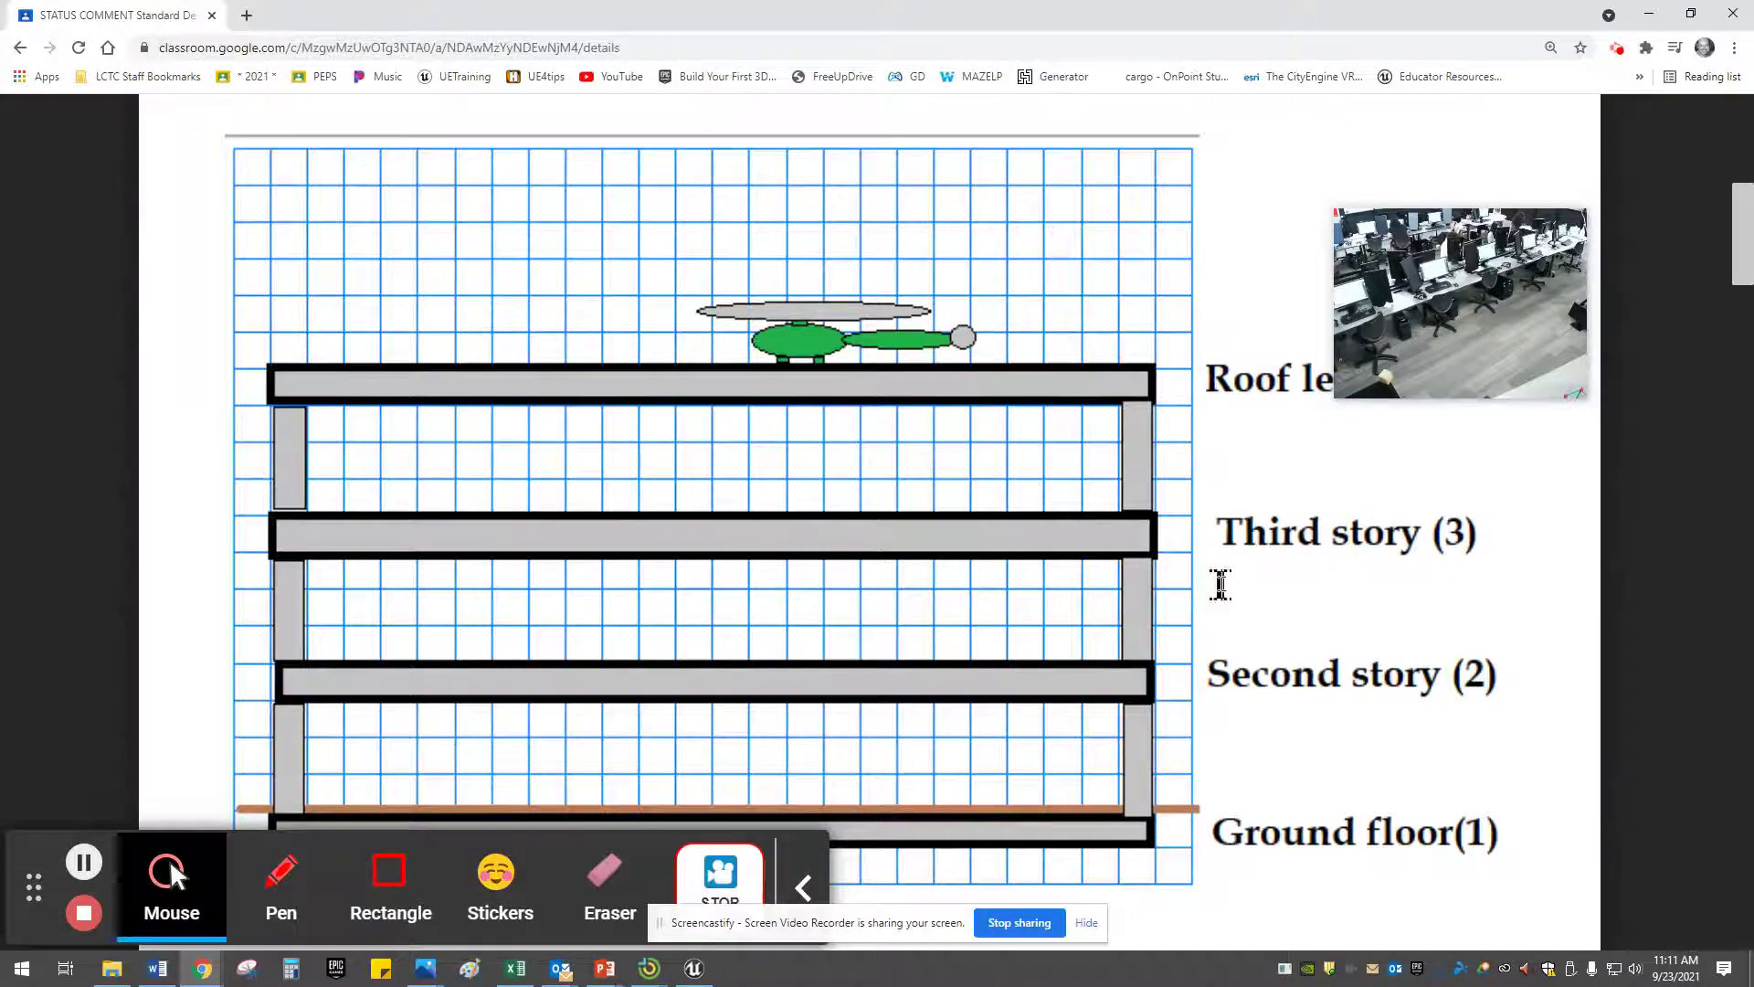
pyautogui.scroll(-5, 1417, 571)
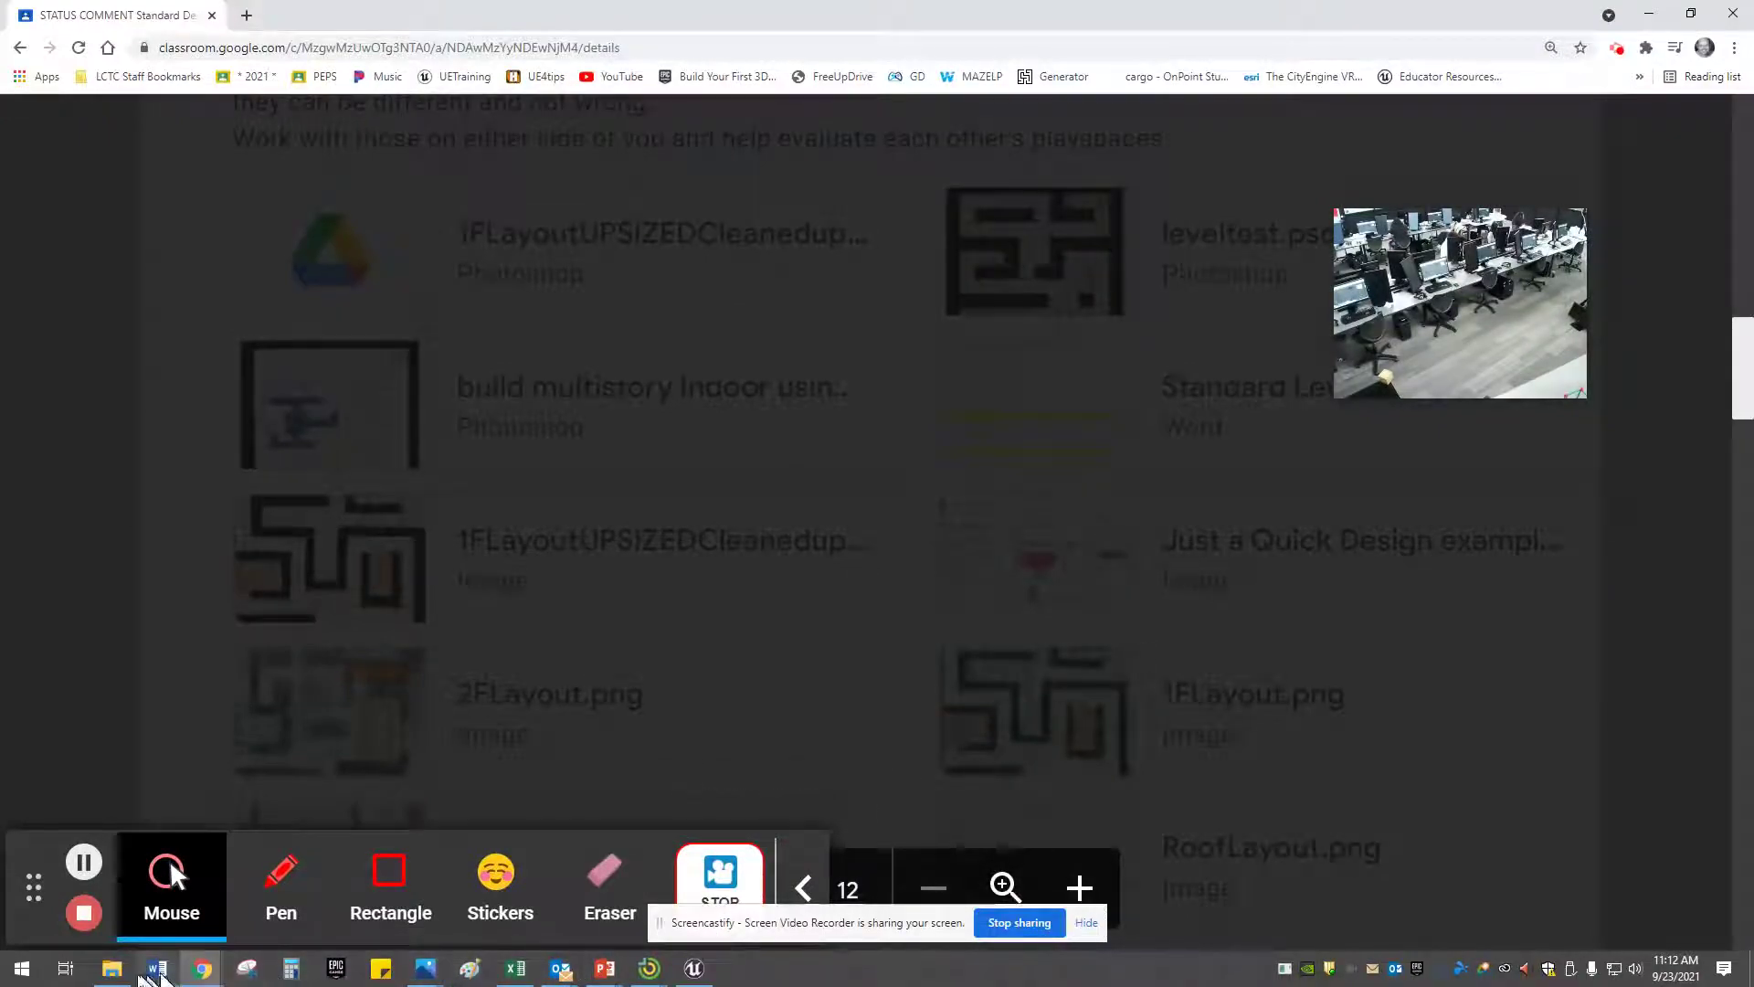
# Switch to the Standard Level to build document in Word and go from the content update instructions to the building reference photos
pyautogui.click(155, 971)
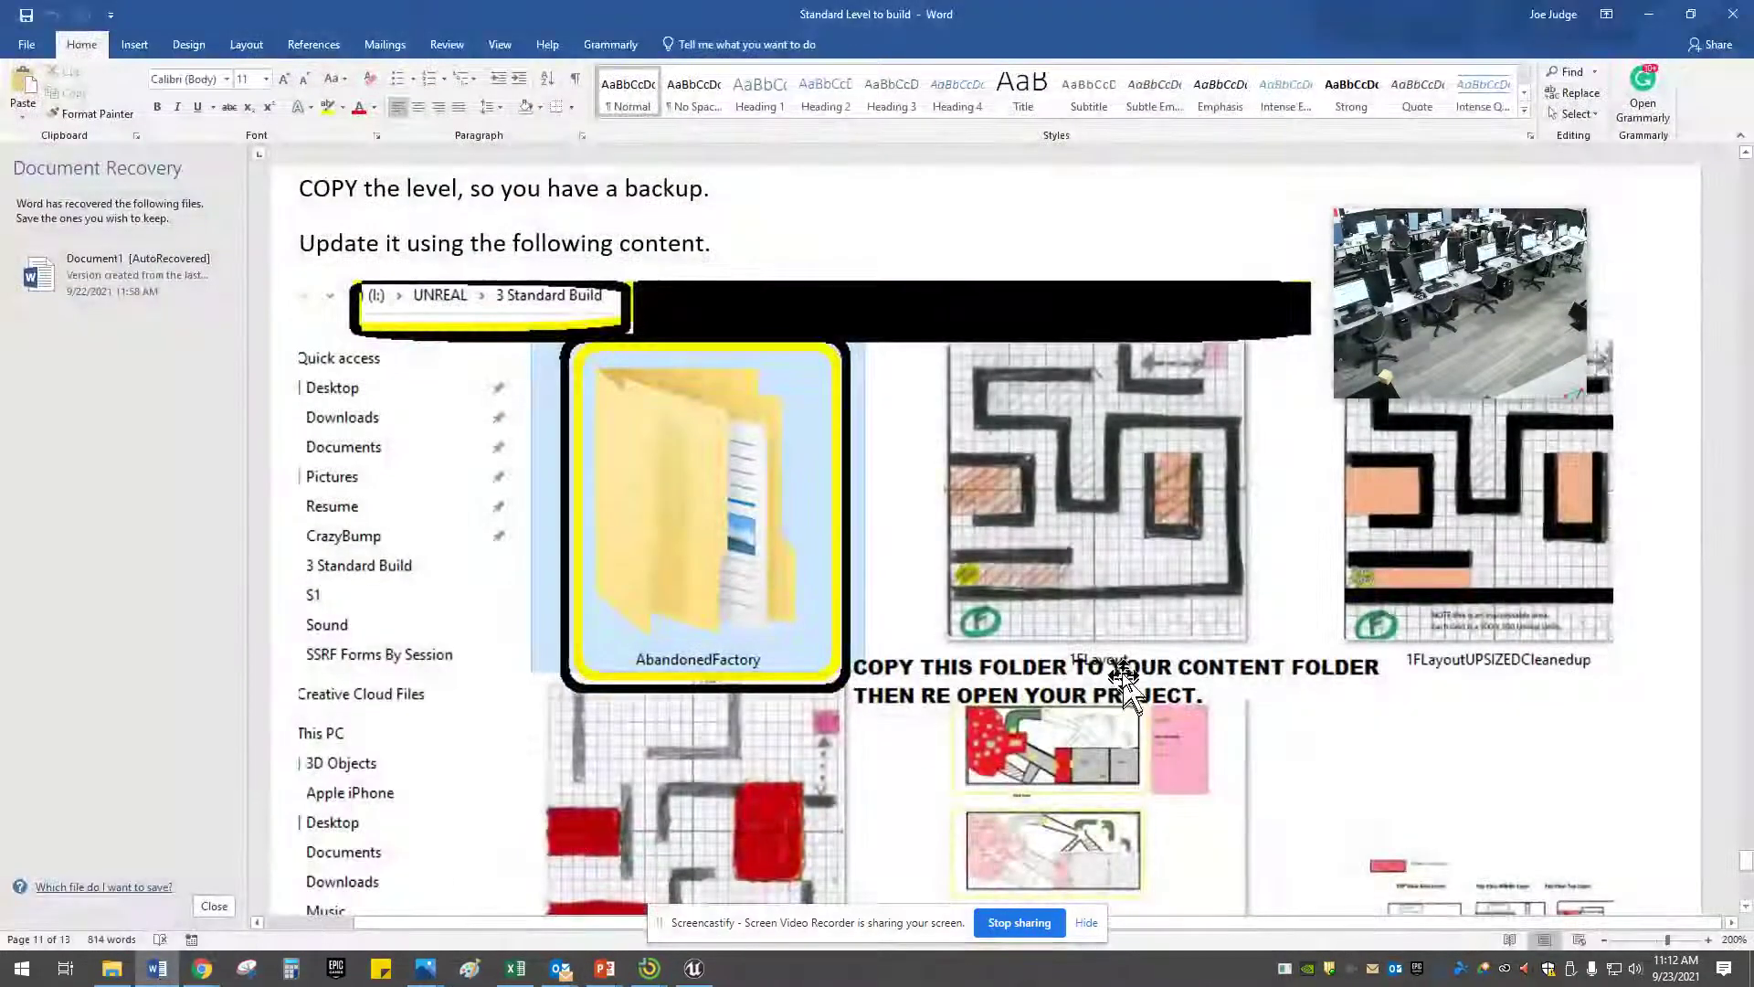
pyautogui.scroll(5, 1122, 677)
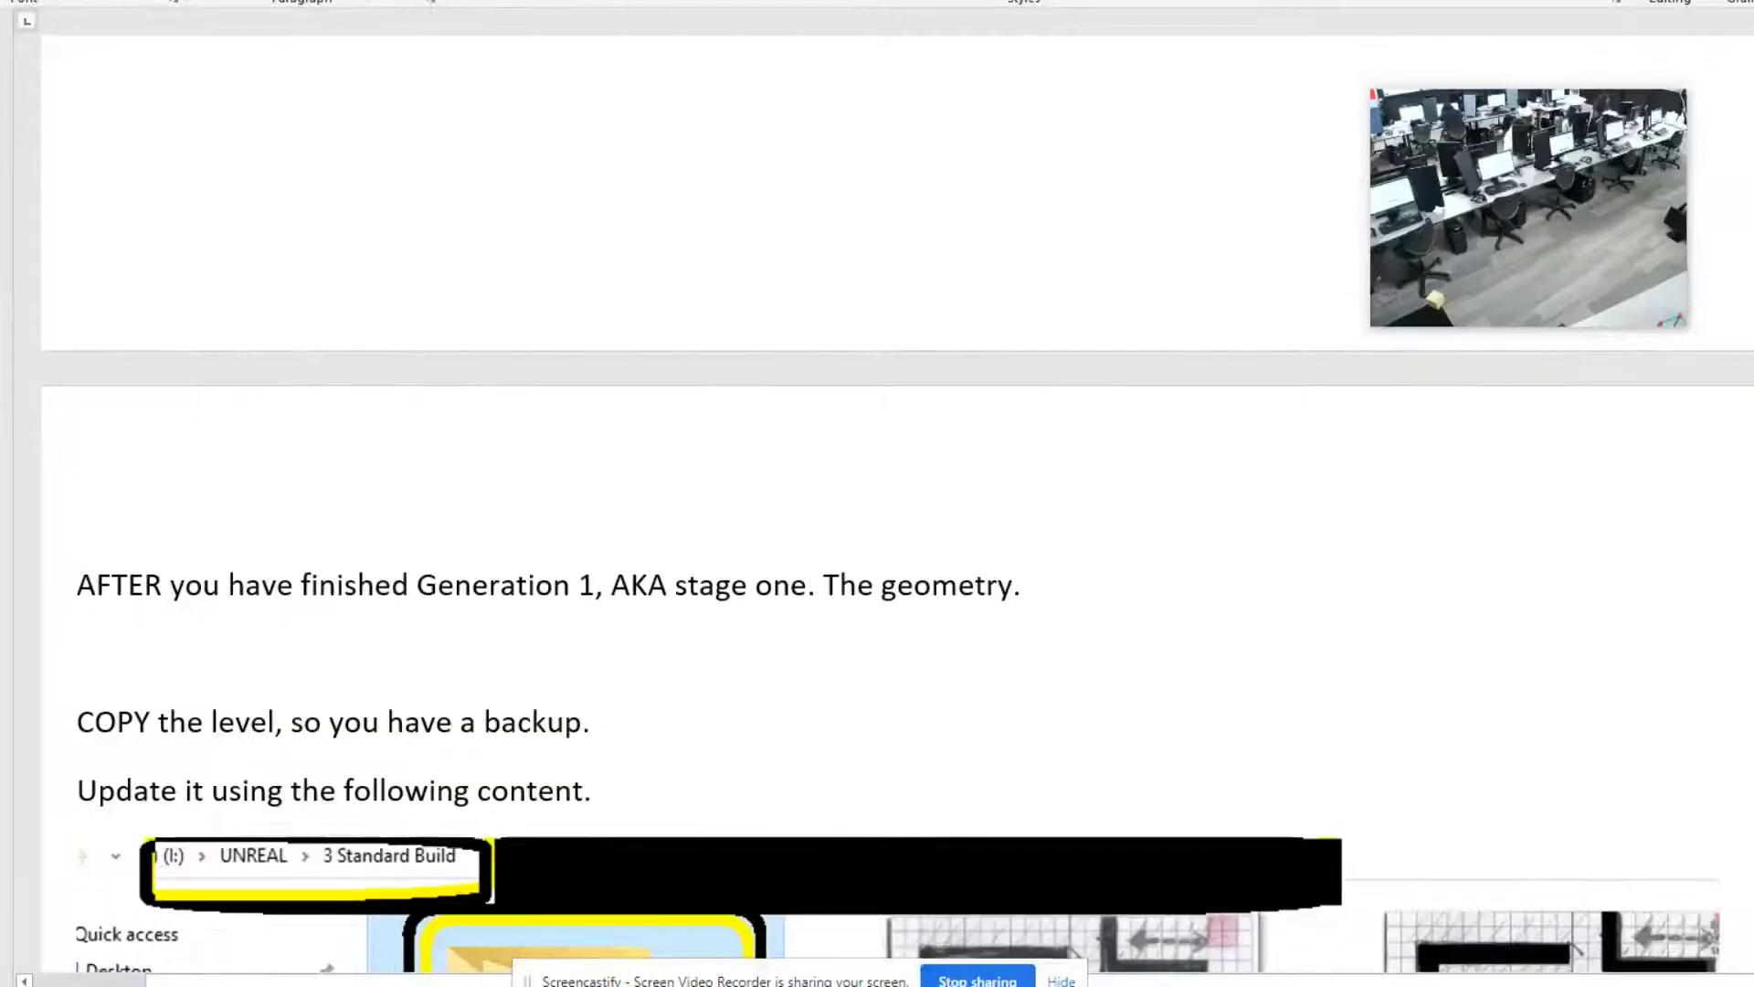
pyautogui.moveTo(1746, 845); pyautogui.dragTo(1746, 368)
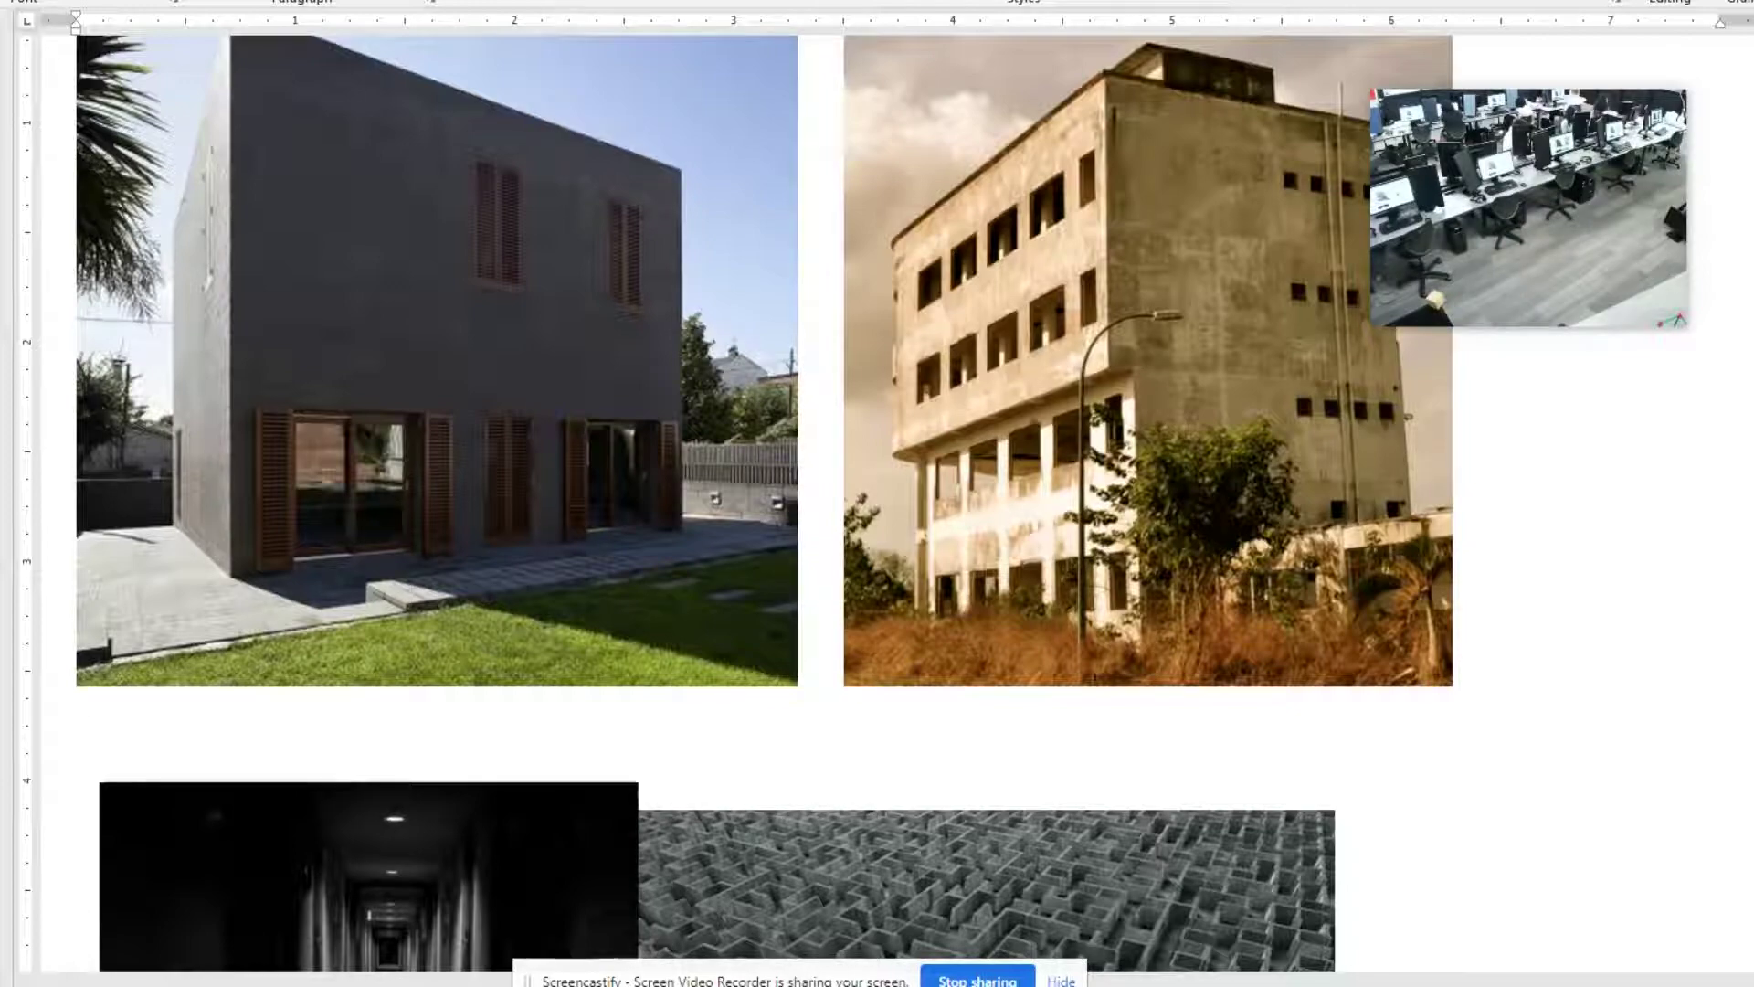
# Examine the reference photos of buildings, corridor, maze and stairs, and the roof level details with helicopters and safety railings
pyautogui.scroll(-6, 1019, 599)
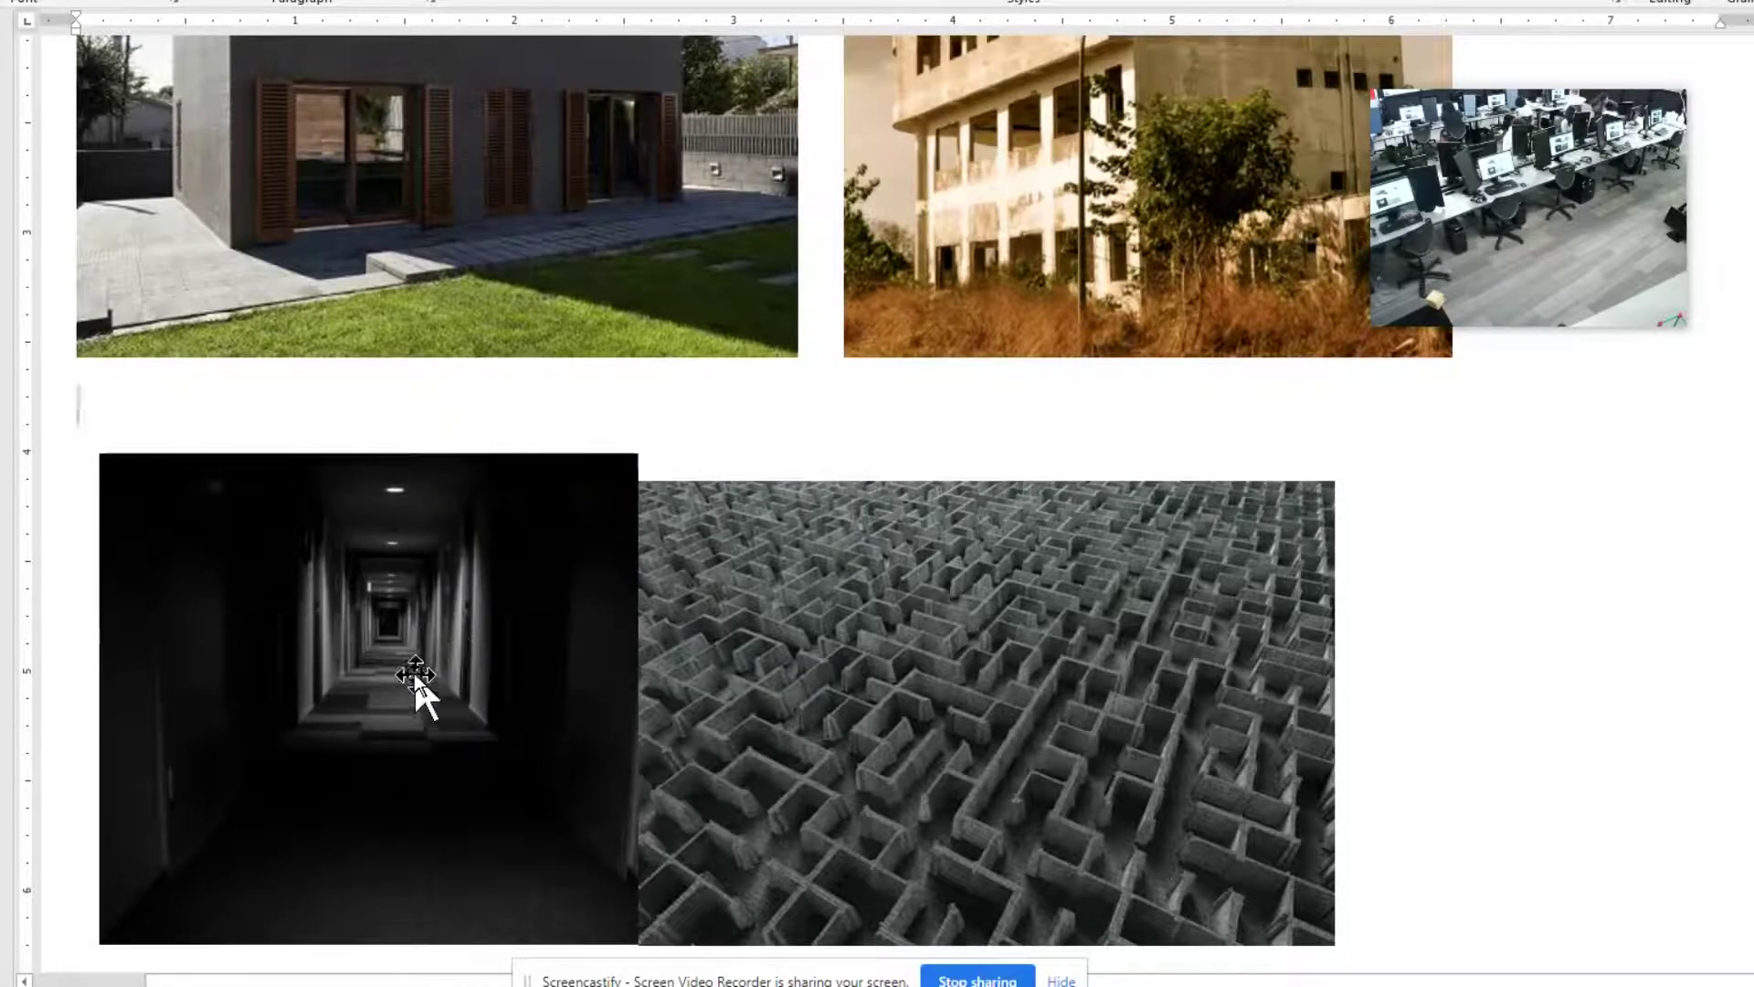
pyautogui.scroll(-10, 415, 674)
pyautogui.scroll(-4, 418, 658)
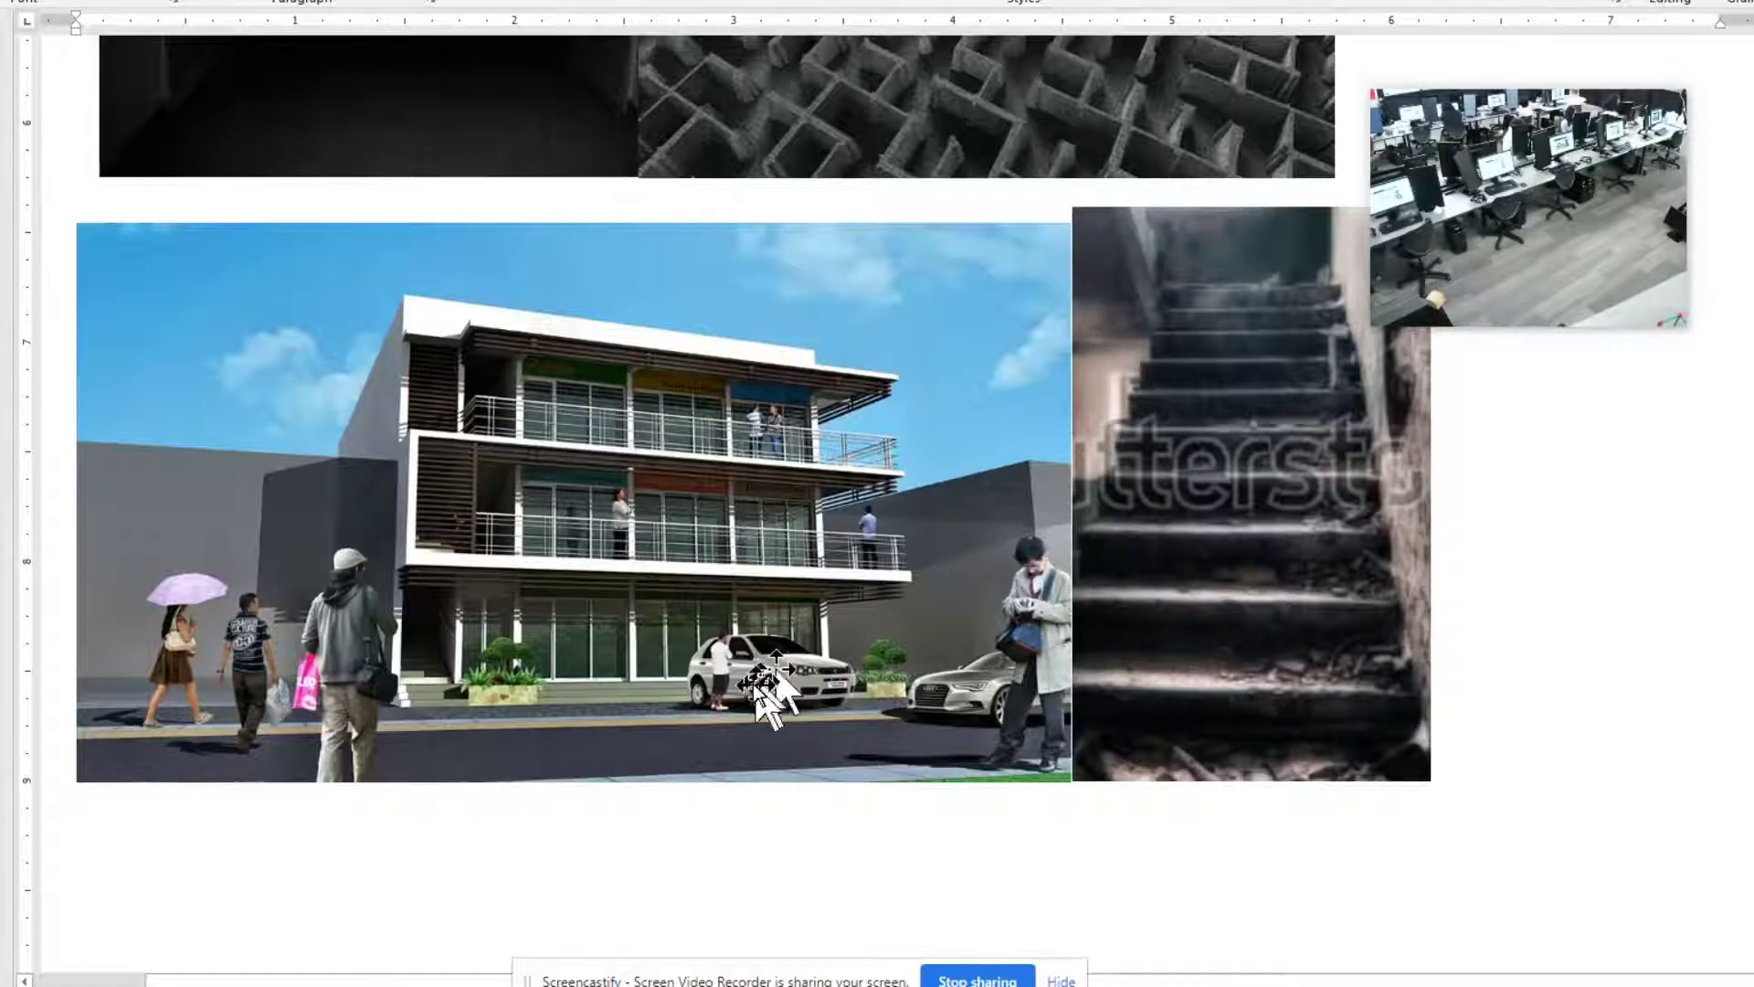
pyautogui.scroll(-1, 735, 681)
pyautogui.scroll(-10, 735, 681)
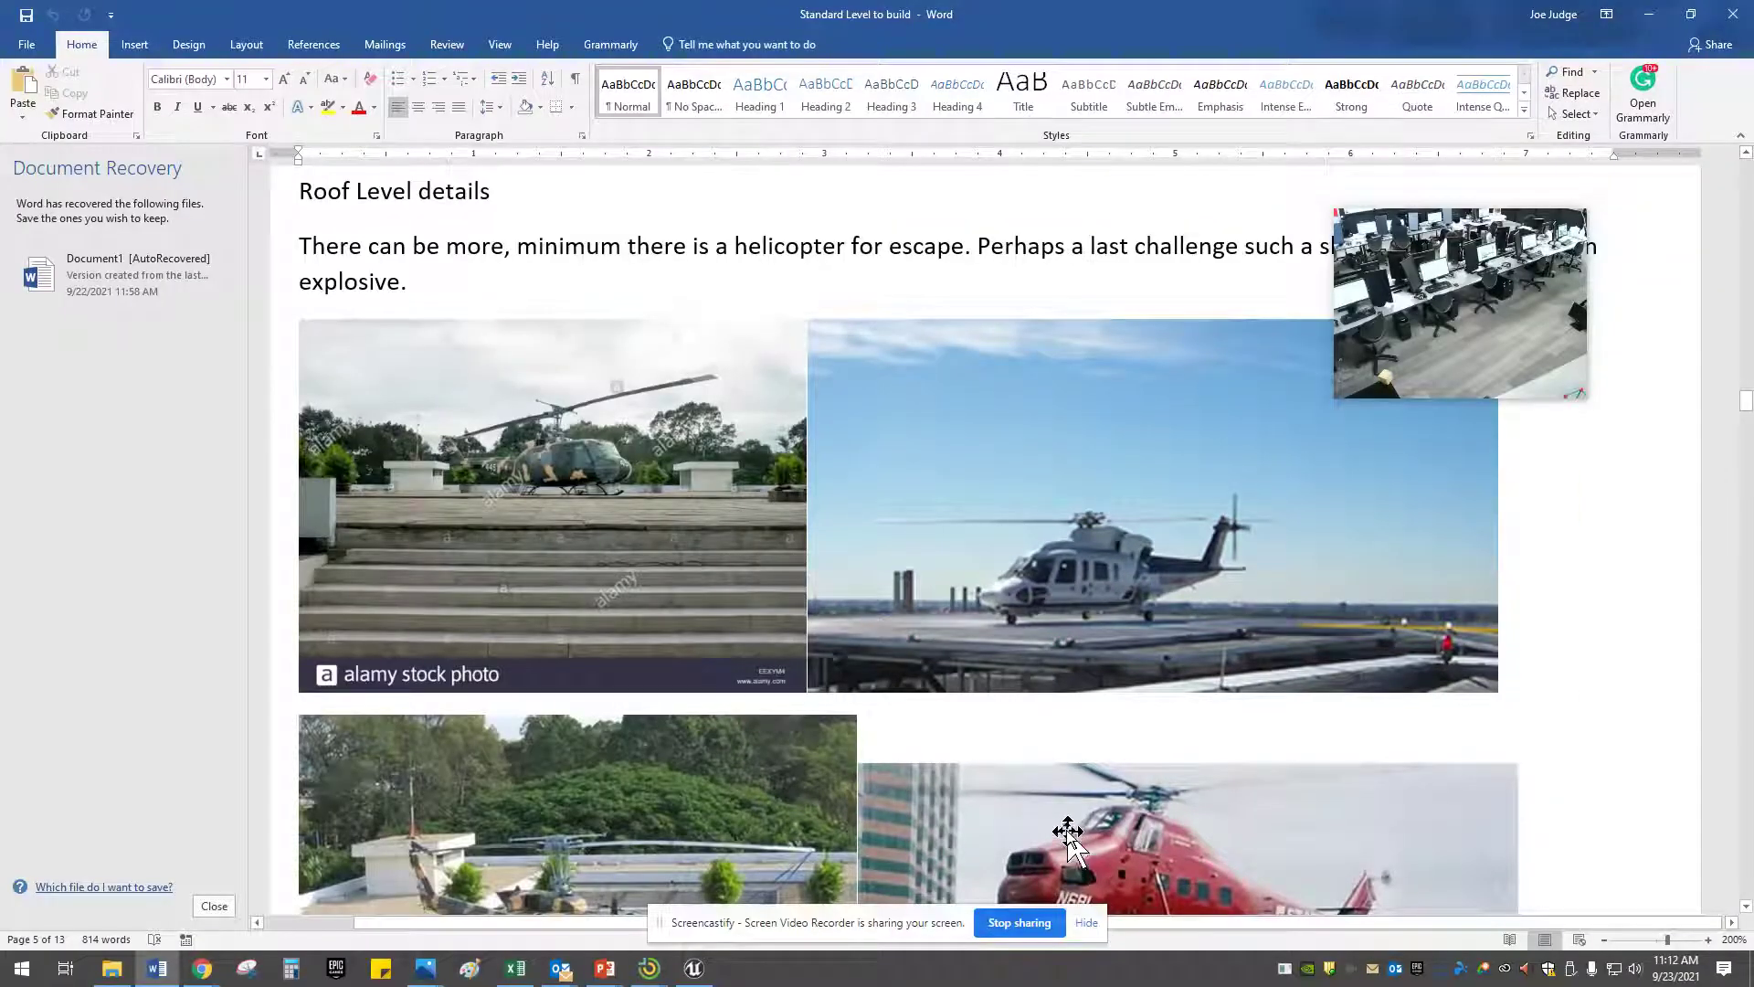
pyautogui.scroll(-9, 1067, 820)
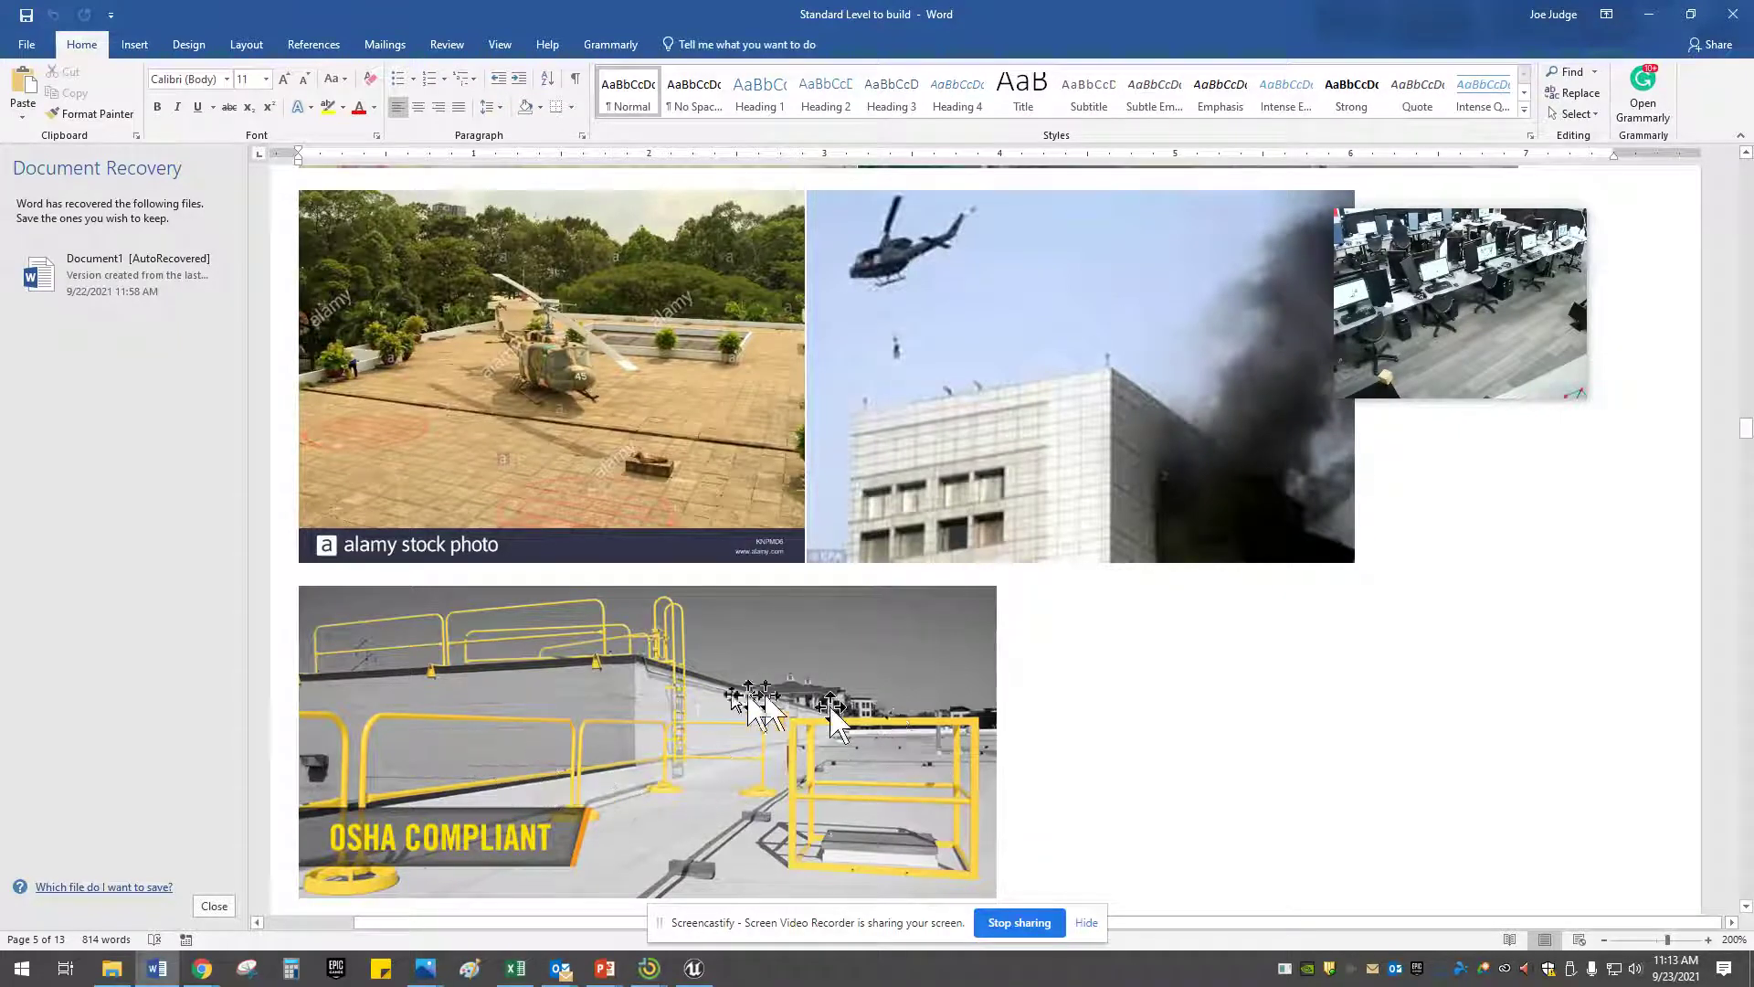
# Examine the roof plan with the waiting helicopter and the Third Floor plan with its stairs, walls and pitfall notes
pyautogui.scroll(-15, 1242, 700)
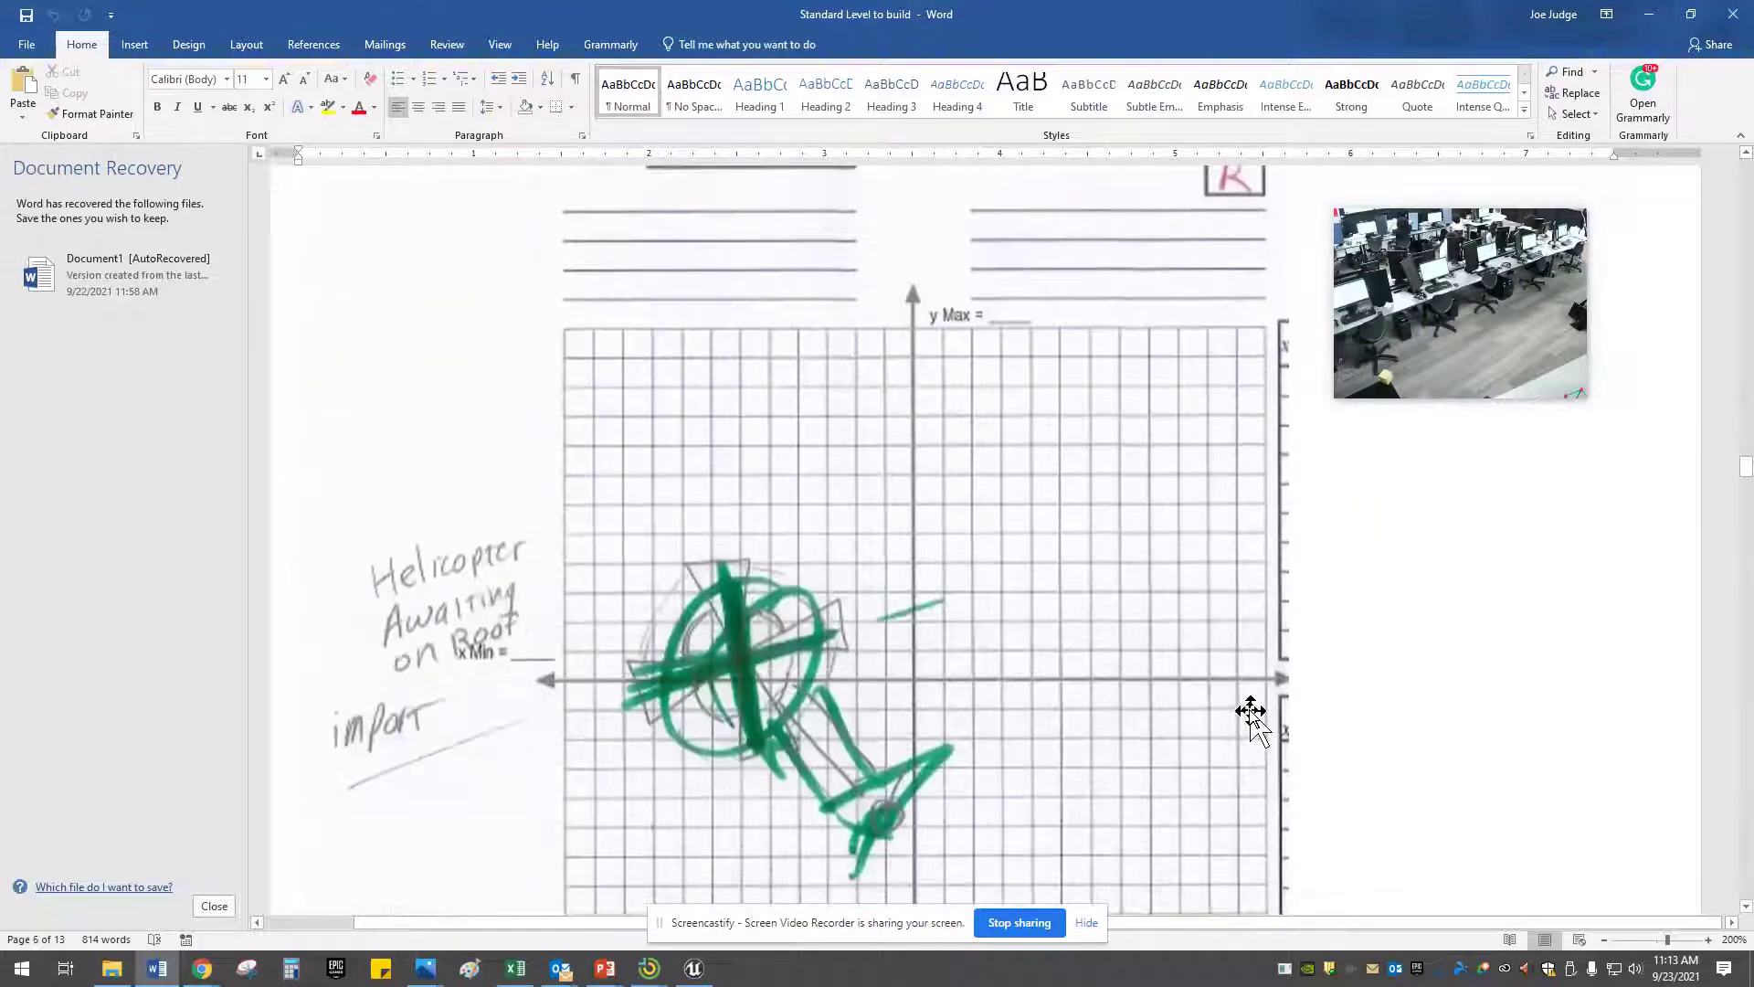
pyautogui.scroll(-3, 1249, 711)
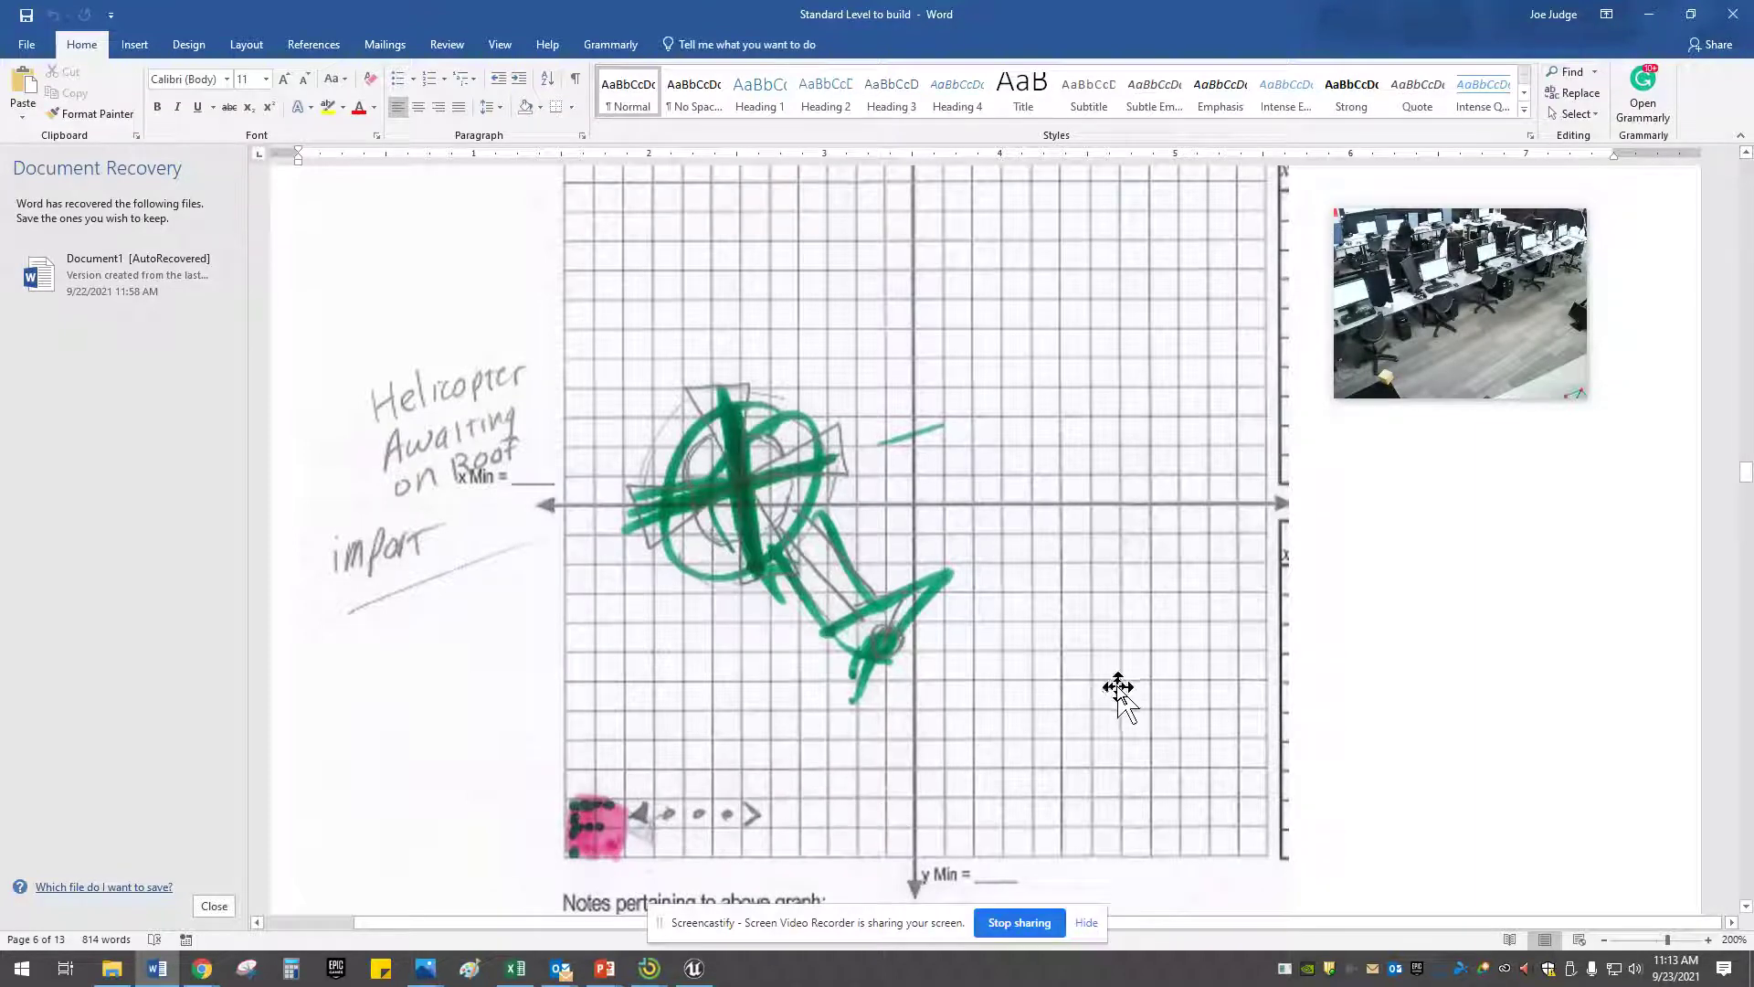
pyautogui.scroll(-12, 1116, 694)
pyautogui.scroll(-12, 1114, 688)
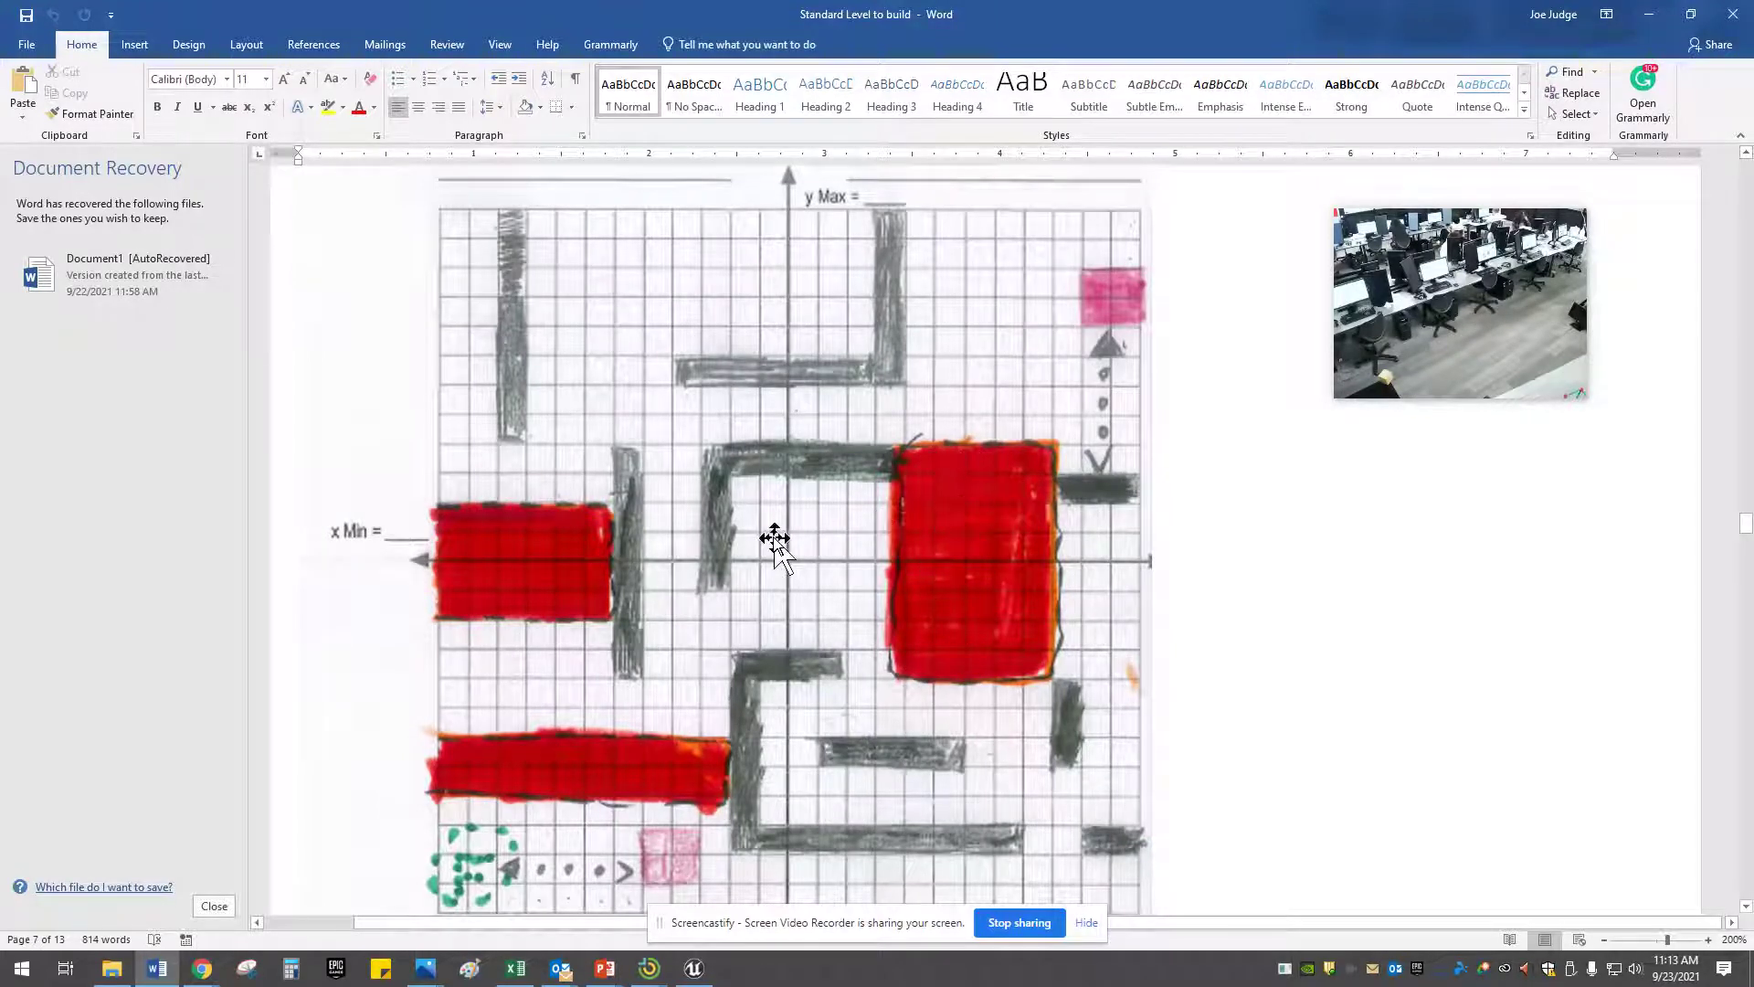
pyautogui.scroll(-15, 786, 535)
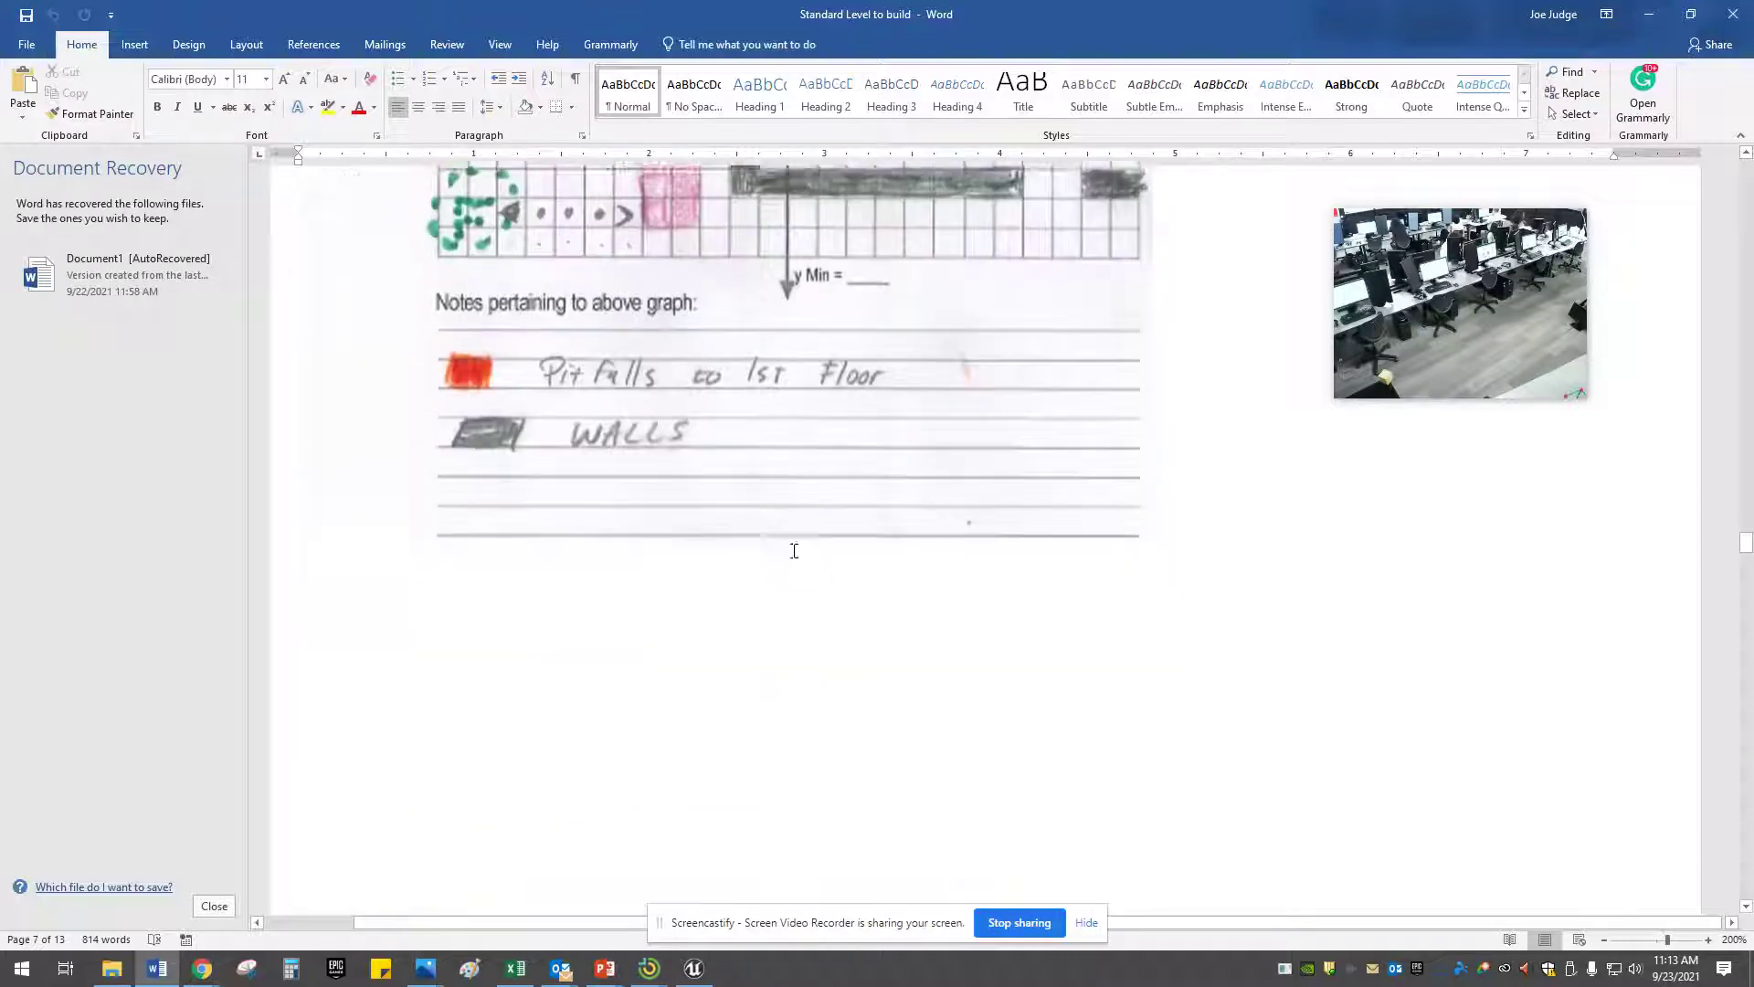
pyautogui.scroll(-1, 802, 567)
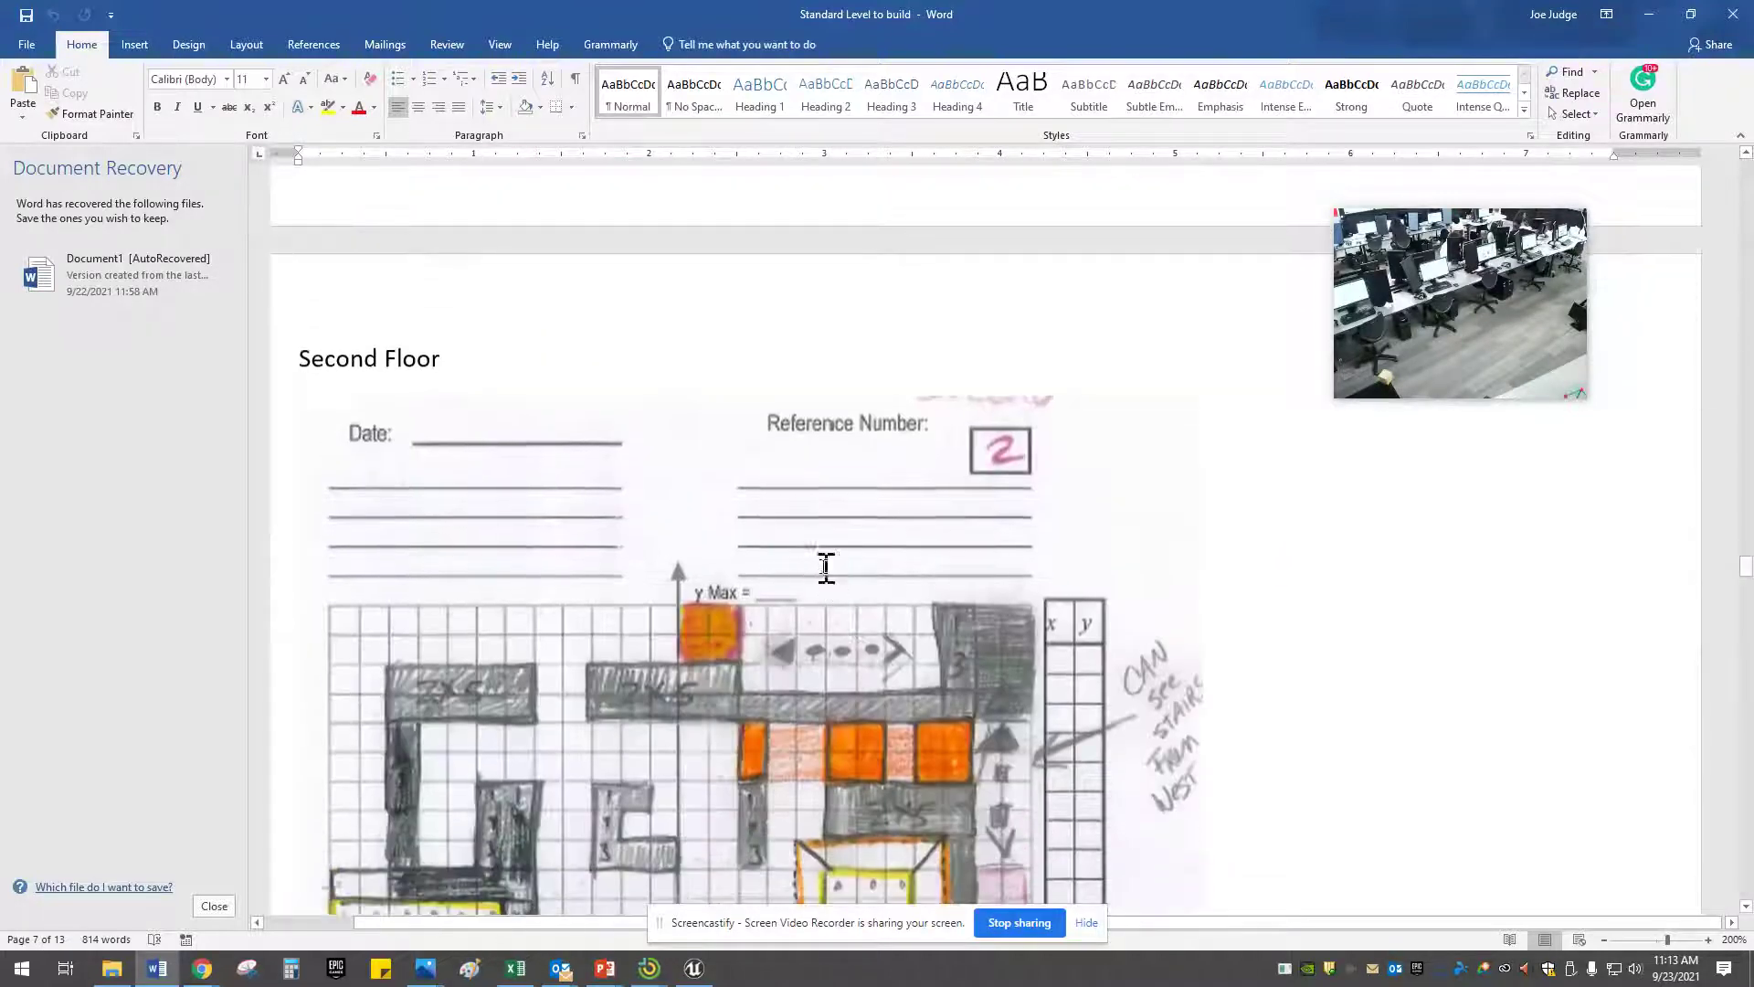
pyautogui.scroll(20, 826, 567)
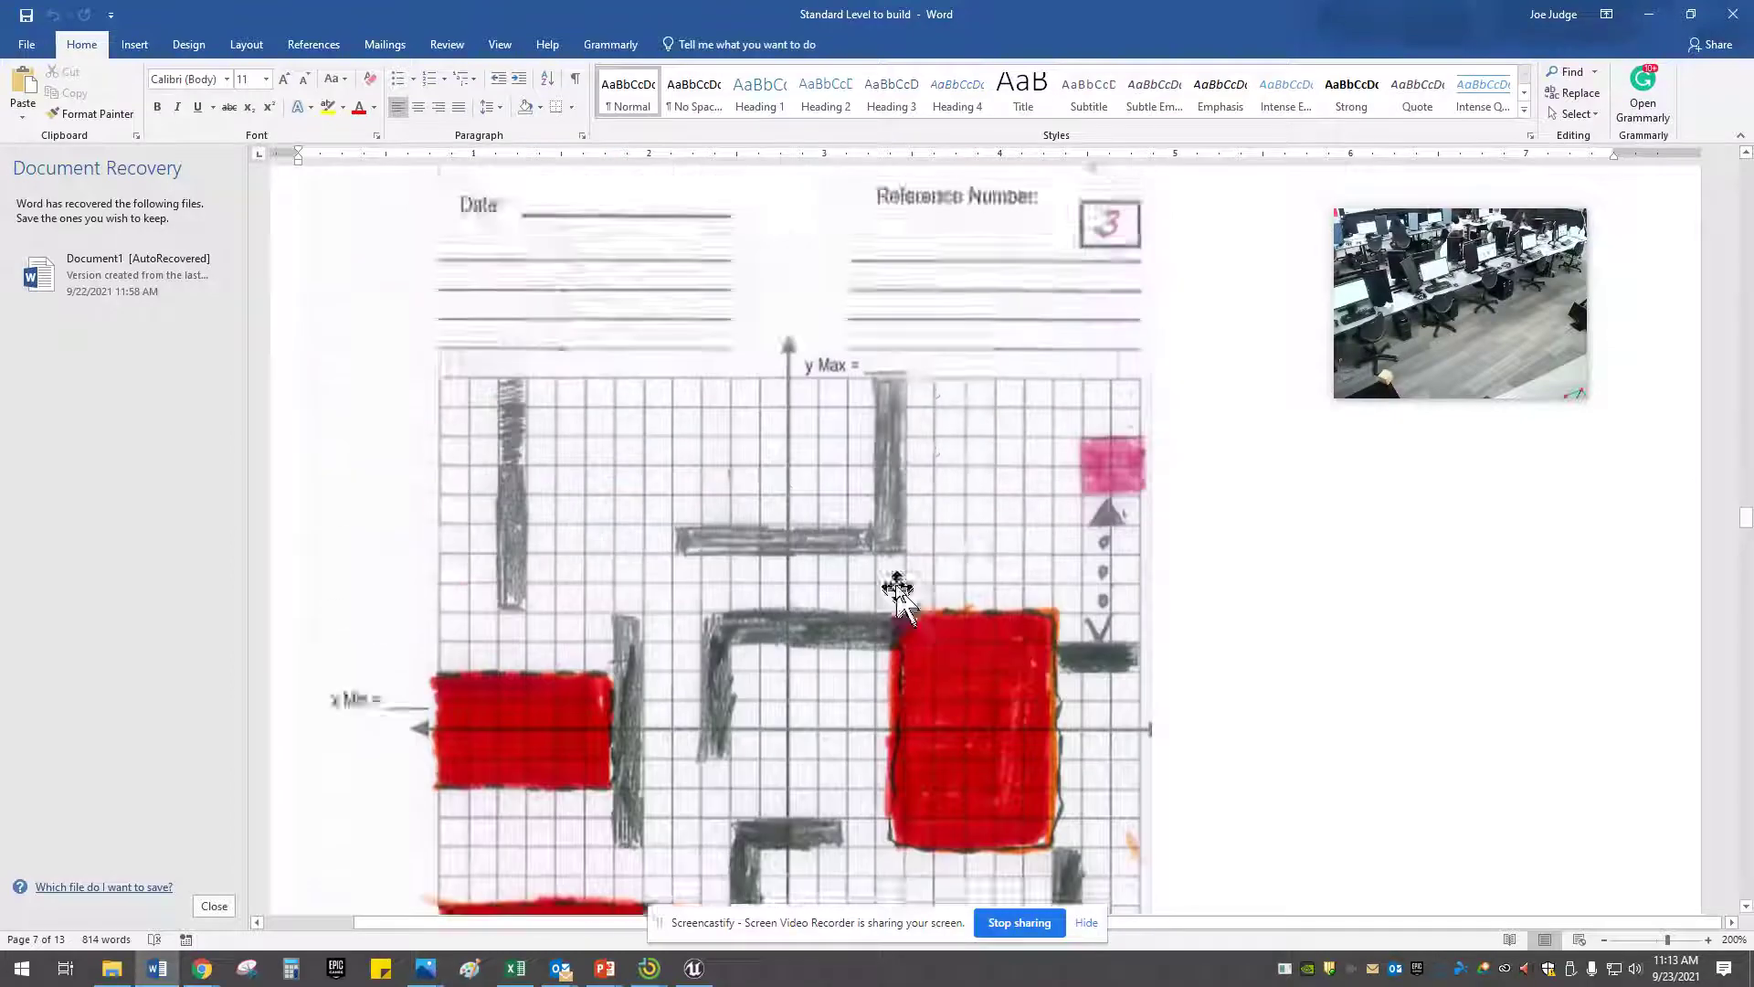
pyautogui.scroll(3, 898, 589)
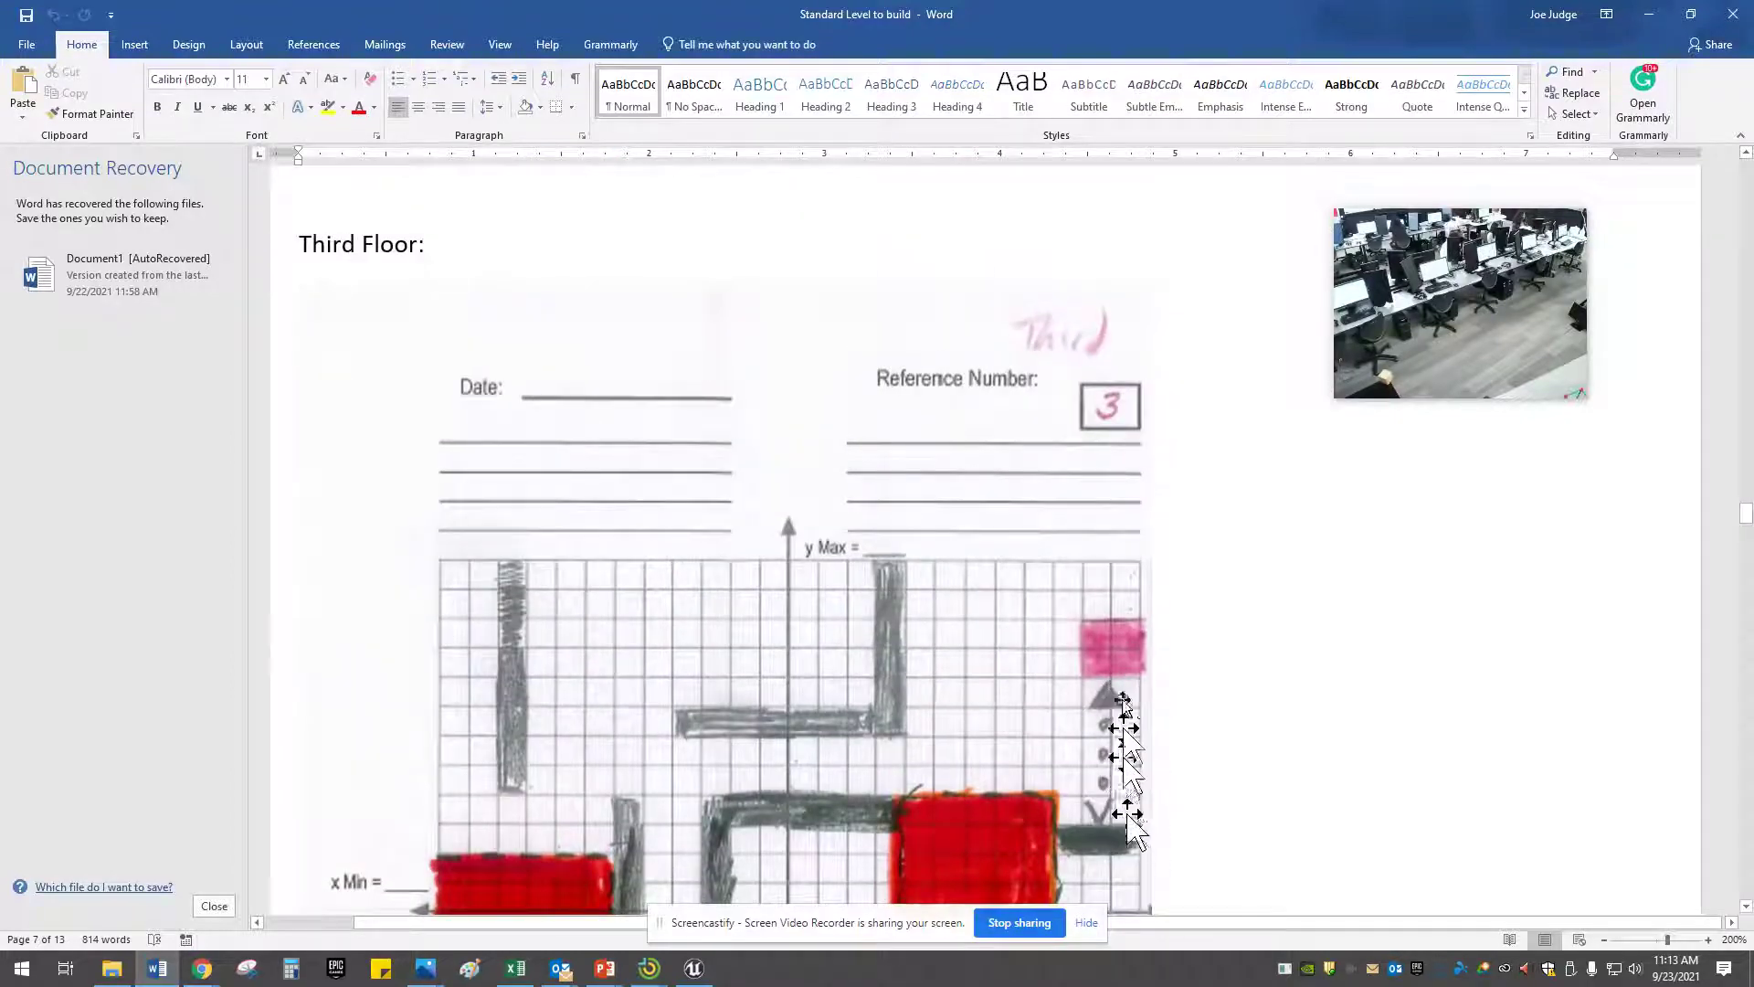
pyautogui.scroll(-20, 1240, 586)
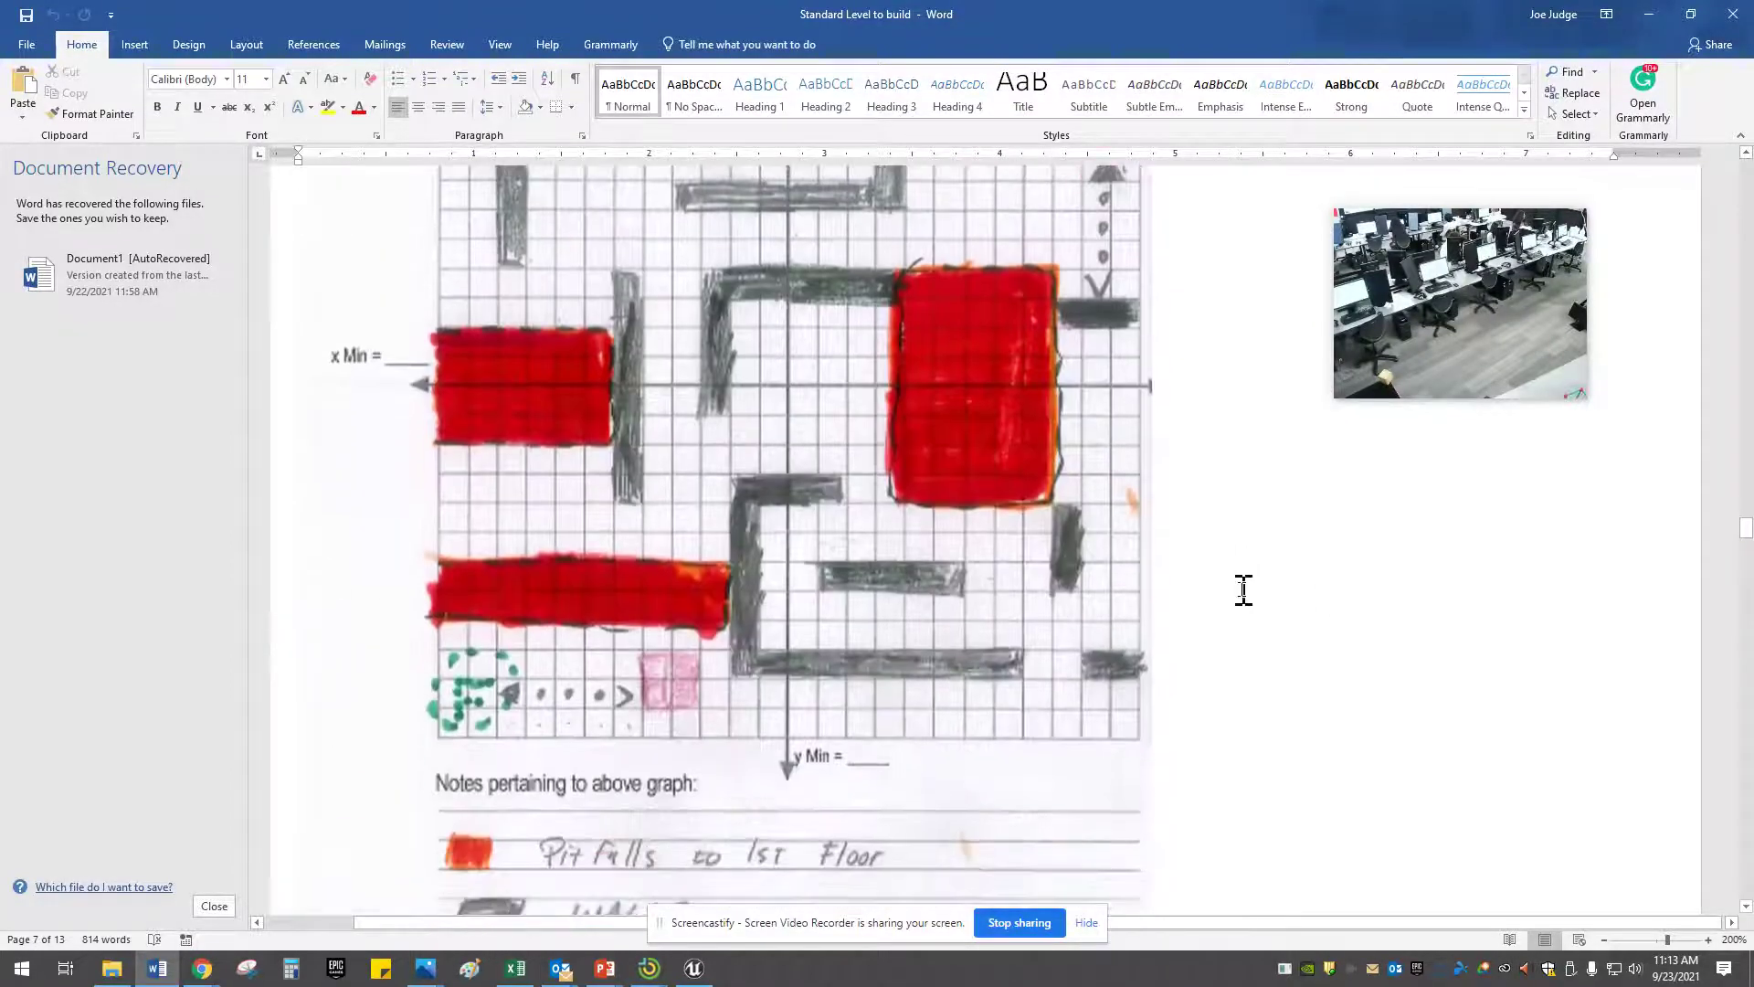
# Compare the Second Floor plan's boxed areas with the pitfalls marked on the Third Floor plan
pyautogui.scroll(-5, 1233, 593)
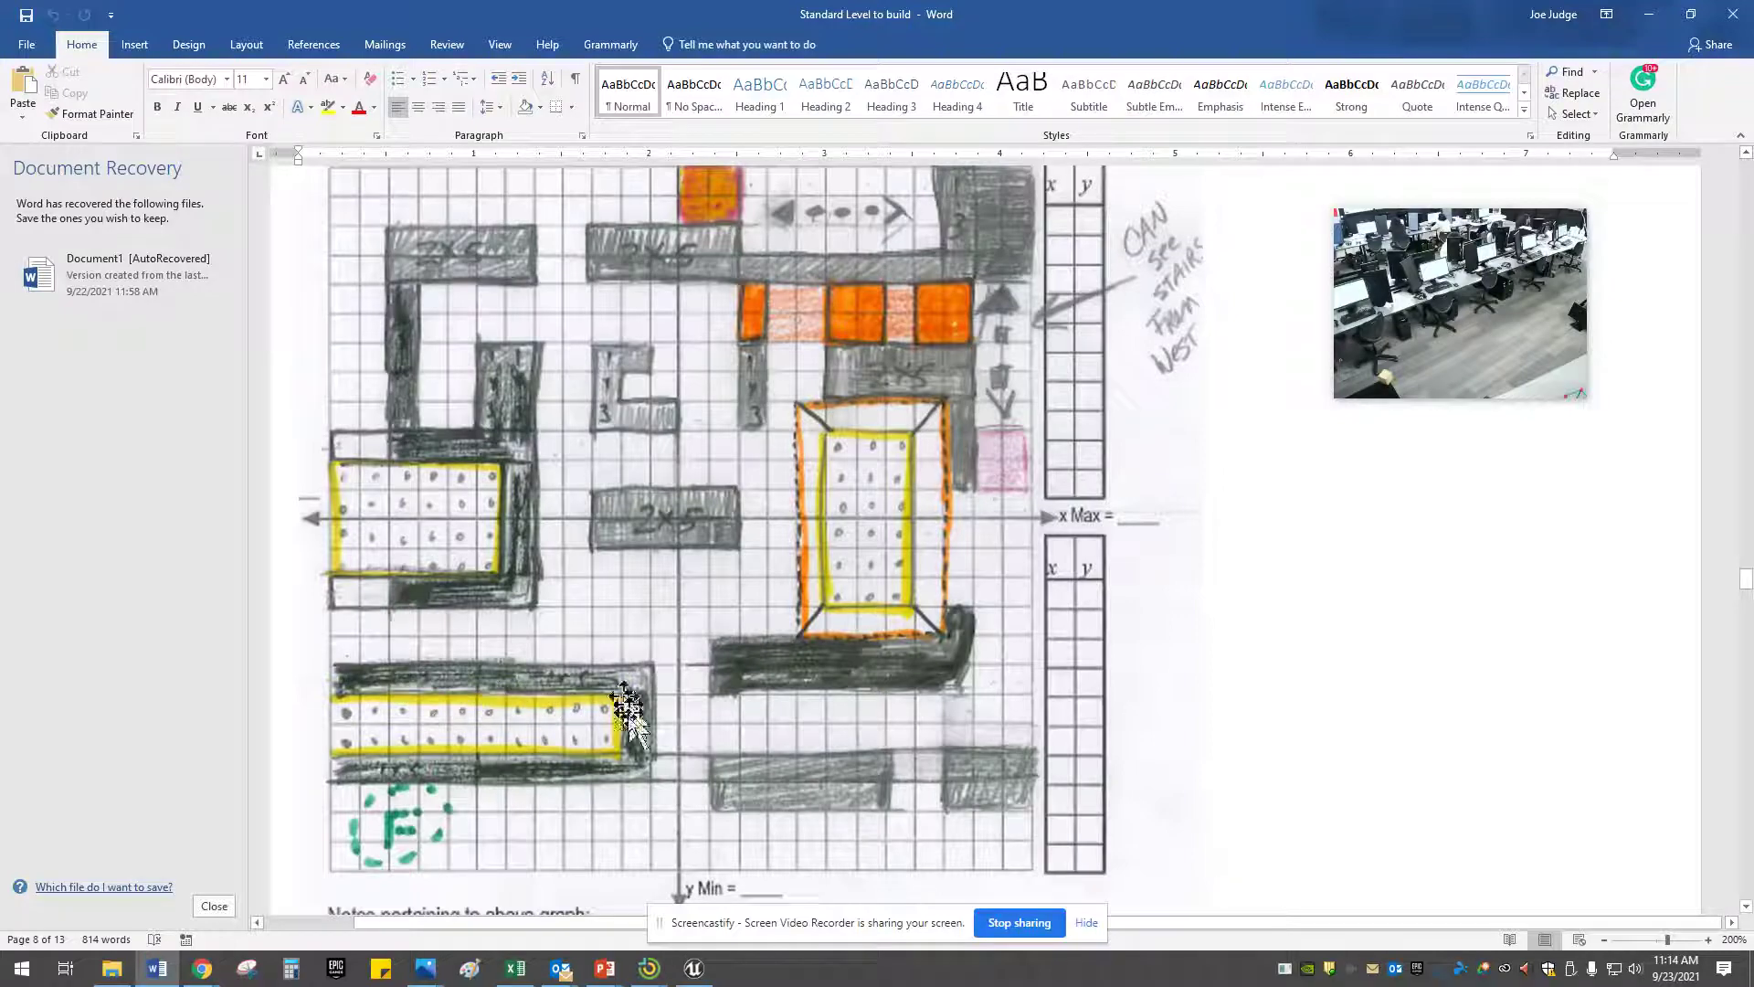
pyautogui.scroll(3, 578, 749)
pyautogui.scroll(15, 580, 751)
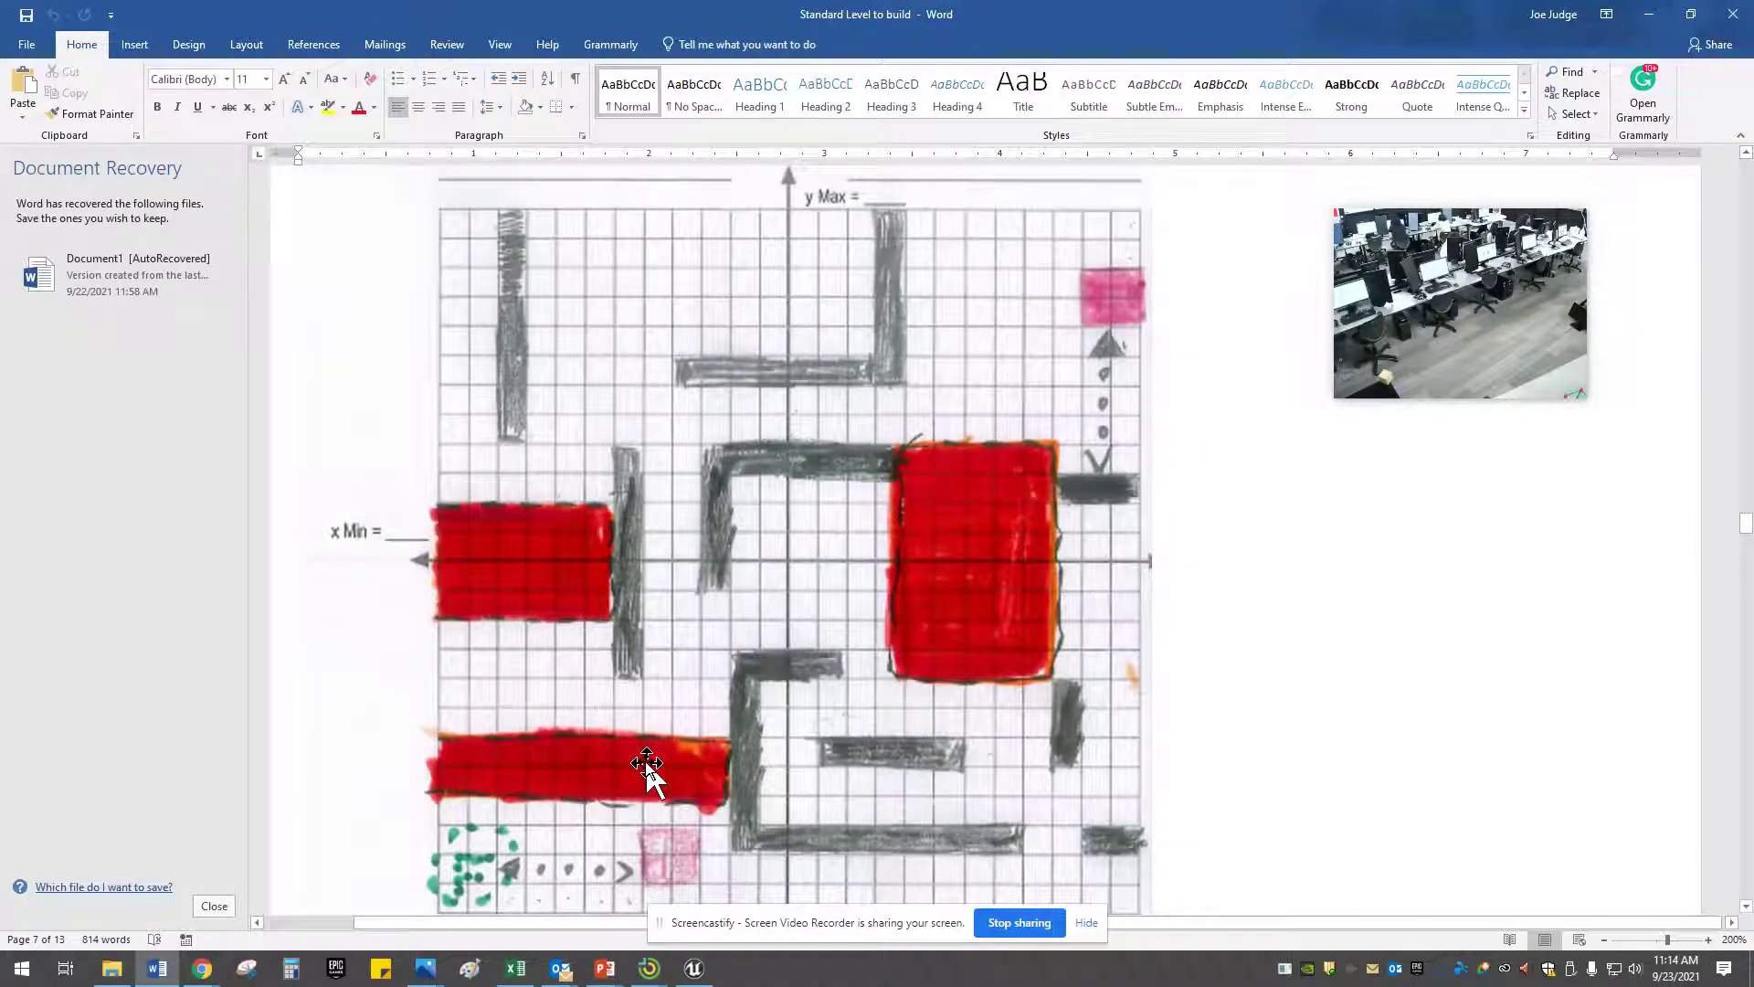
pyautogui.scroll(-4, 646, 763)
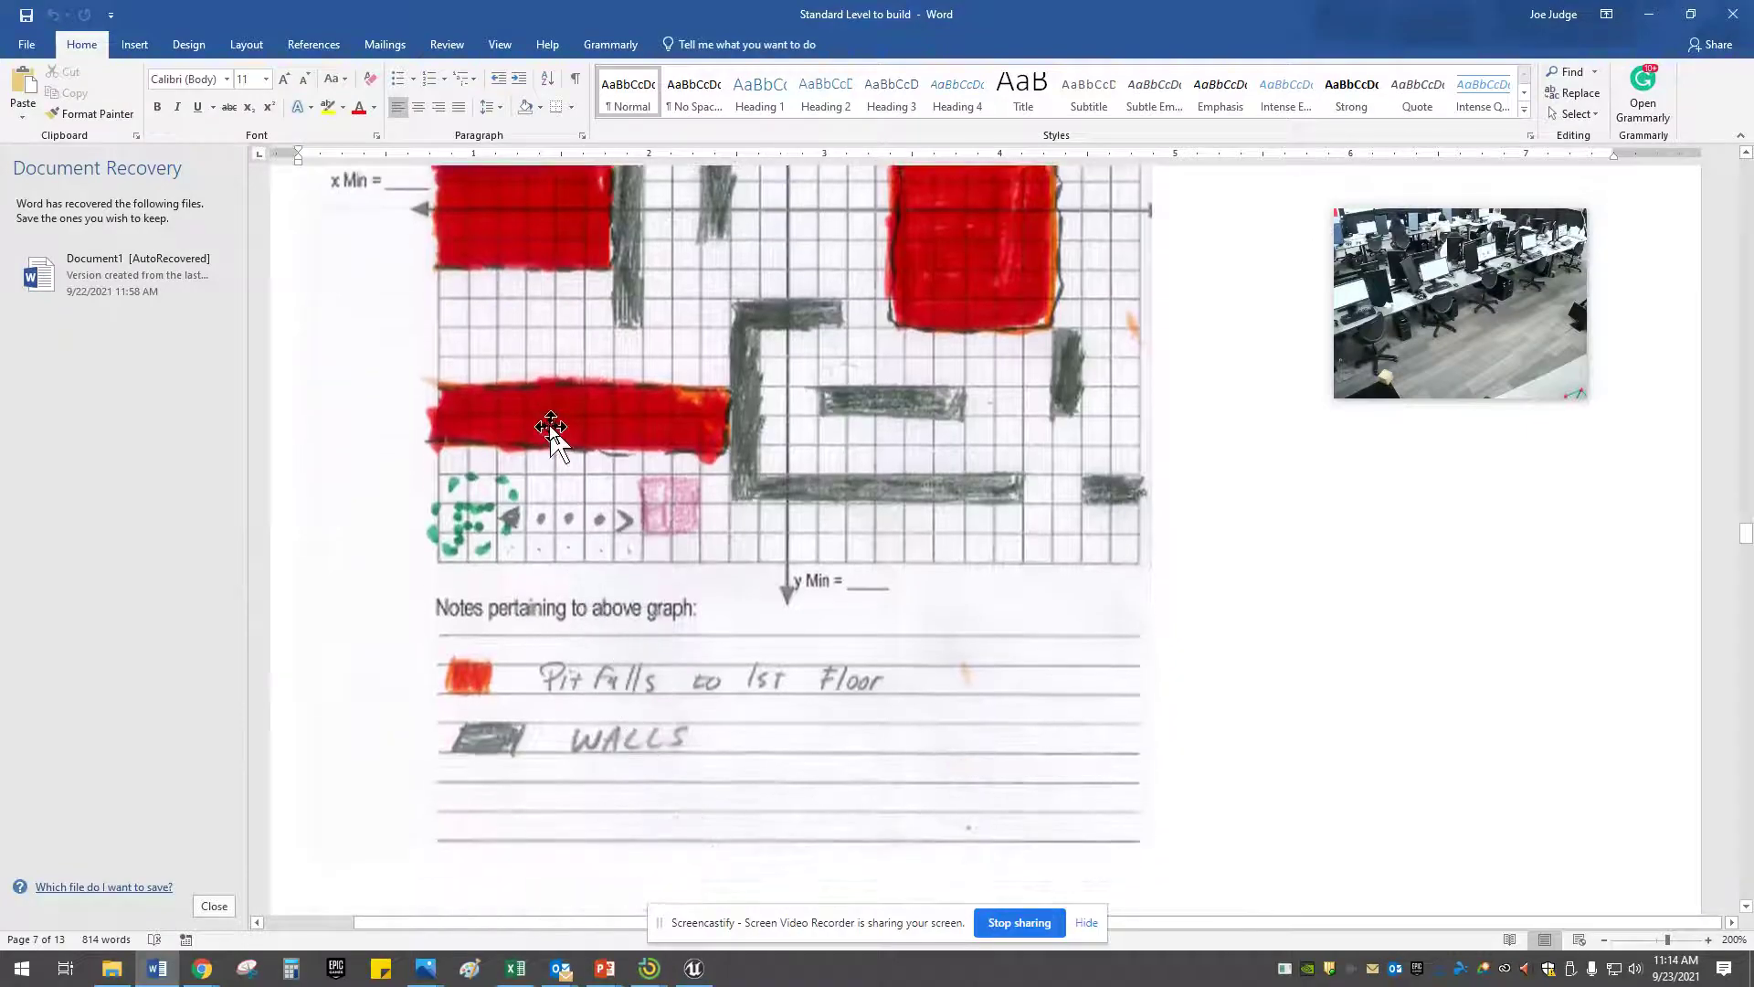
pyautogui.scroll(-12, 551, 420)
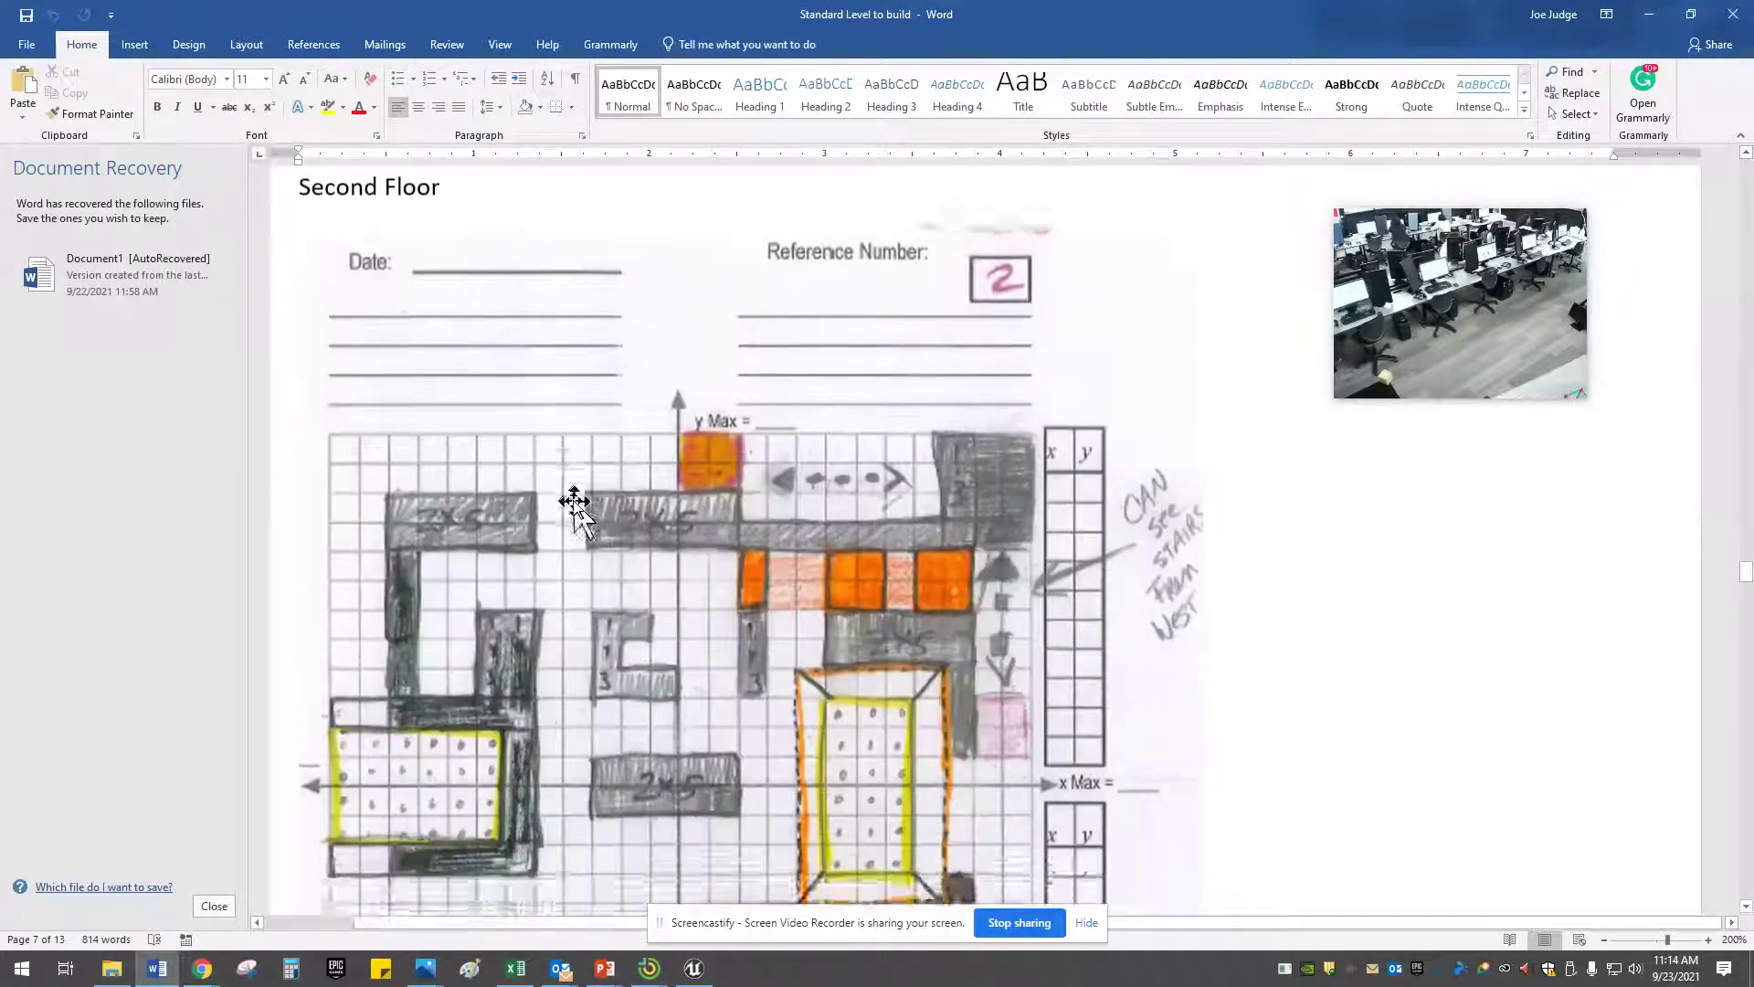
# Examine the First Floor plan, including its walls, player start, finish and the notes on ramp or stairs direction
pyautogui.scroll(-15, 573, 585)
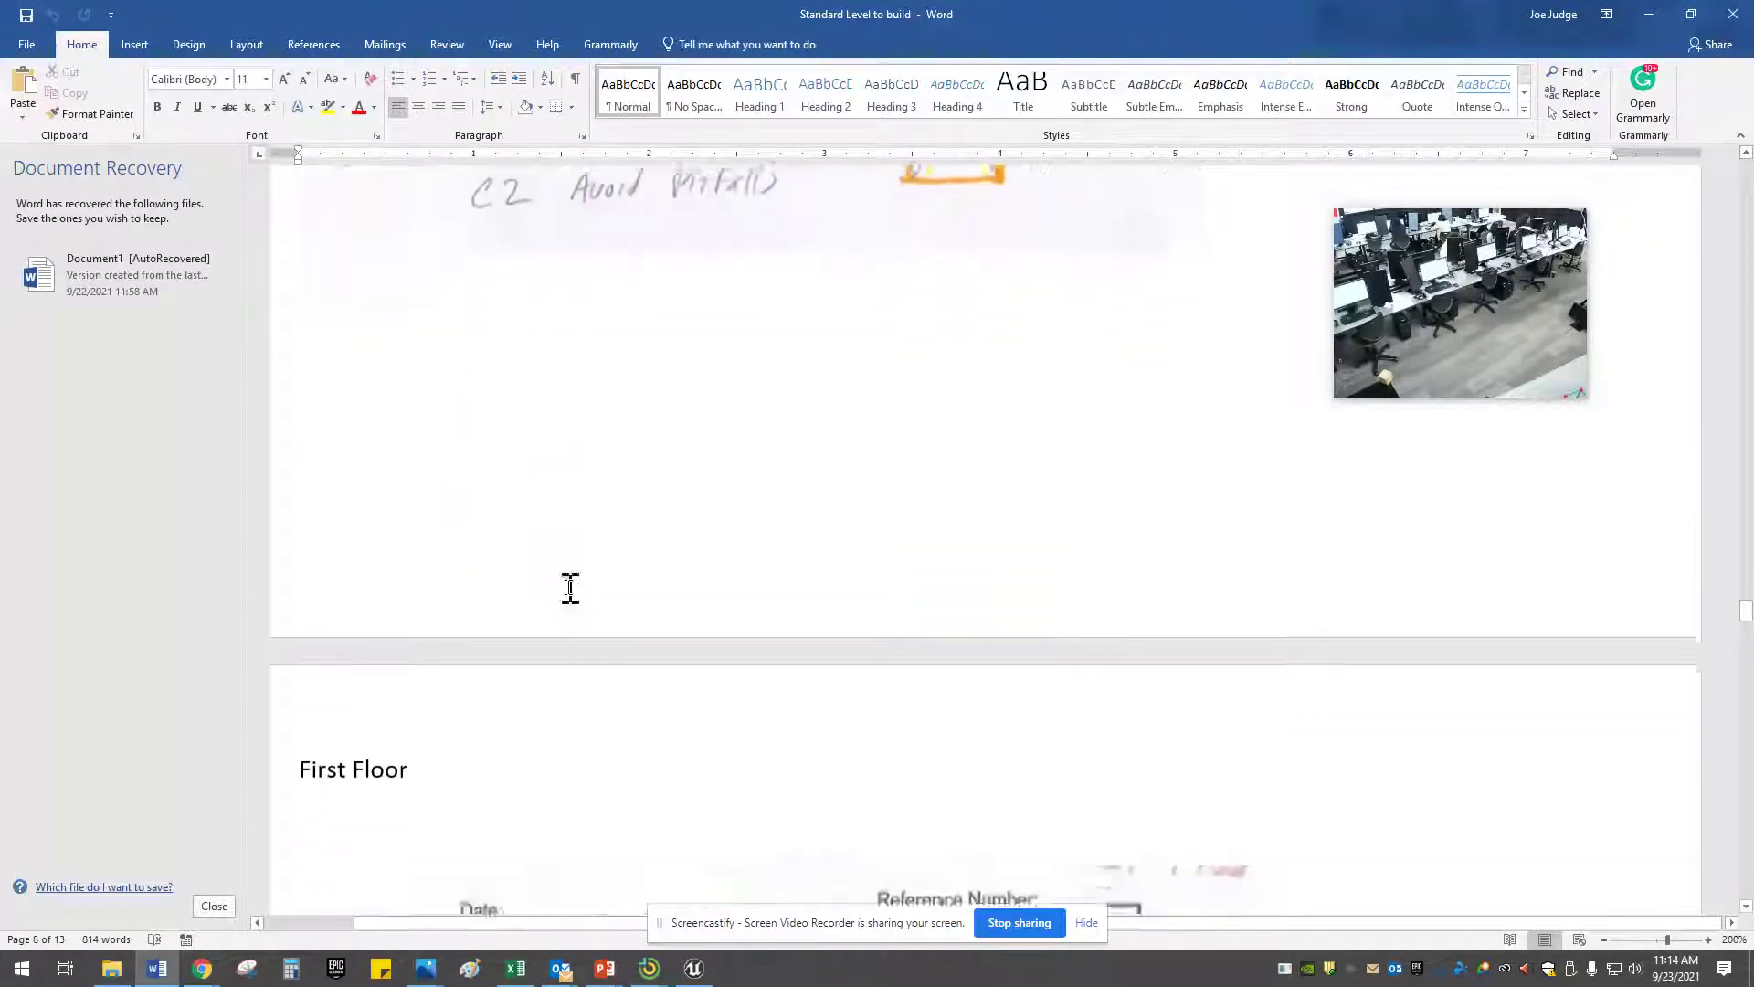
pyautogui.scroll(-4, 572, 592)
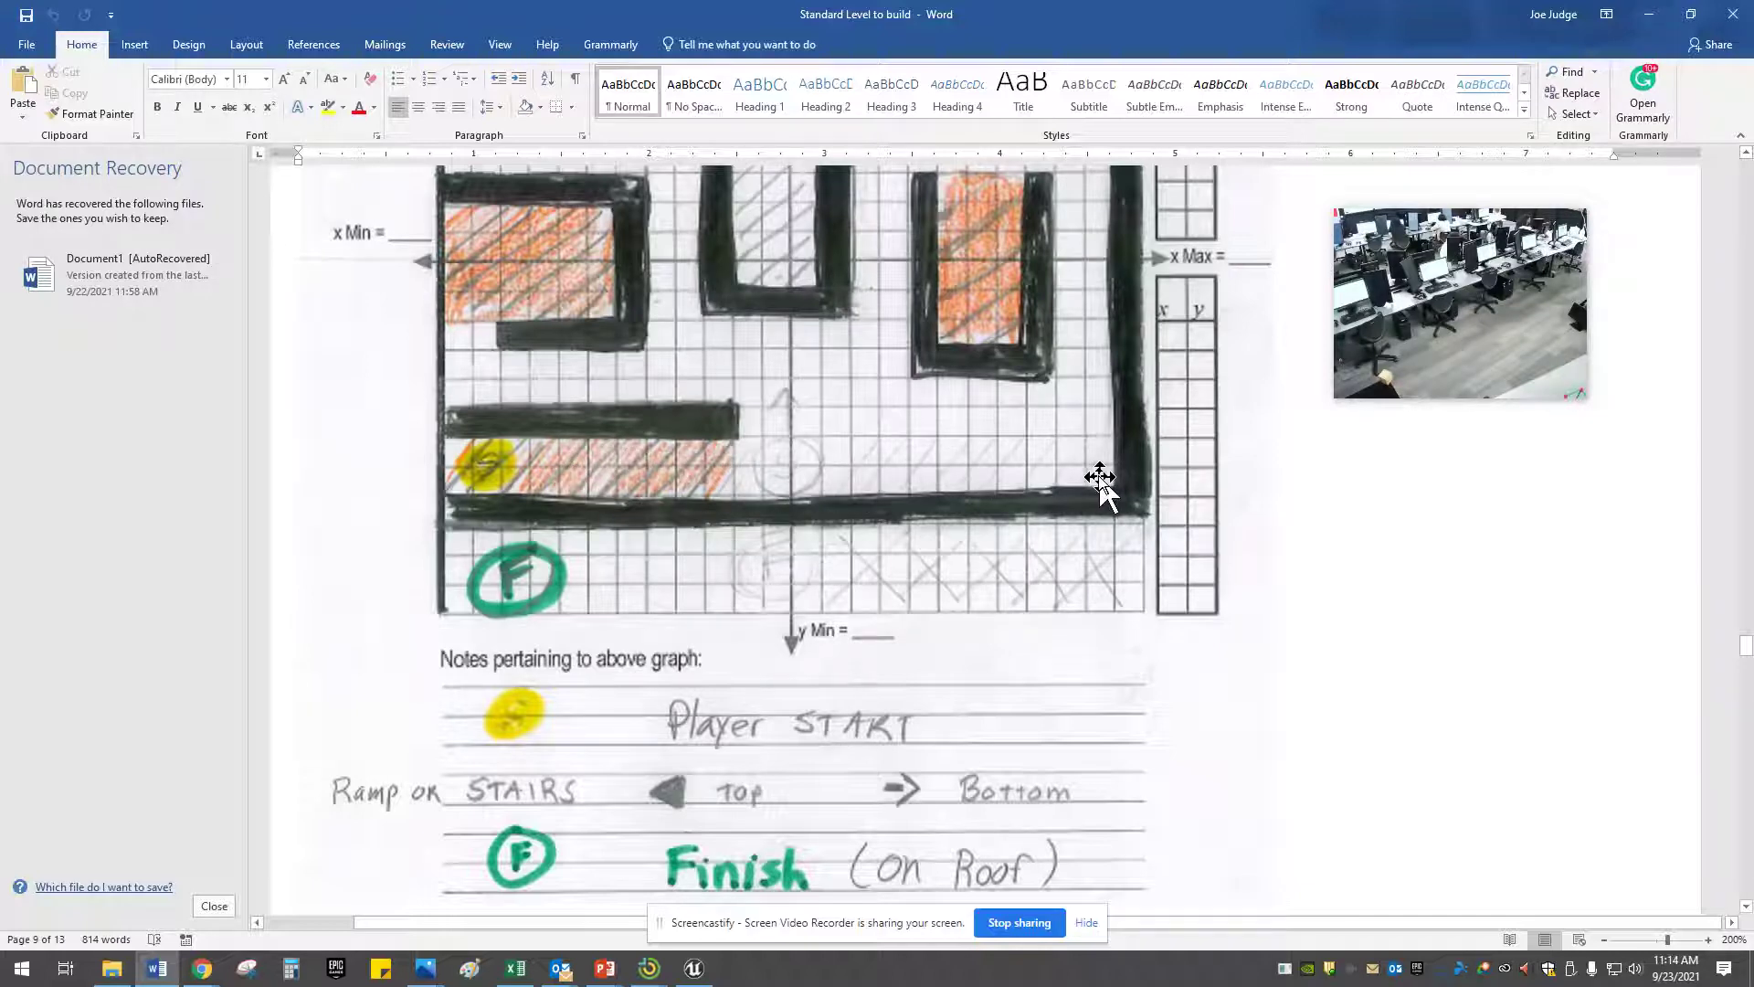
pyautogui.scroll(5, 1091, 473)
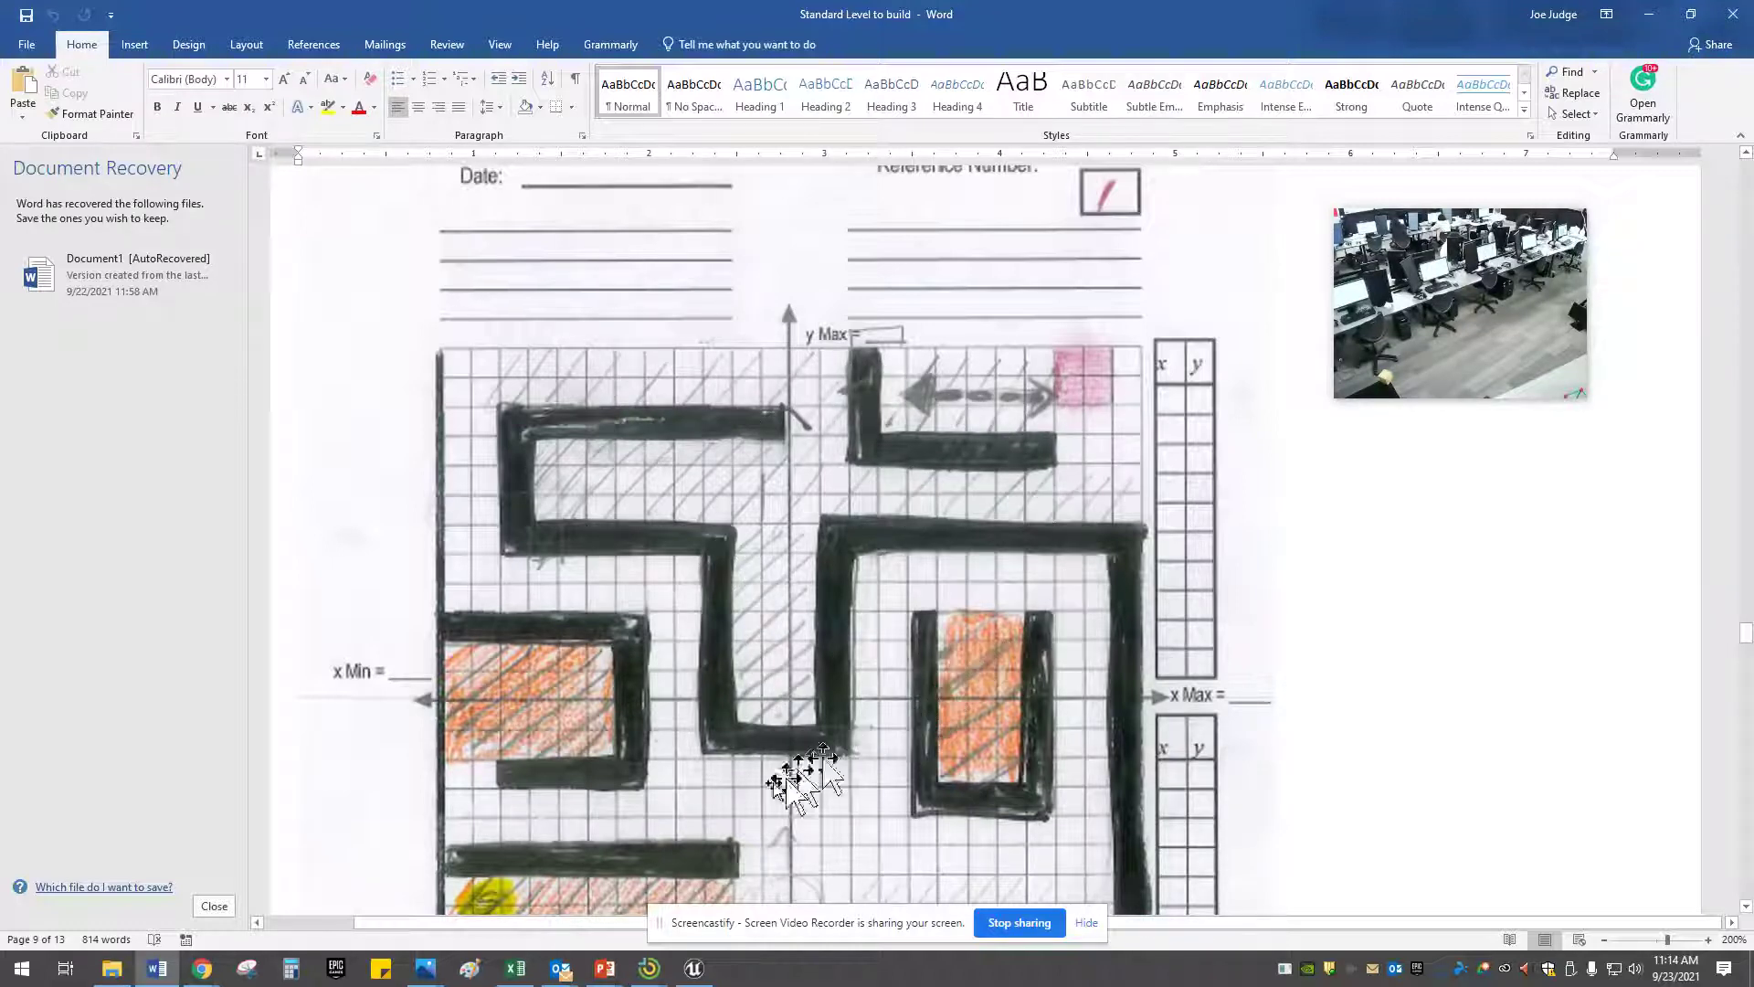
pyautogui.scroll(-15, 728, 742)
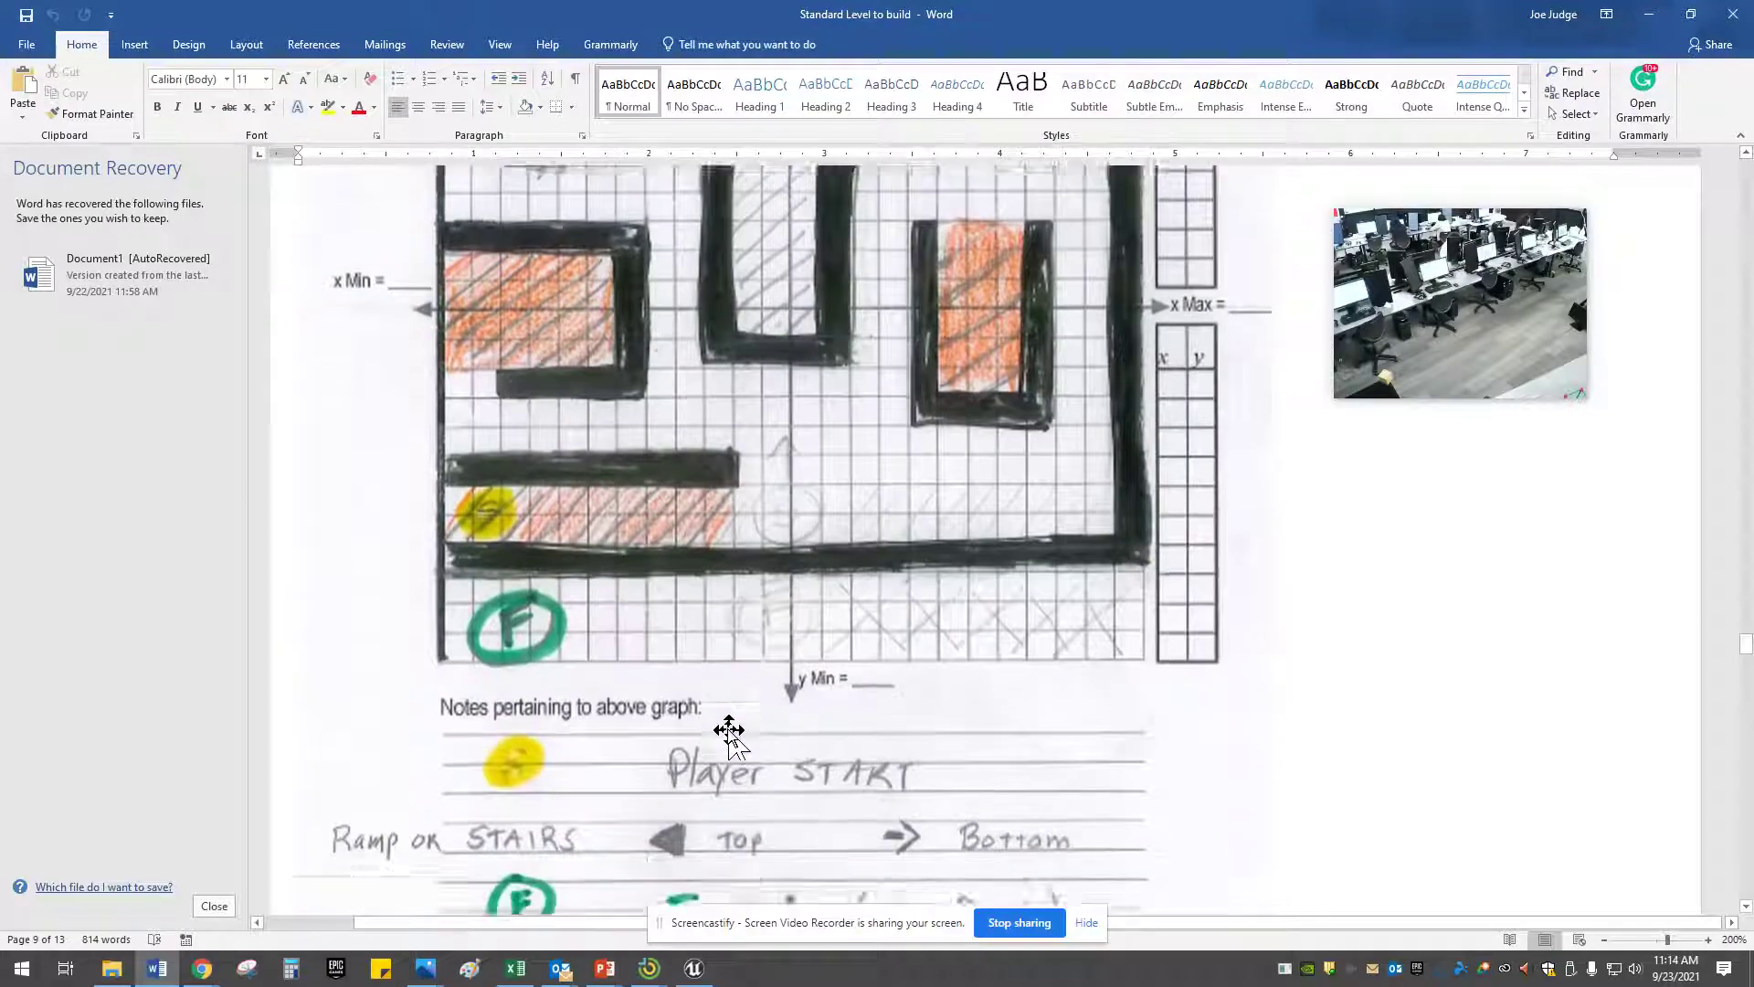
# Read the hints on tiling the floor plans onto surfaces and building a U-shaped prototyping Blueprint from 500x500 walls
pyautogui.scroll(-12, 766, 730)
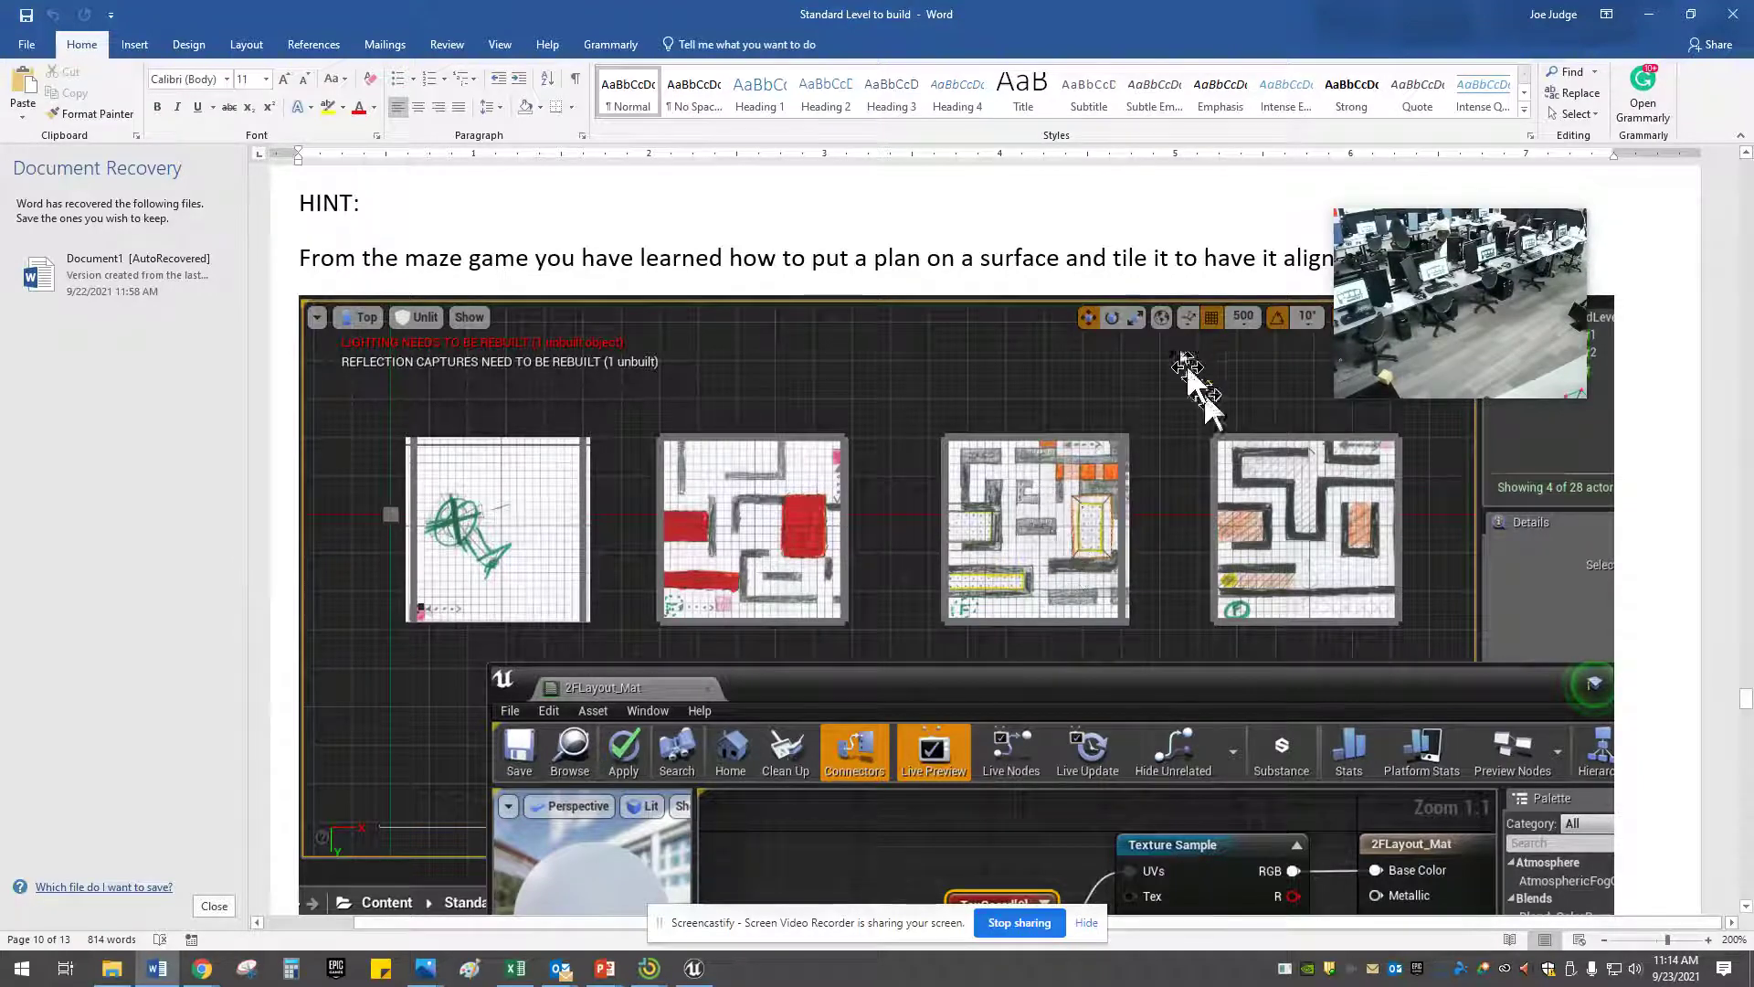
pyautogui.moveTo(1378, 320)
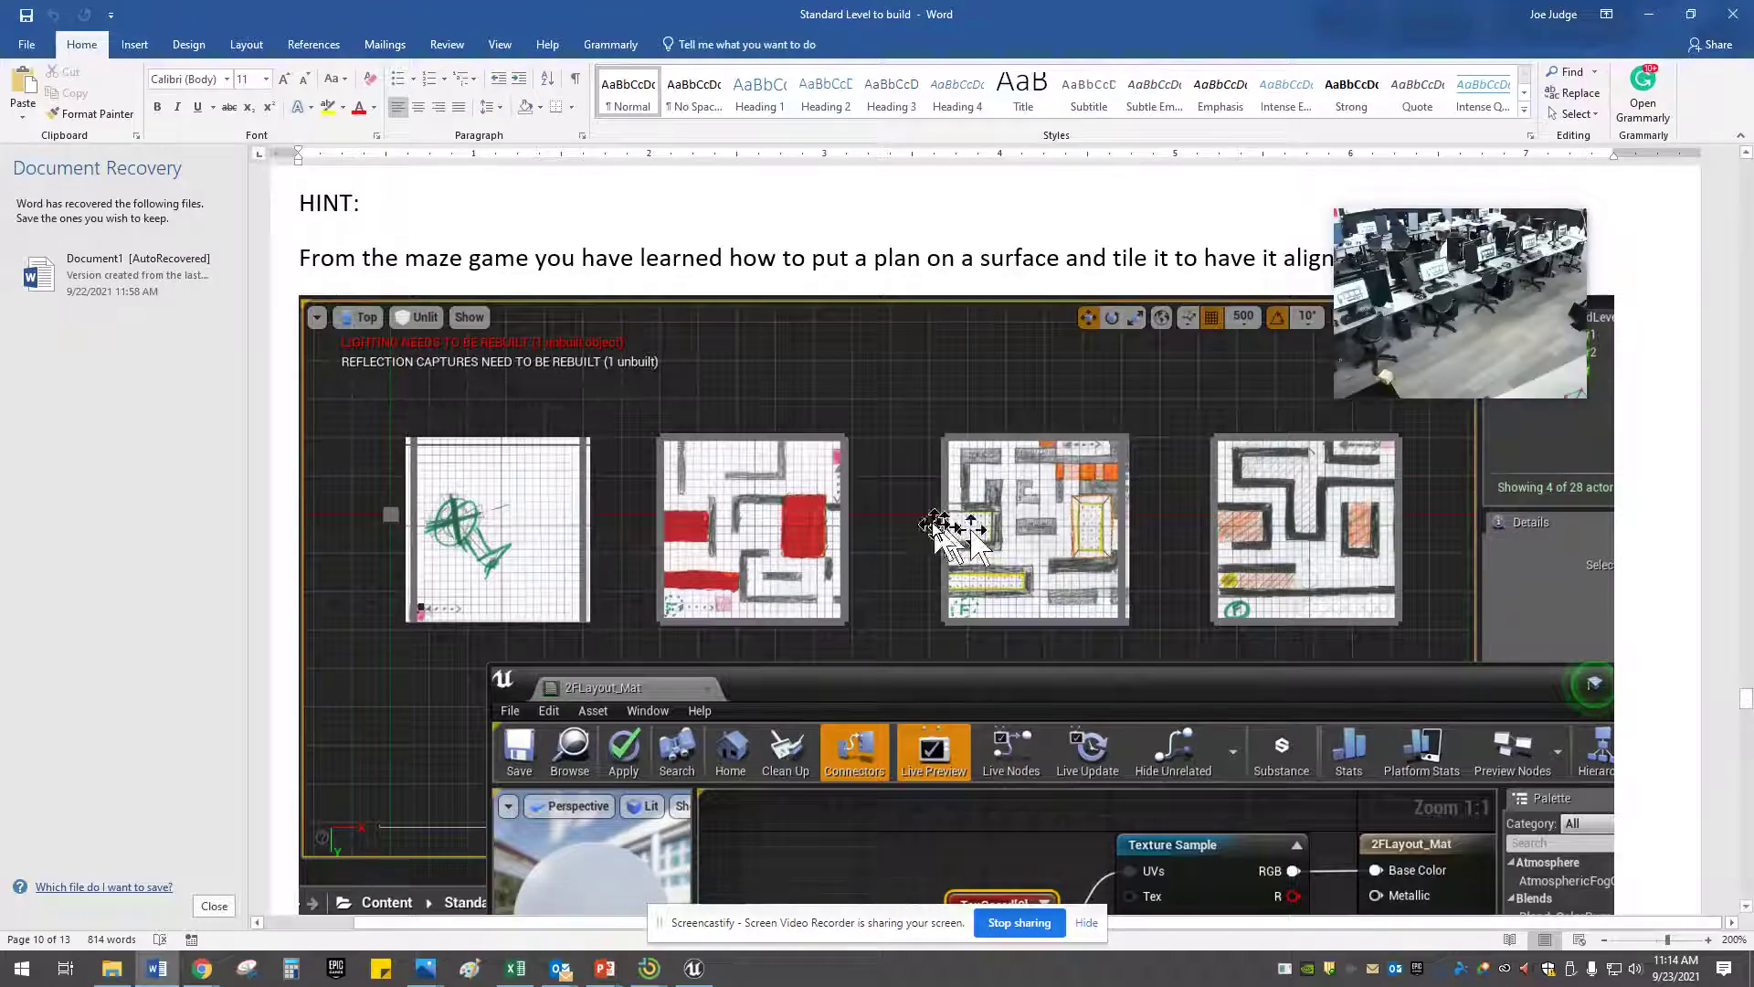
pyautogui.scroll(-5, 923, 533)
pyautogui.scroll(-15, 916, 533)
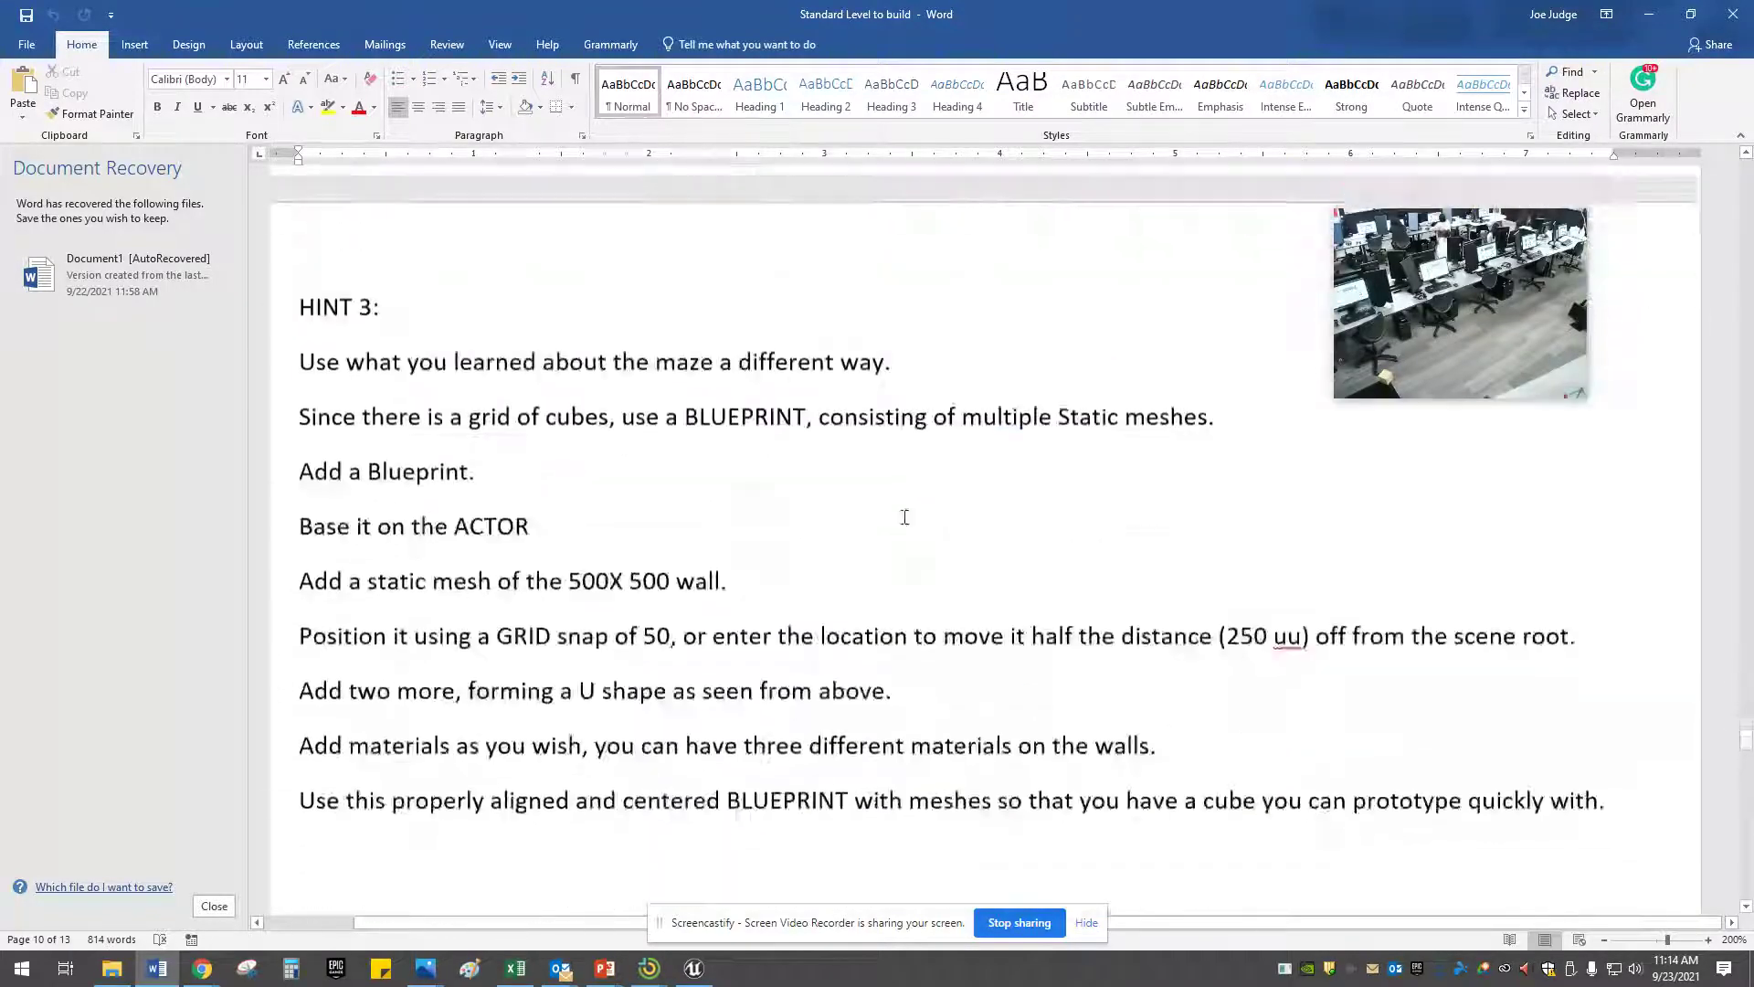
pyautogui.scroll(-10, 890, 516)
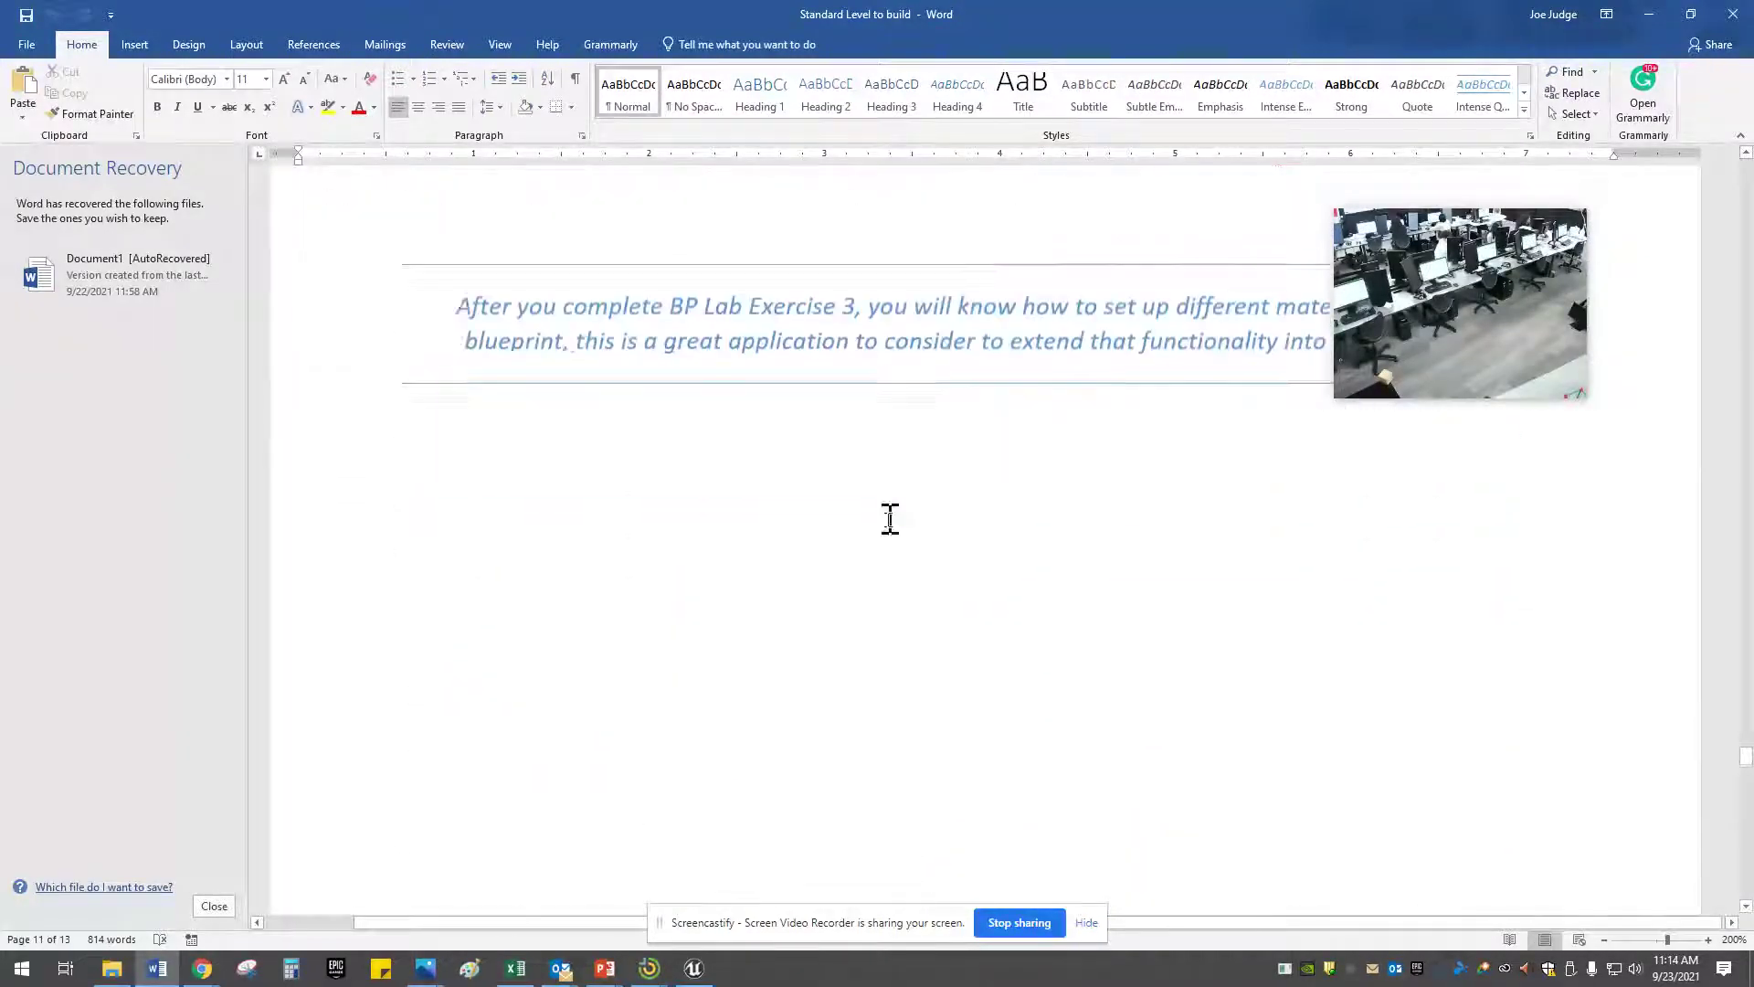
pyautogui.scroll(-5, 891, 532)
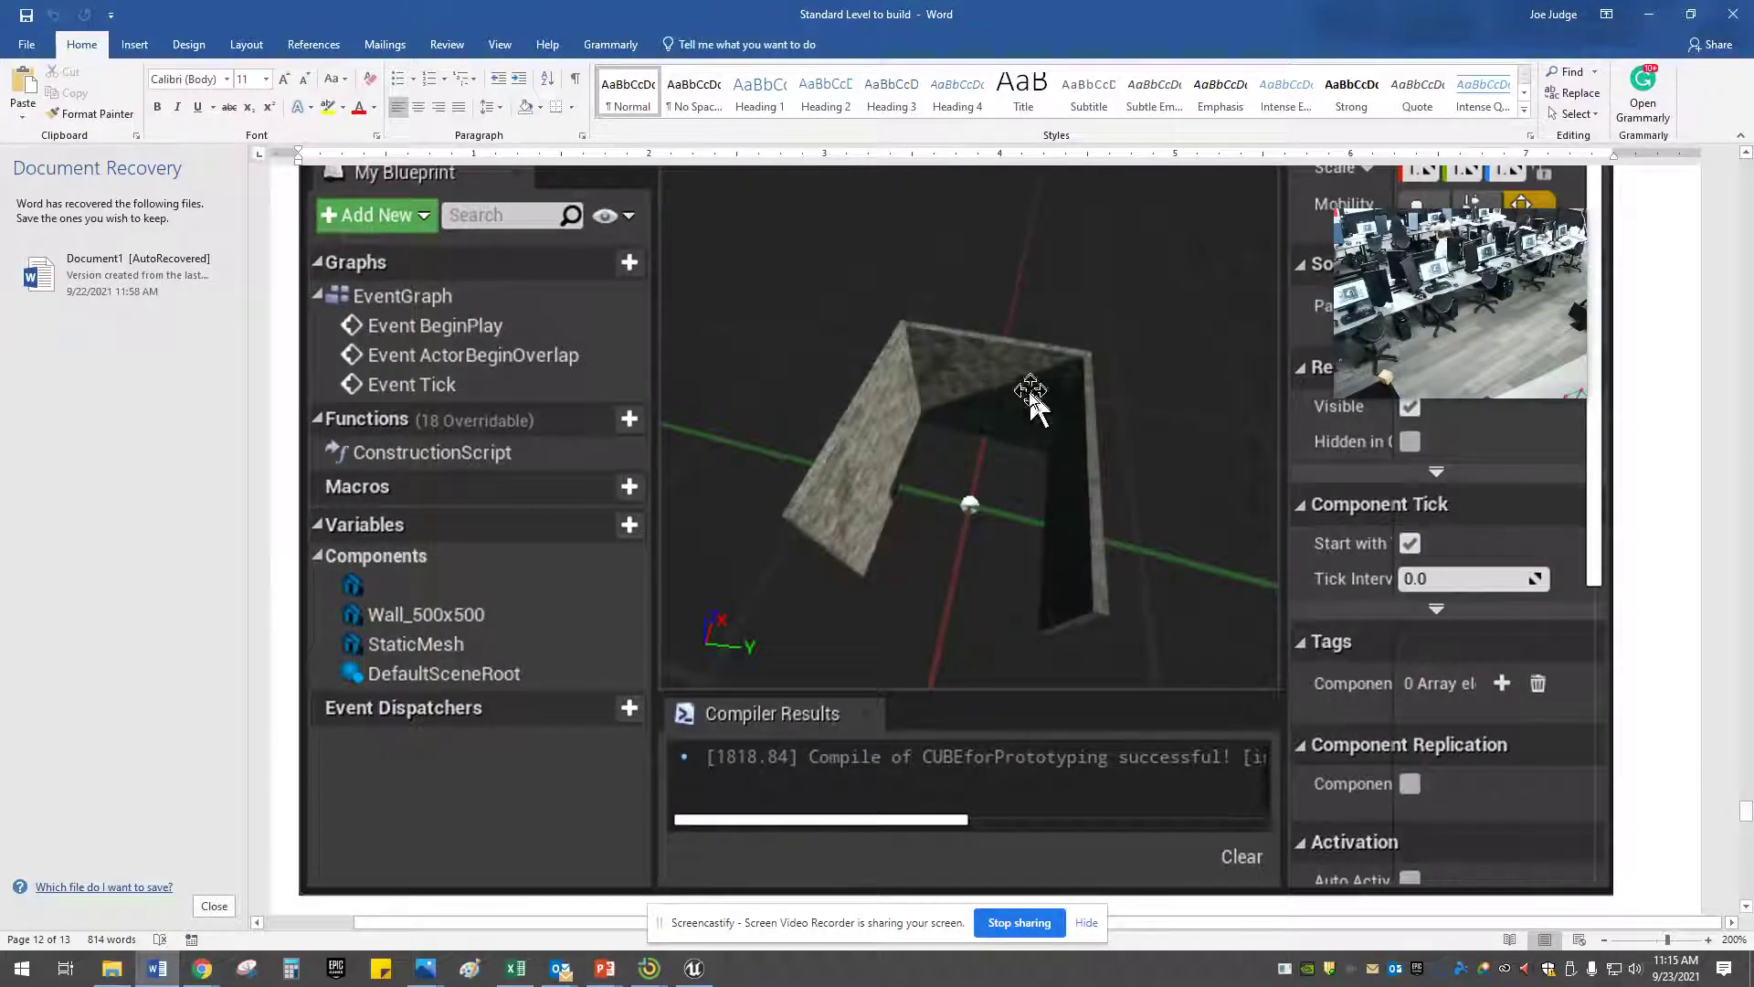
pyautogui.scroll(2, 1031, 402)
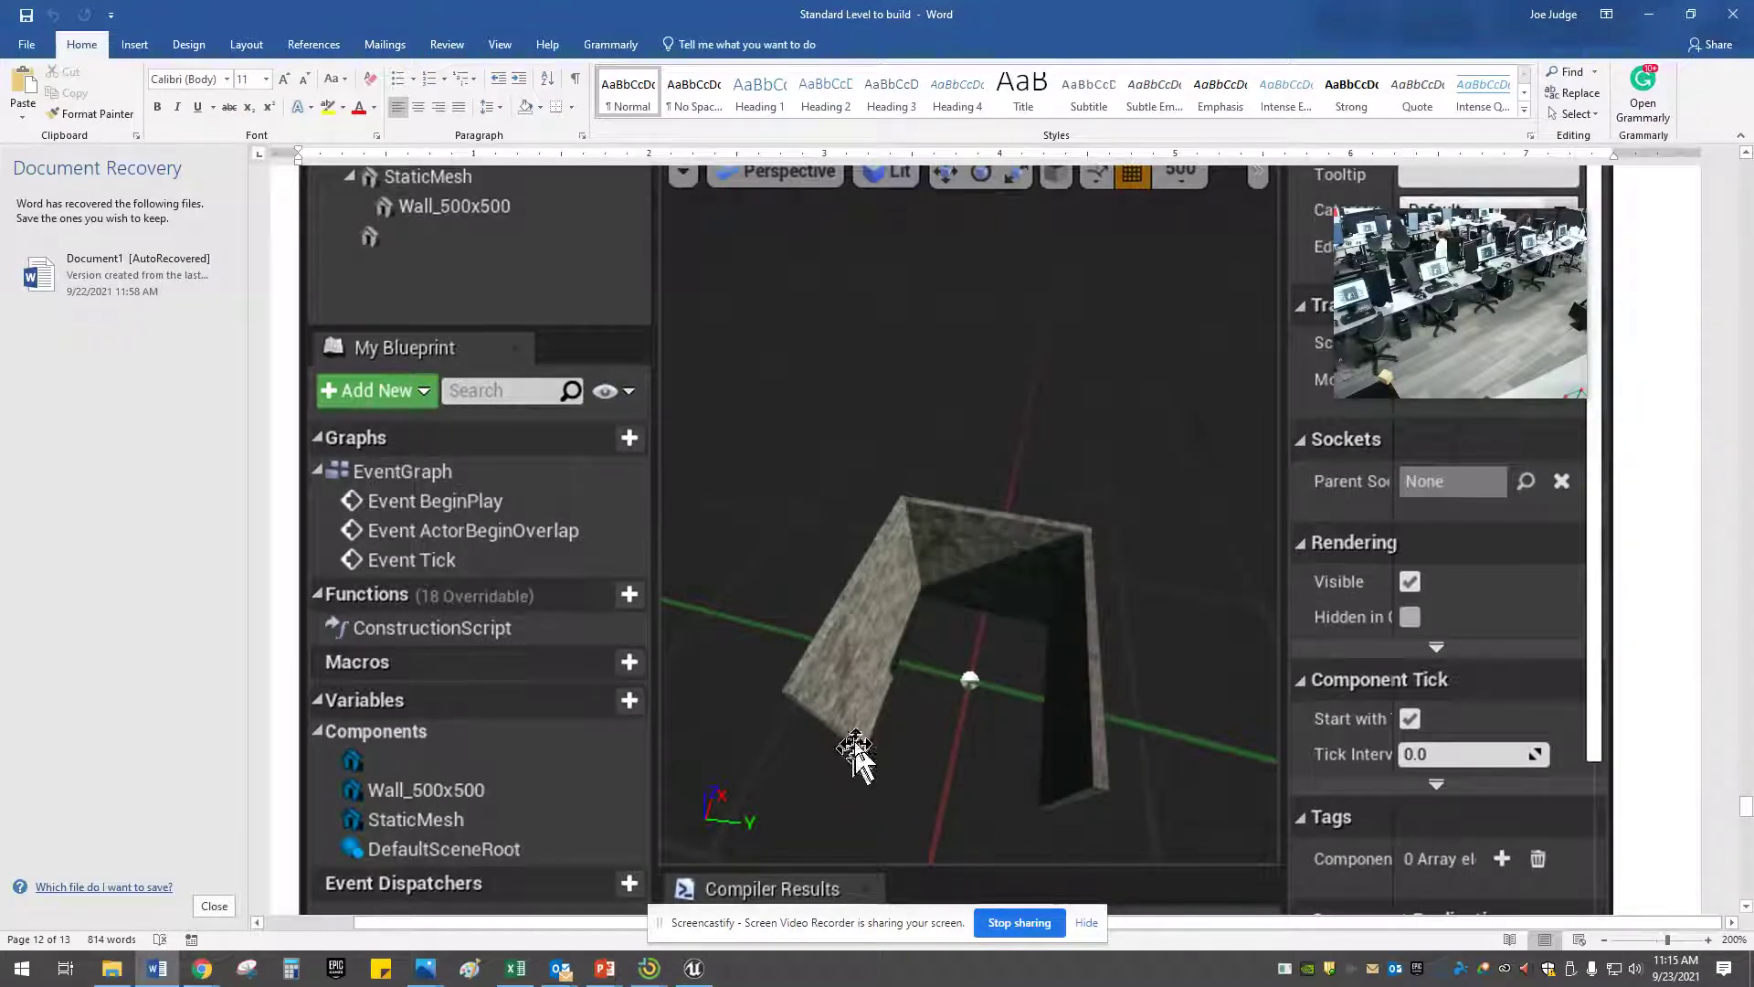
# Read the final instructions on backing up the level and copying the AbandonedFactory folder from UNREAL > 3 Standard Build
pyautogui.scroll(-15, 886, 700)
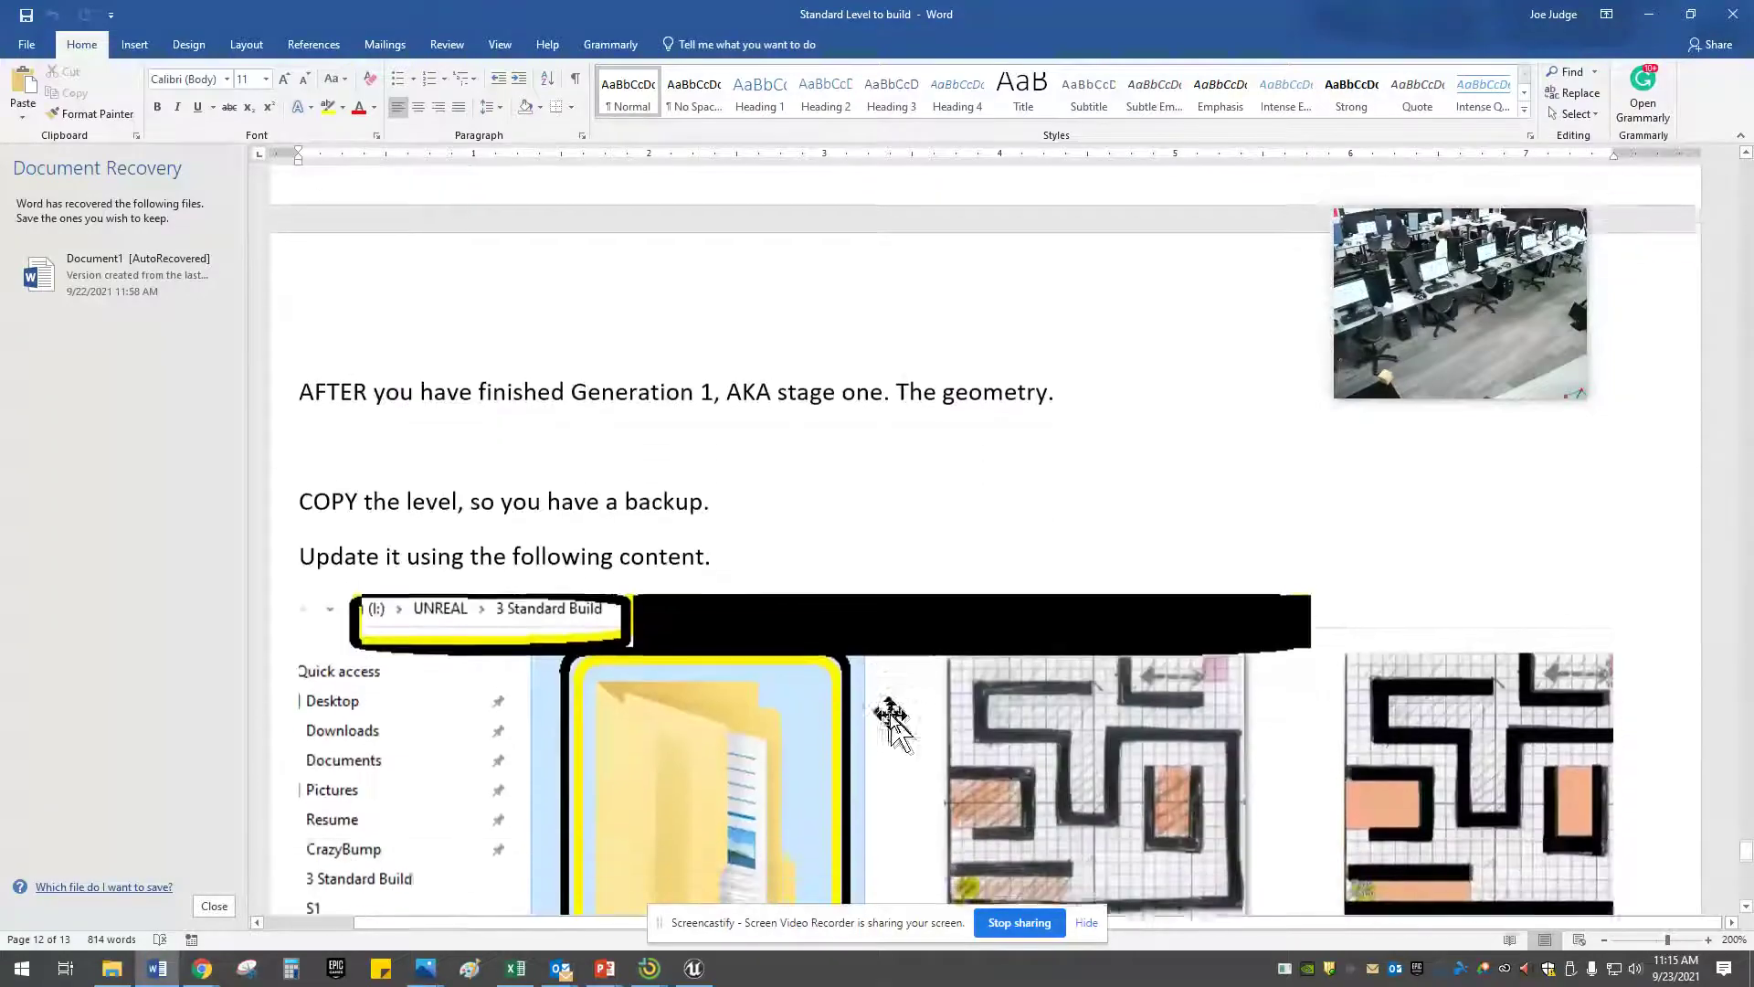
pyautogui.scroll(-4, 883, 717)
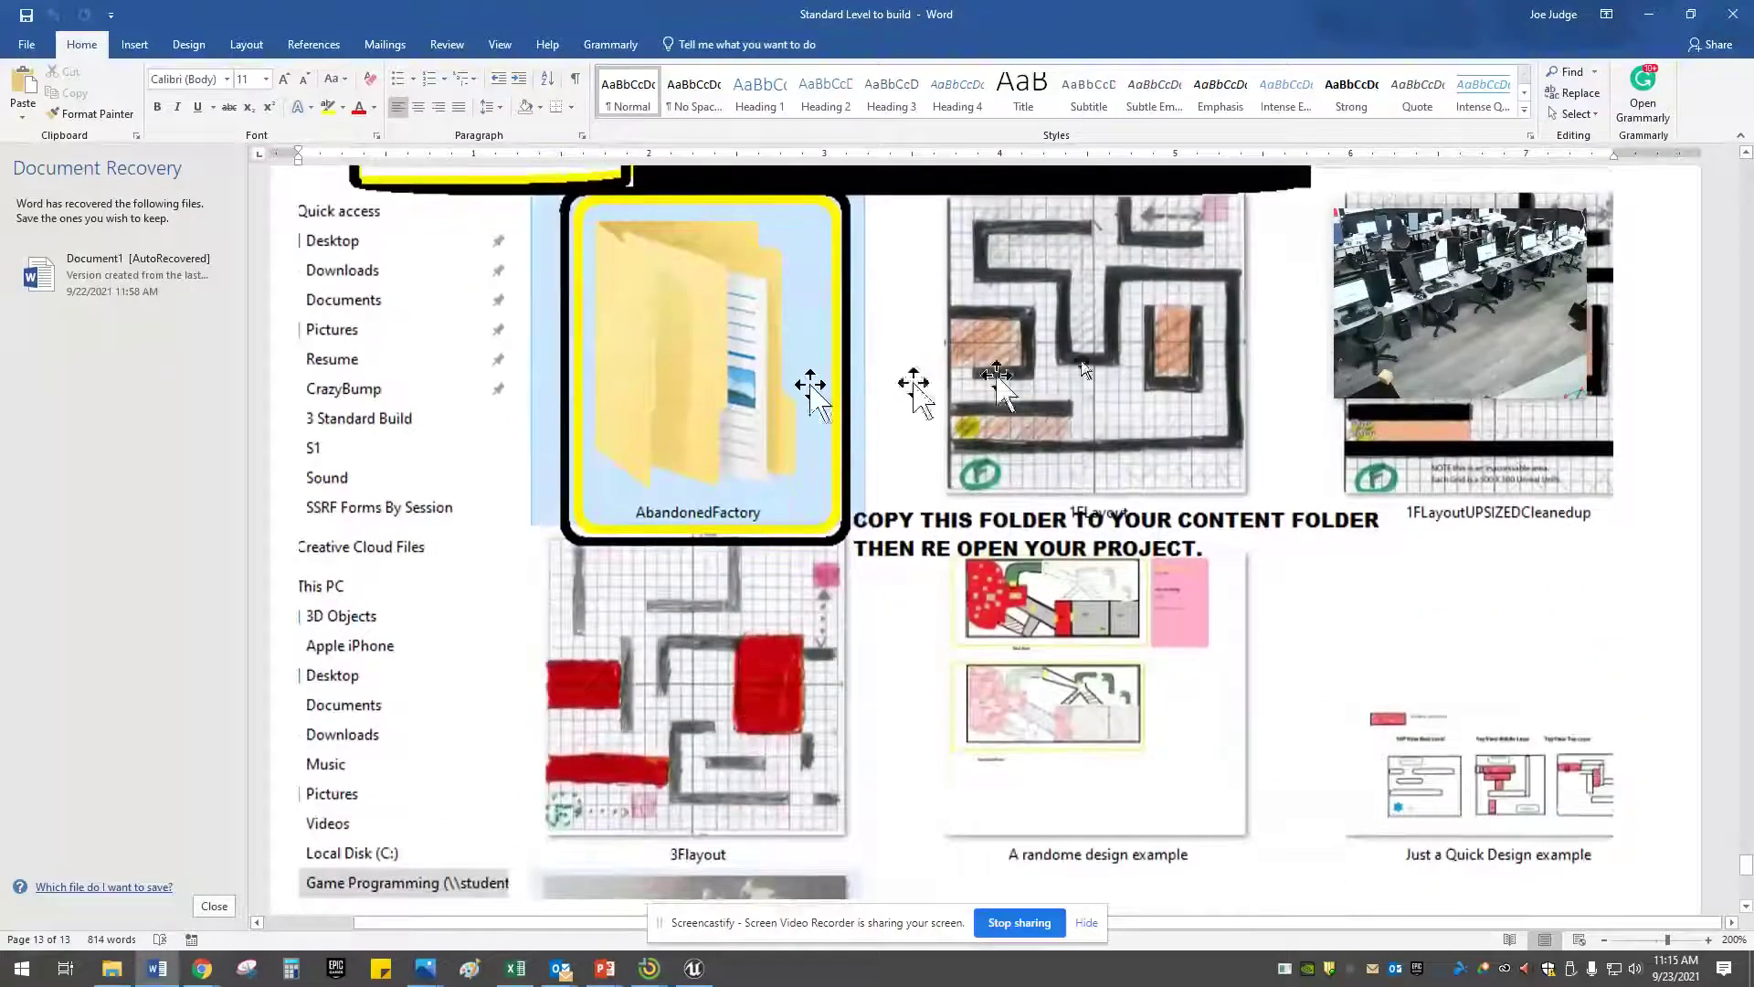
pyautogui.scroll(5, 776, 607)
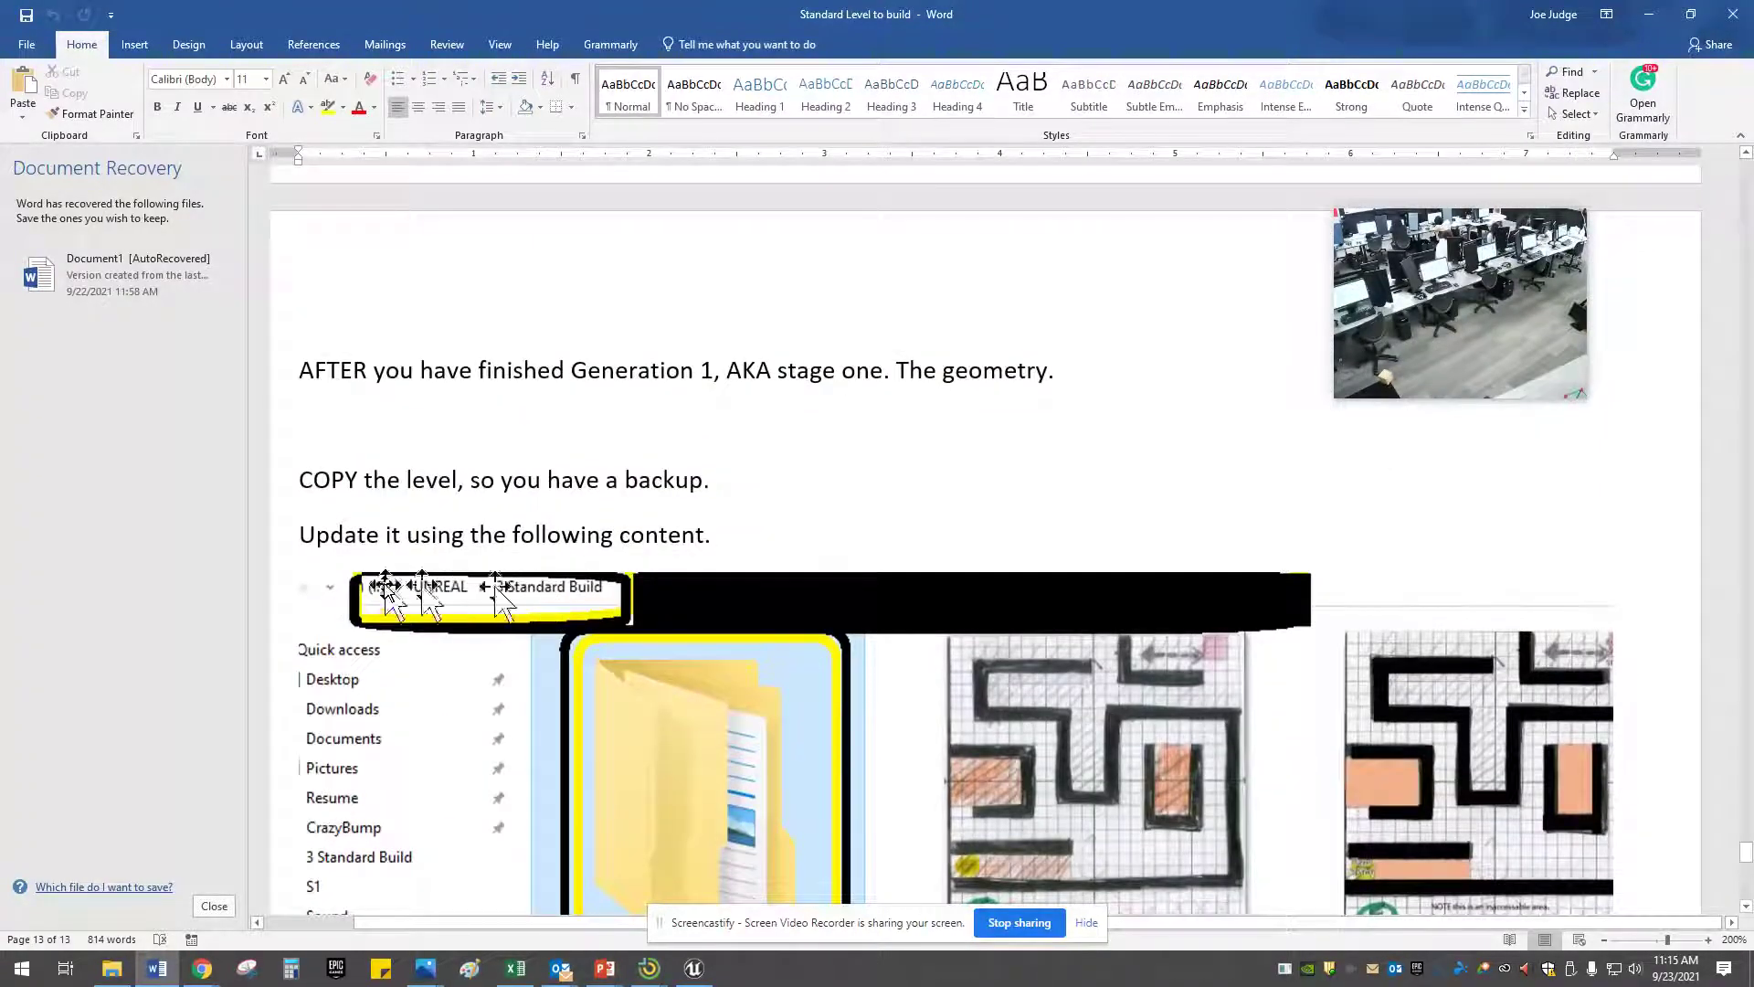
pyautogui.scroll(-5, 878, 571)
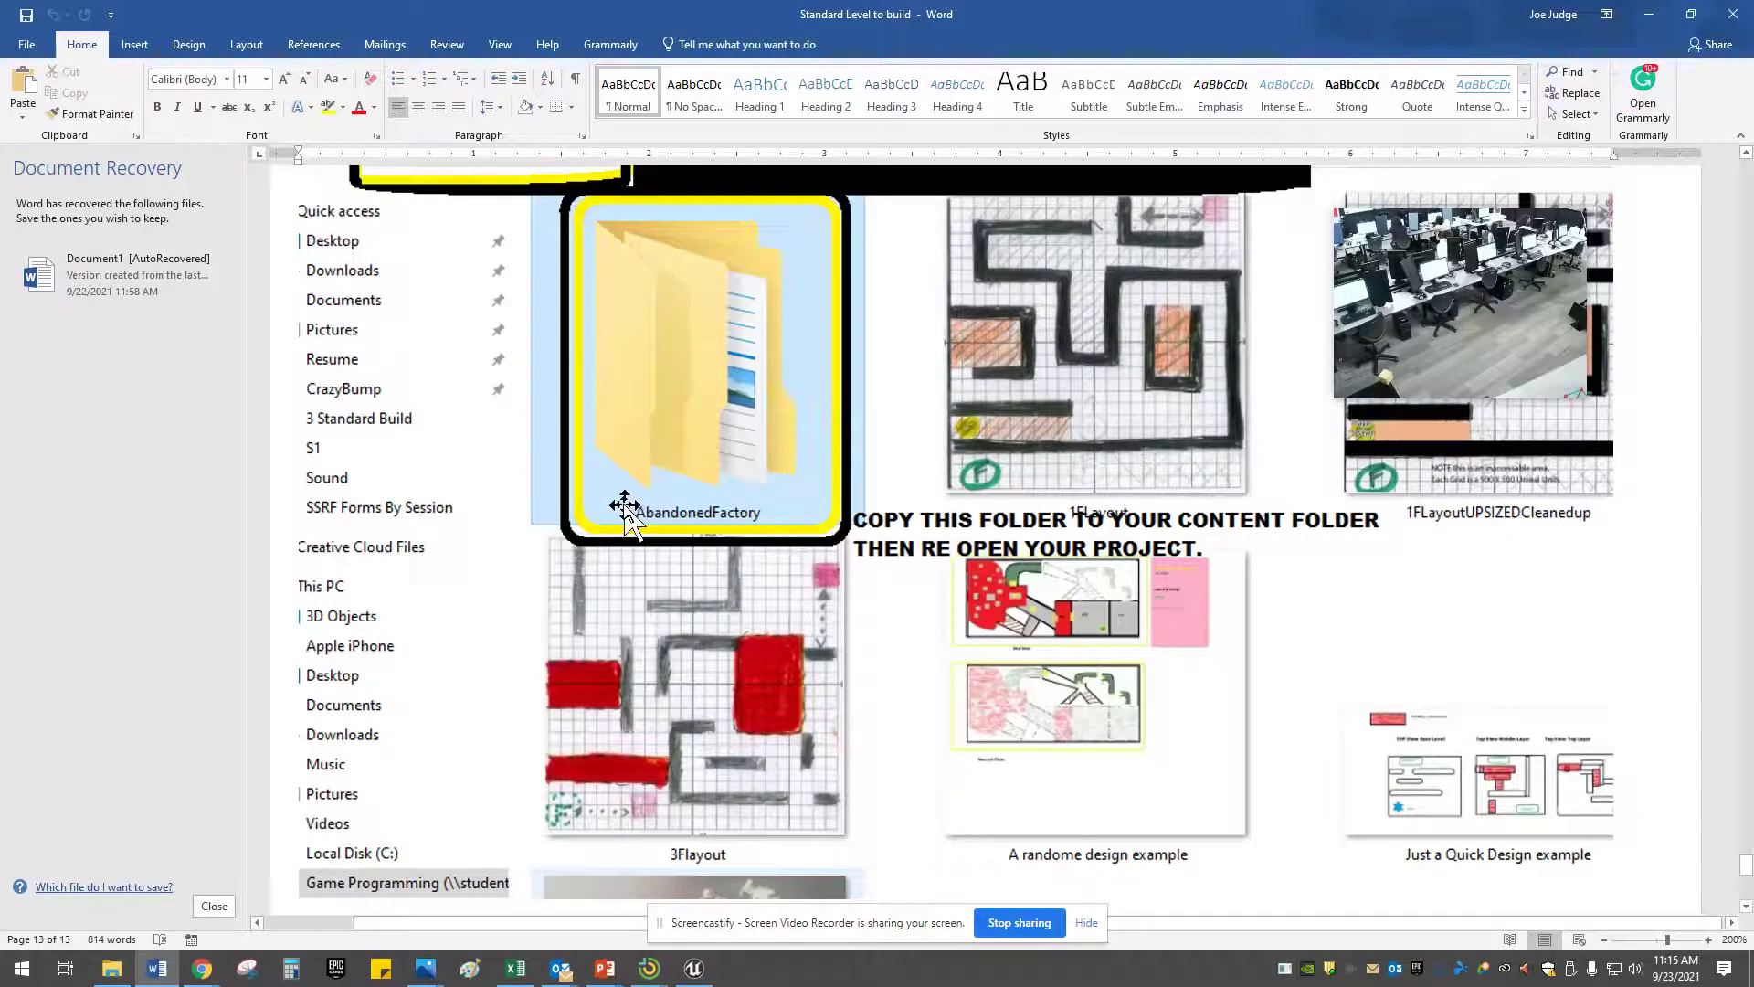
# Switch to the Epic Games Launcher, uncover the Marketplace search behind the picture-in-picture window and search for "factory"
pyautogui.click(335, 970)
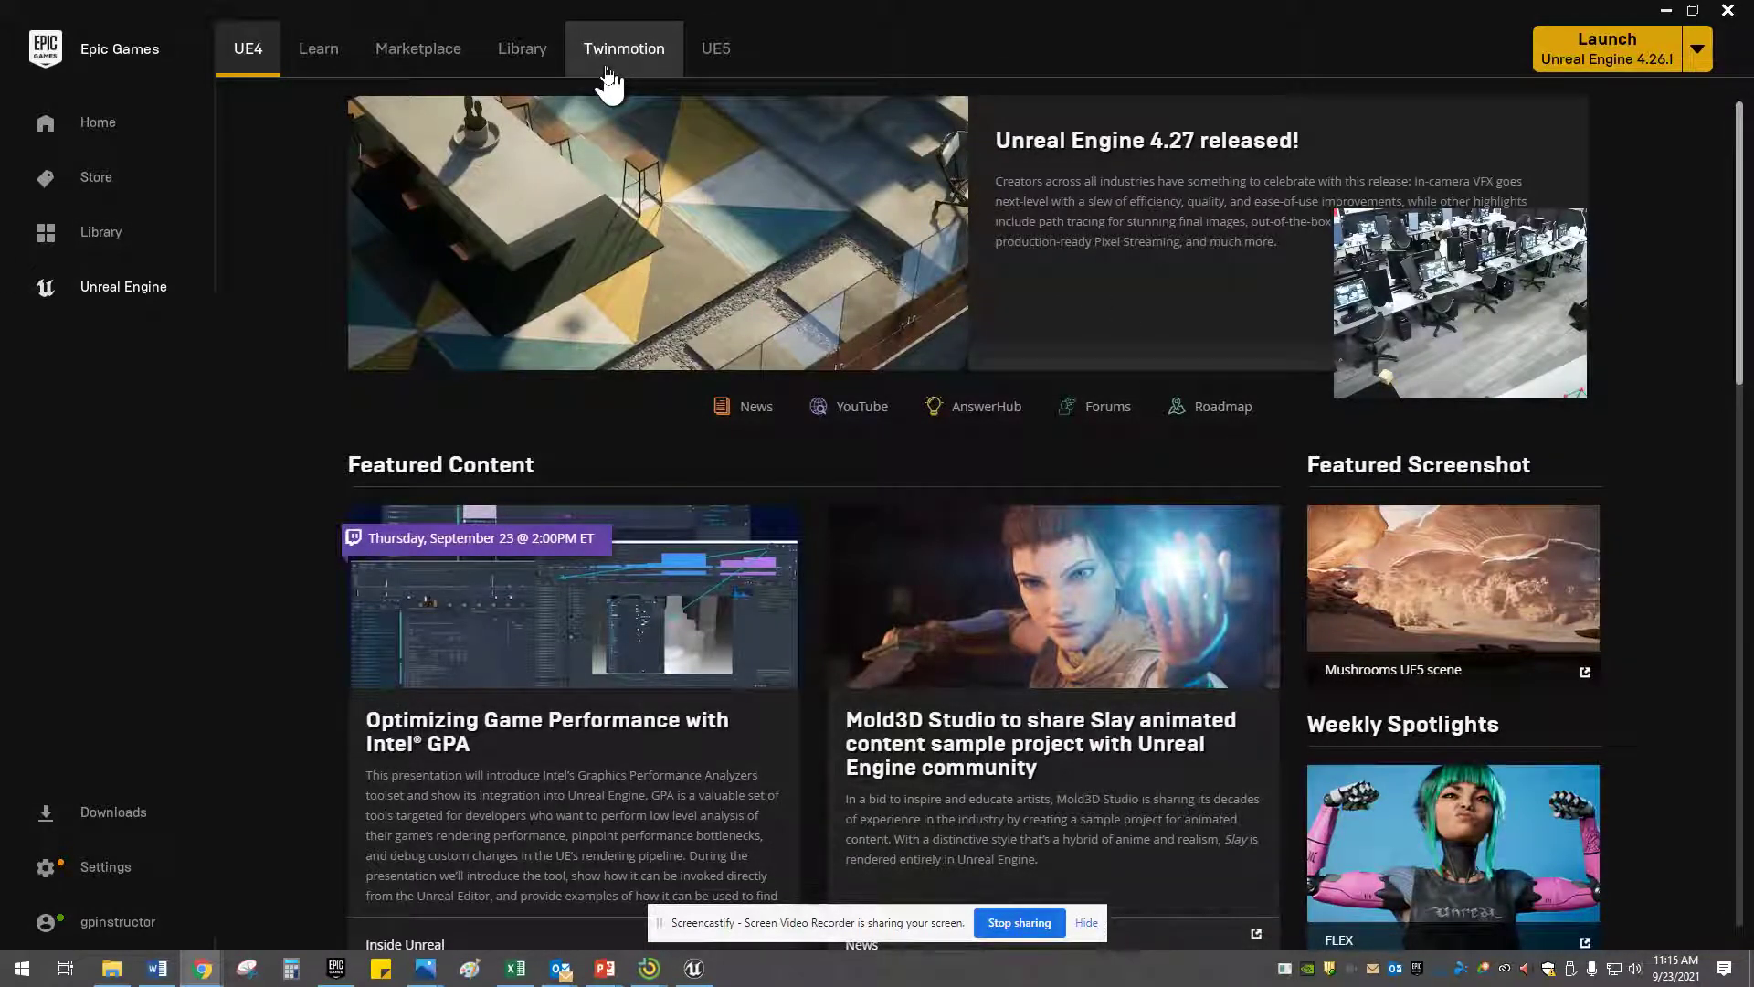
pyautogui.click(409, 60)
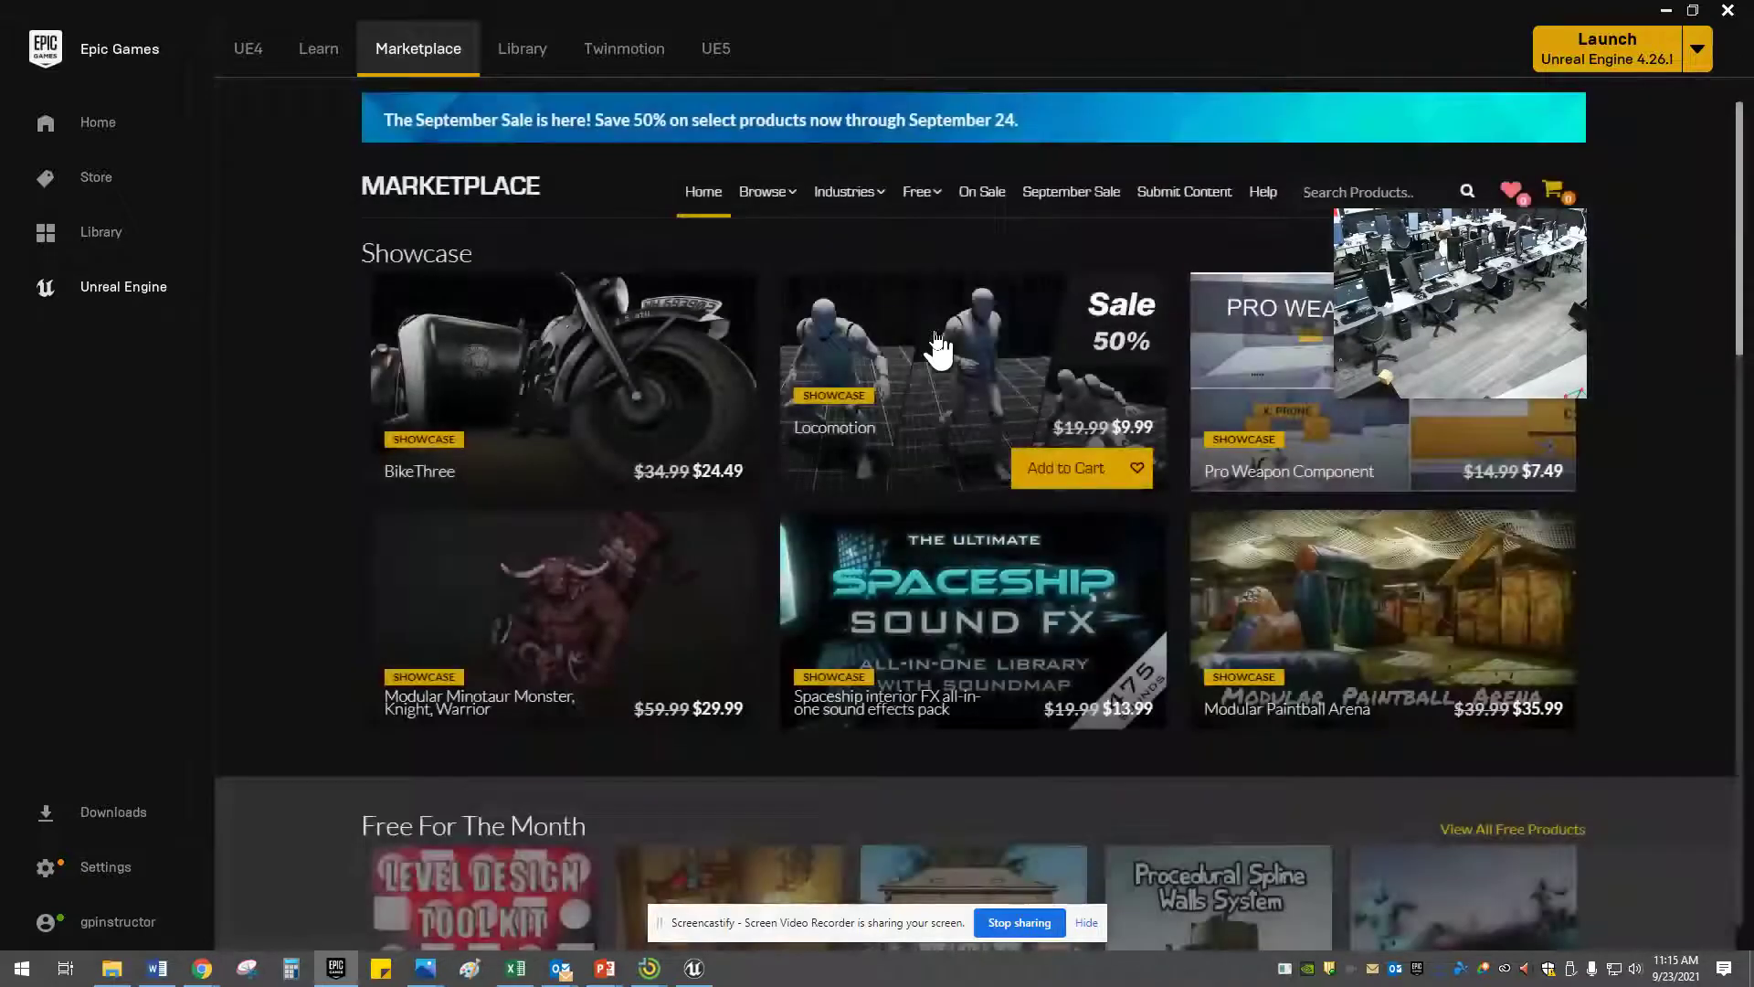
pyautogui.moveTo(1430, 334); pyautogui.dragTo(1548, 658)
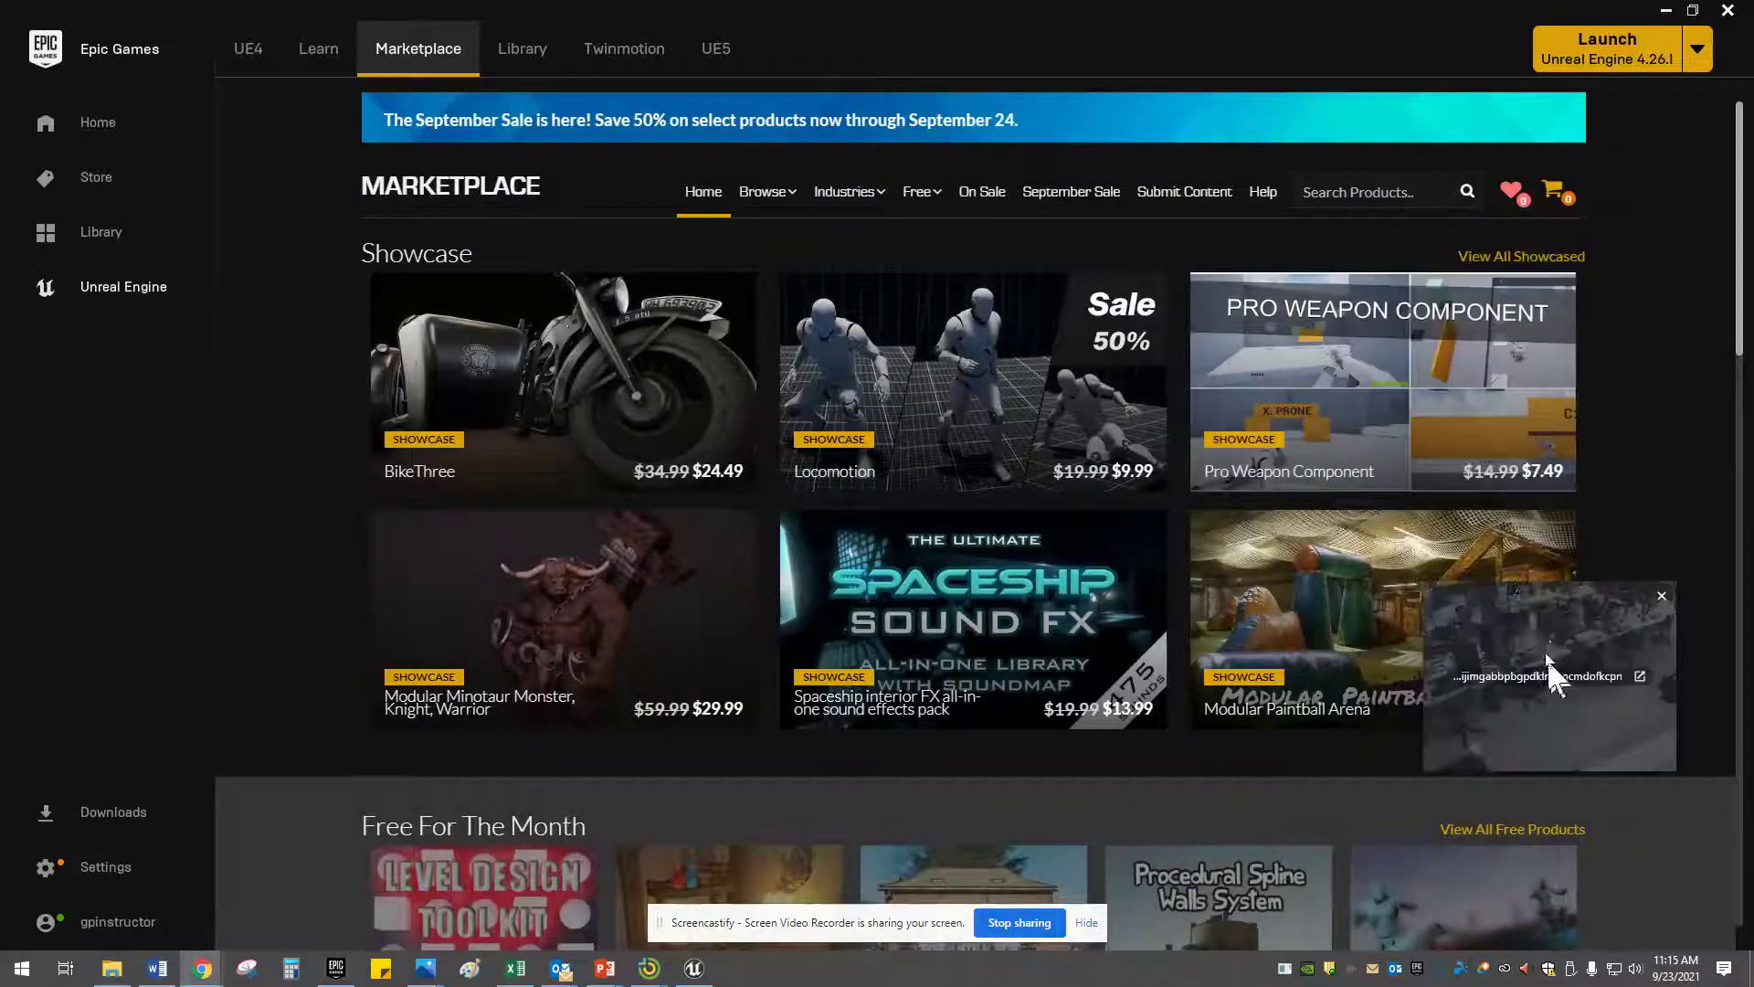
pyautogui.click(1415, 193)
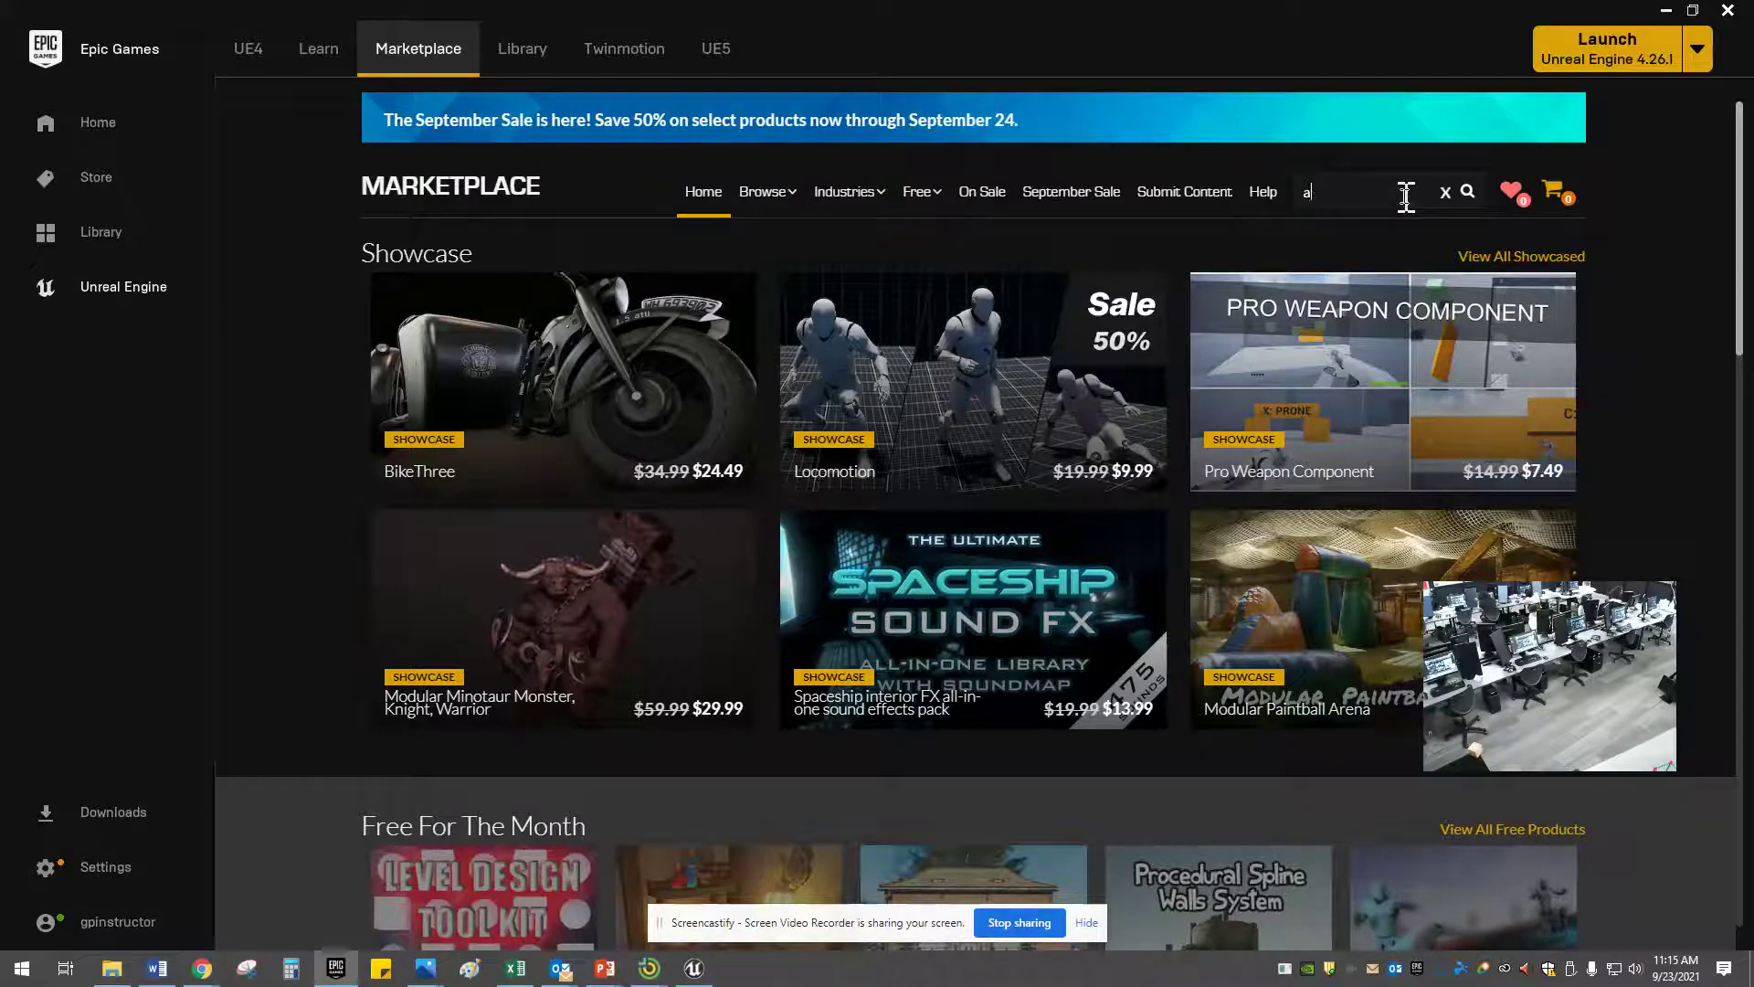
pyautogui.write('factory')
pyautogui.press('Return')
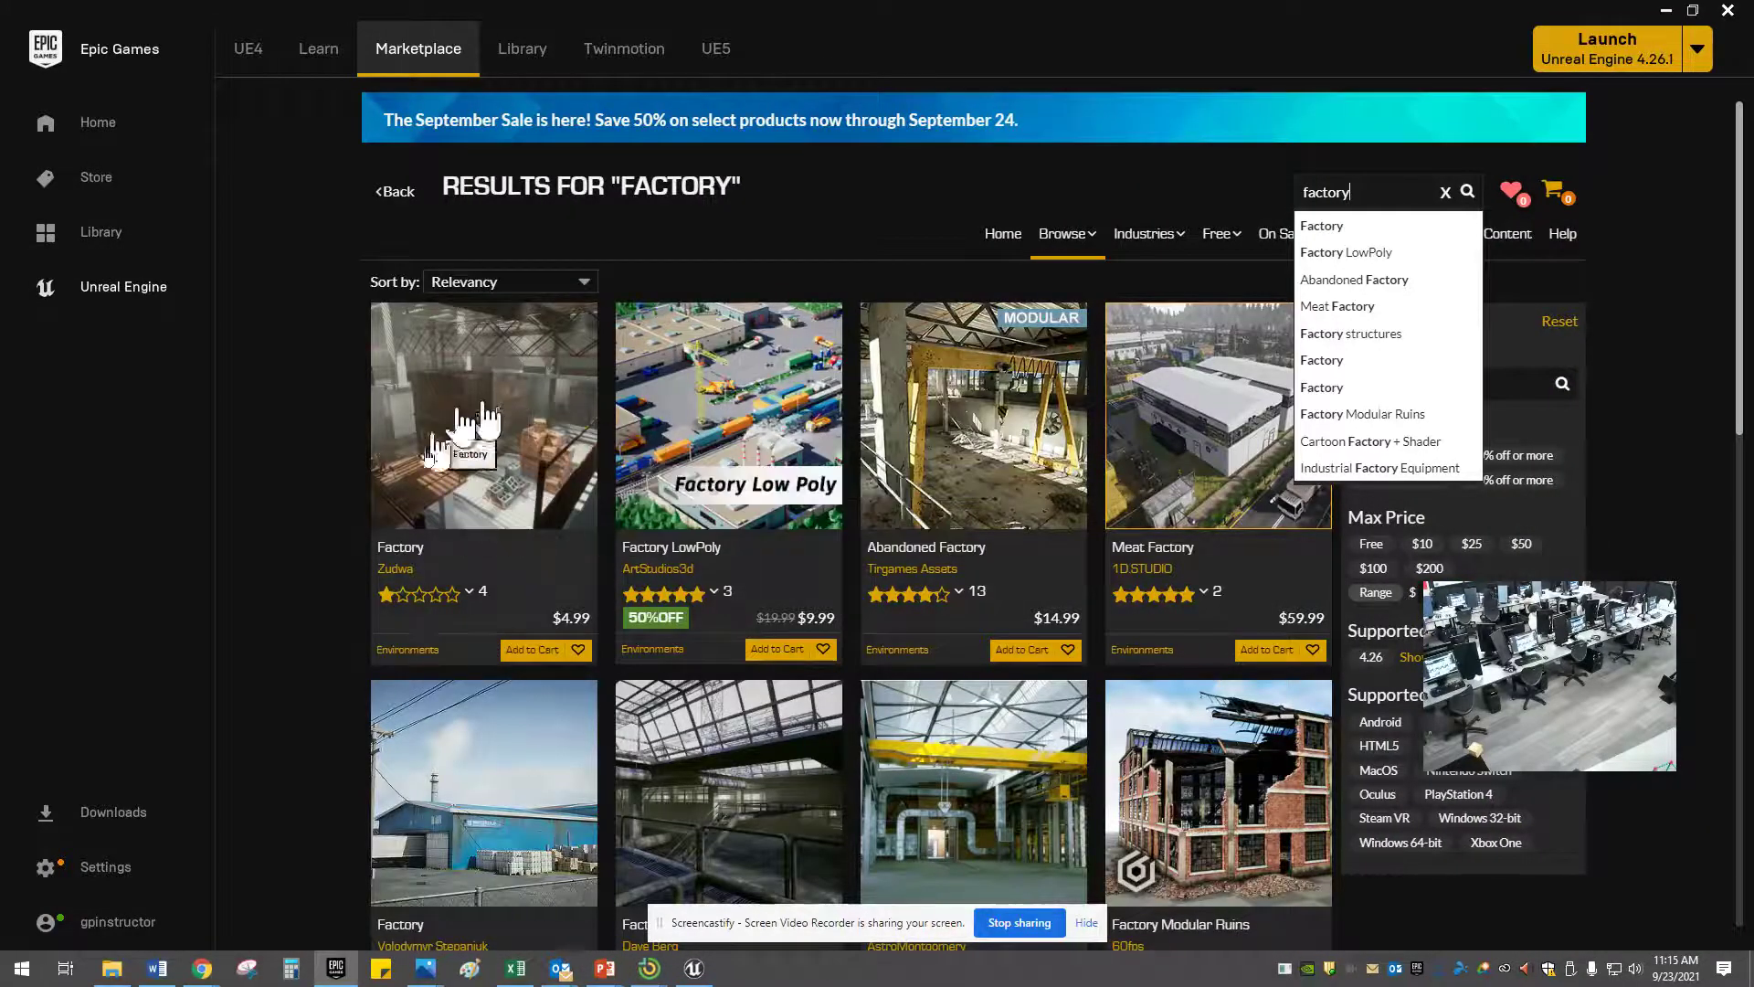
# Browse the factory asset packs in the Marketplace results, checking the ratings of Abandoned Factory
pyautogui.moveTo(377, 605)
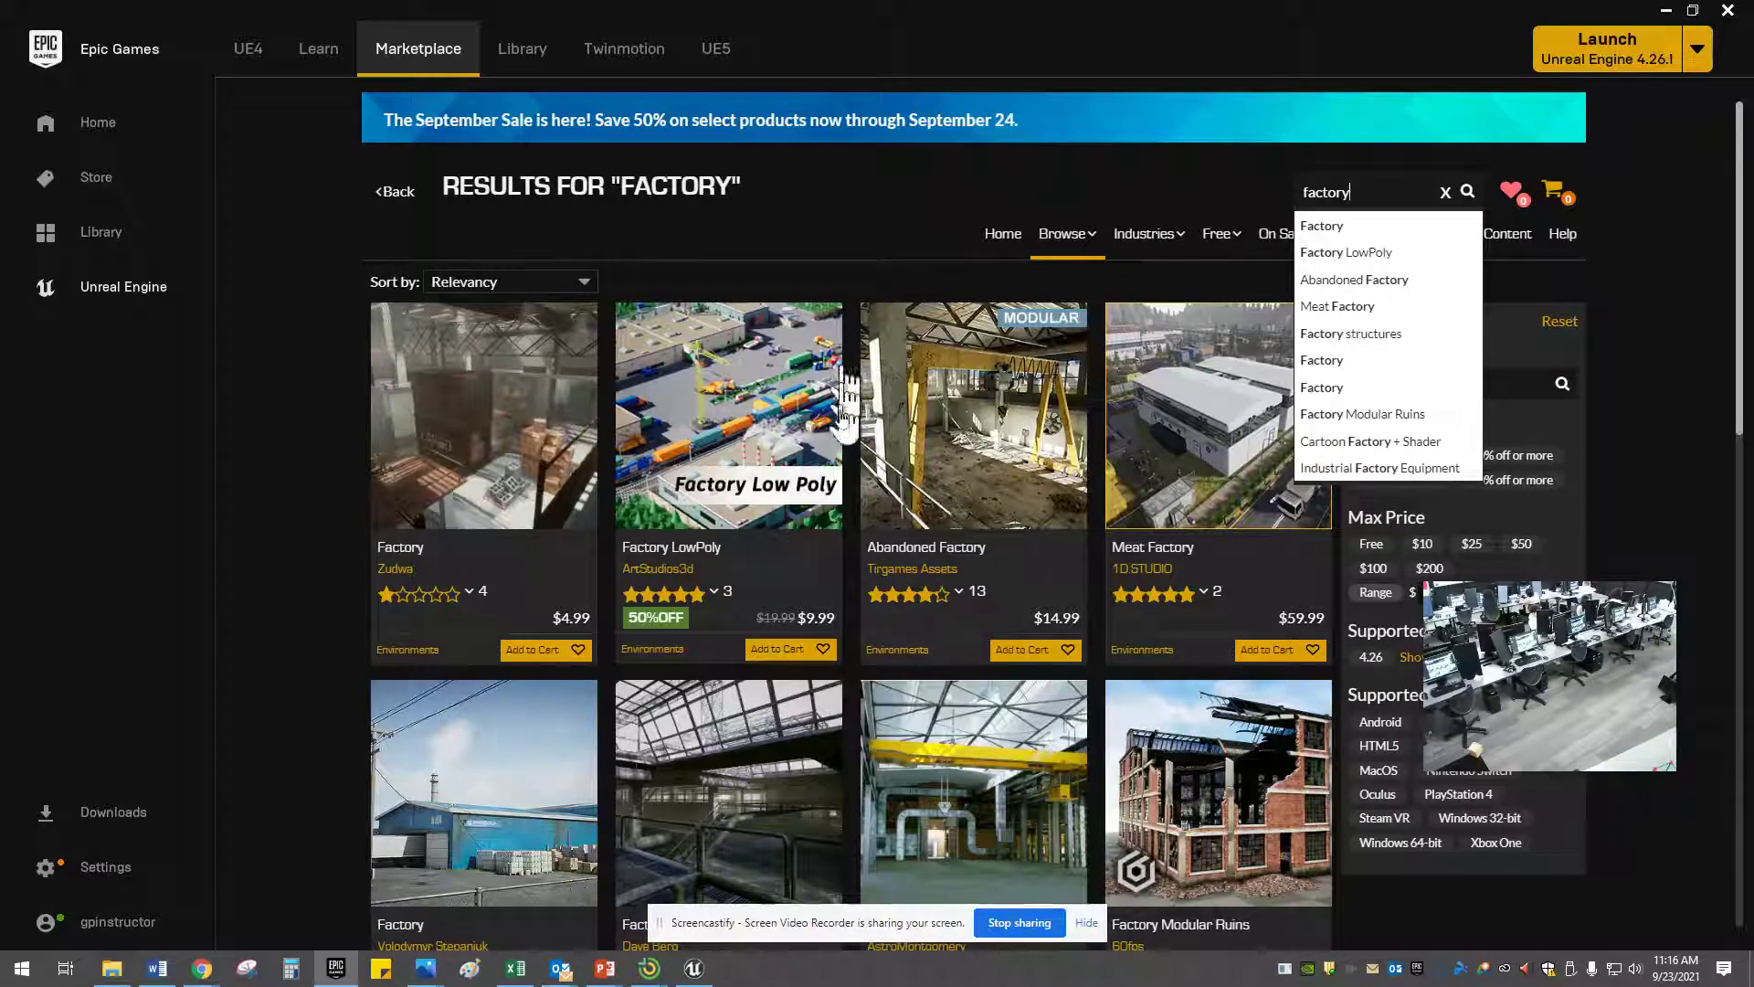
pyautogui.moveTo(982, 605)
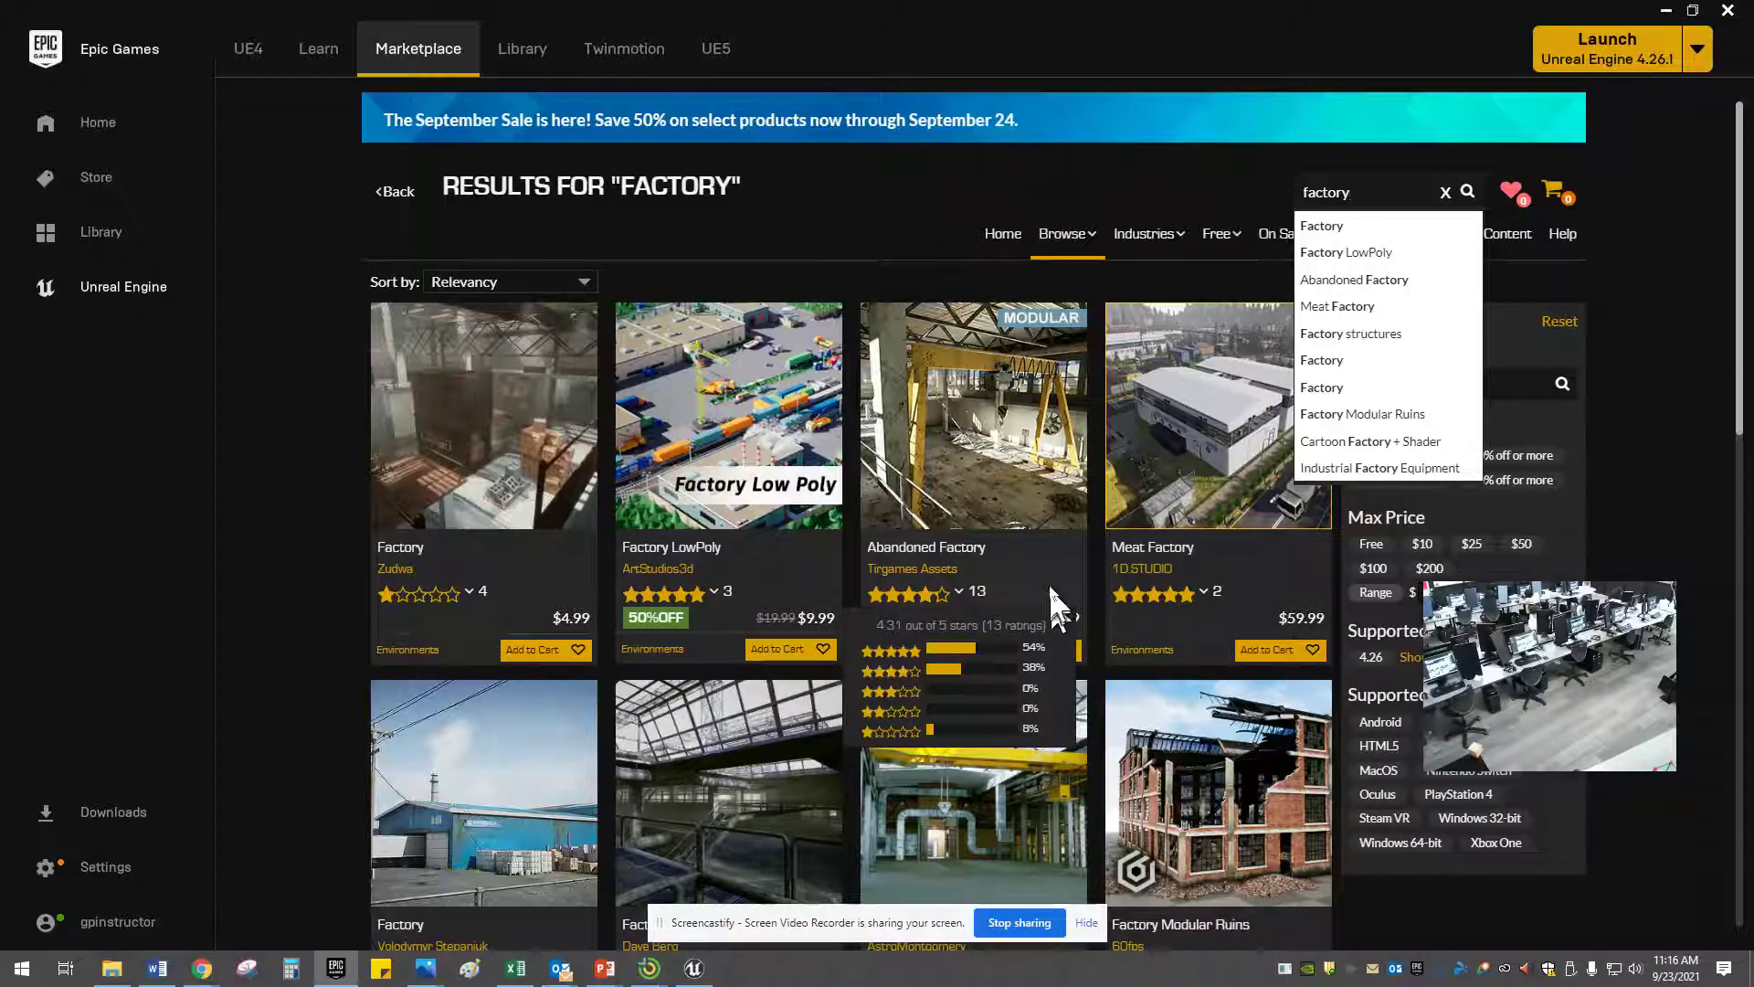
pyautogui.scroll(-4, 969, 461)
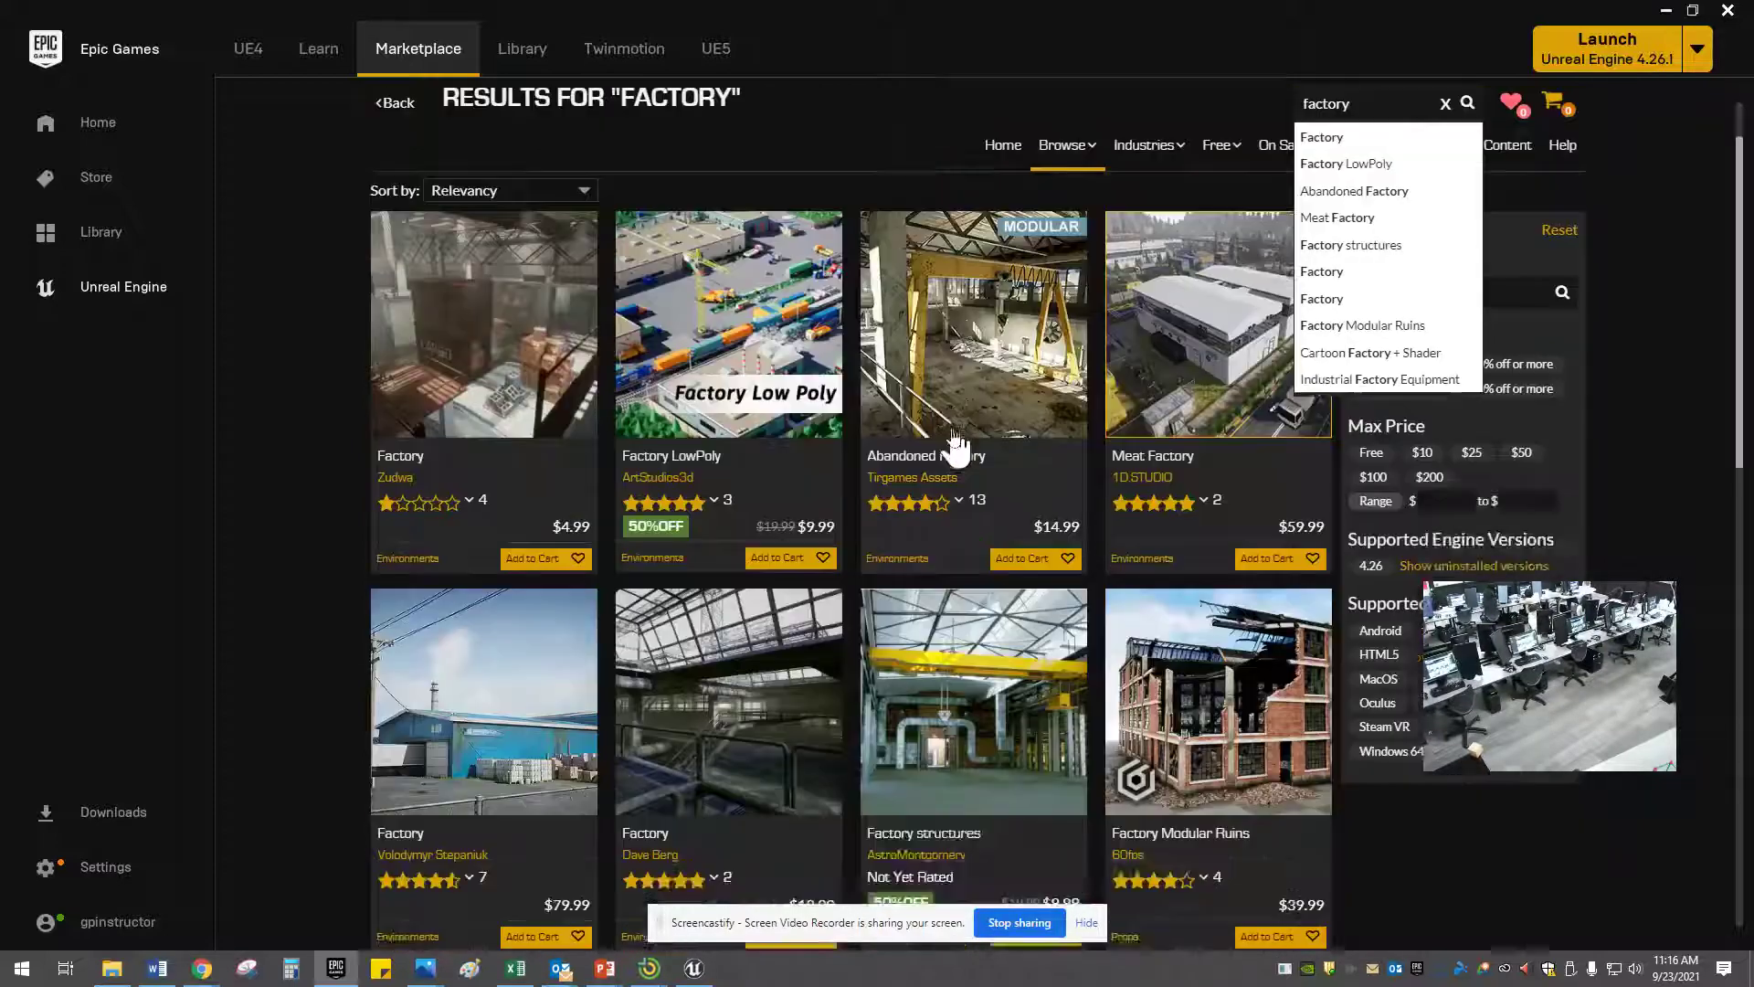
pyautogui.scroll(-4, 955, 443)
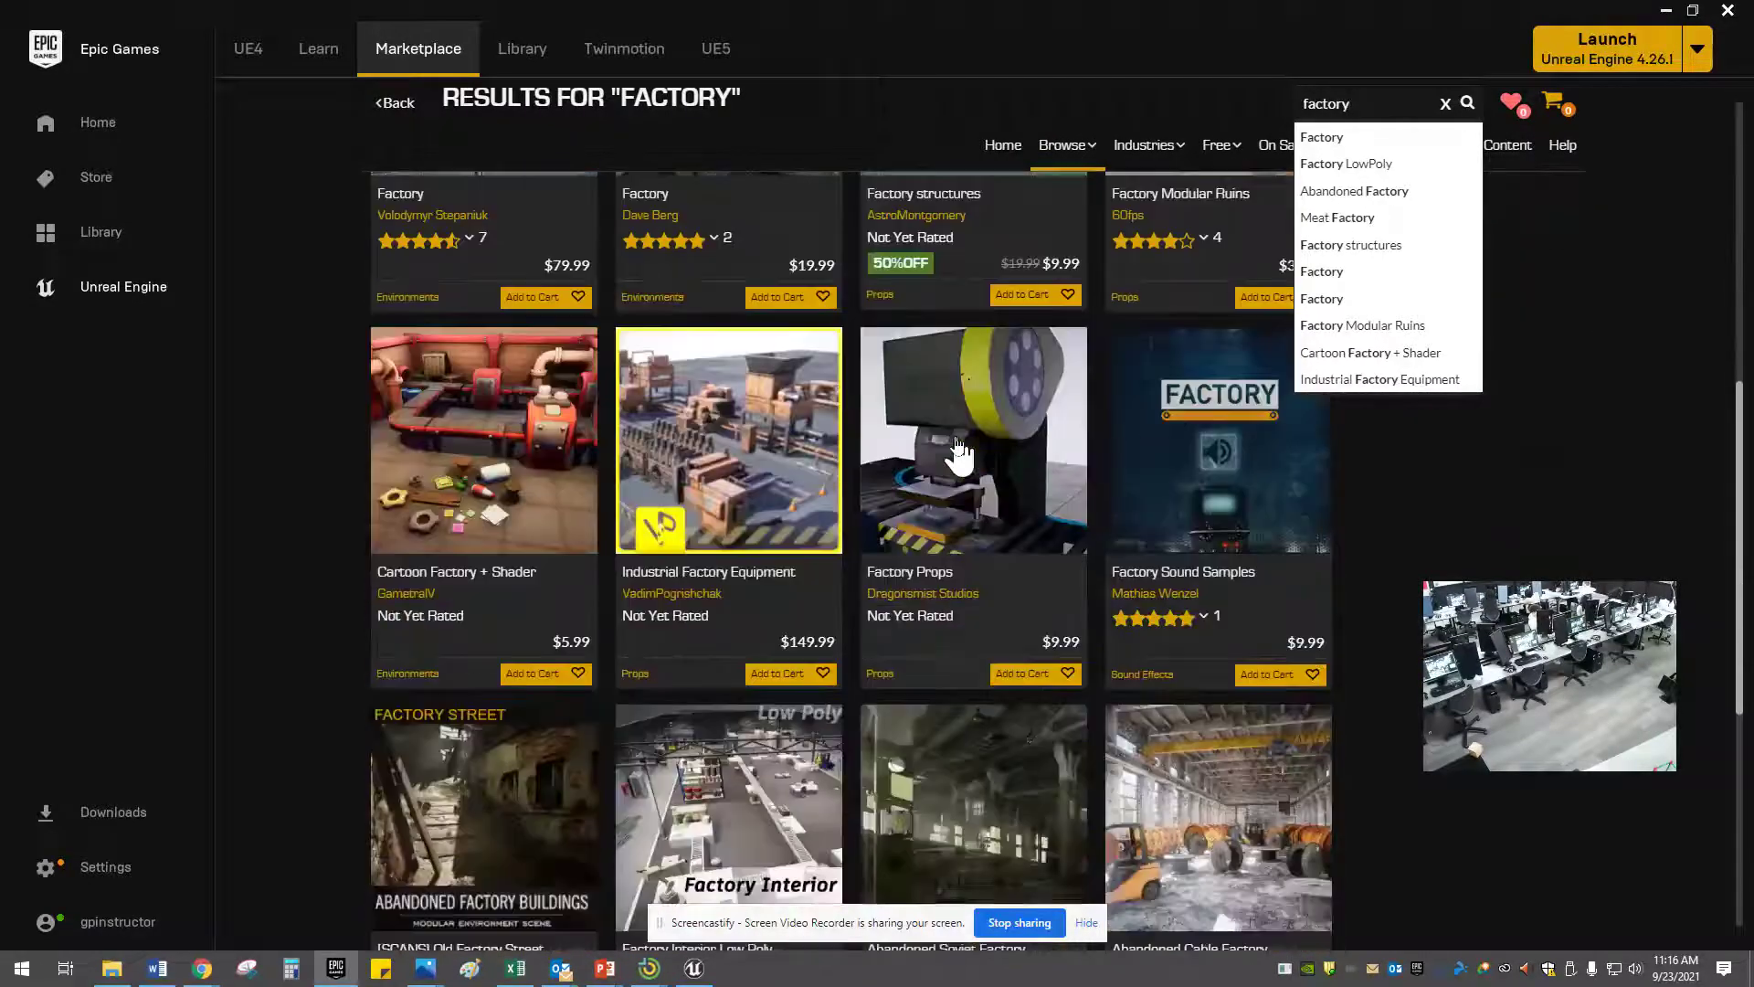
# Finish browsing the factory packs, switch to the Unreal Editor and open the building level from the CAContent folder
pyautogui.scroll(-3, 948, 446)
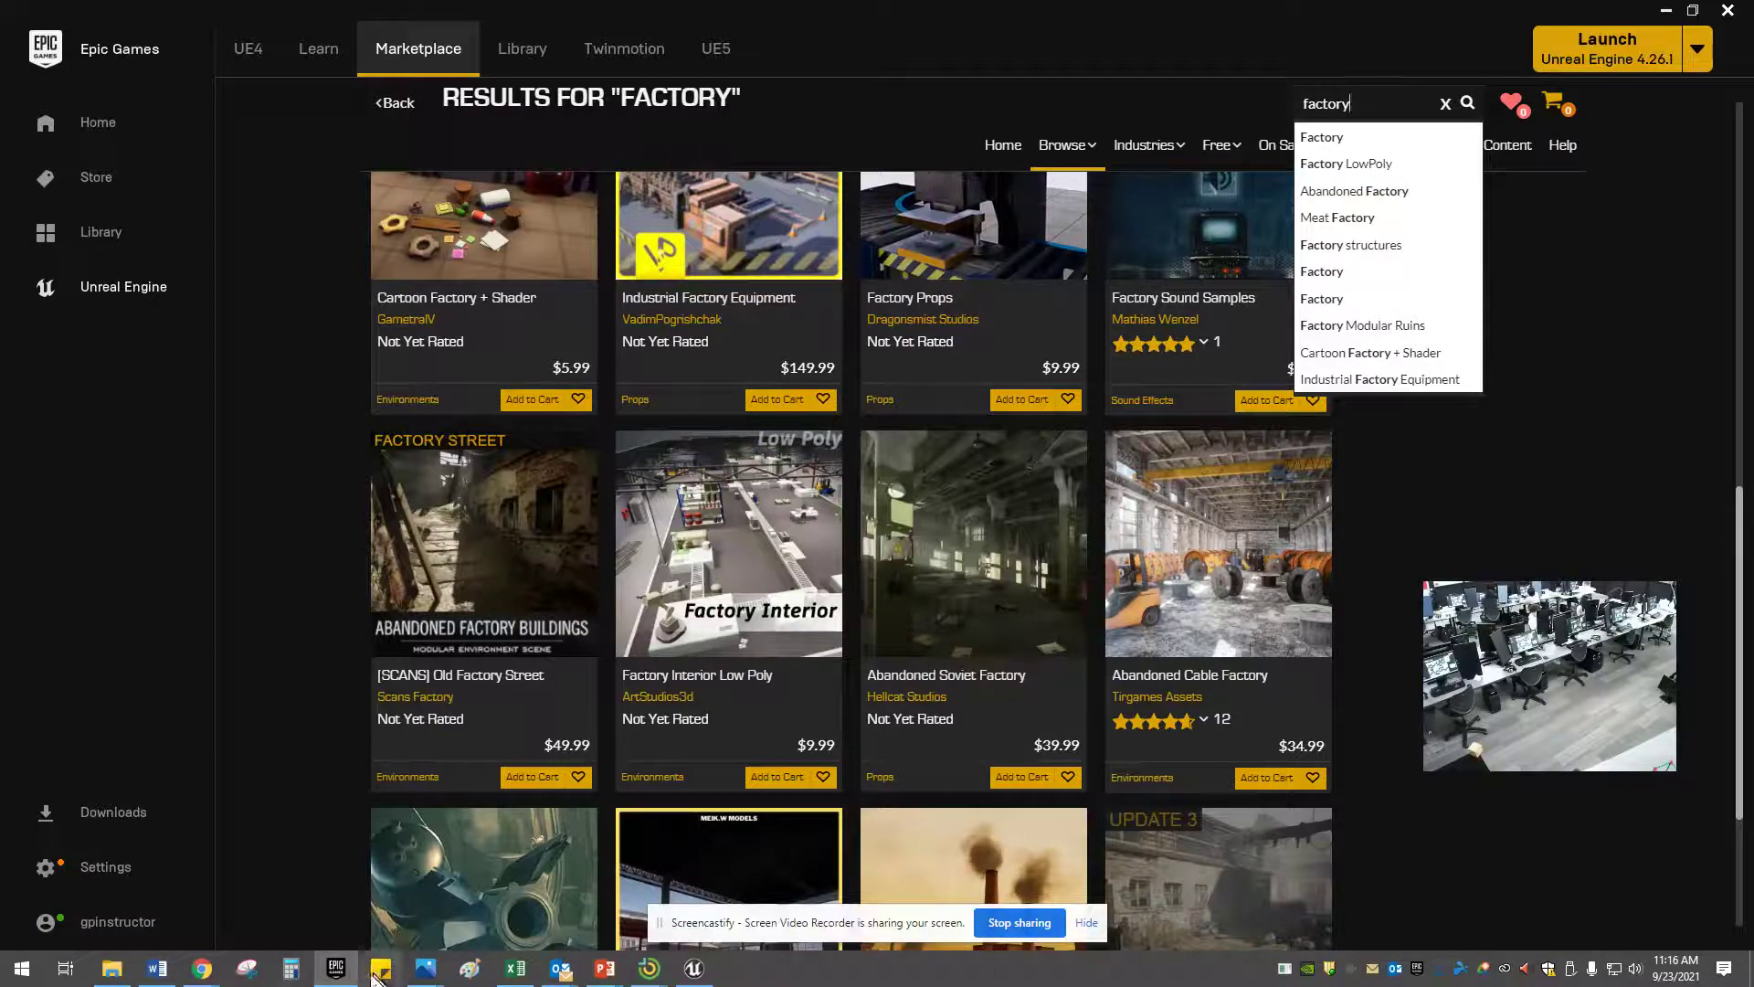
pyautogui.click(697, 970)
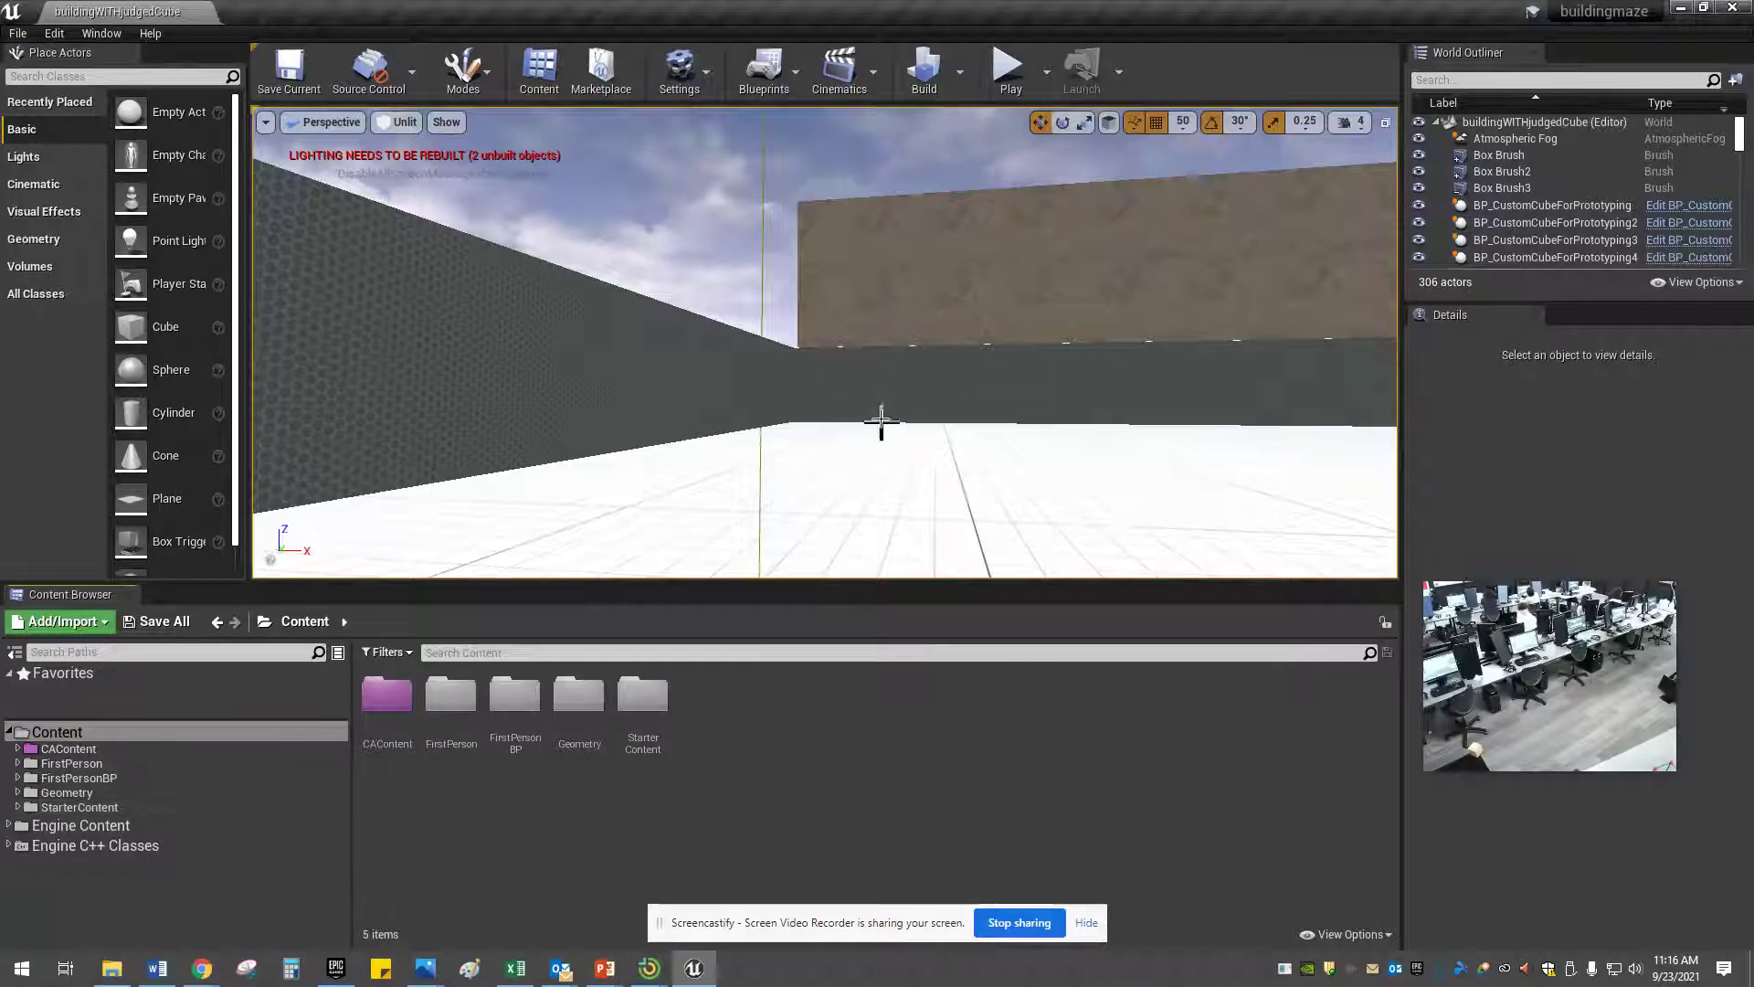
pyautogui.moveTo(931, 399); pyautogui.dragTo(883, 411, button='right')
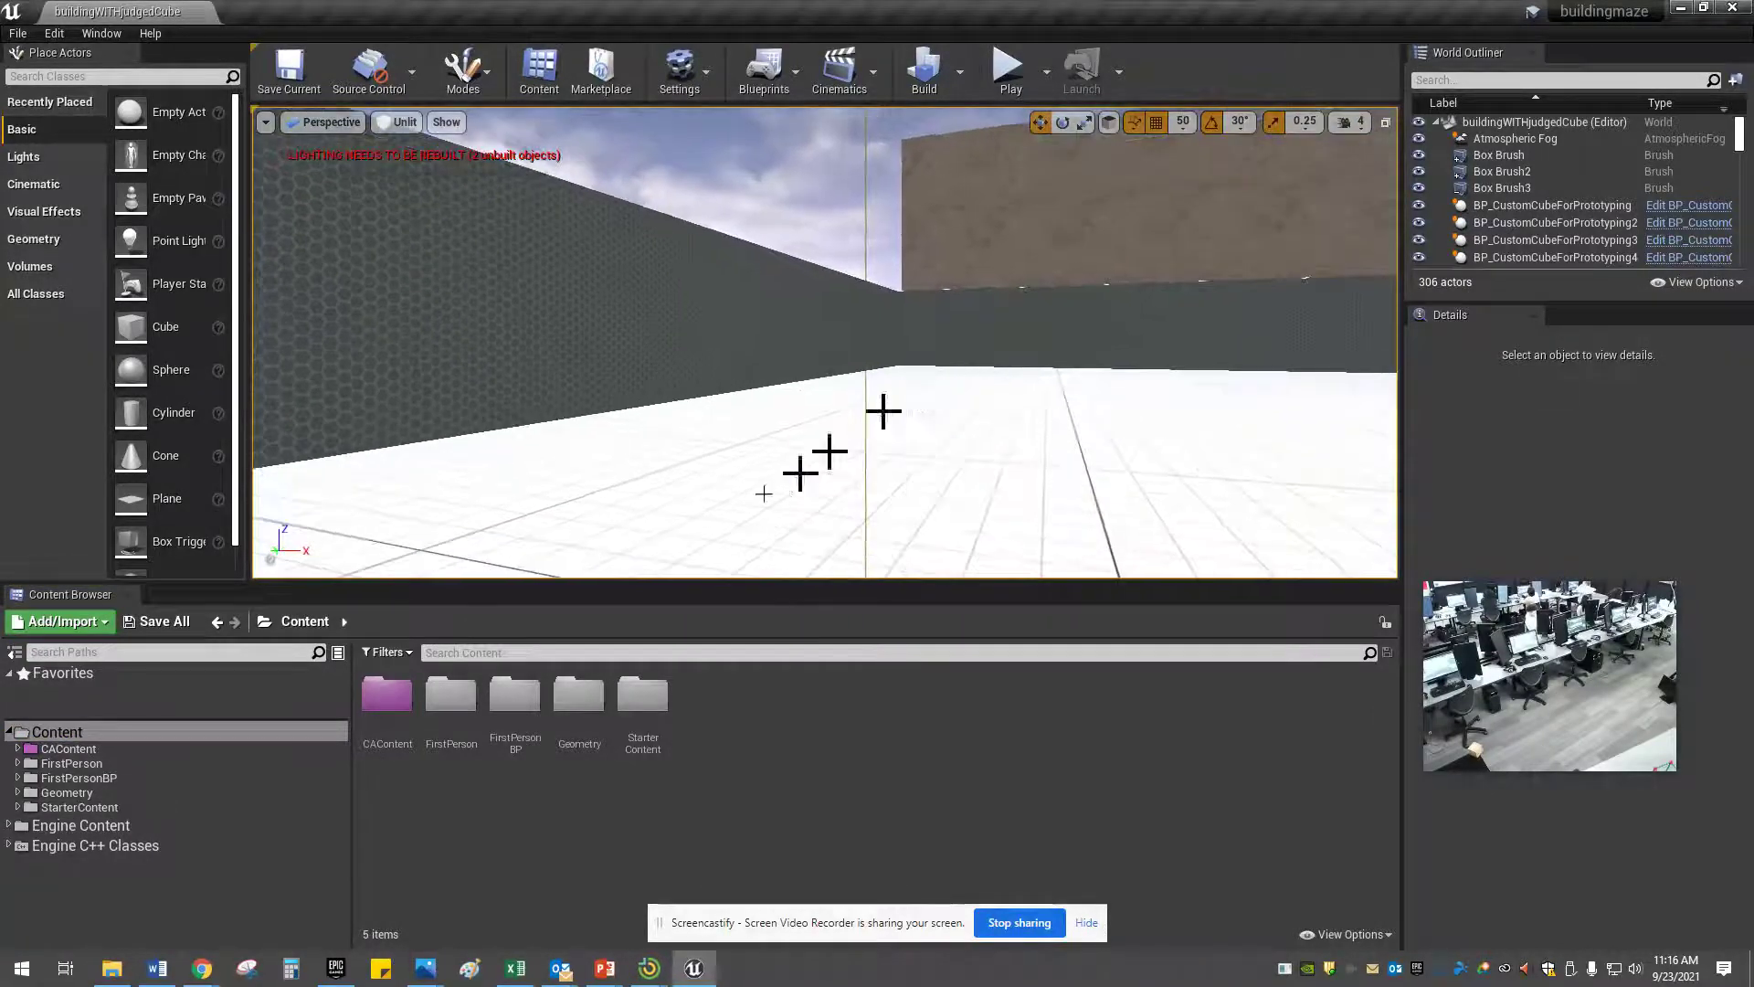
pyautogui.click(112, 749)
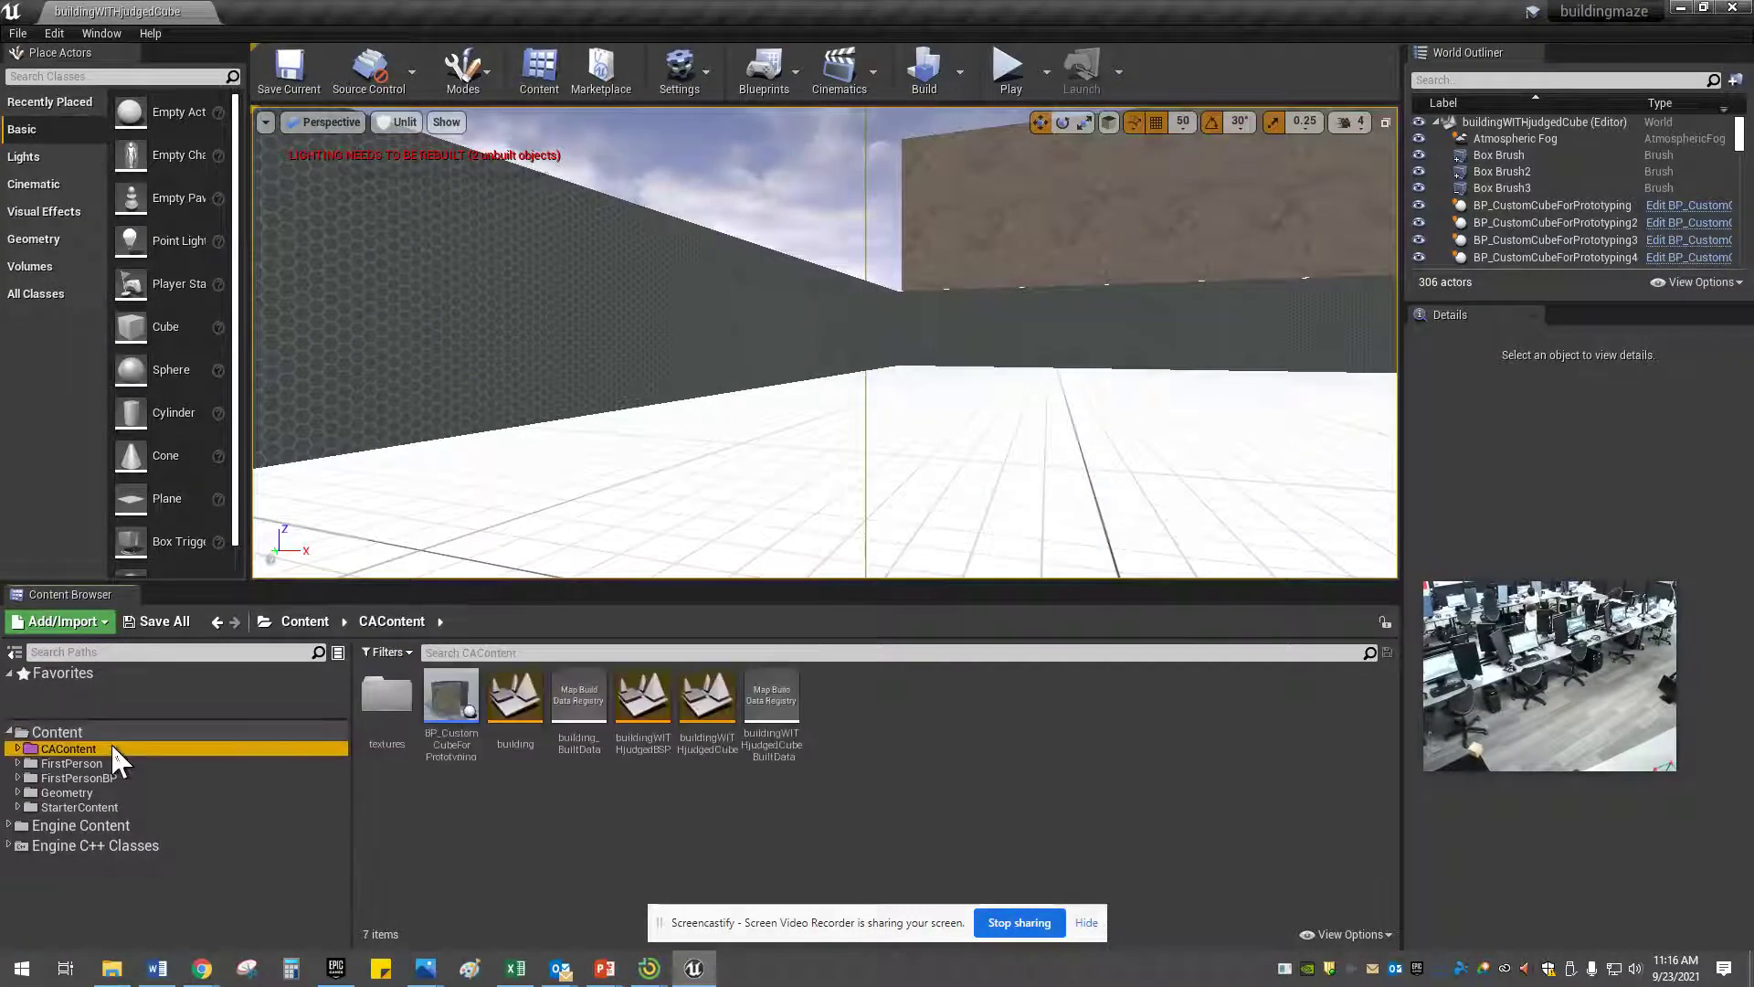
pyautogui.click(442, 819)
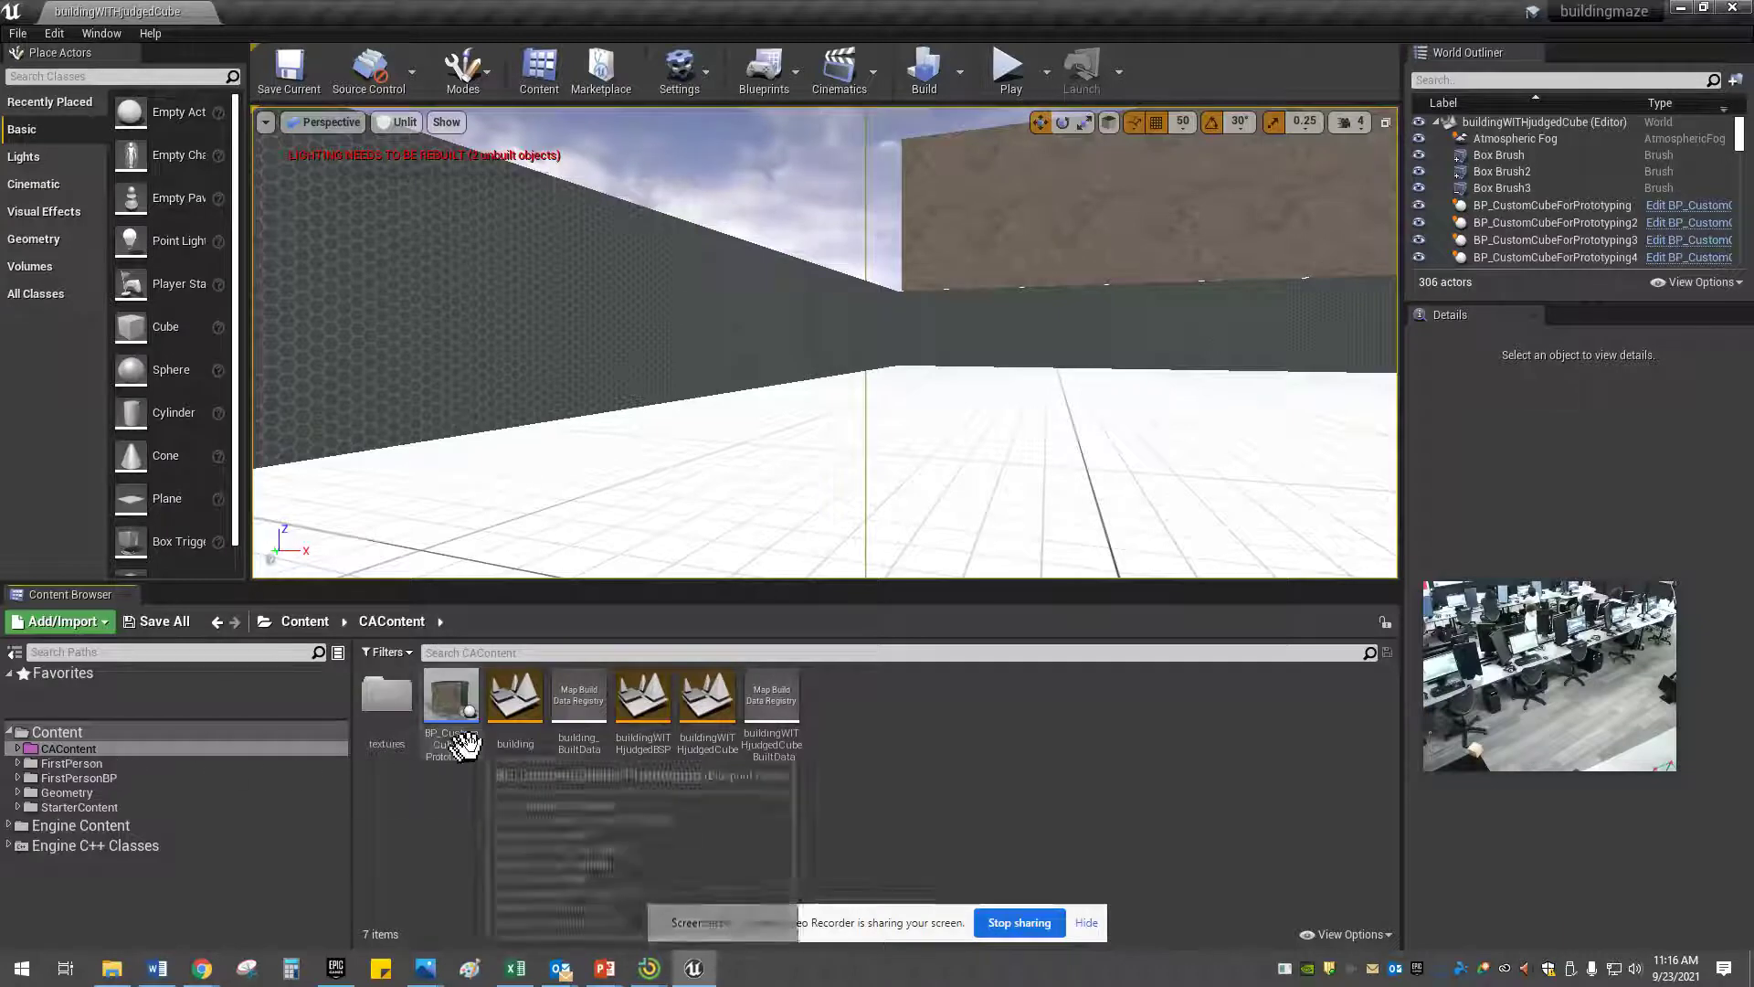
pyautogui.doubleClick(517, 720)
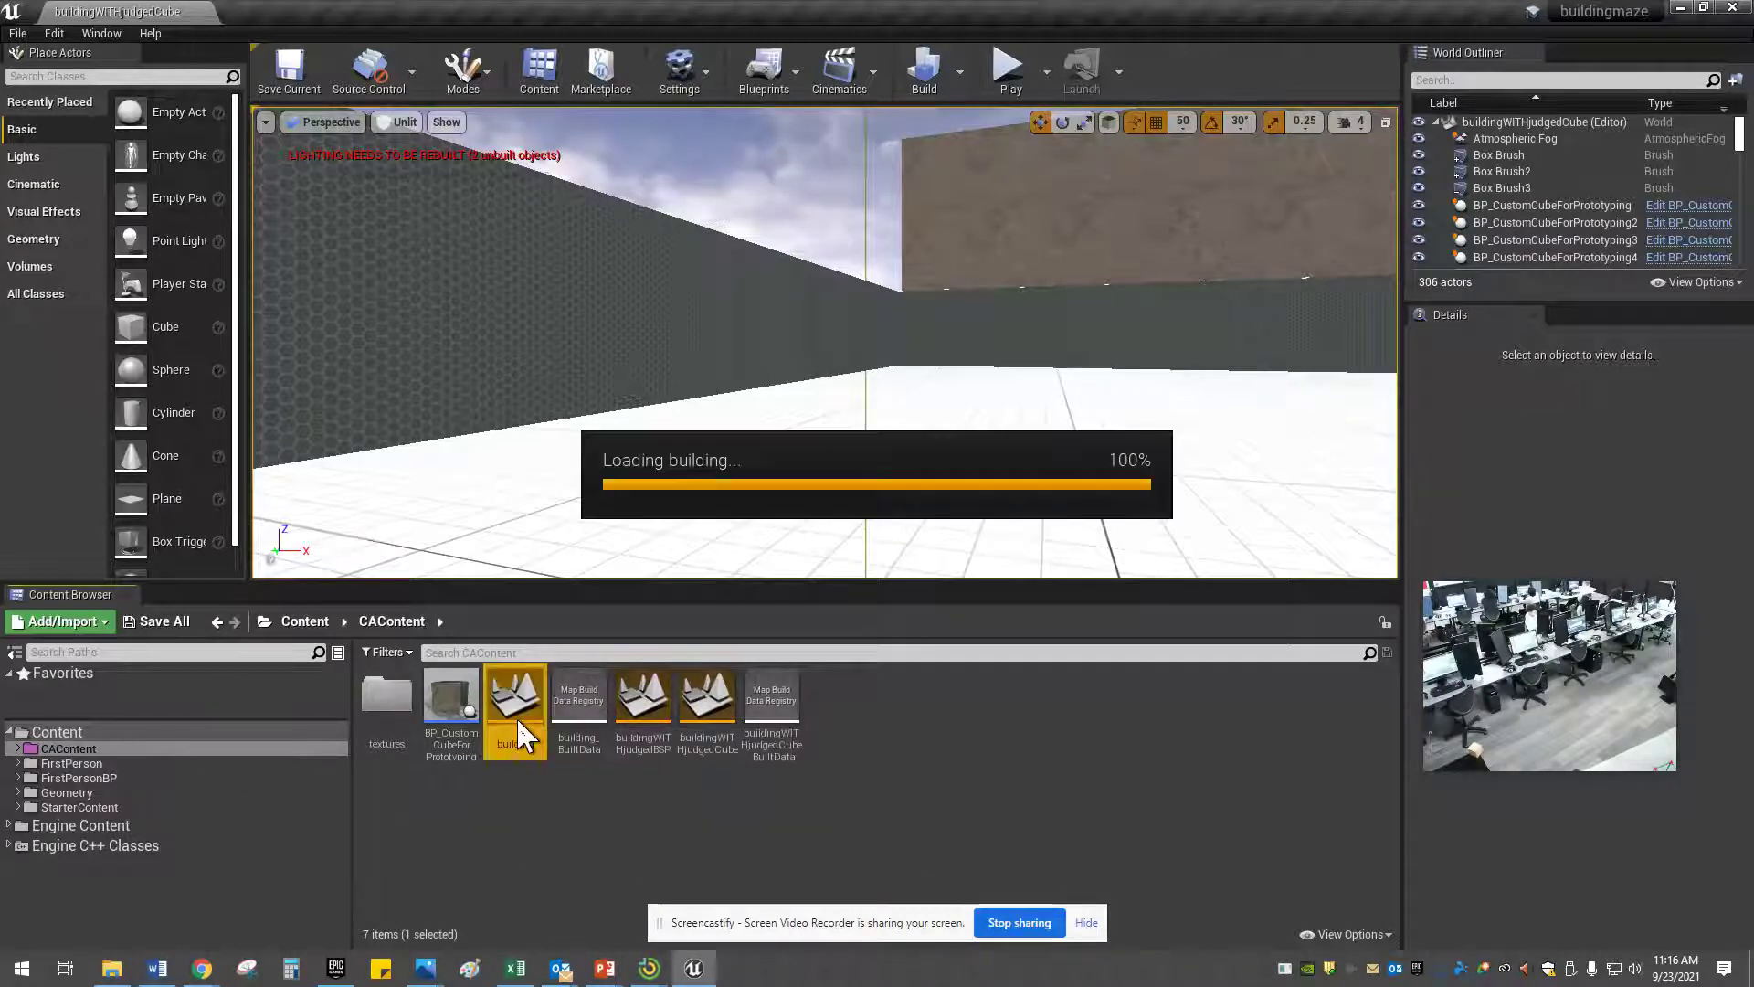
# Show the building level's viewport full screen and move the U-shaped prototyping cube onto the near corner of the maze outline
pyautogui.moveTo(896, 473); pyautogui.dragTo(1133, 220, button='right')
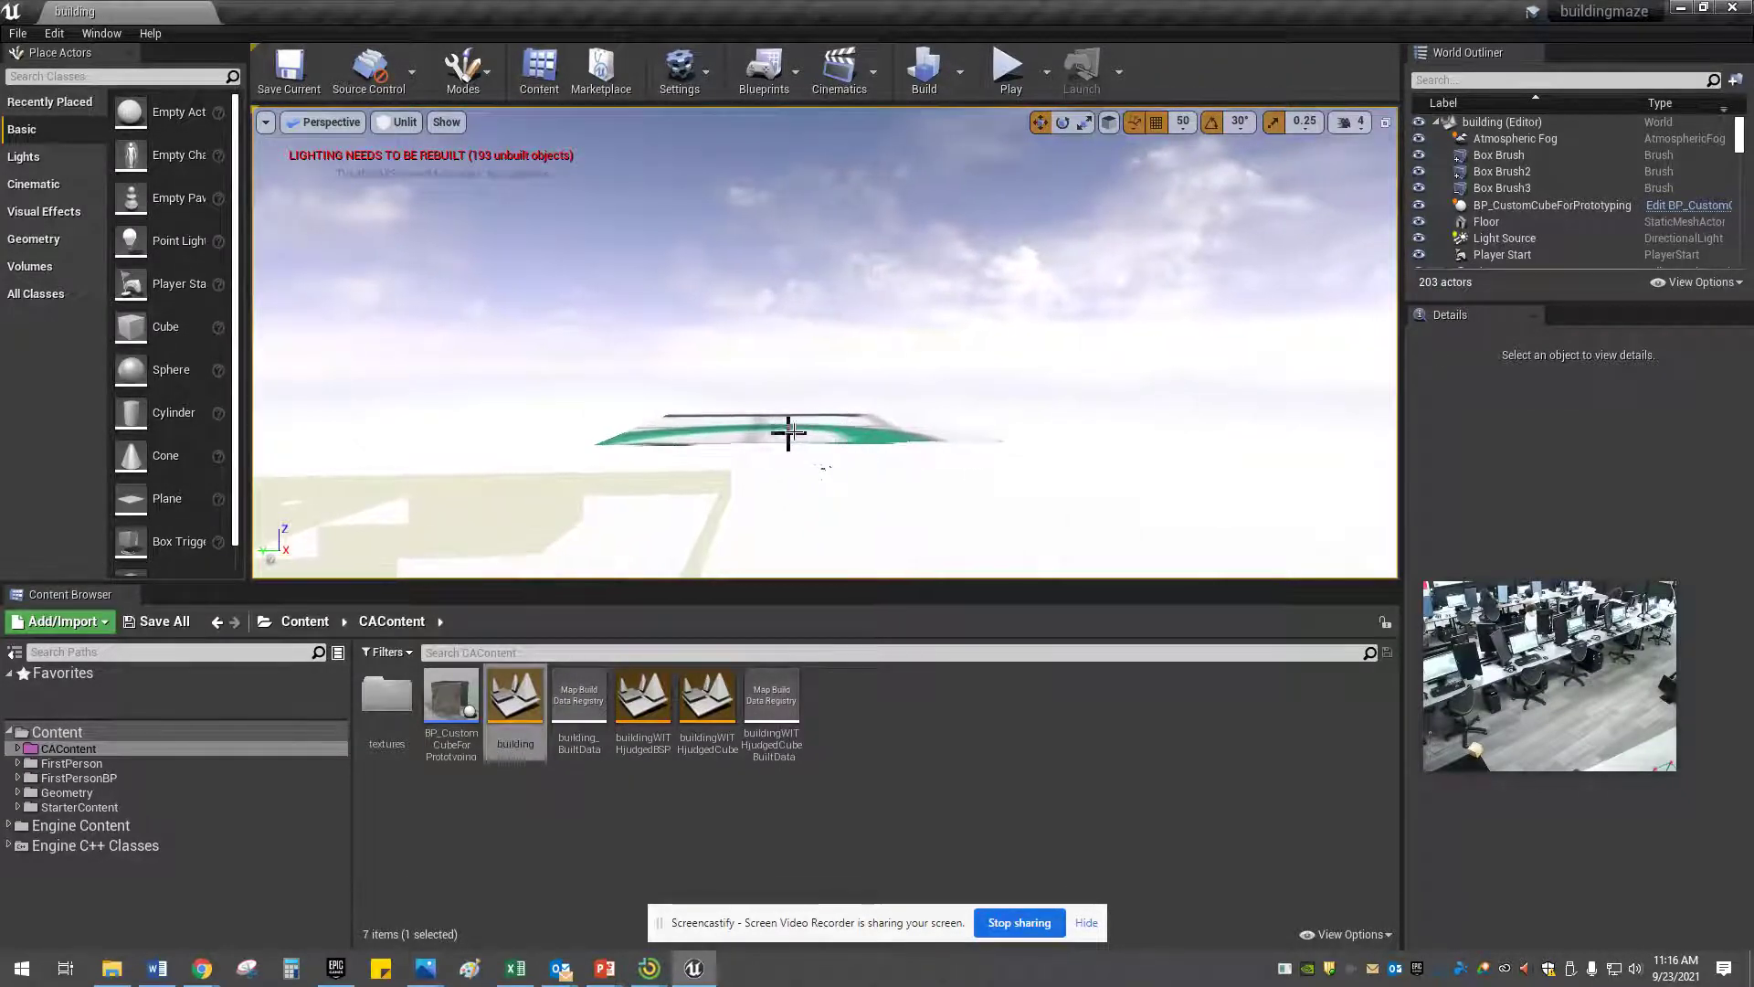
pyautogui.moveTo(793, 431); pyautogui.dragTo(610, 643, button='right')
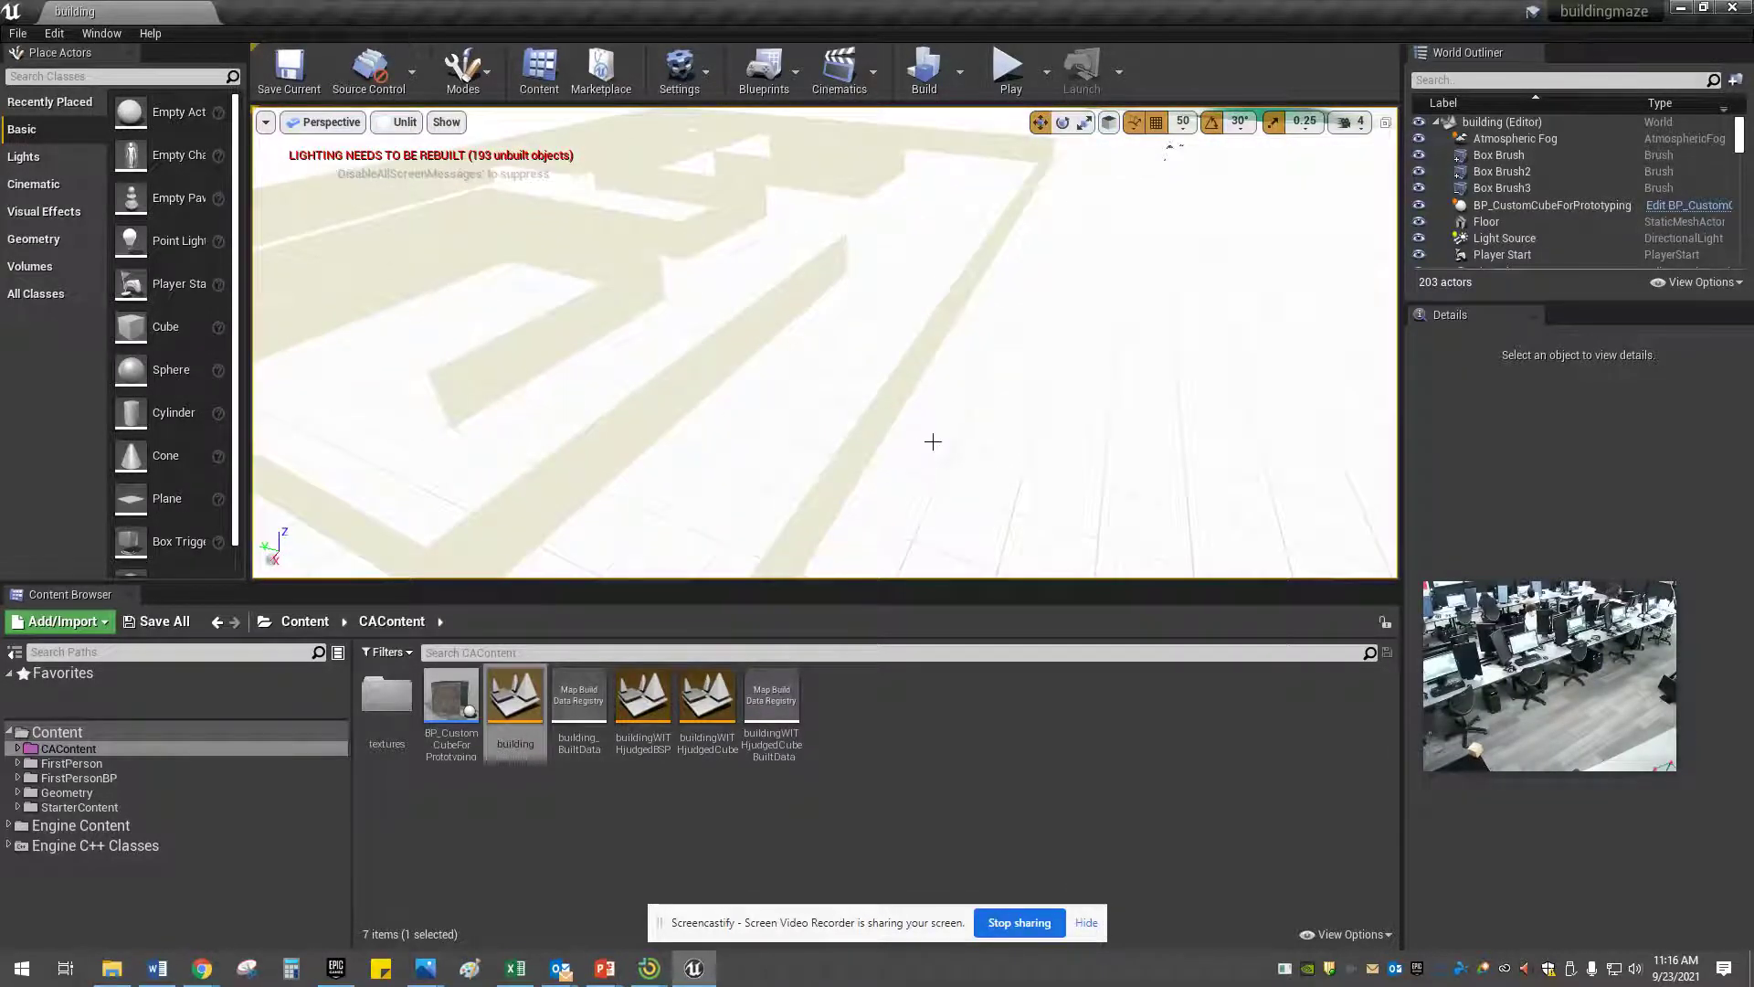
pyautogui.press('F11')
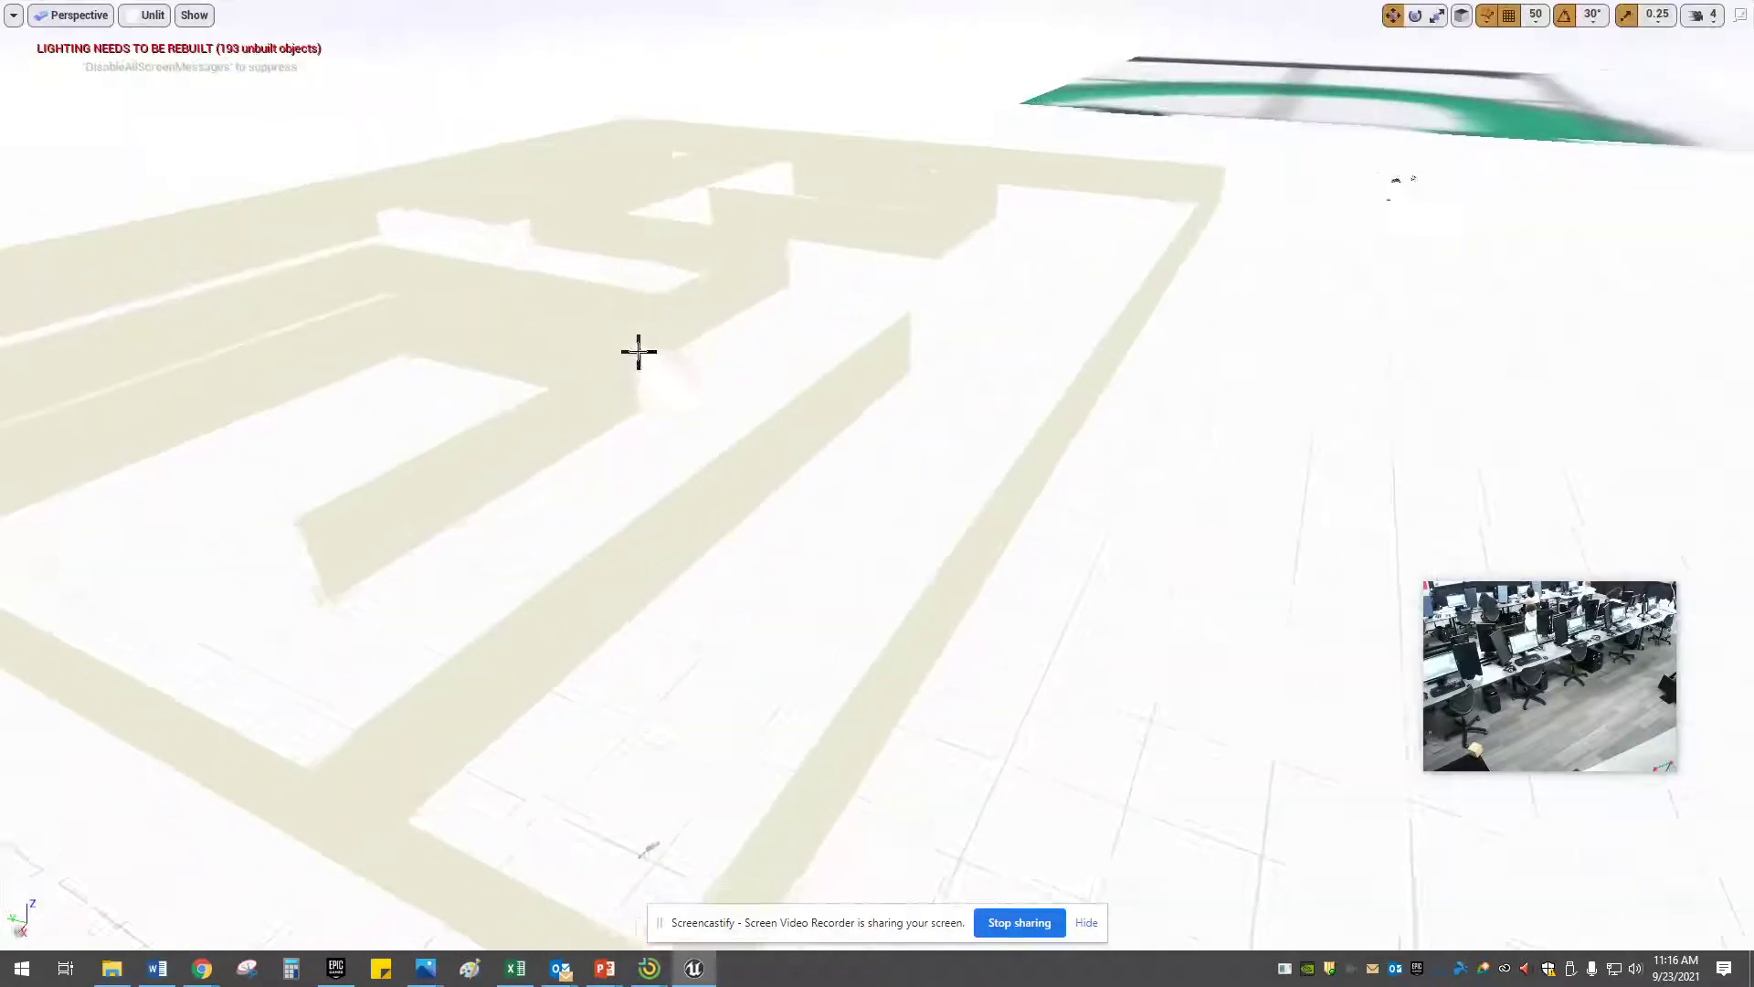
pyautogui.scroll(-3, 639, 355)
pyautogui.scroll(-5, 642, 355)
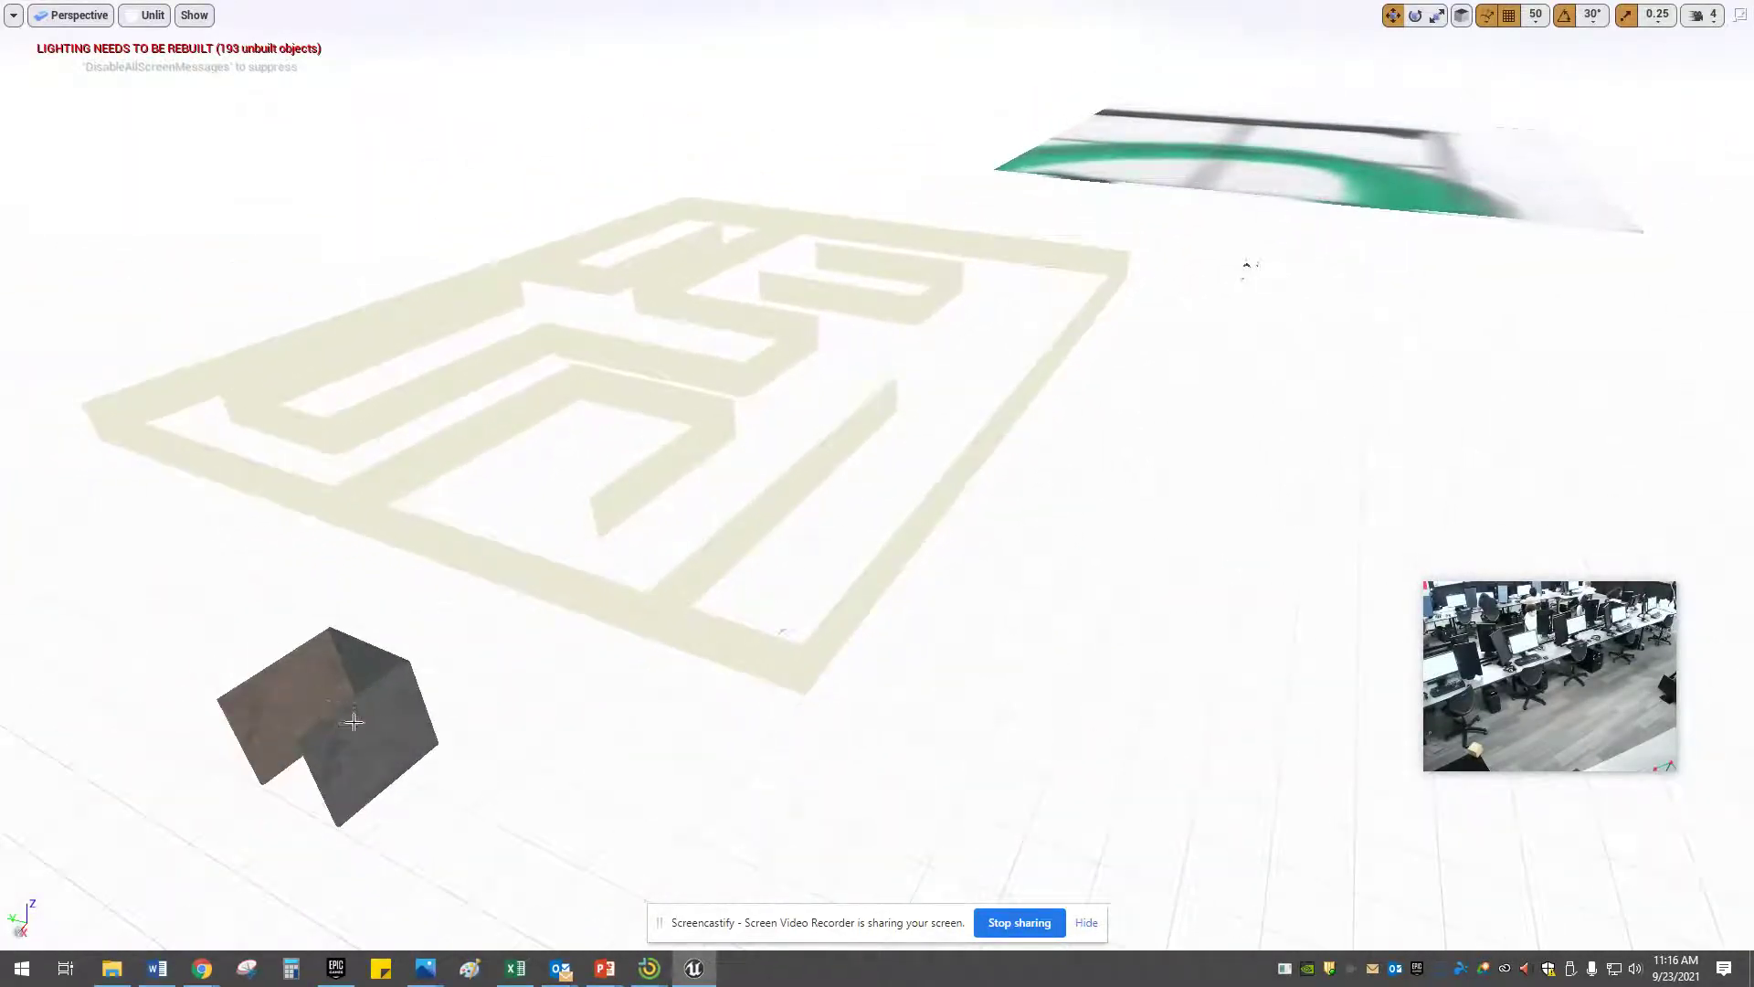
pyautogui.moveTo(370, 696)
pyautogui.mouseDown(button='right')
pyautogui.moveTo(490, 681)
pyautogui.moveTo(255, 693)
pyautogui.moveTo(364, 679)
pyautogui.mouseUp(button='right')
pyautogui.click(554, 667)
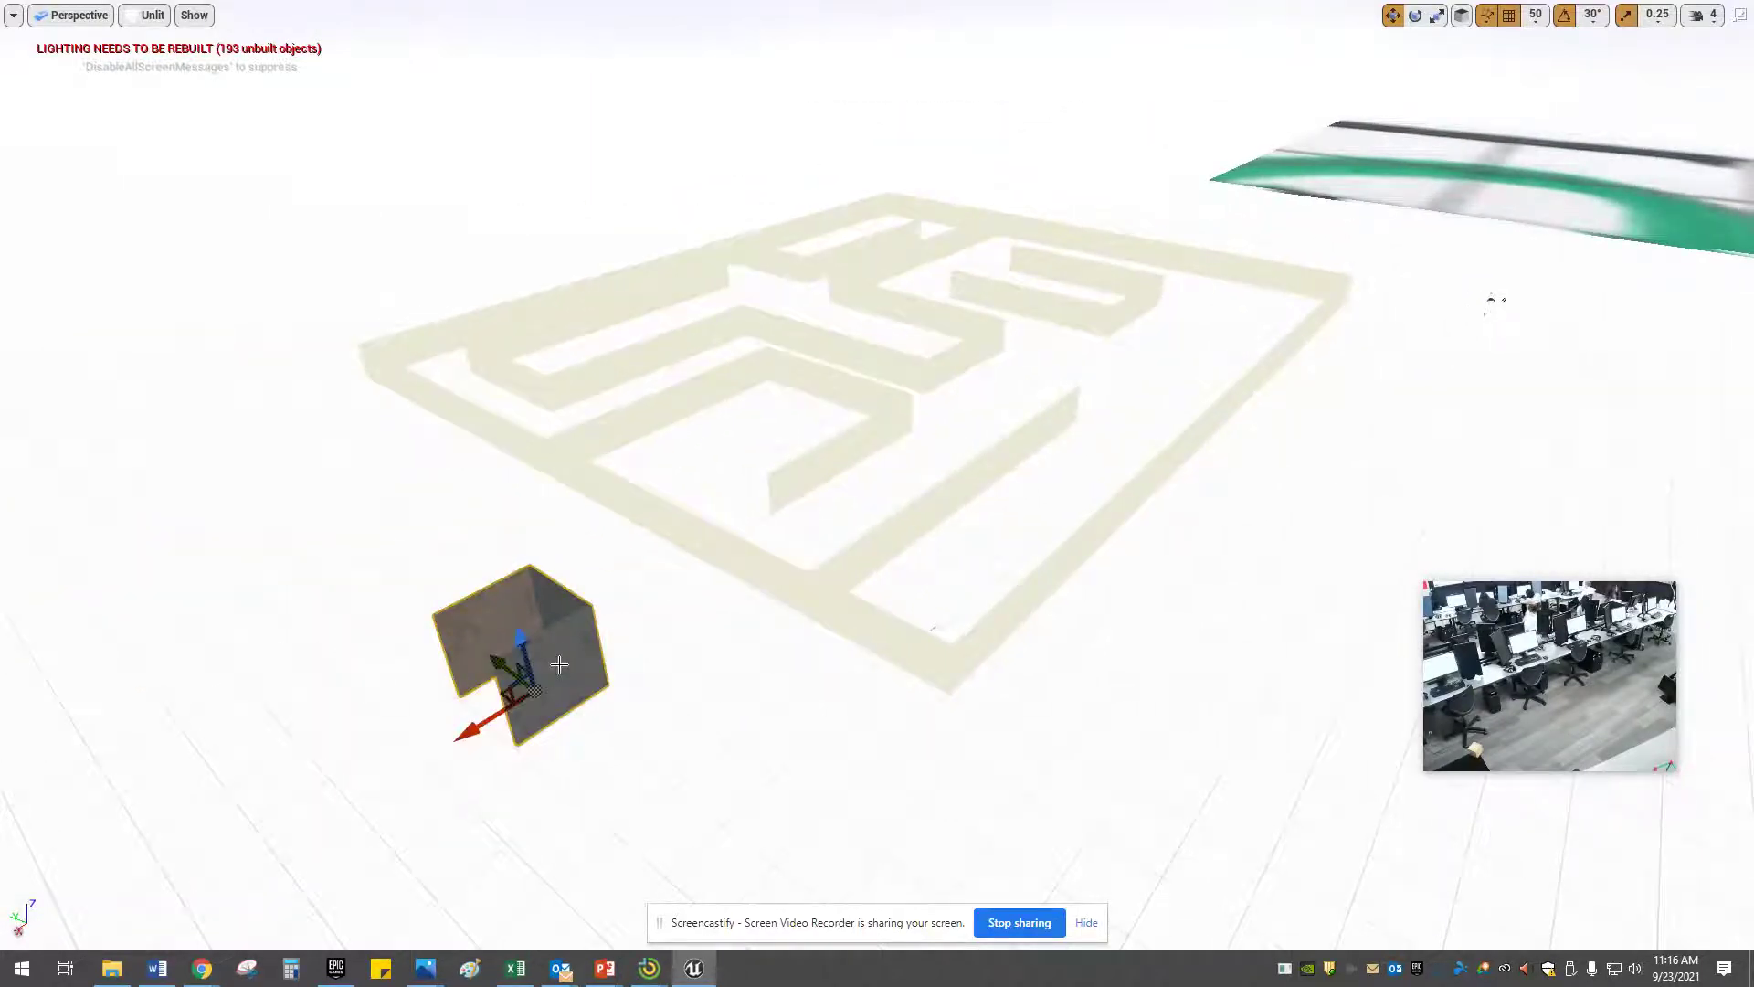
pyautogui.moveTo(475, 727); pyautogui.dragTo(932, 548)
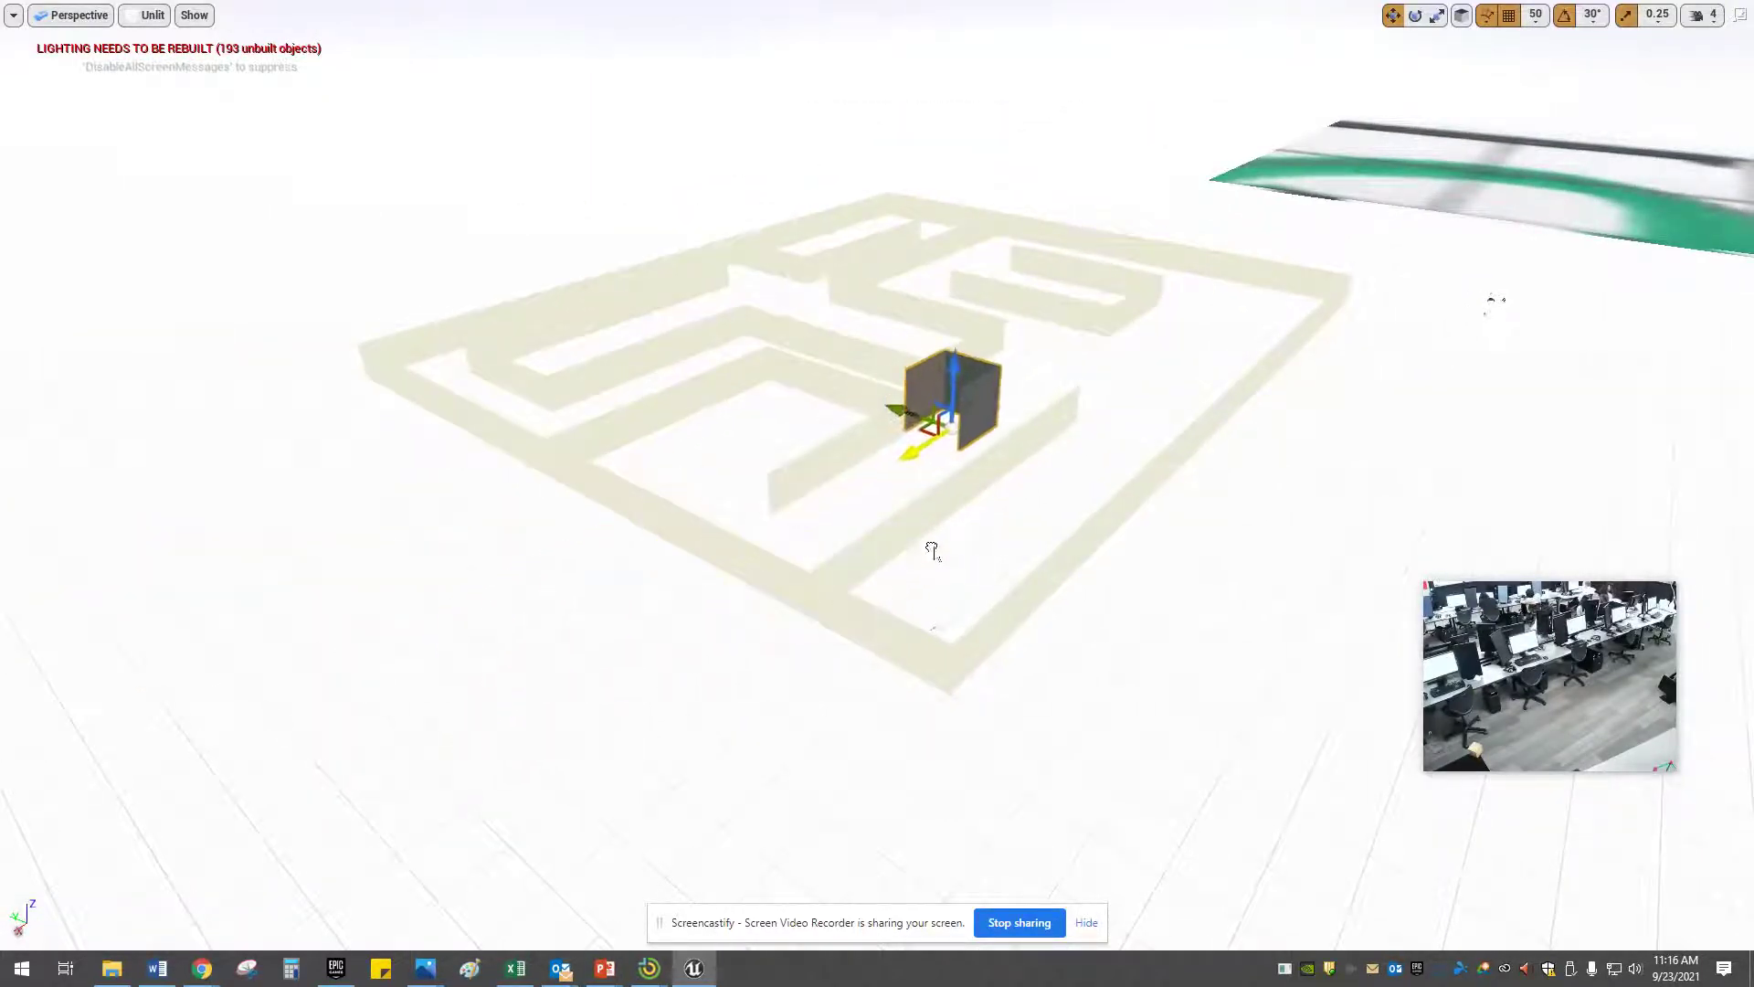
pyautogui.moveTo(959, 350); pyautogui.dragTo(915, 704)
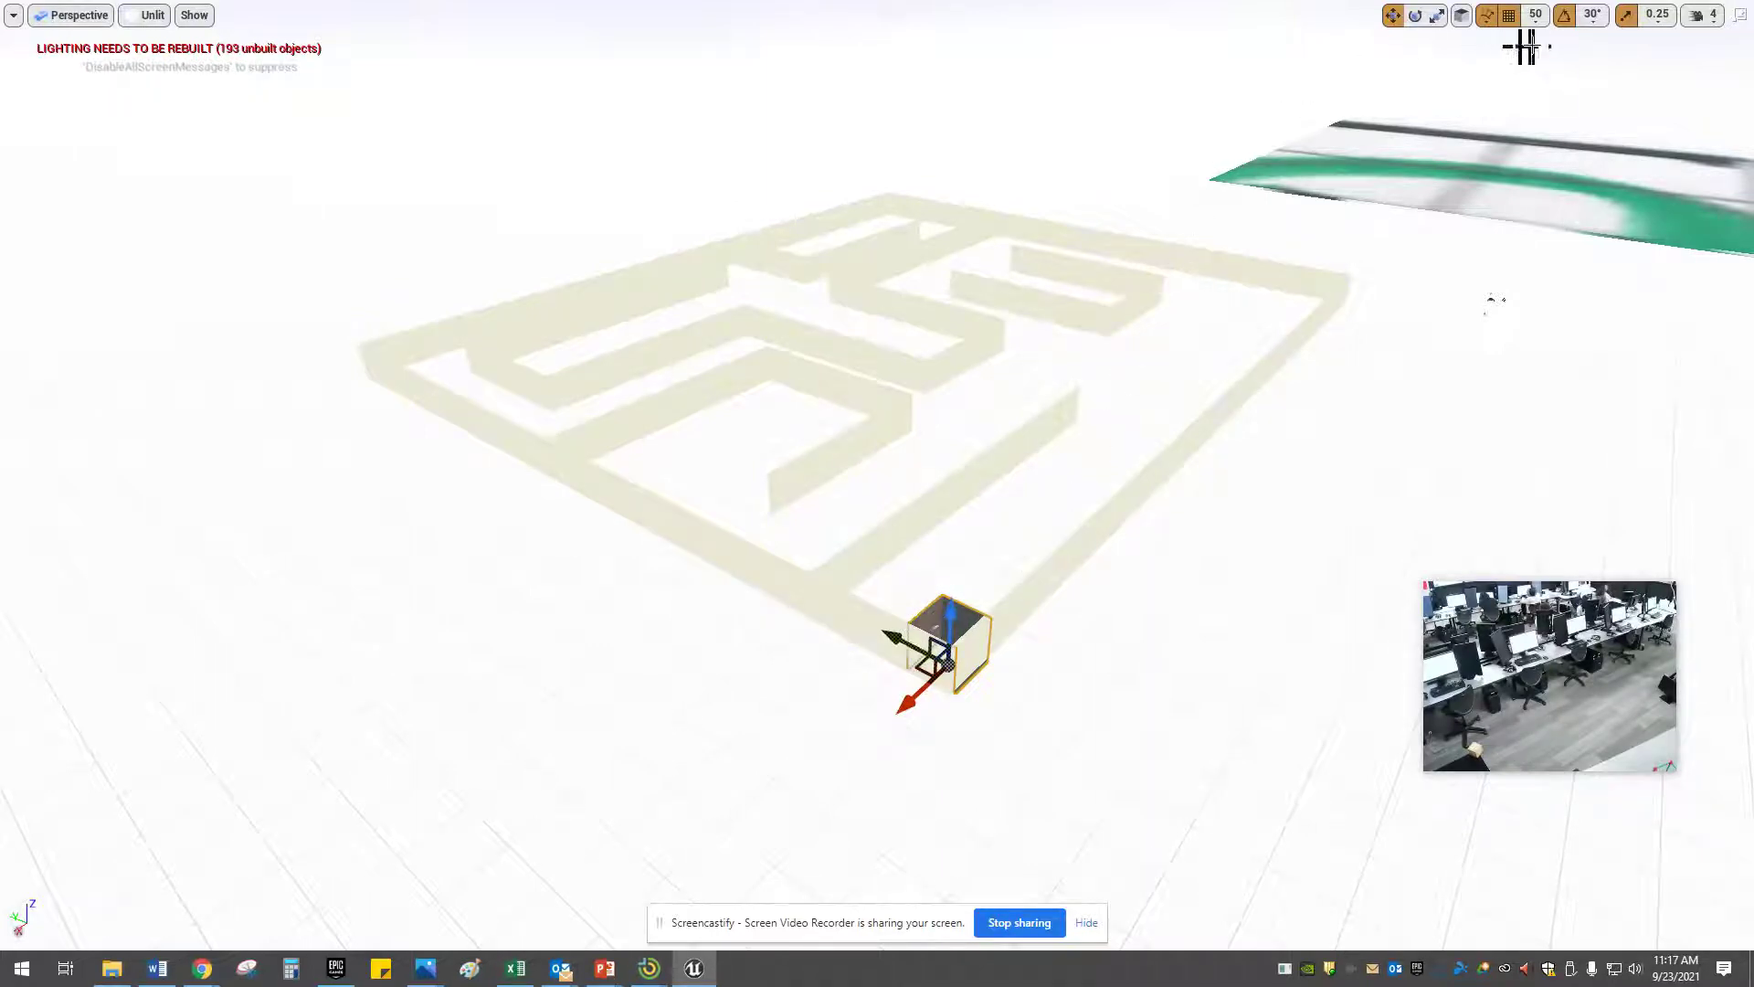
# Set the position grid snap to 500 and duplicate the prototyping cube in a row along the maze's outer wall
pyautogui.click(1537, 15)
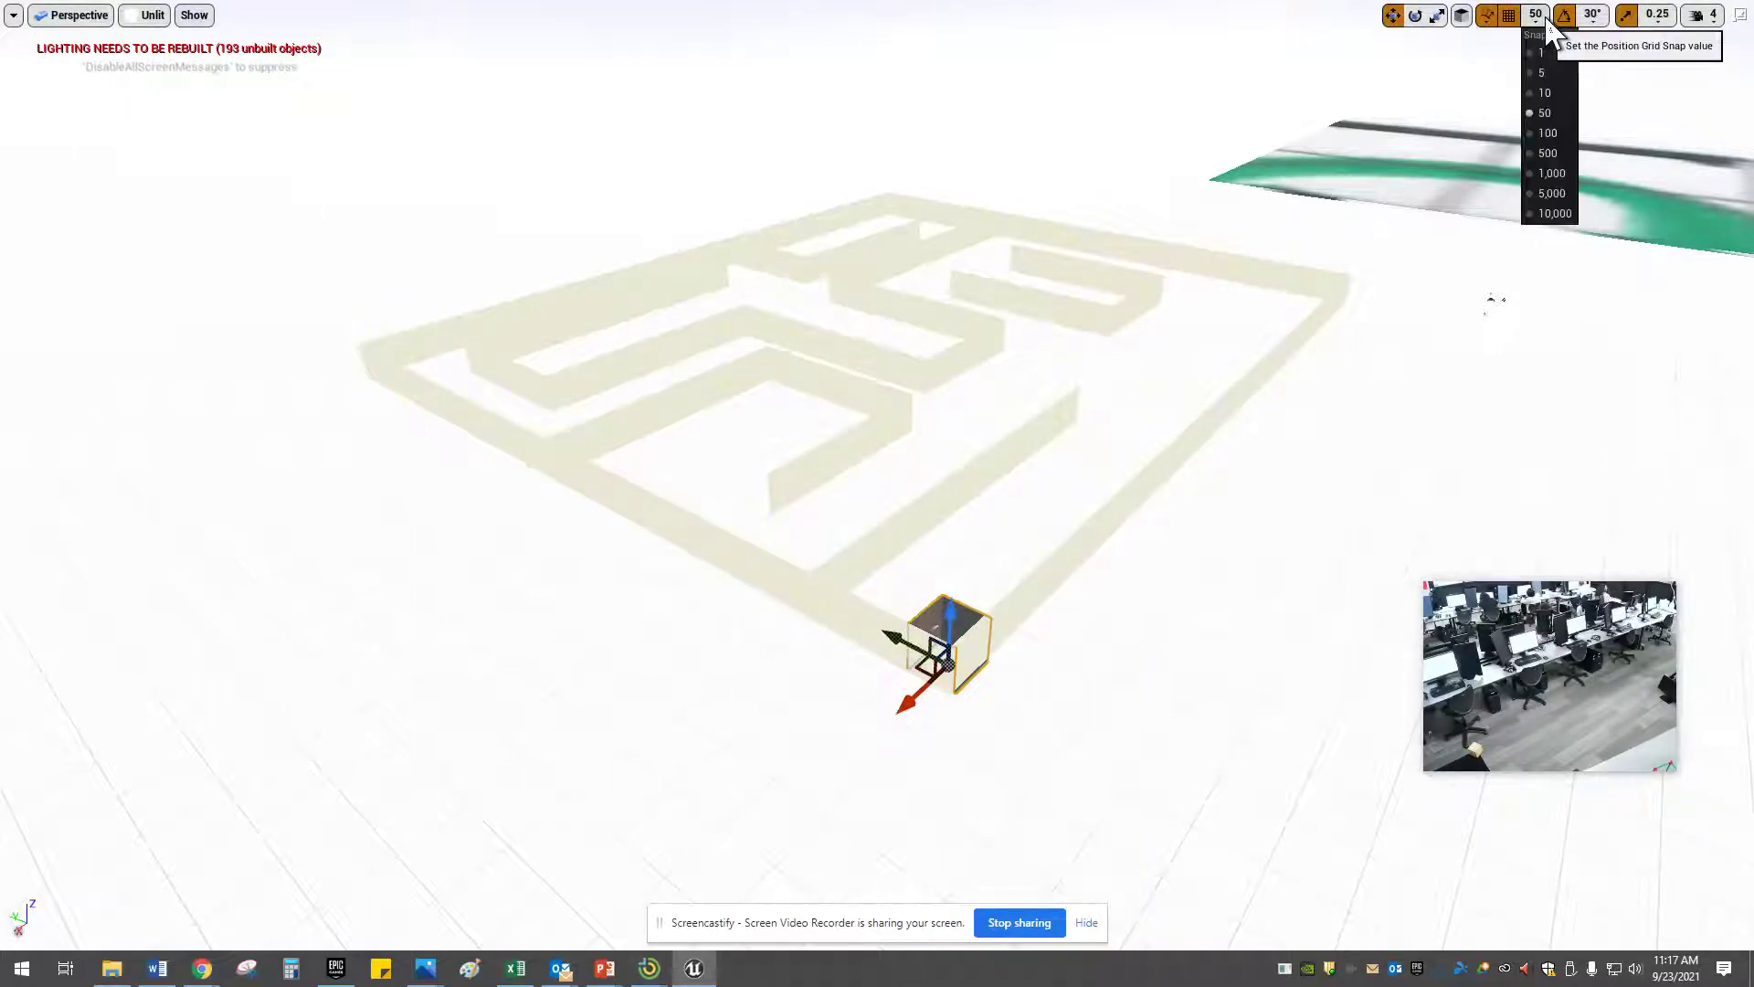
pyautogui.click(1550, 154)
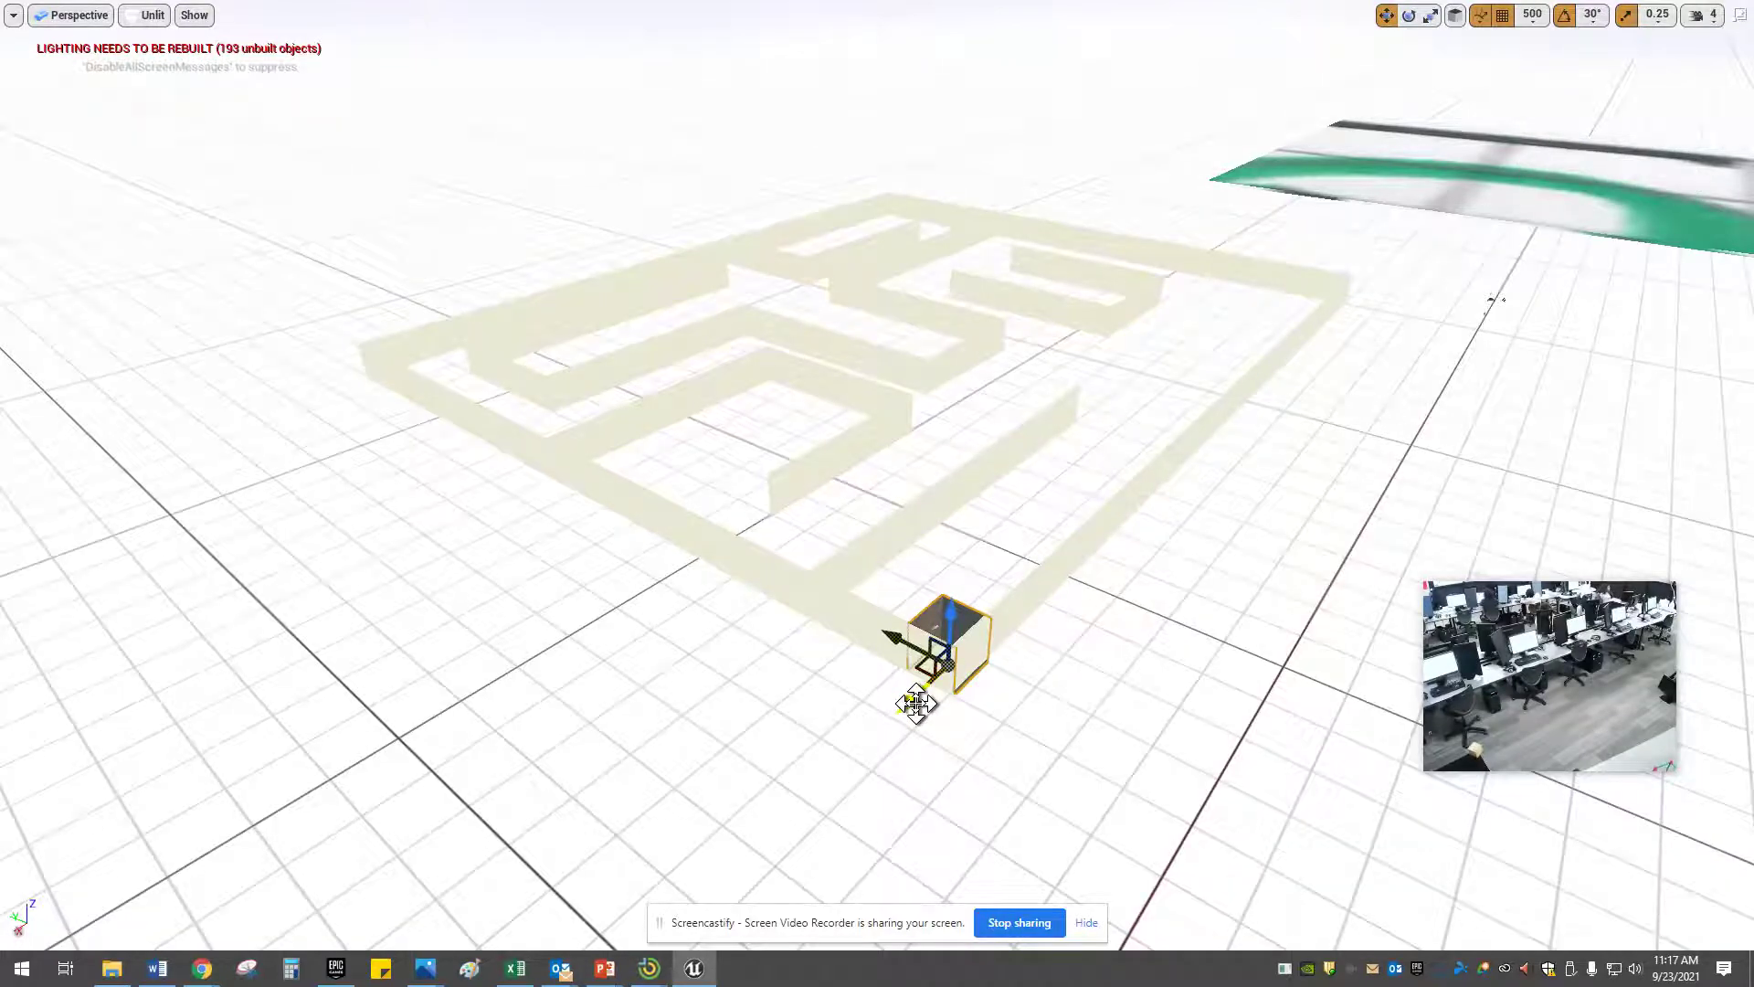
pyautogui.moveTo(923, 699); pyautogui.dragTo(1176, 447)
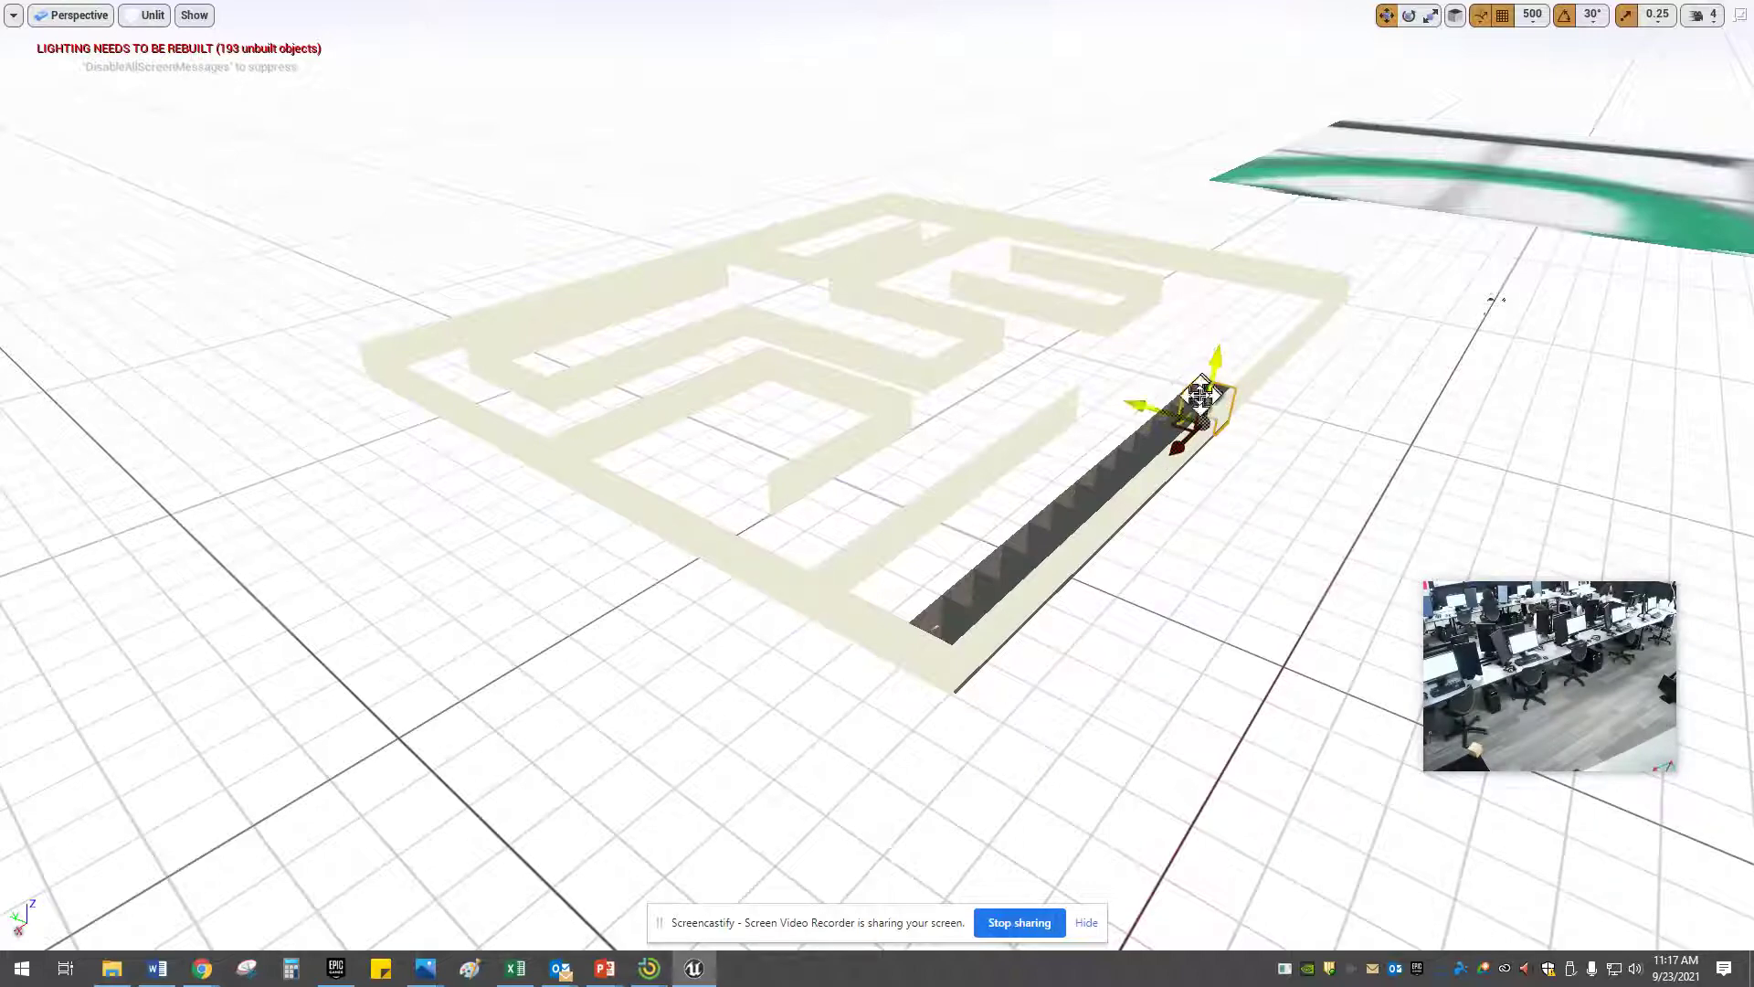
pyautogui.moveTo(1183, 442); pyautogui.dragTo(1213, 404)
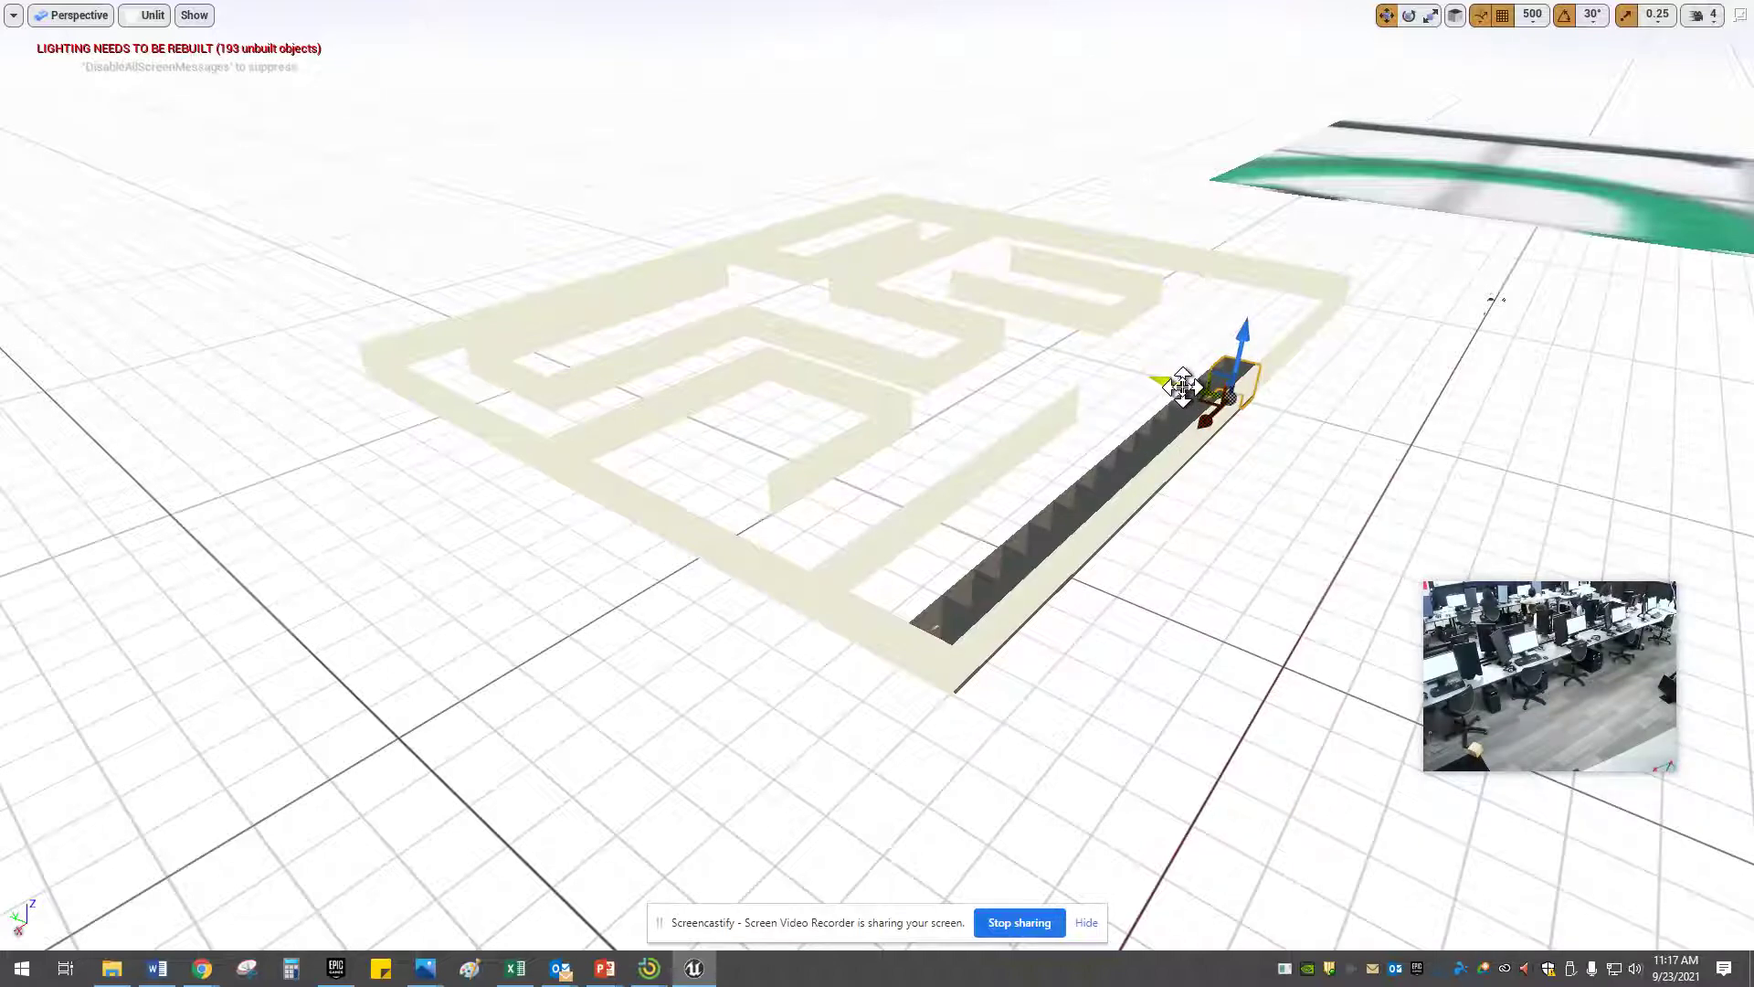
# Turn the row of cube copies across the maze, rotate the end piece and continue duplicating it toward the opposite side
pyautogui.moveTo(1185, 398); pyautogui.dragTo(993, 405)
pyautogui.press('e')
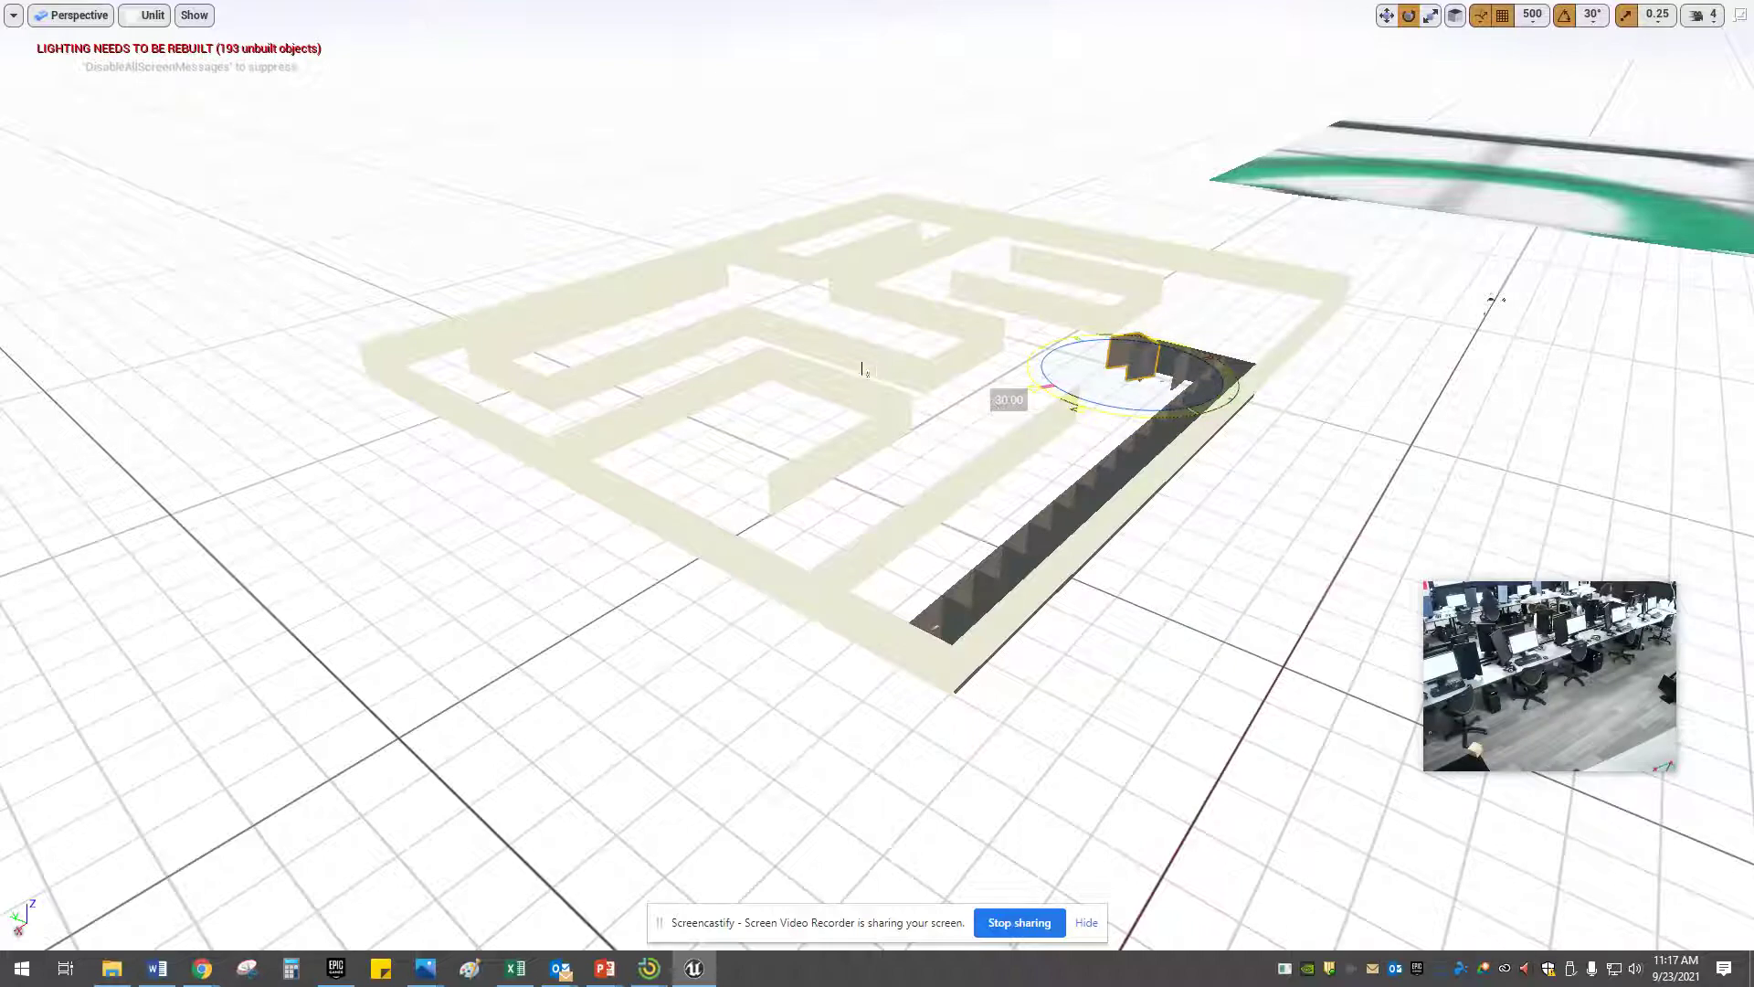
pyautogui.moveTo(864, 370); pyautogui.dragTo(530, 278)
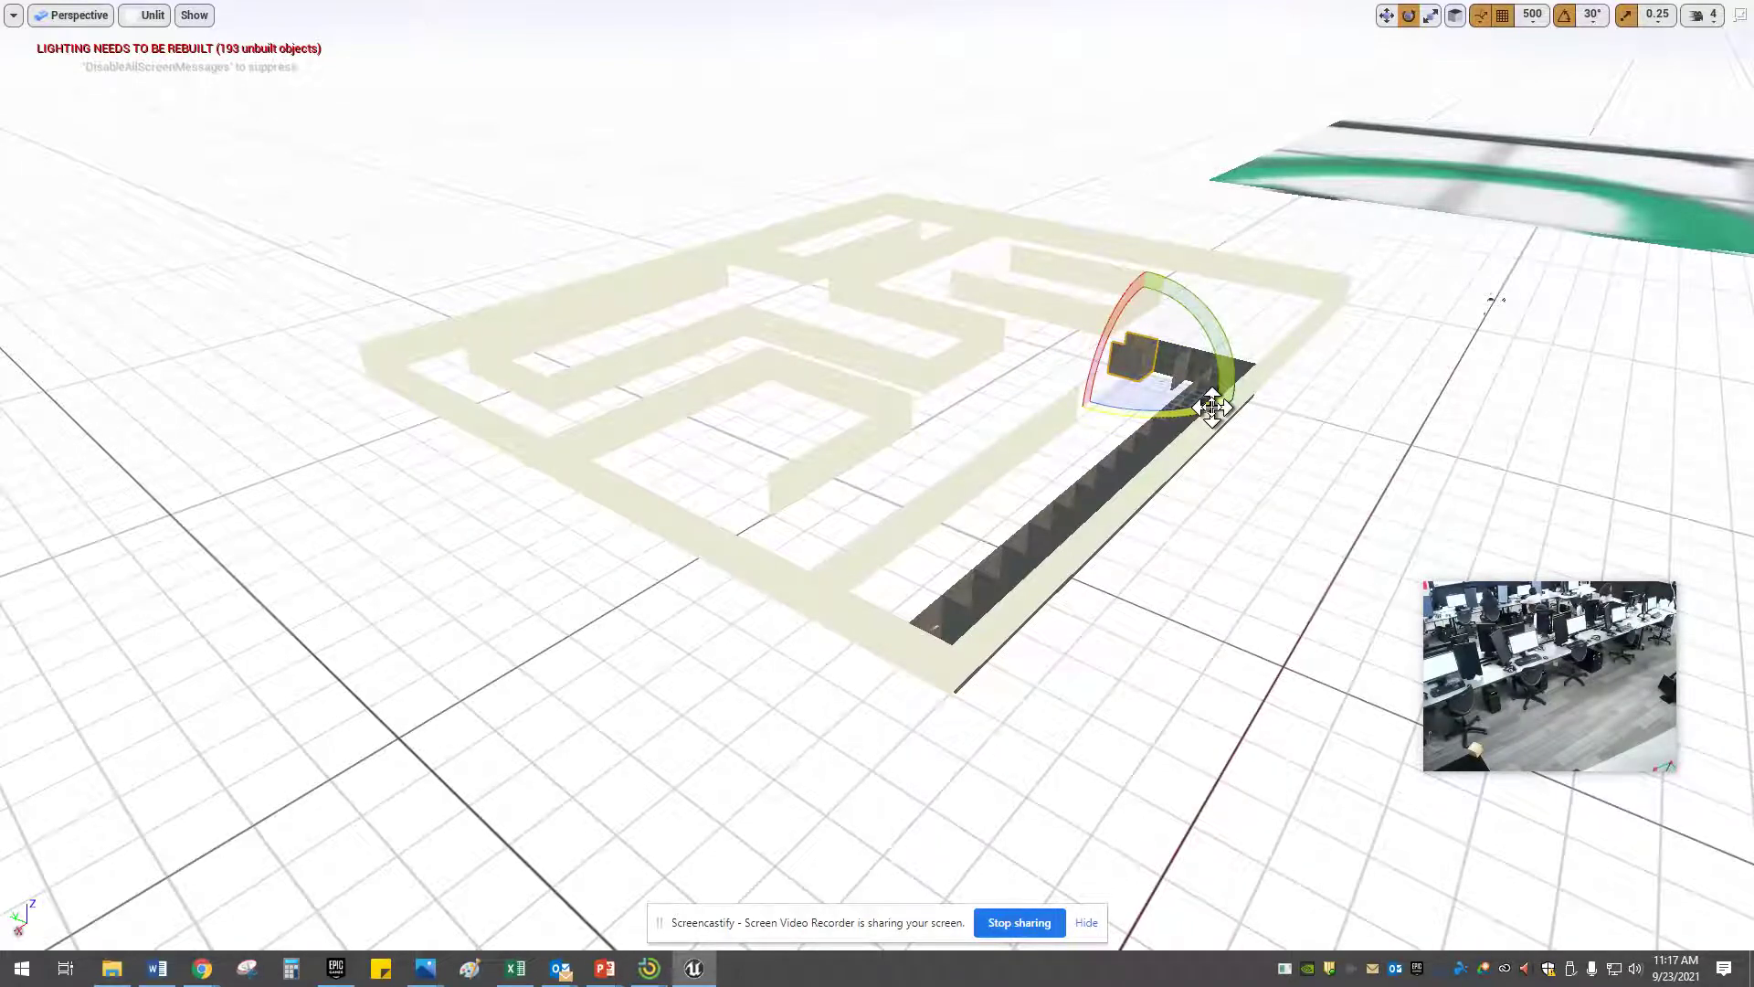
pyautogui.press('w')
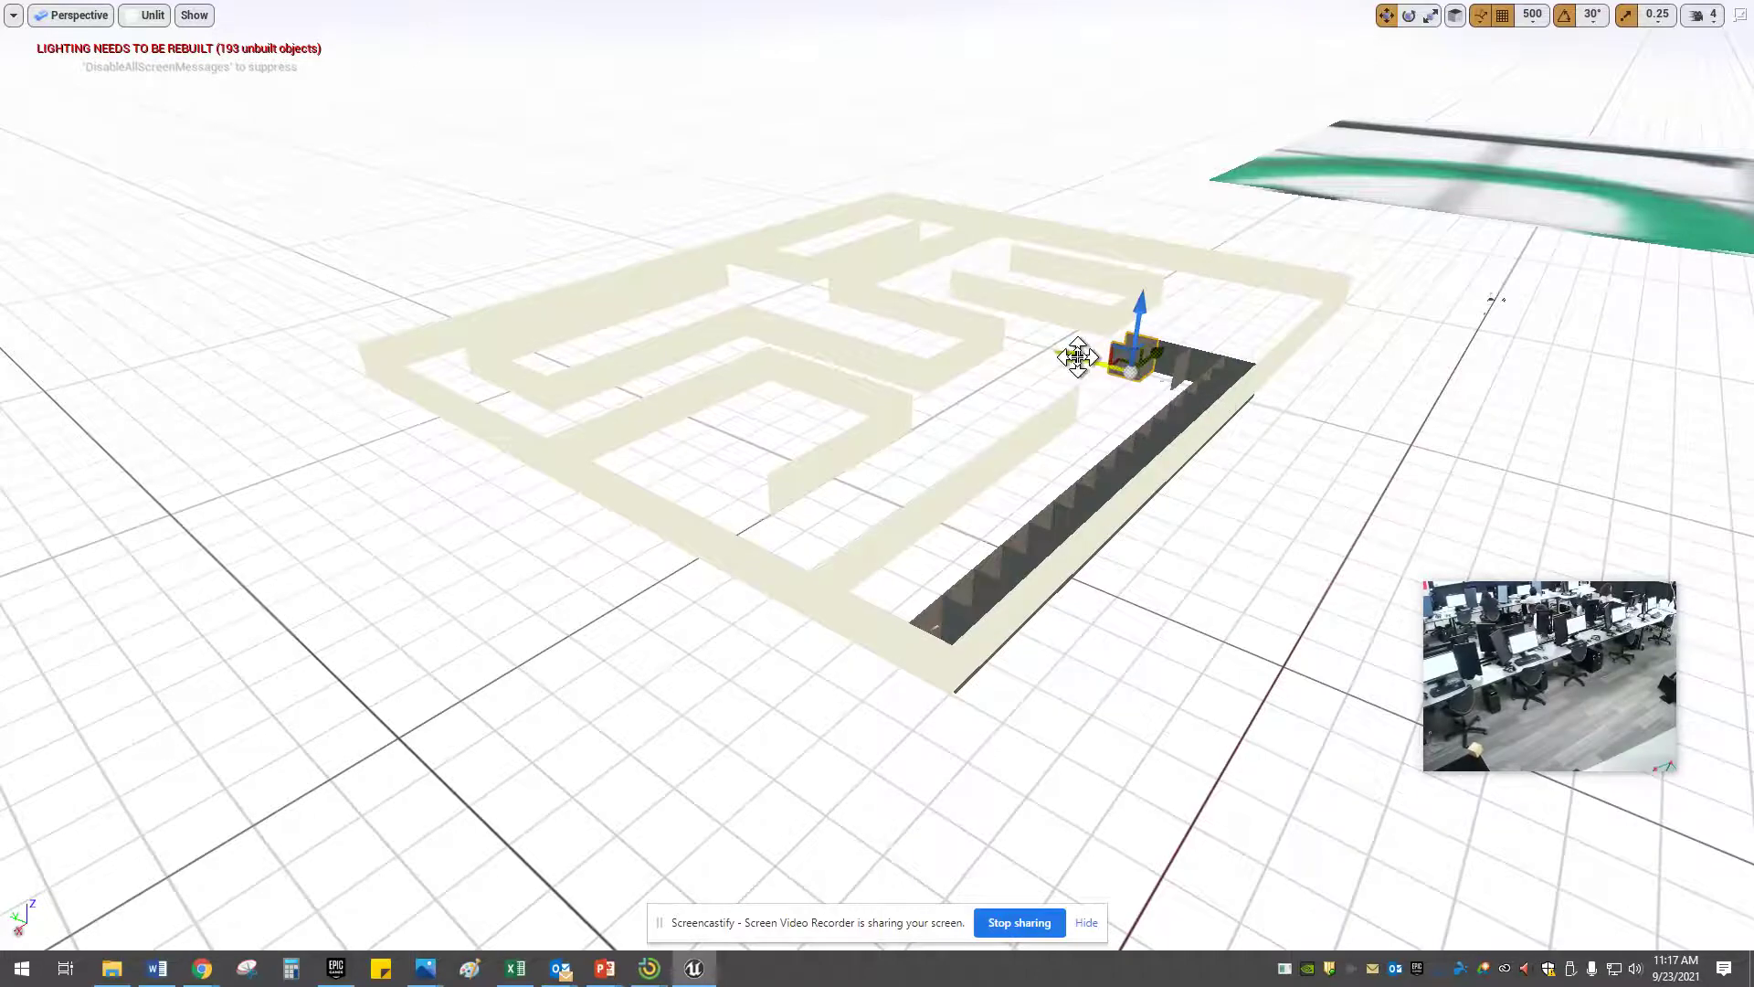
pyautogui.moveTo(1077, 358); pyautogui.dragTo(803, 276)
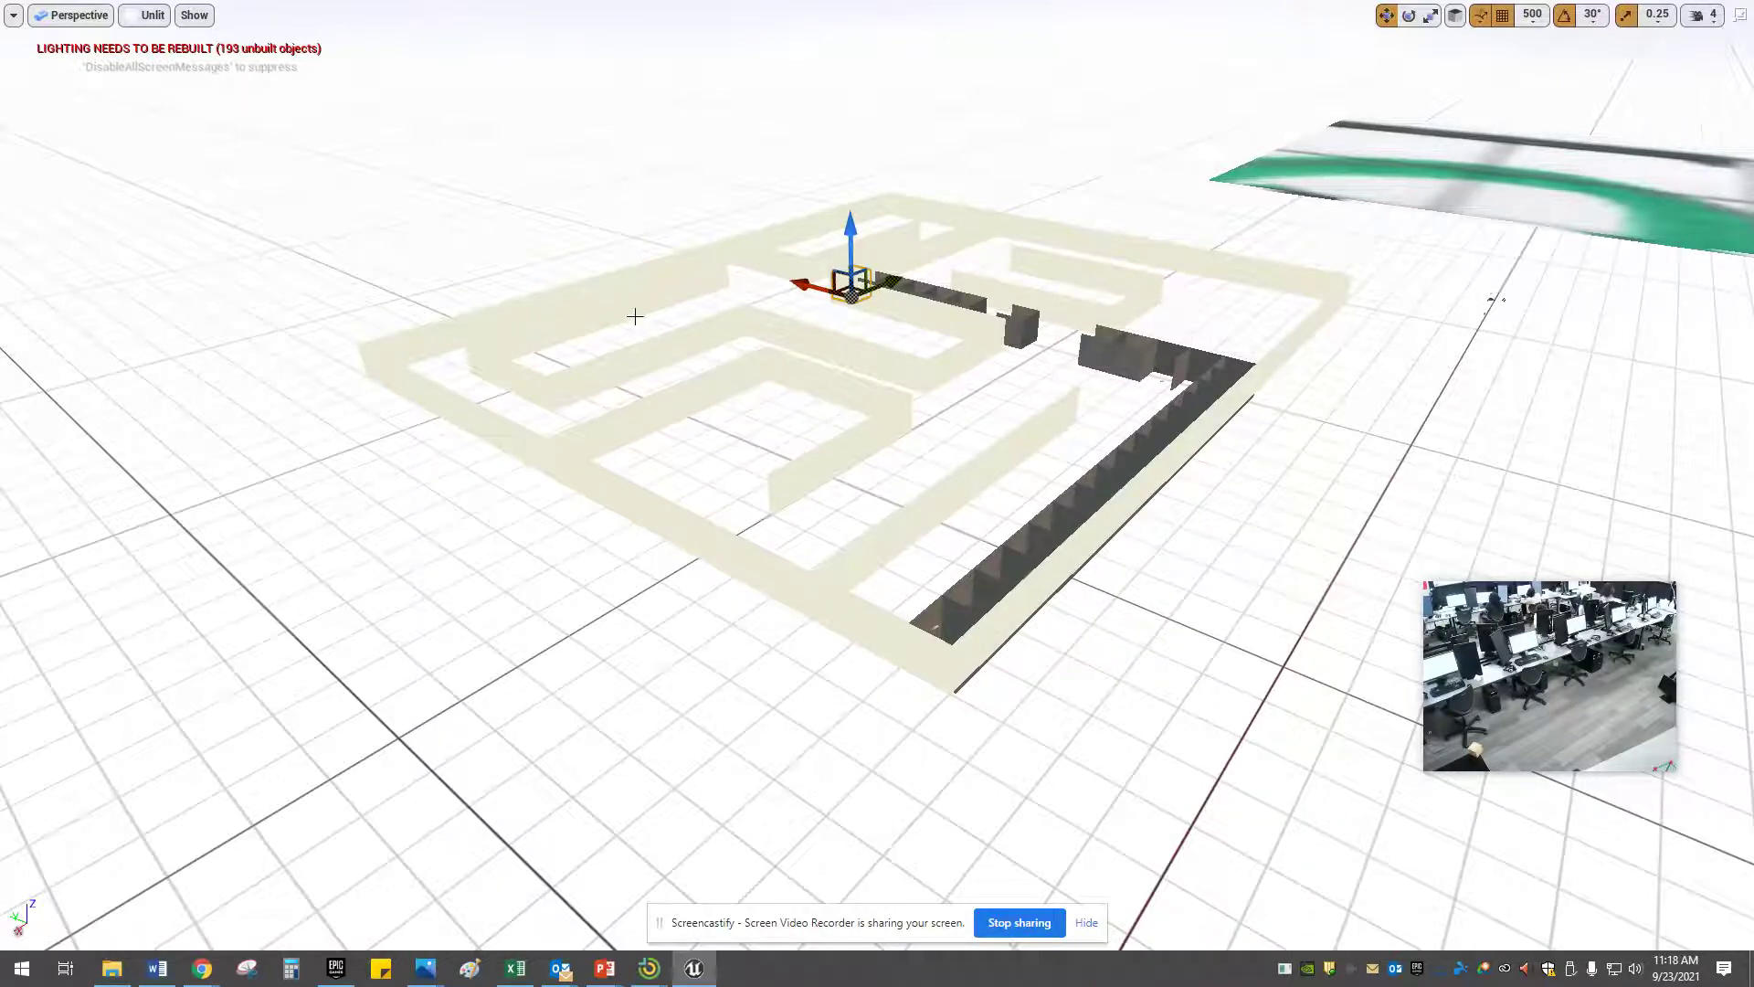
# Return to the normal editor layout, save the building level and open the buildingWITHjudgedBSP level
pyautogui.moveTo(1067, 562); pyautogui.dragTo(1060, 562, button='right')
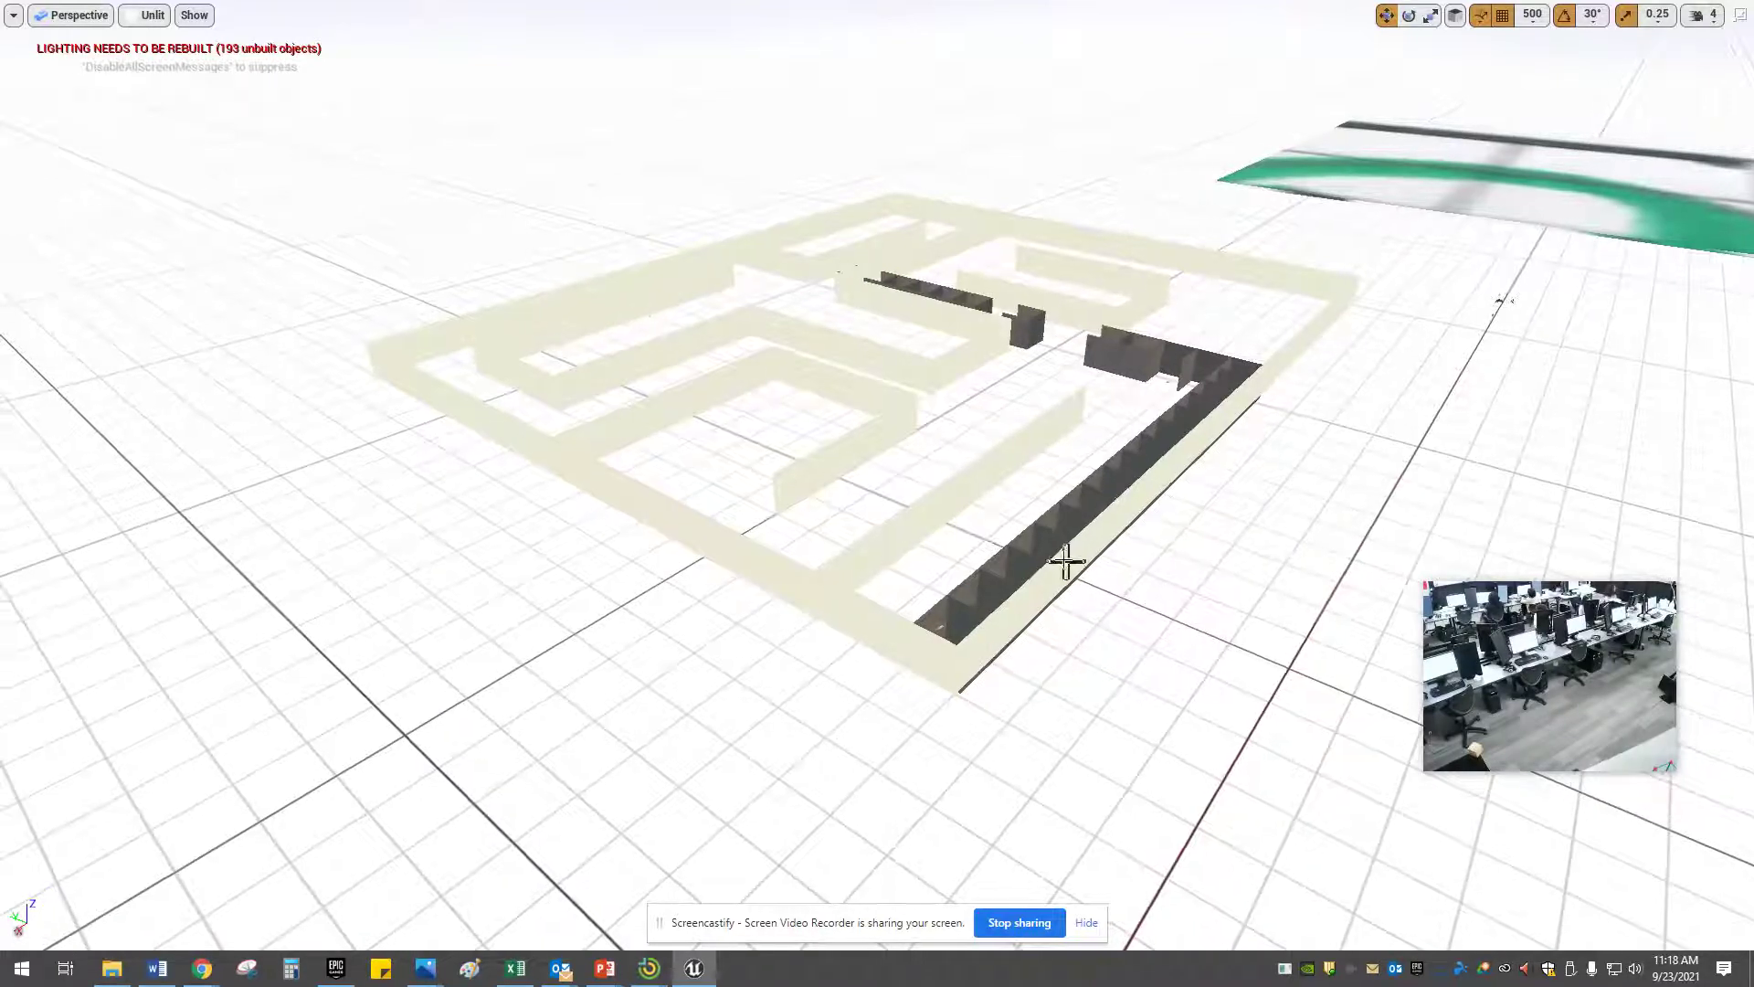
pyautogui.press('g')
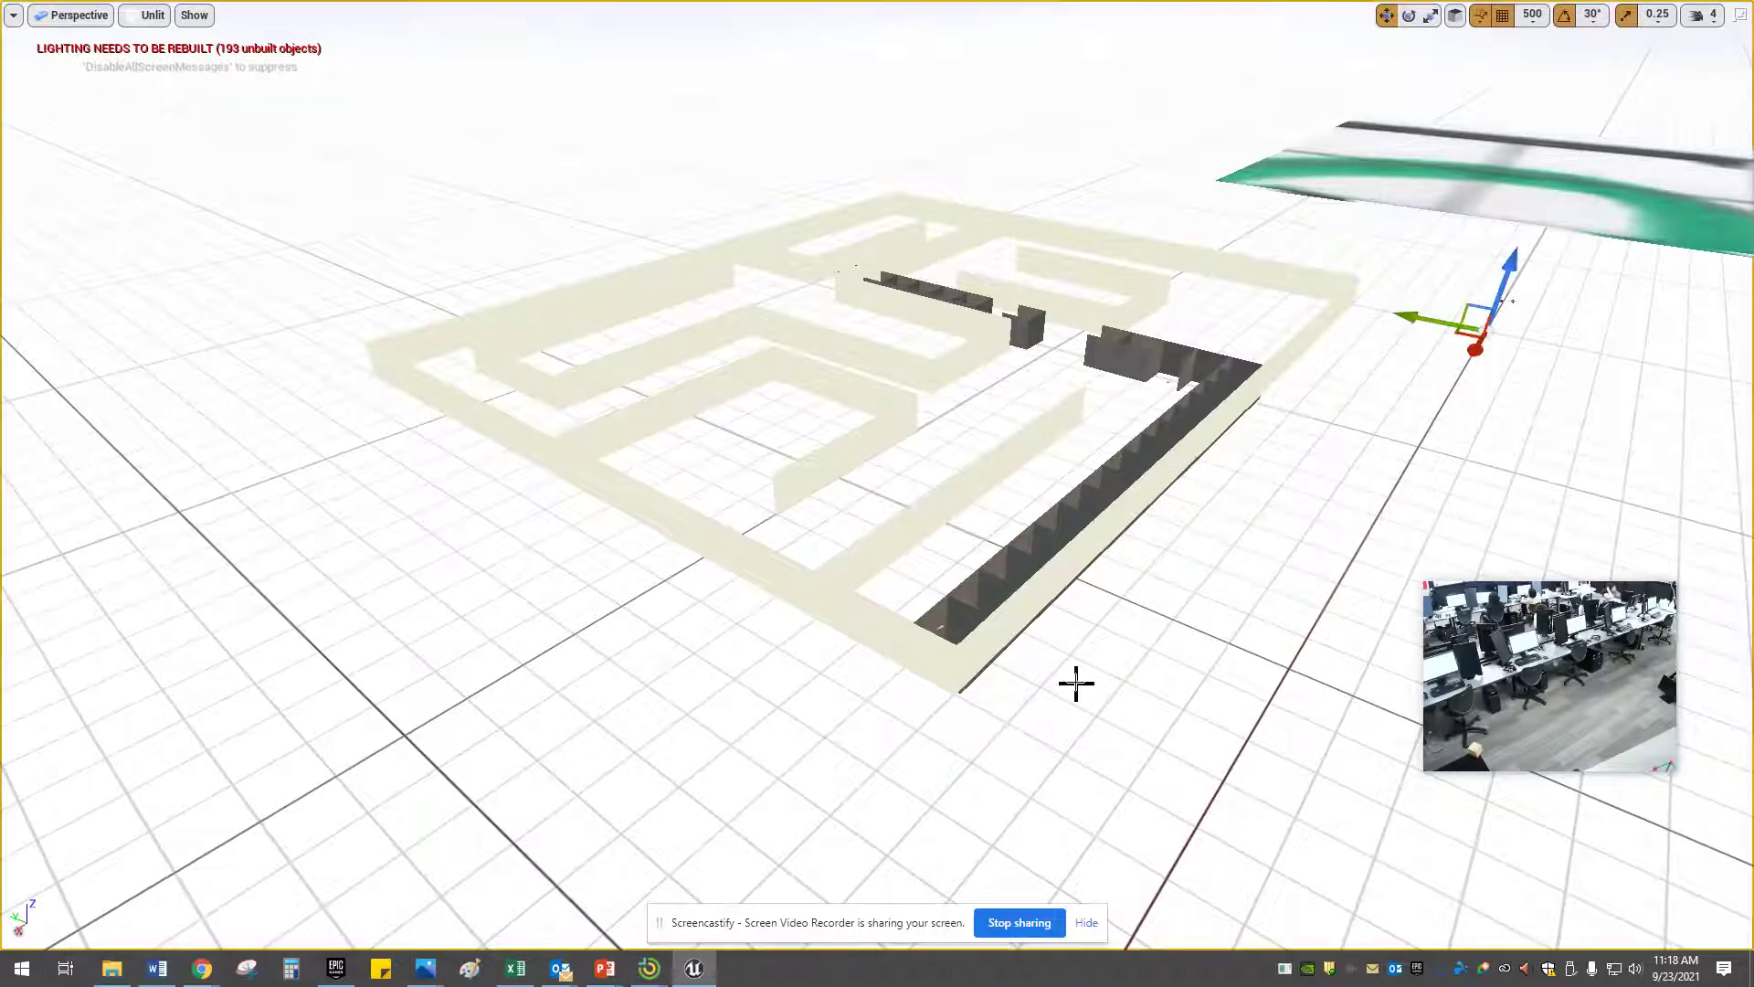
pyautogui.press('F11')
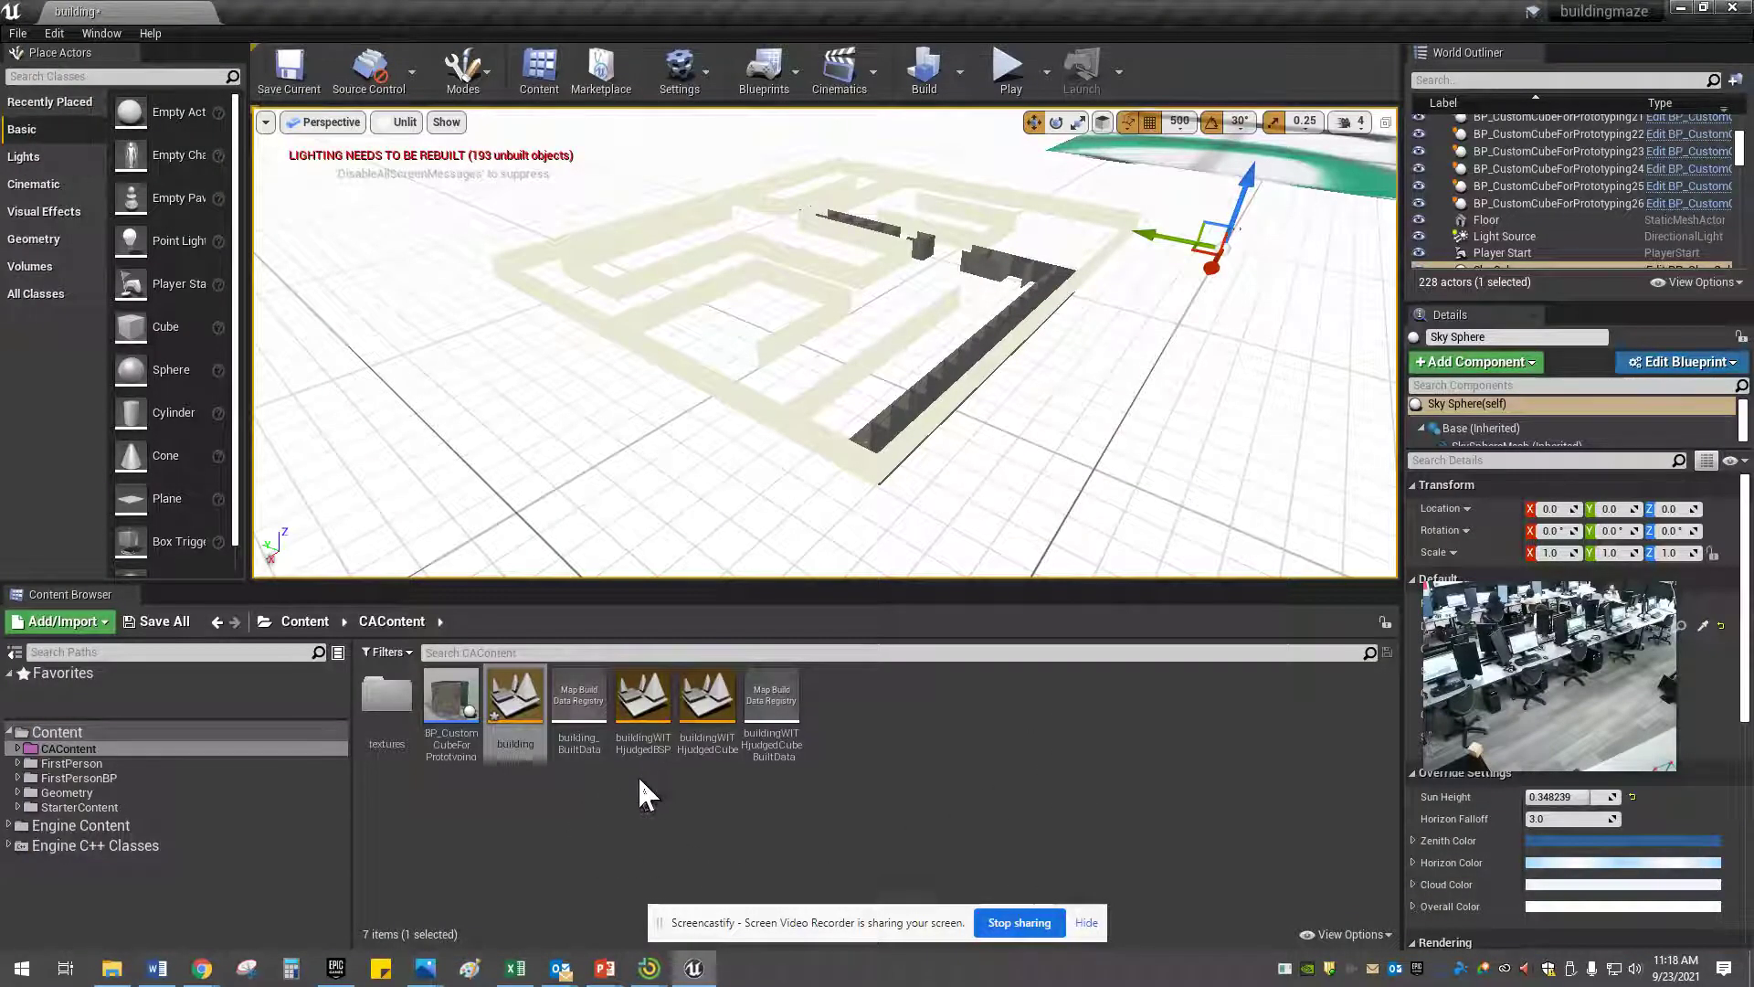
pyautogui.doubleClick(643, 694)
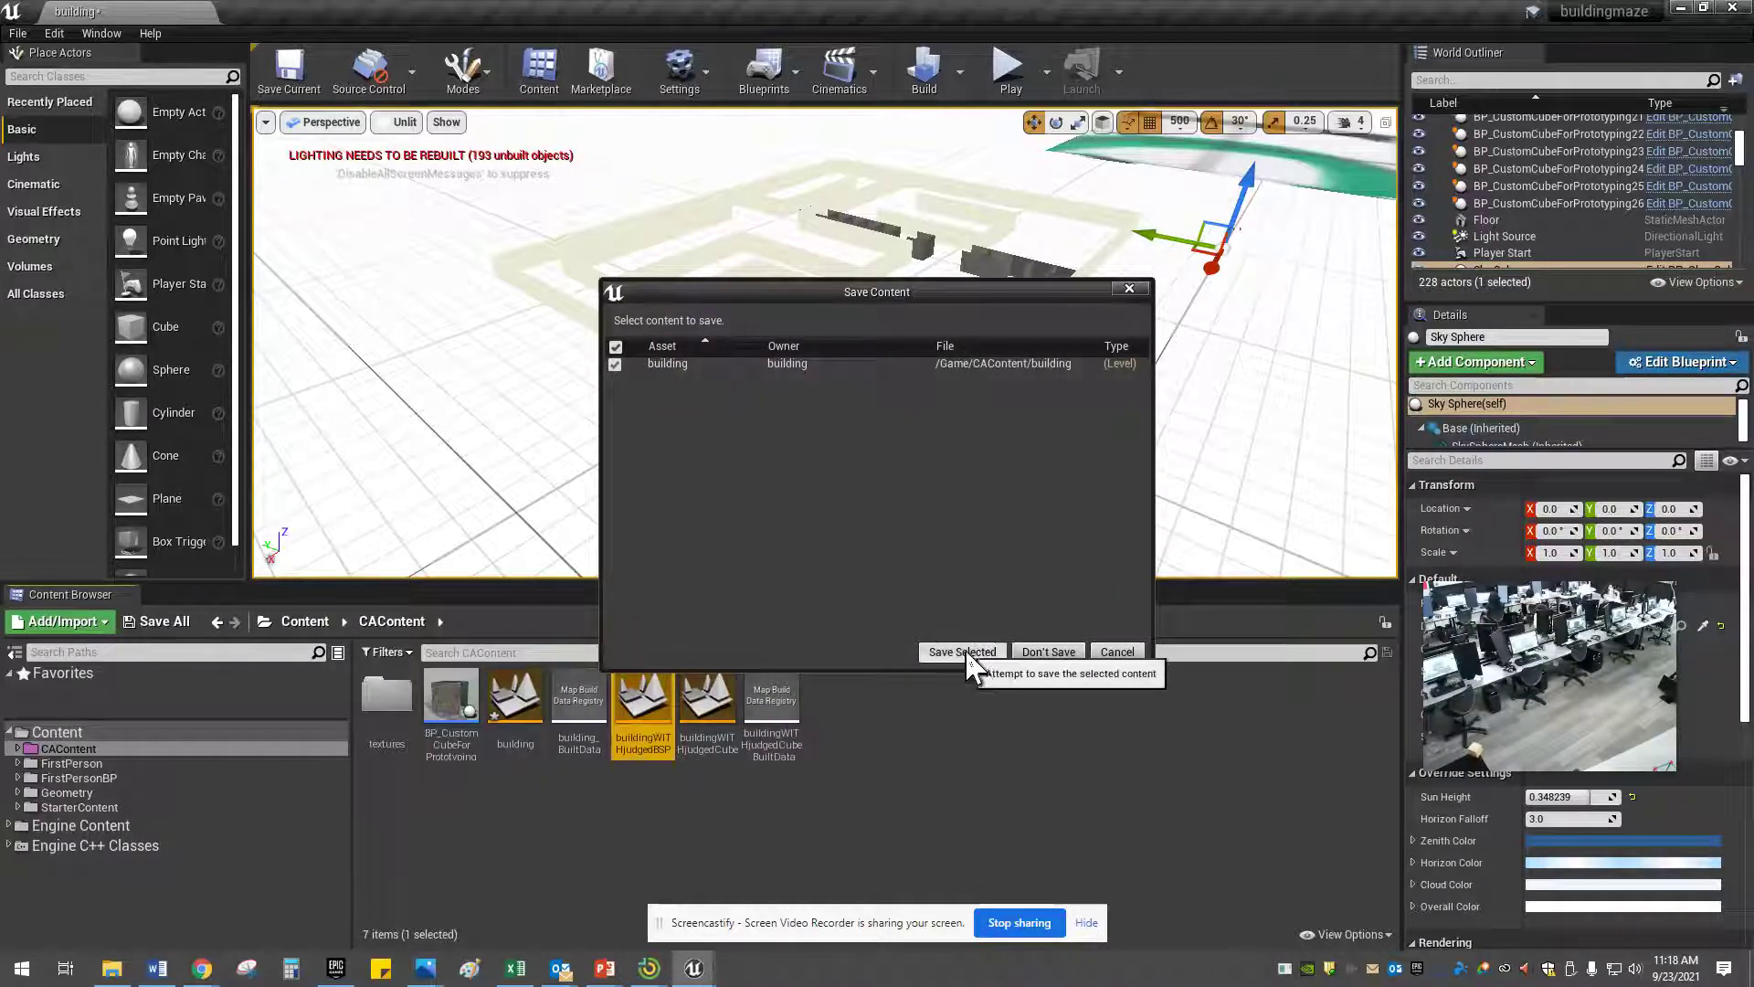
pyautogui.click(971, 653)
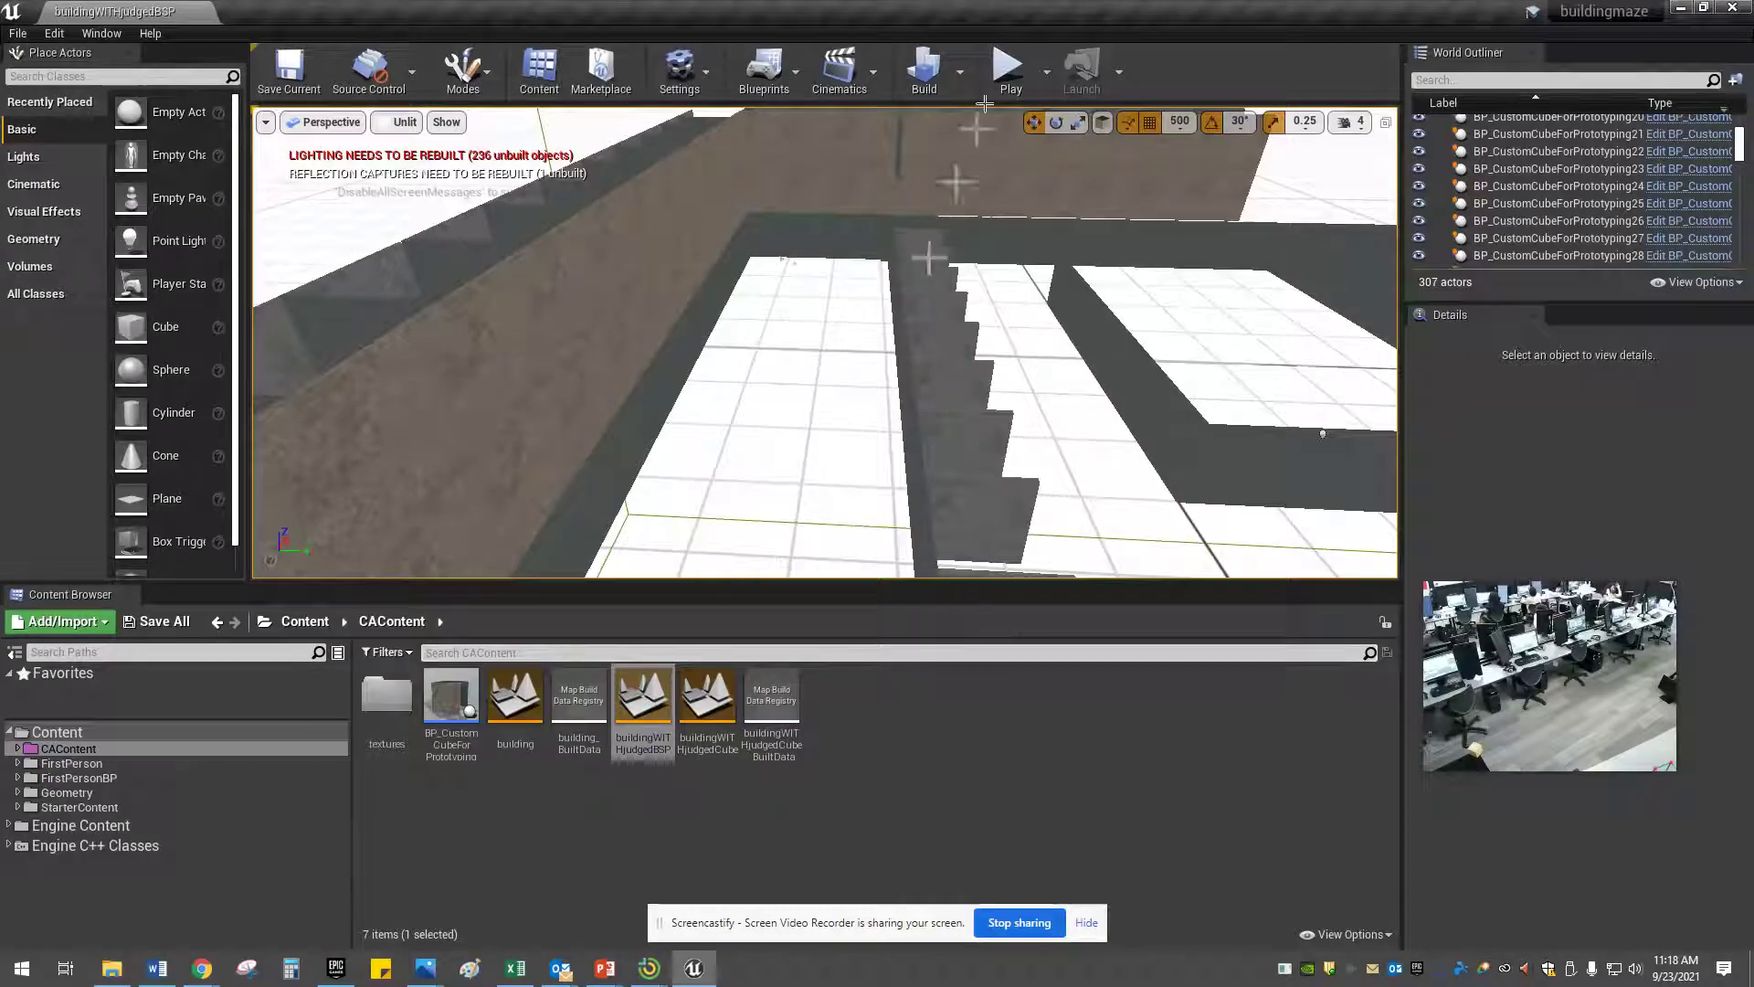
# Play the buildingWITHjudgedBSP level, walking between the walls and firing at them to examine the stacked stories
pyautogui.click(1009, 69)
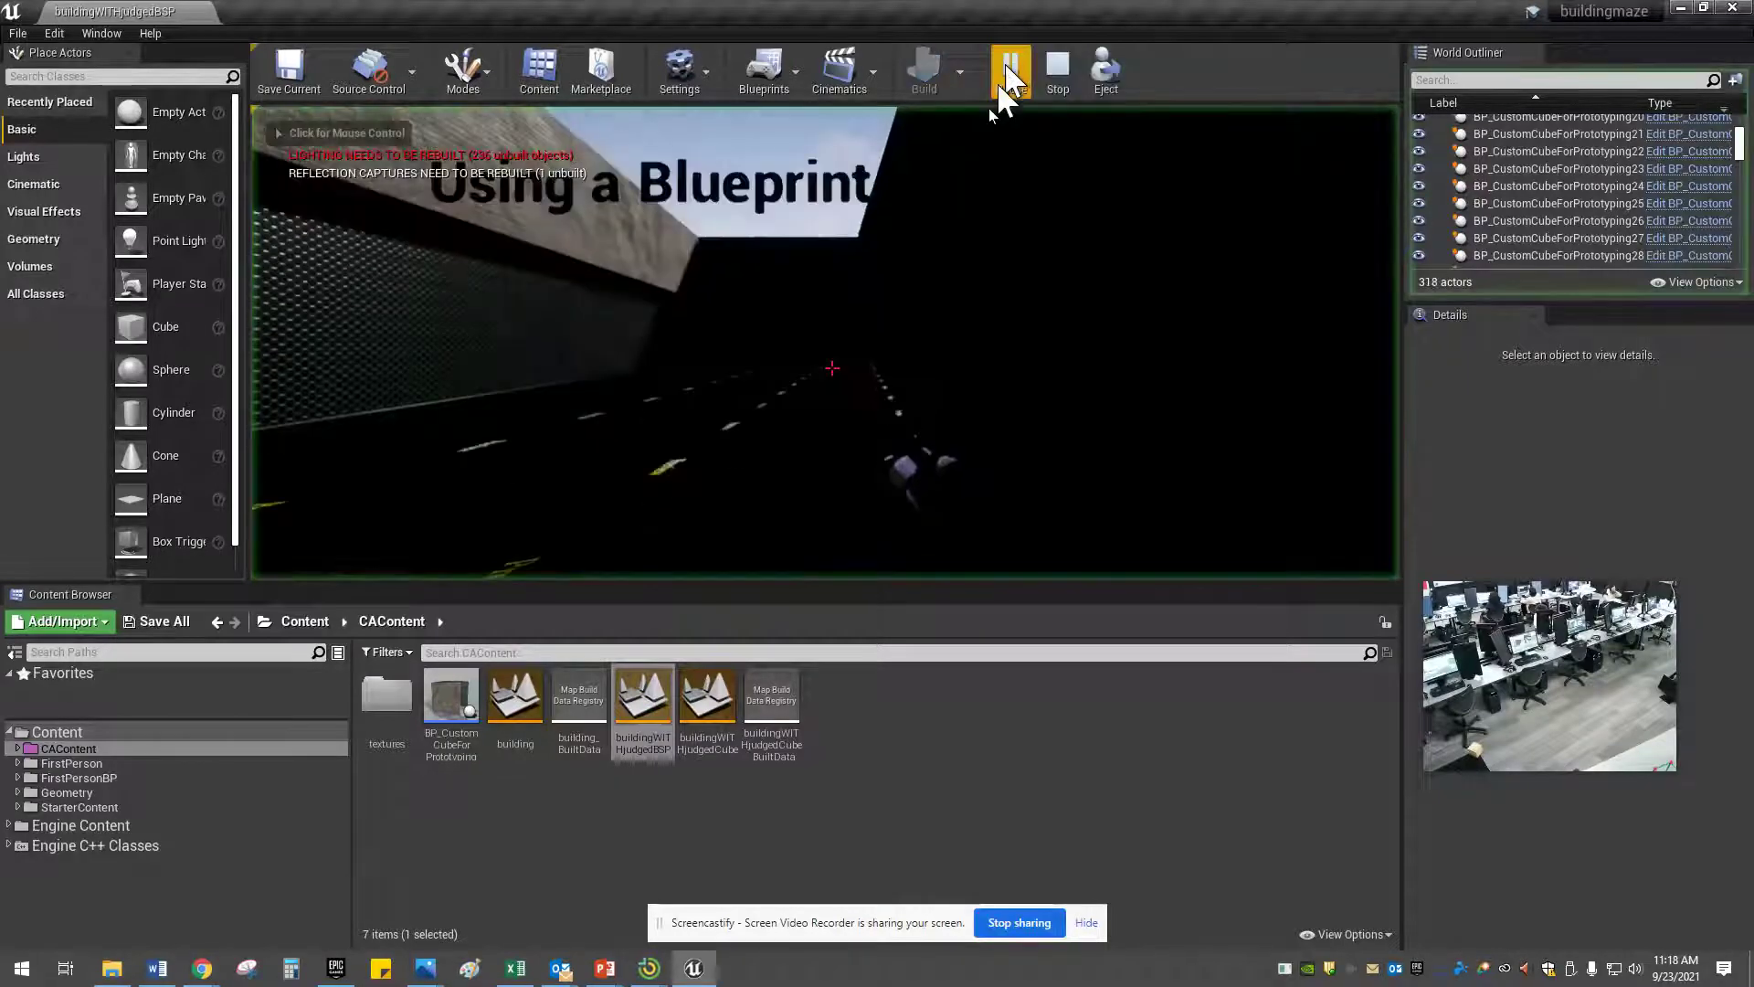
pyautogui.click(792, 342)
pyautogui.press('w')
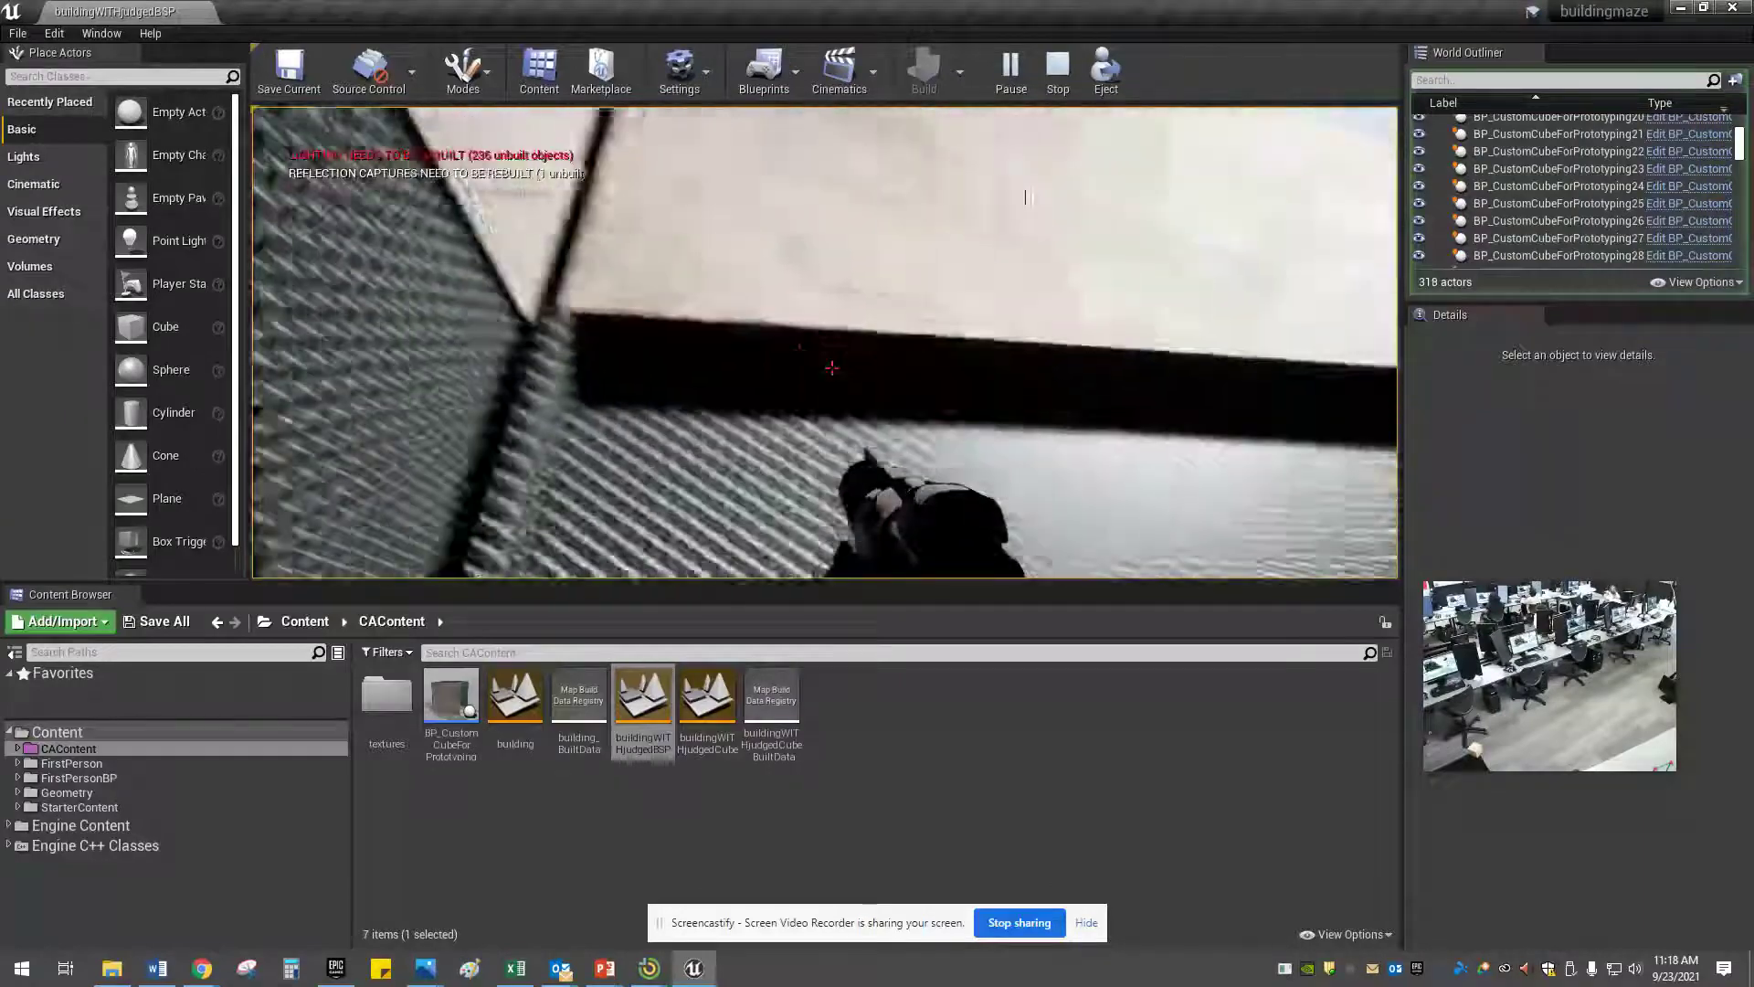
pyautogui.click(1265, 406)
pyautogui.click(1265, 406)
pyautogui.click(1265, 393)
pyautogui.click(1264, 343)
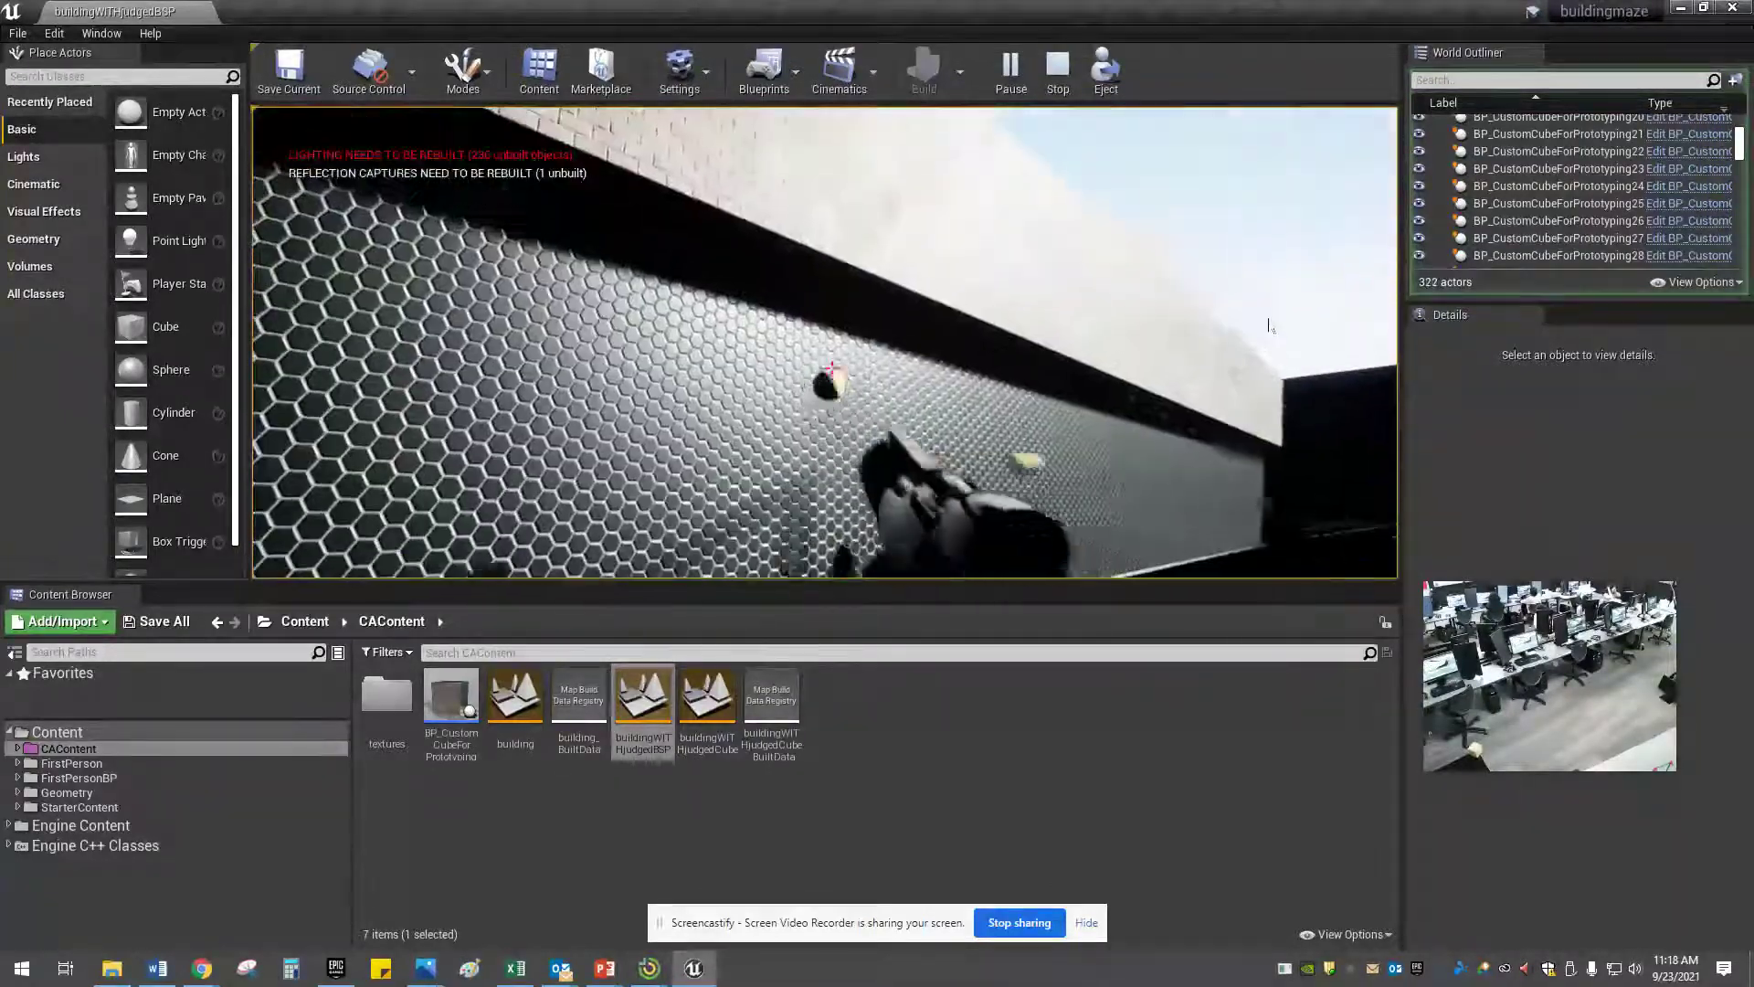
pyautogui.click(1260, 288)
pyautogui.click(1255, 215)
pyautogui.click(1254, 173)
pyautogui.click(1254, 156)
pyautogui.click(1241, 119)
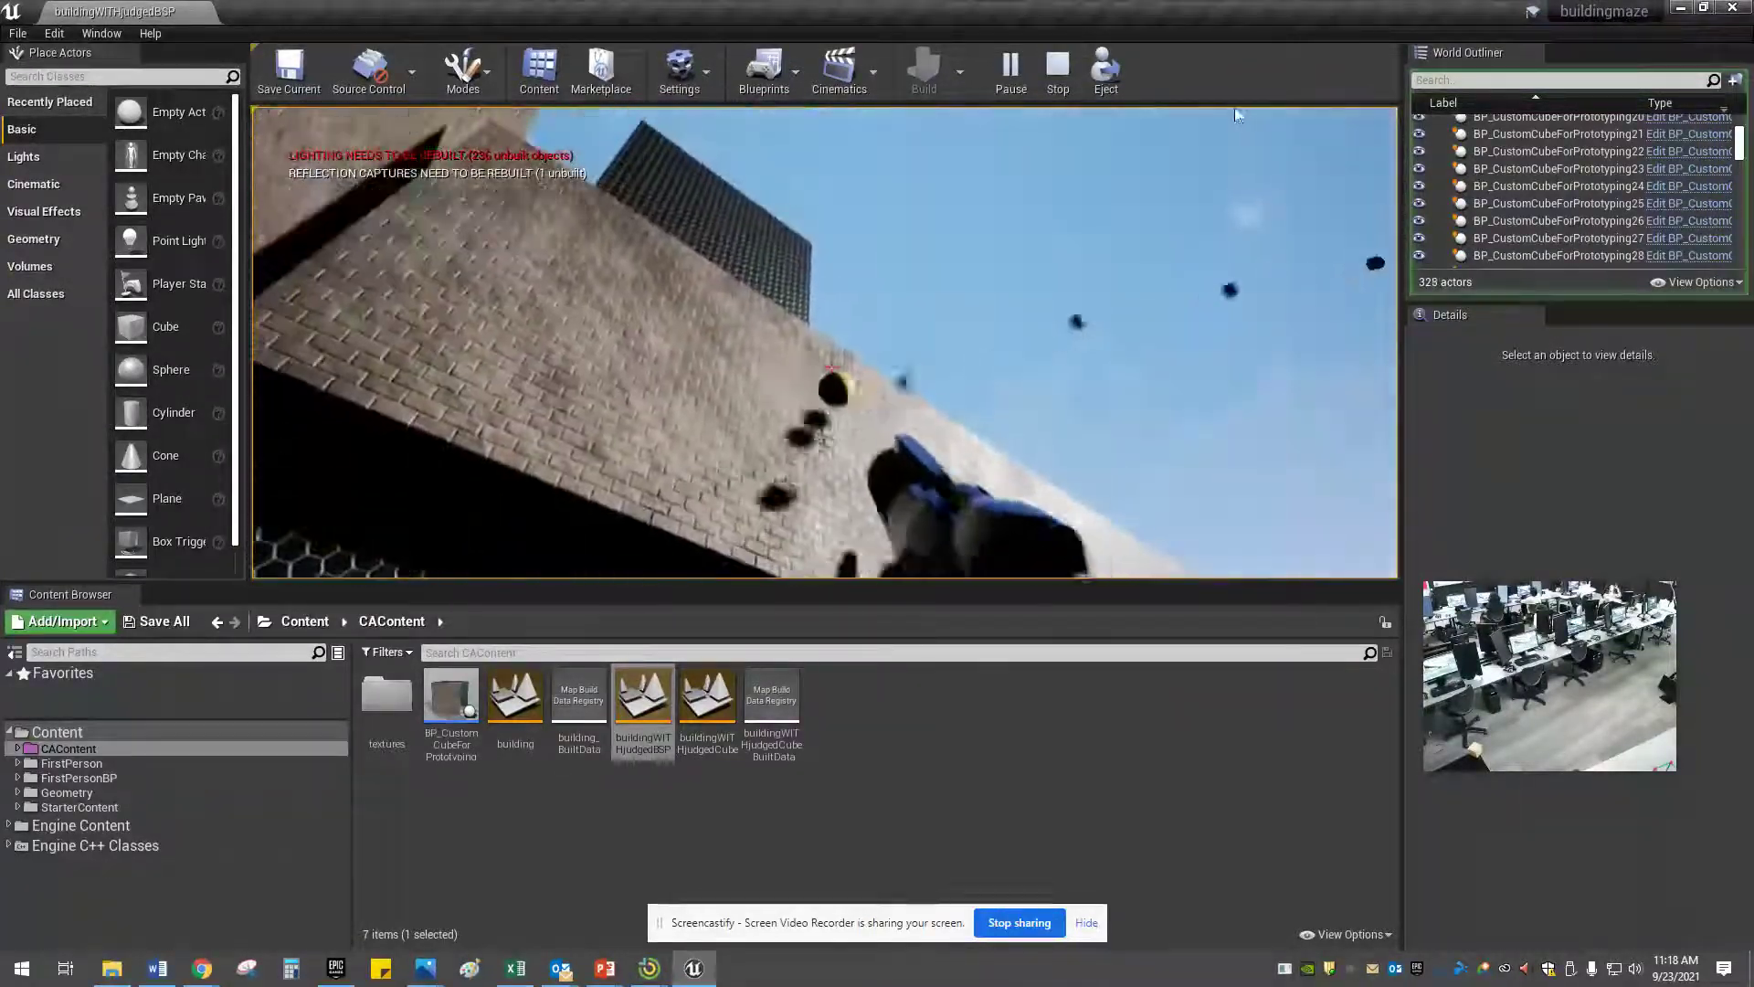
pyautogui.click(1226, 108)
pyautogui.click(1170, 107)
pyautogui.click(1120, 107)
pyautogui.click(1124, 116)
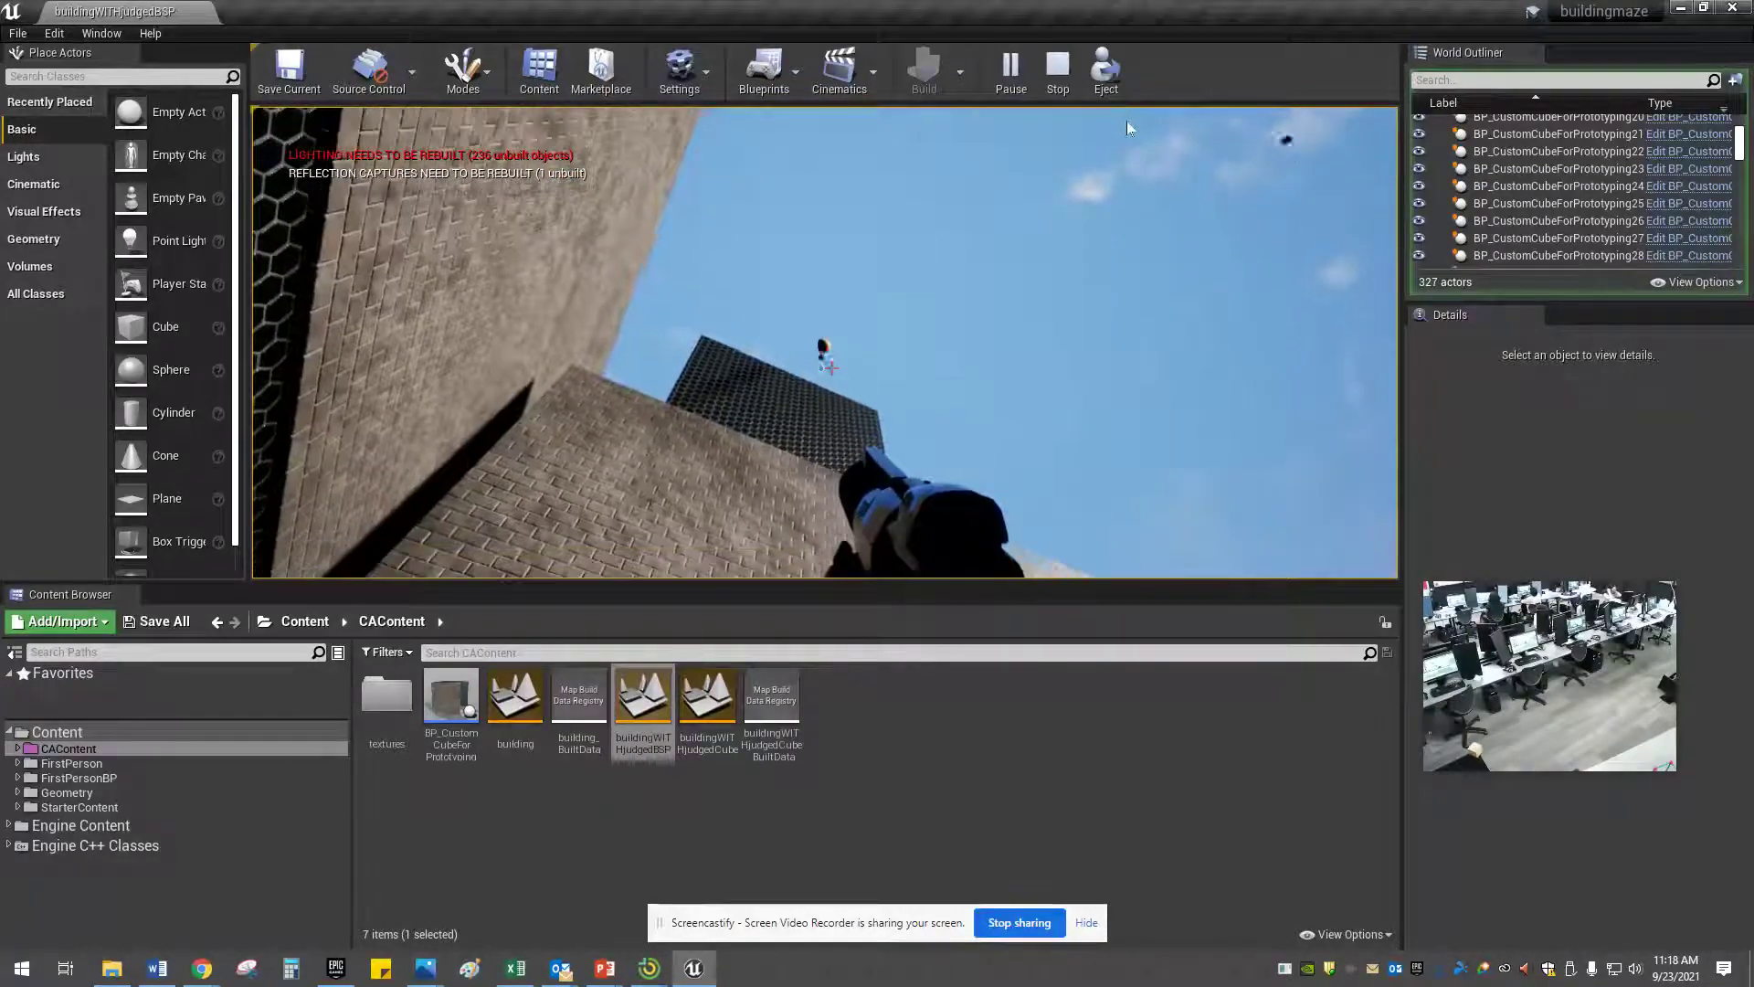
pyautogui.press('w')
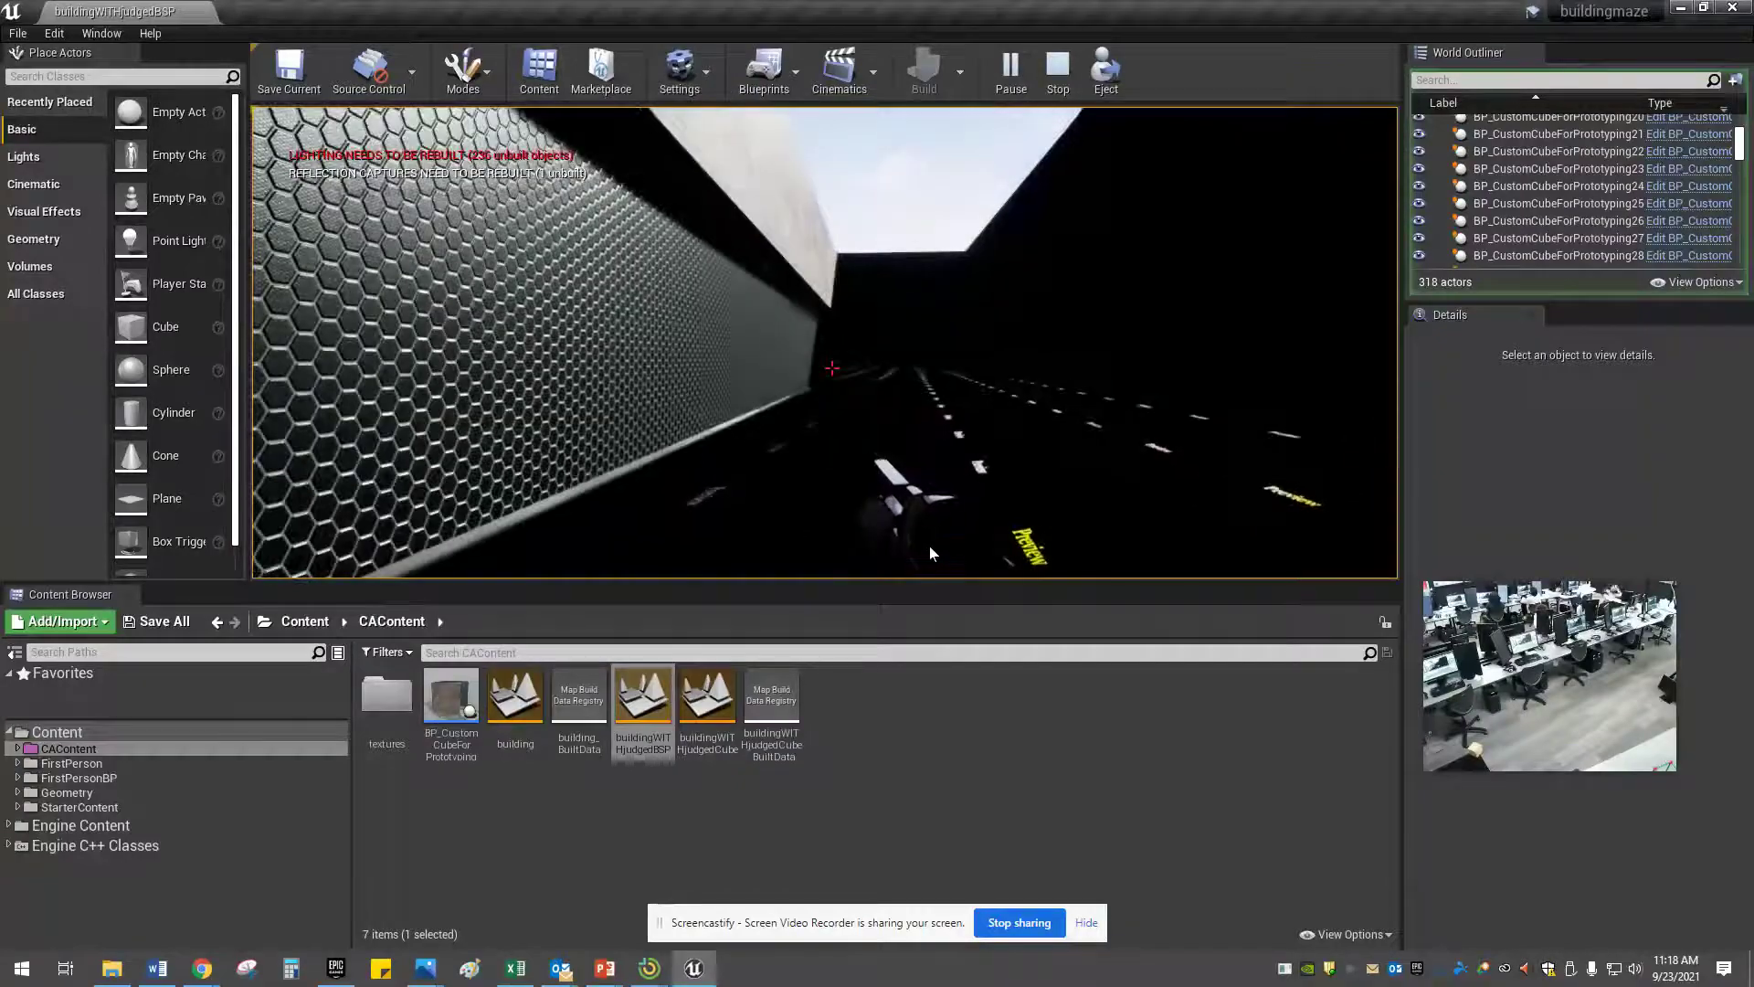
# Examine the running level full screen in wireframe view, looking around its walls before releasing the mouse from the game
pyautogui.press('F11')
pyautogui.press('F1')
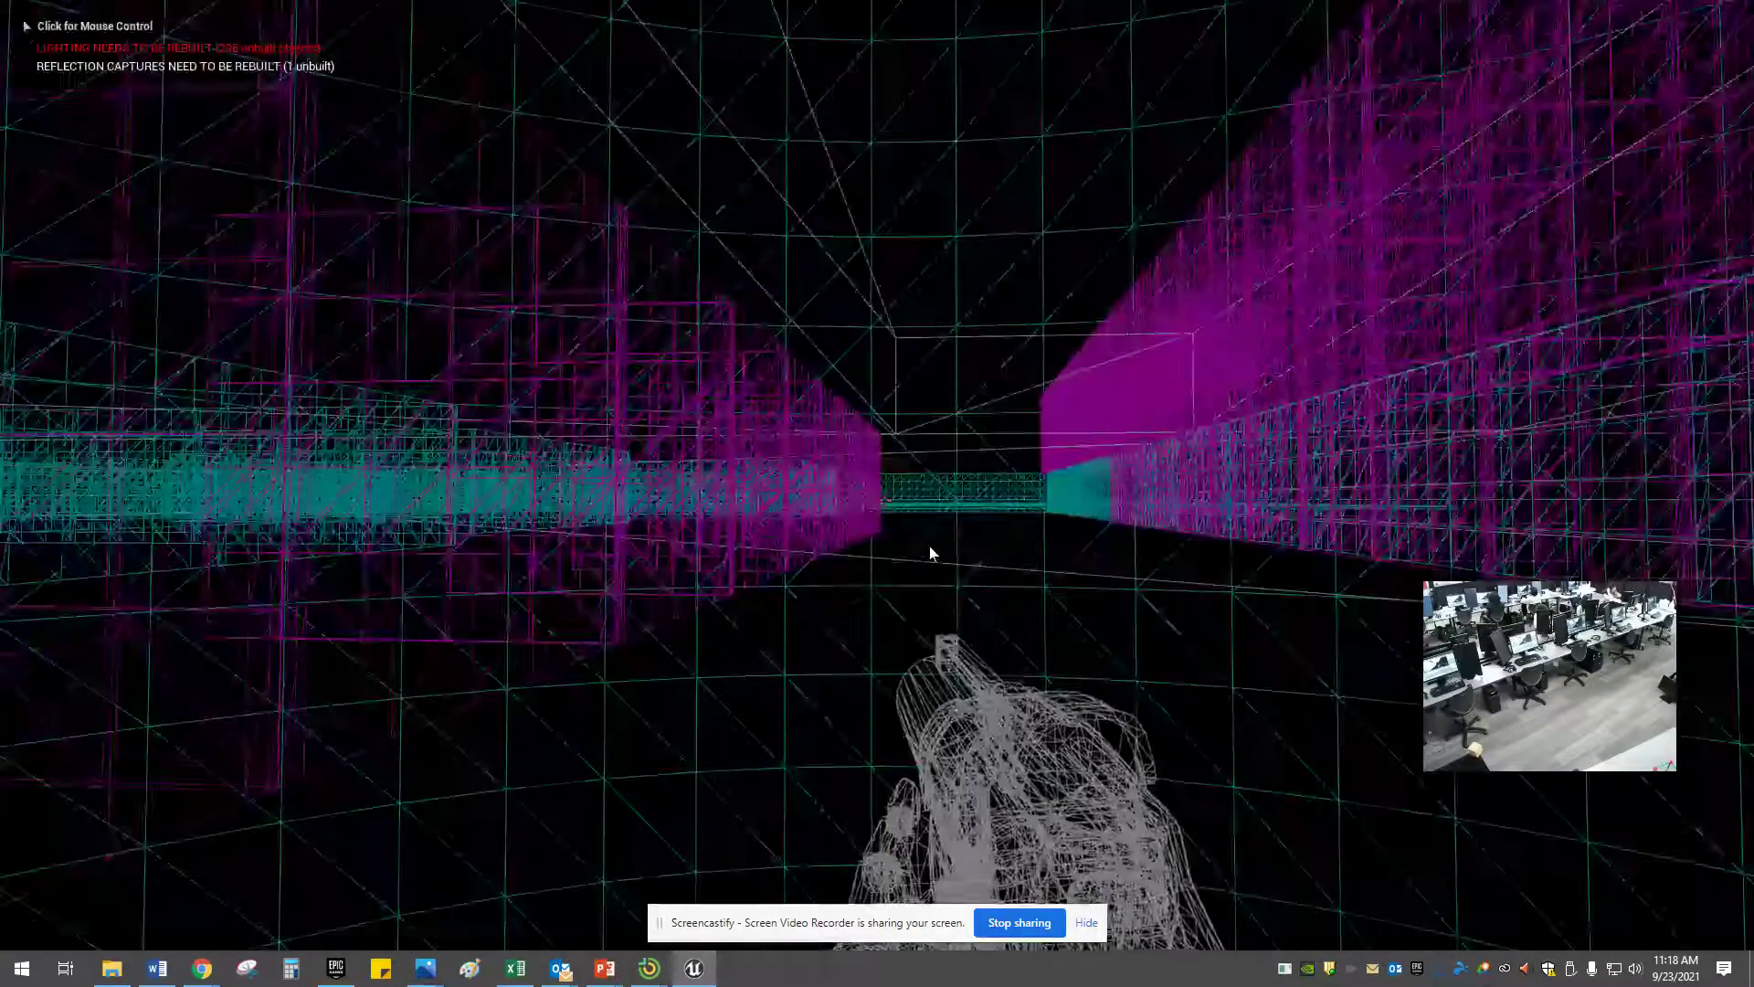
pyautogui.click(930, 546)
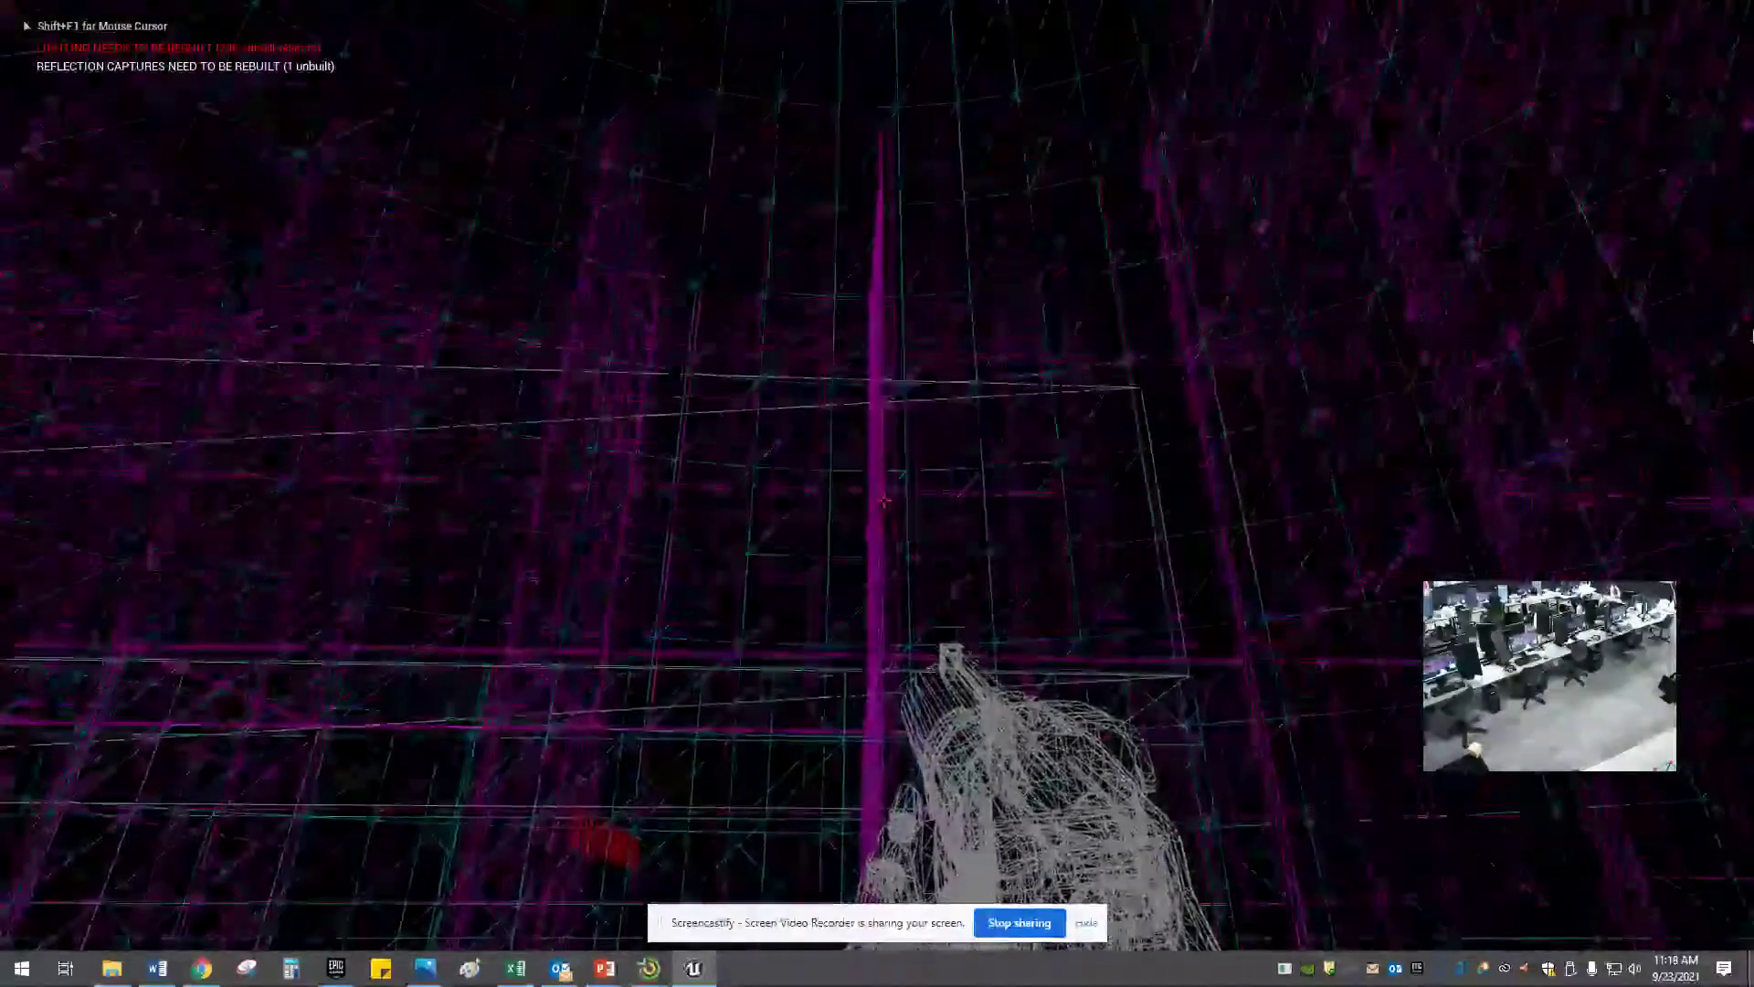
pyautogui.hotkey('shift', 'F1')
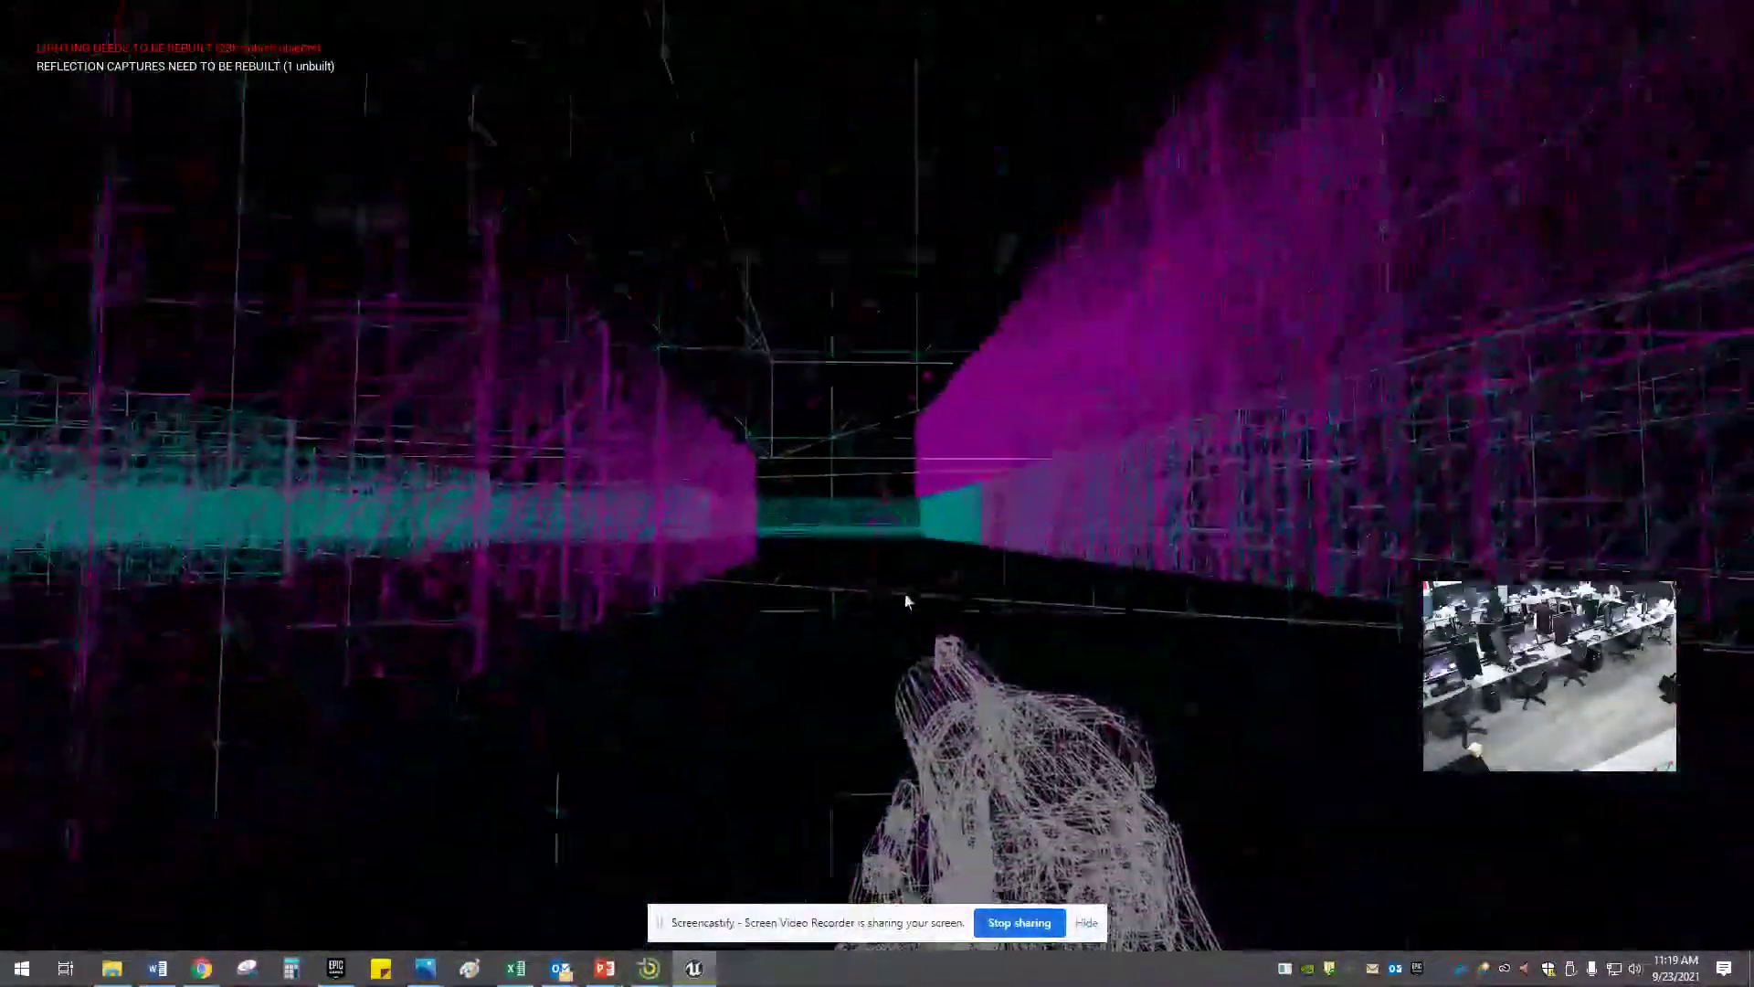
# Move through the running maze in wireframe view by running the teleport console command twice
pyautogui.click(907, 591)
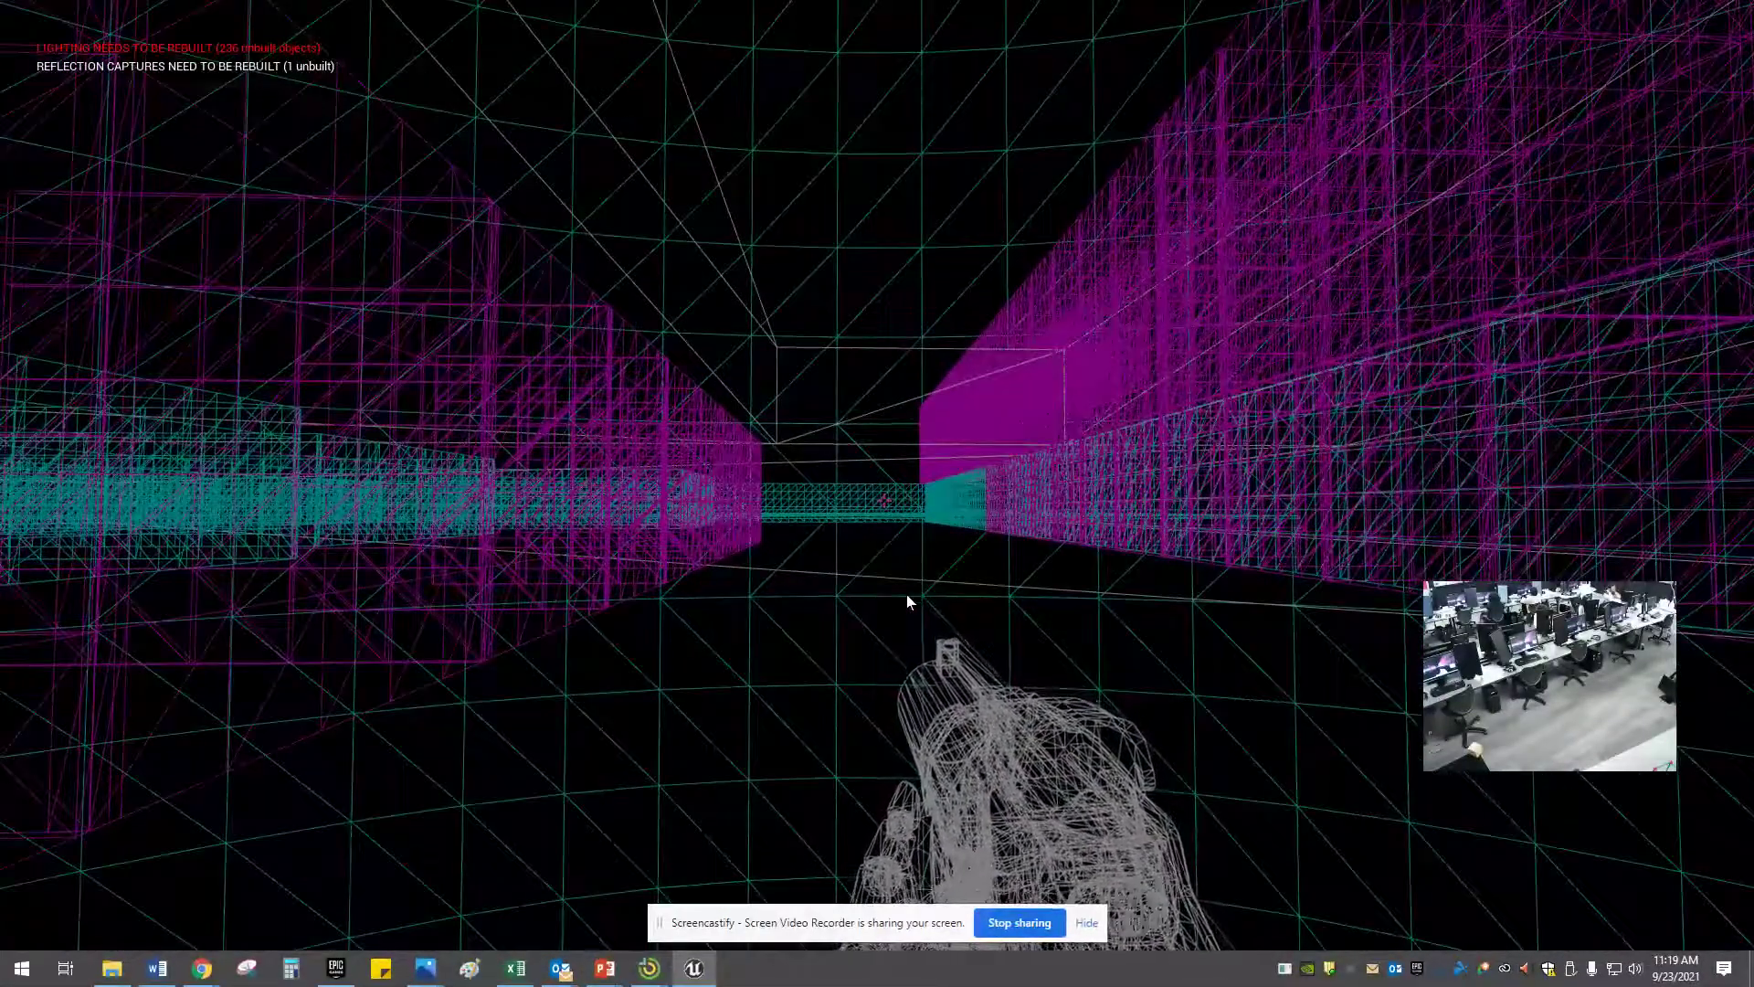
pyautogui.press('`')
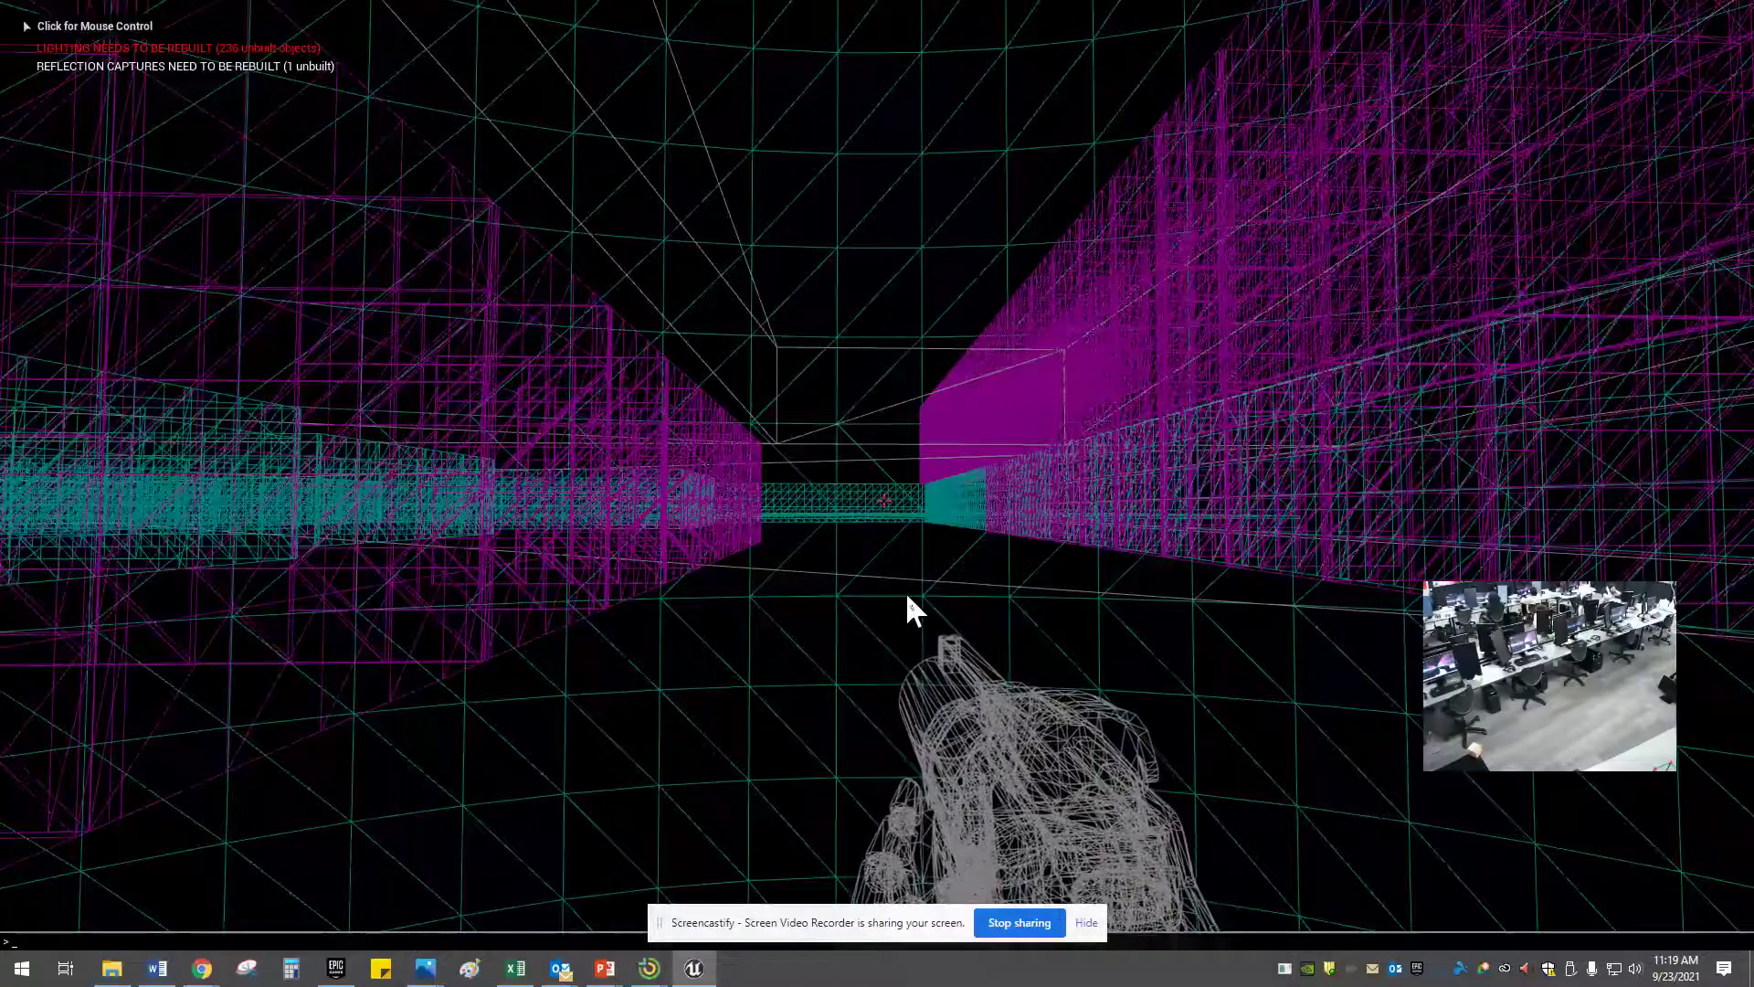
pyautogui.write('teleport')
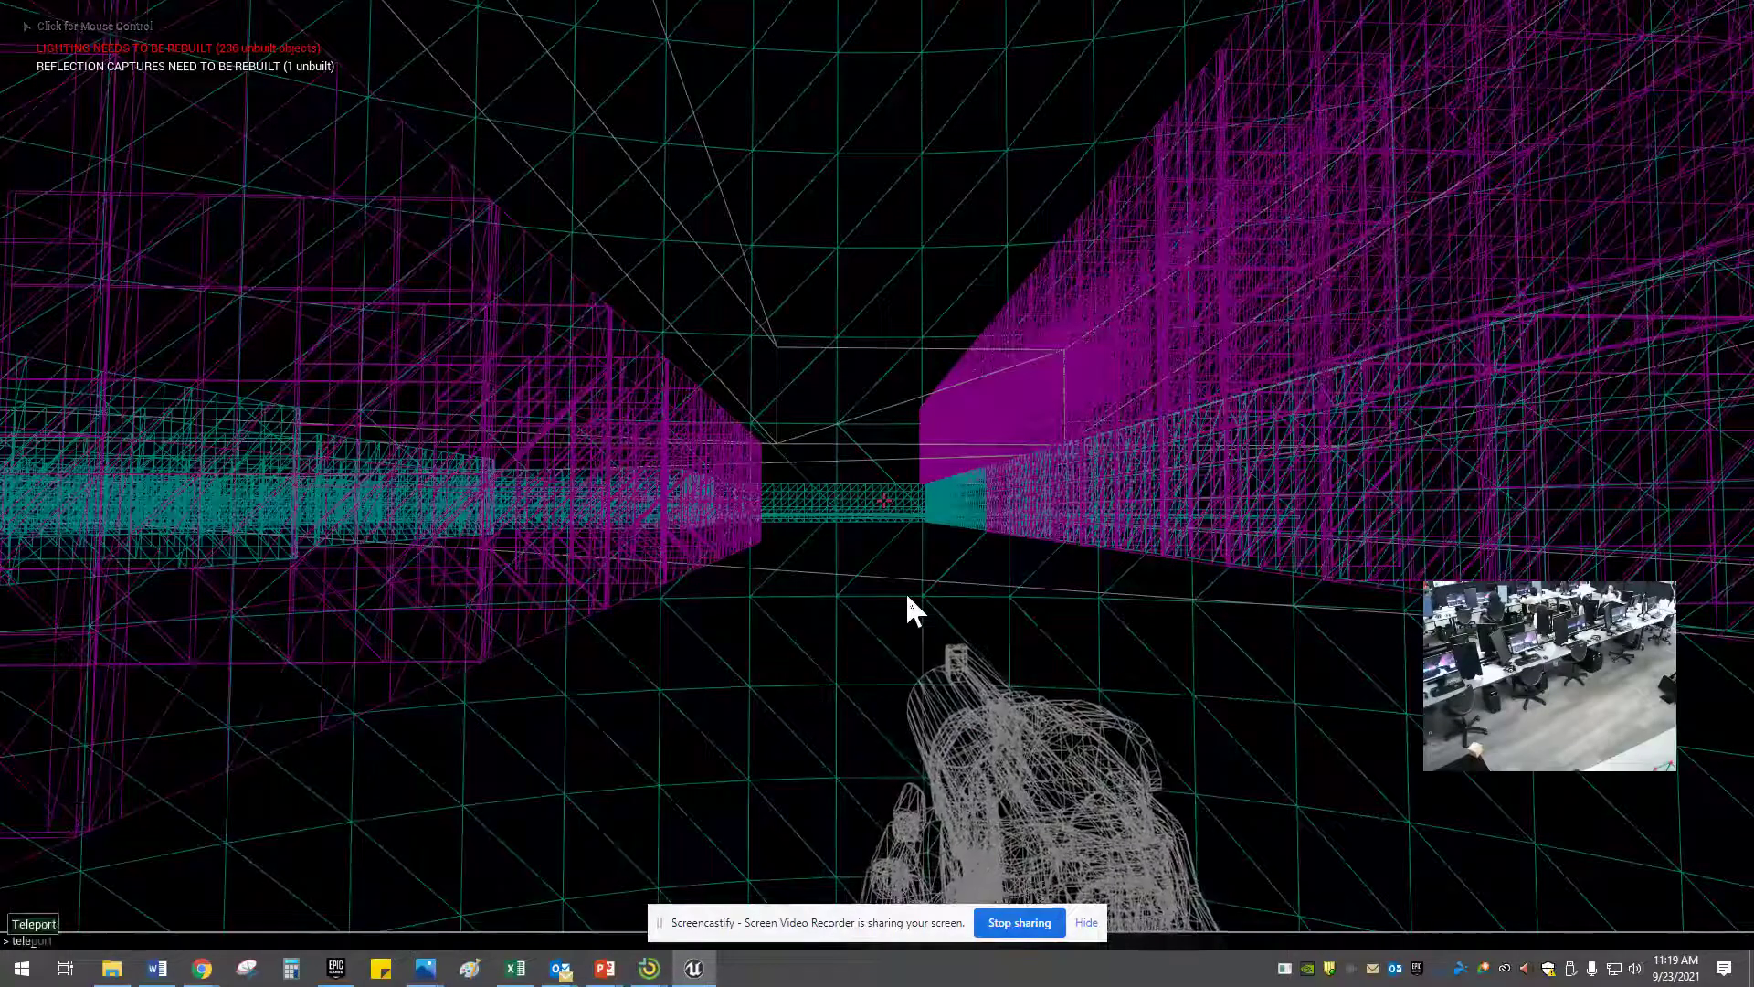
pyautogui.press('Return')
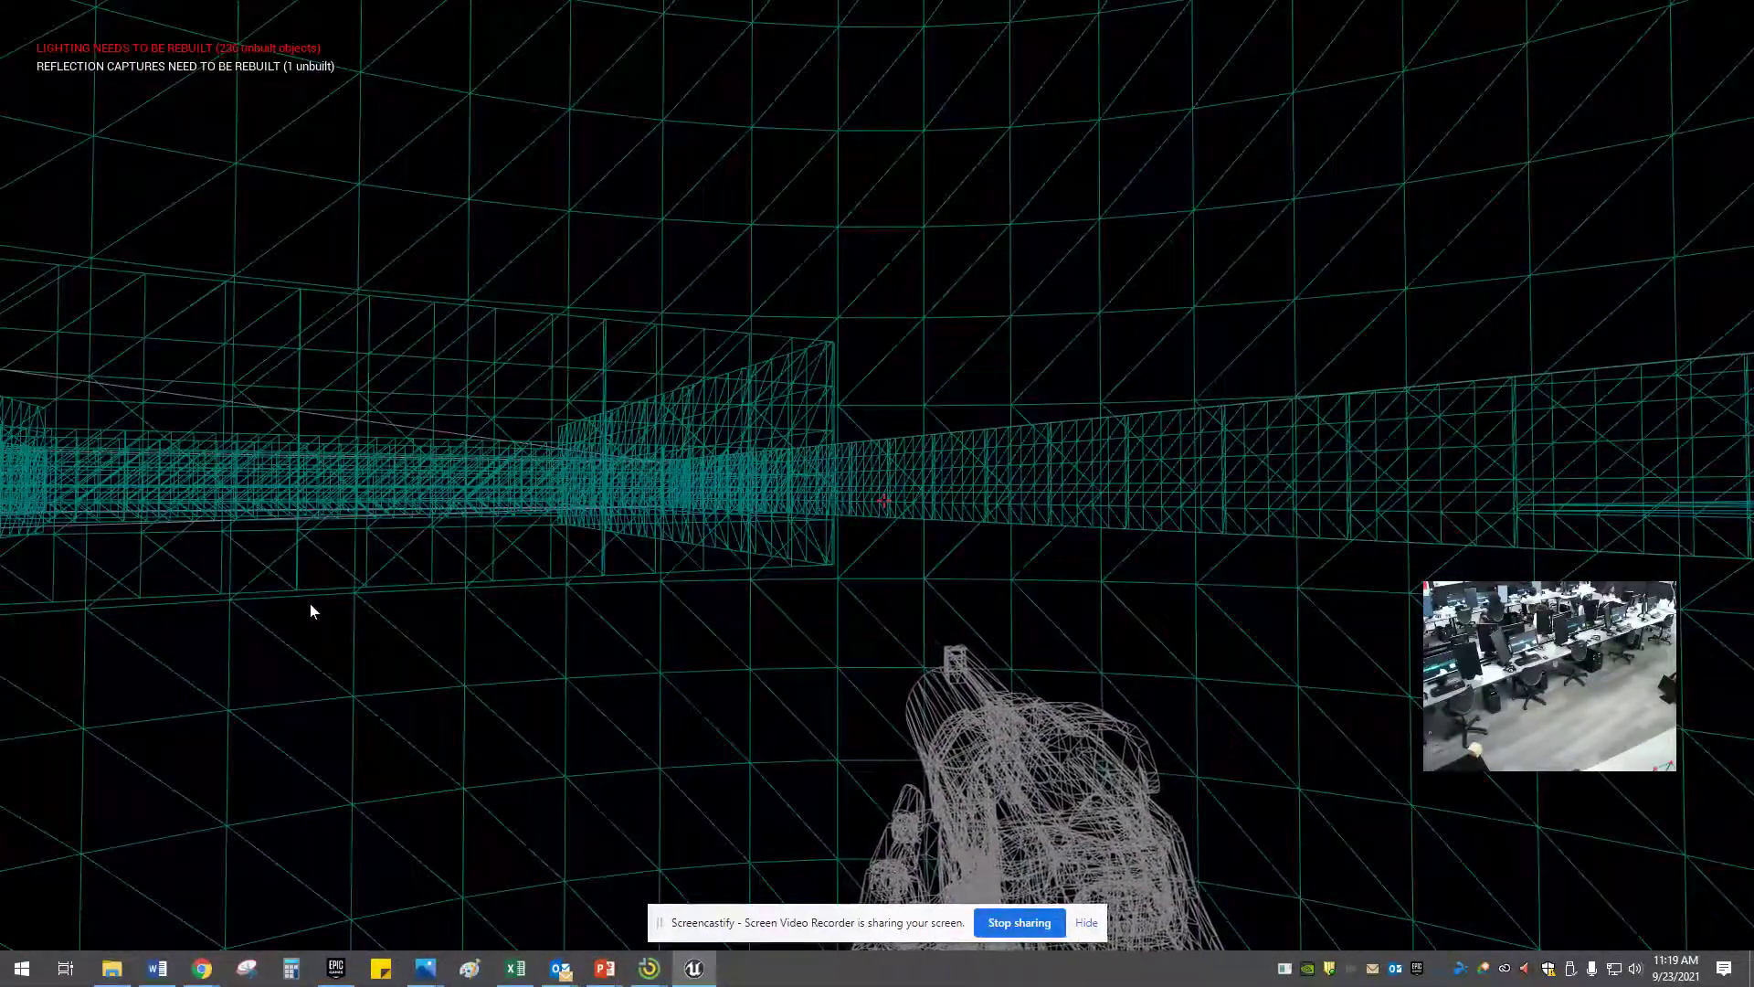
pyautogui.press('`')
pyautogui.press('Up')
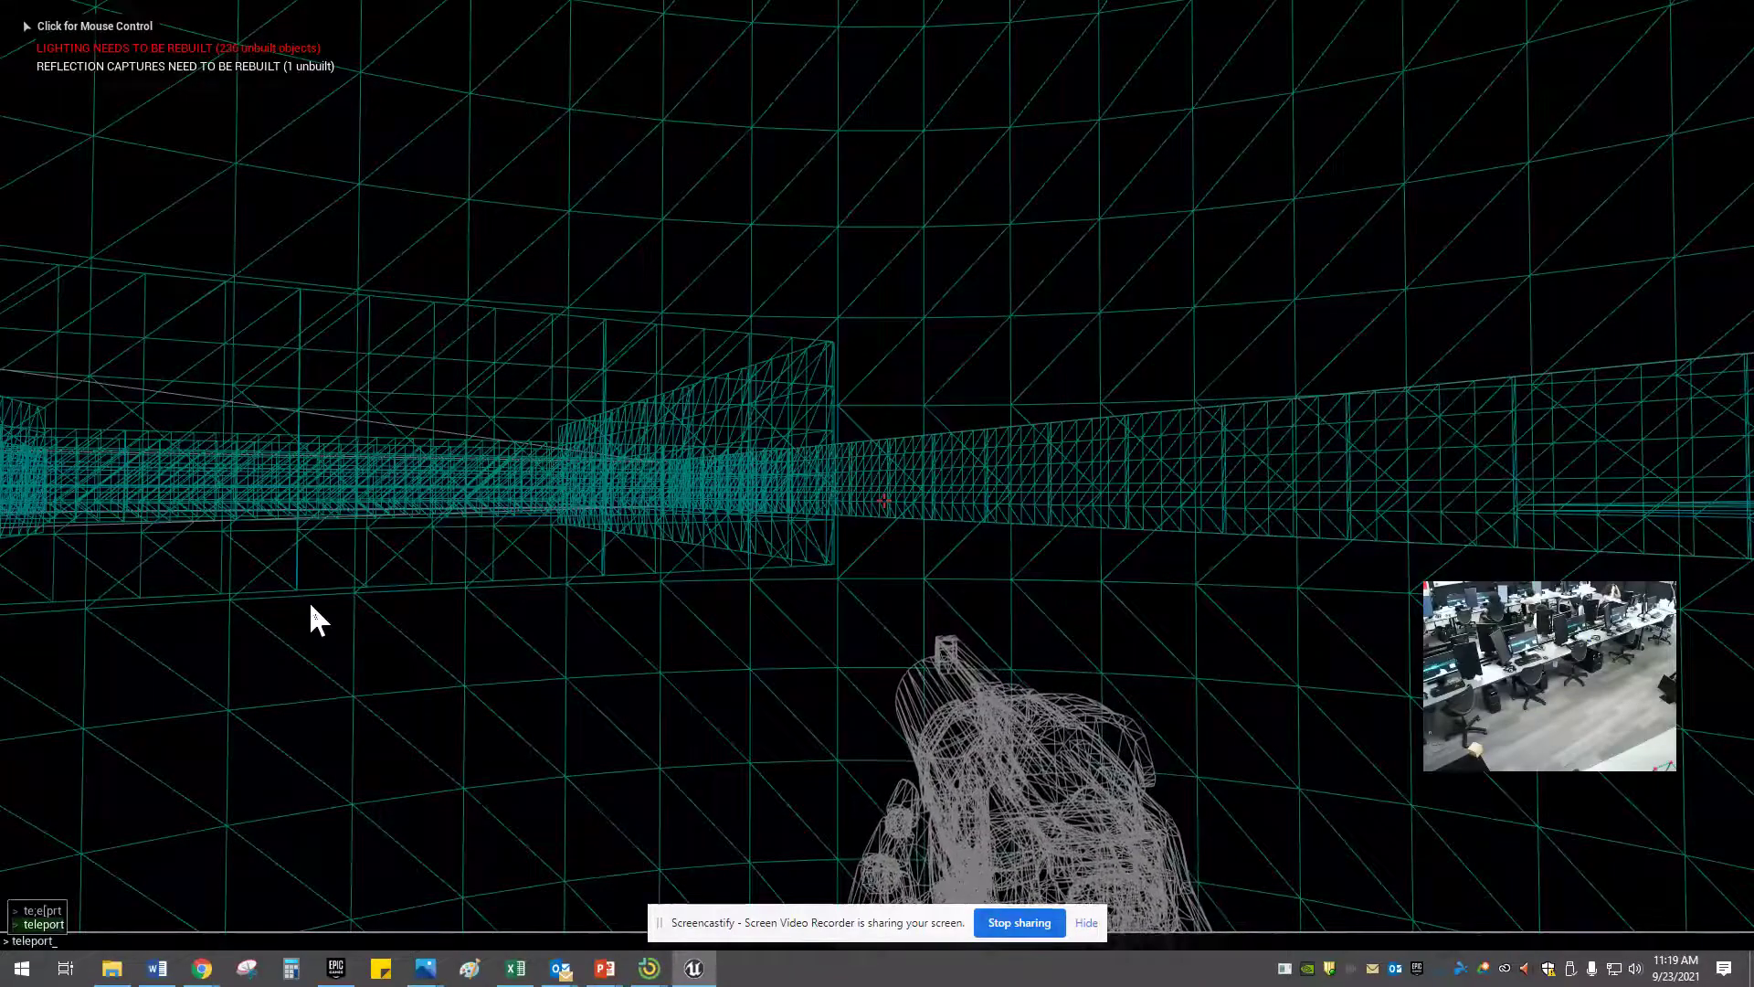
pyautogui.press('Return')
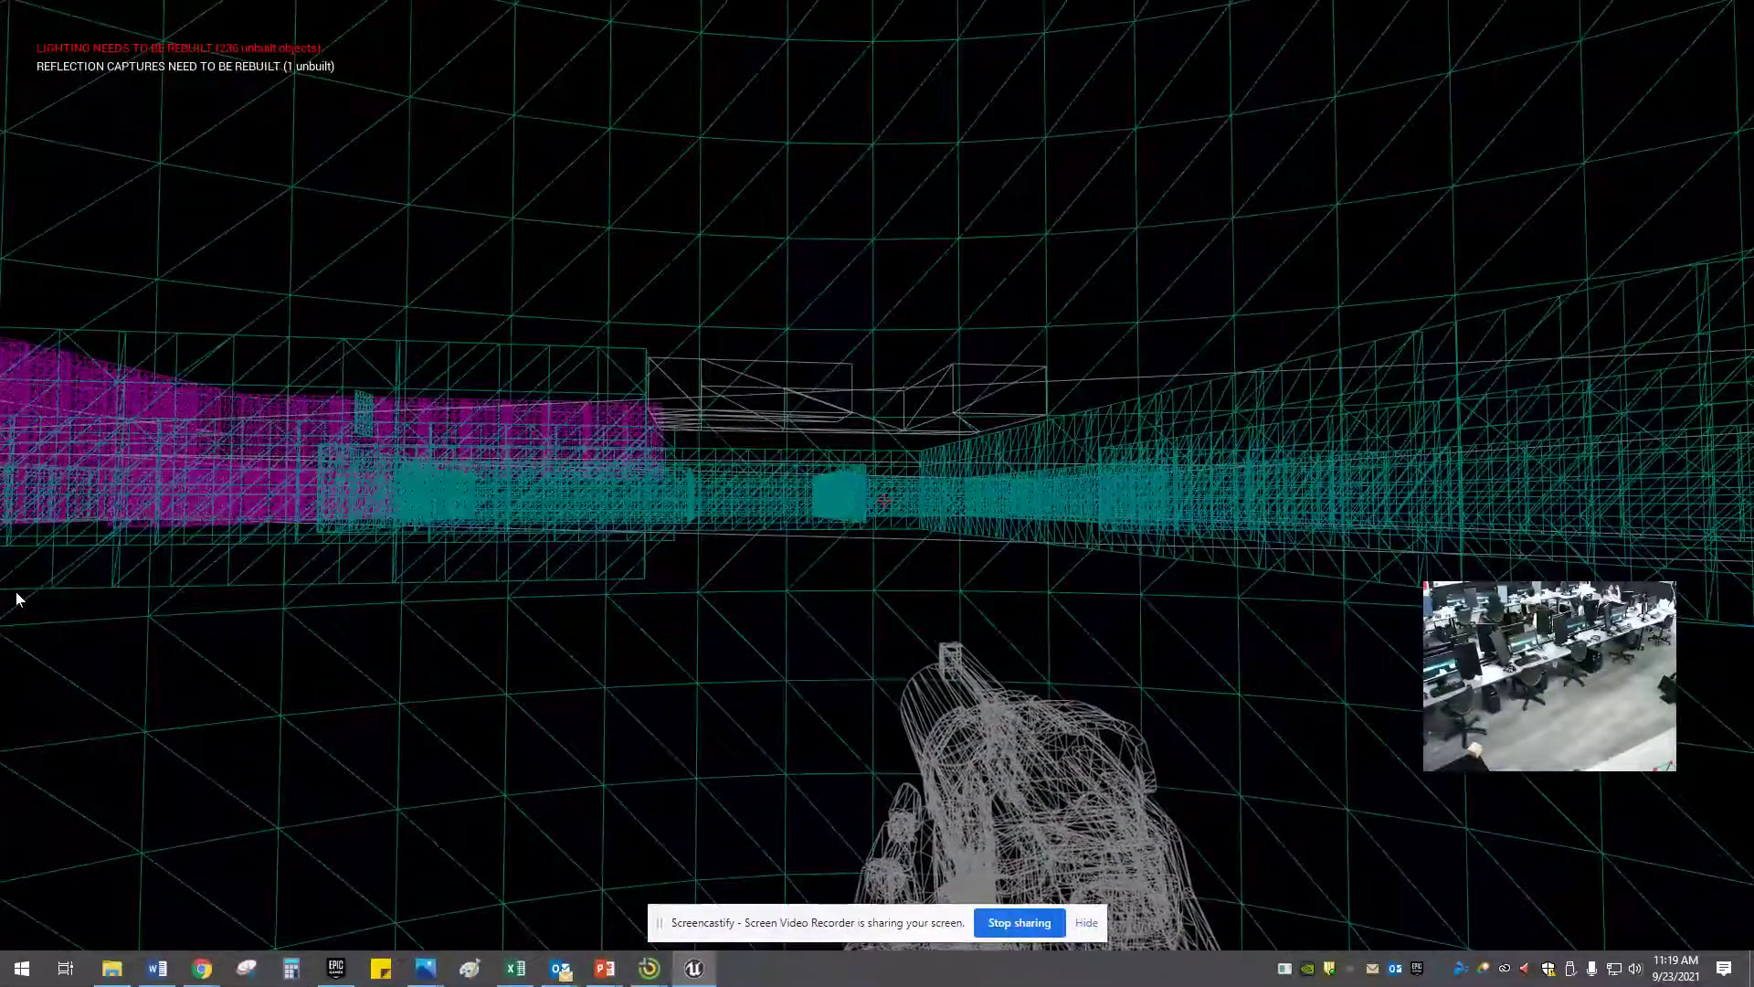
# Cycle the running level through the shader complexity and lit view modes, ending in unlit view
pyautogui.press('F5')
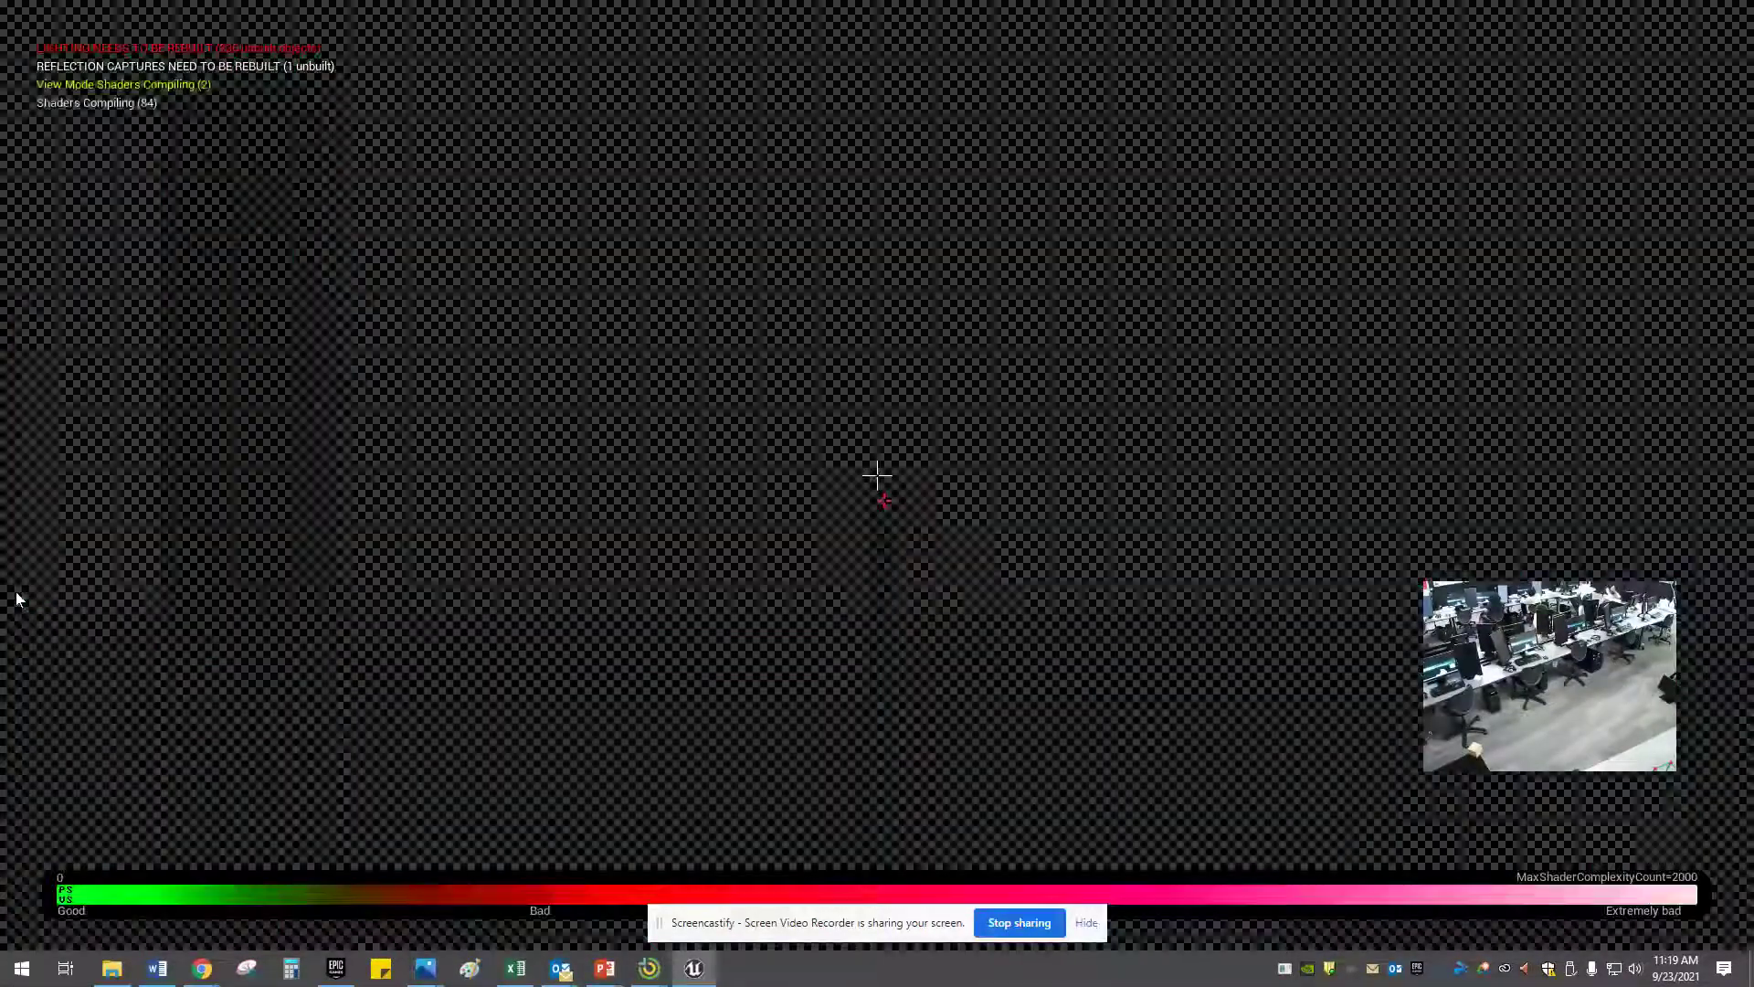
pyautogui.press('F3')
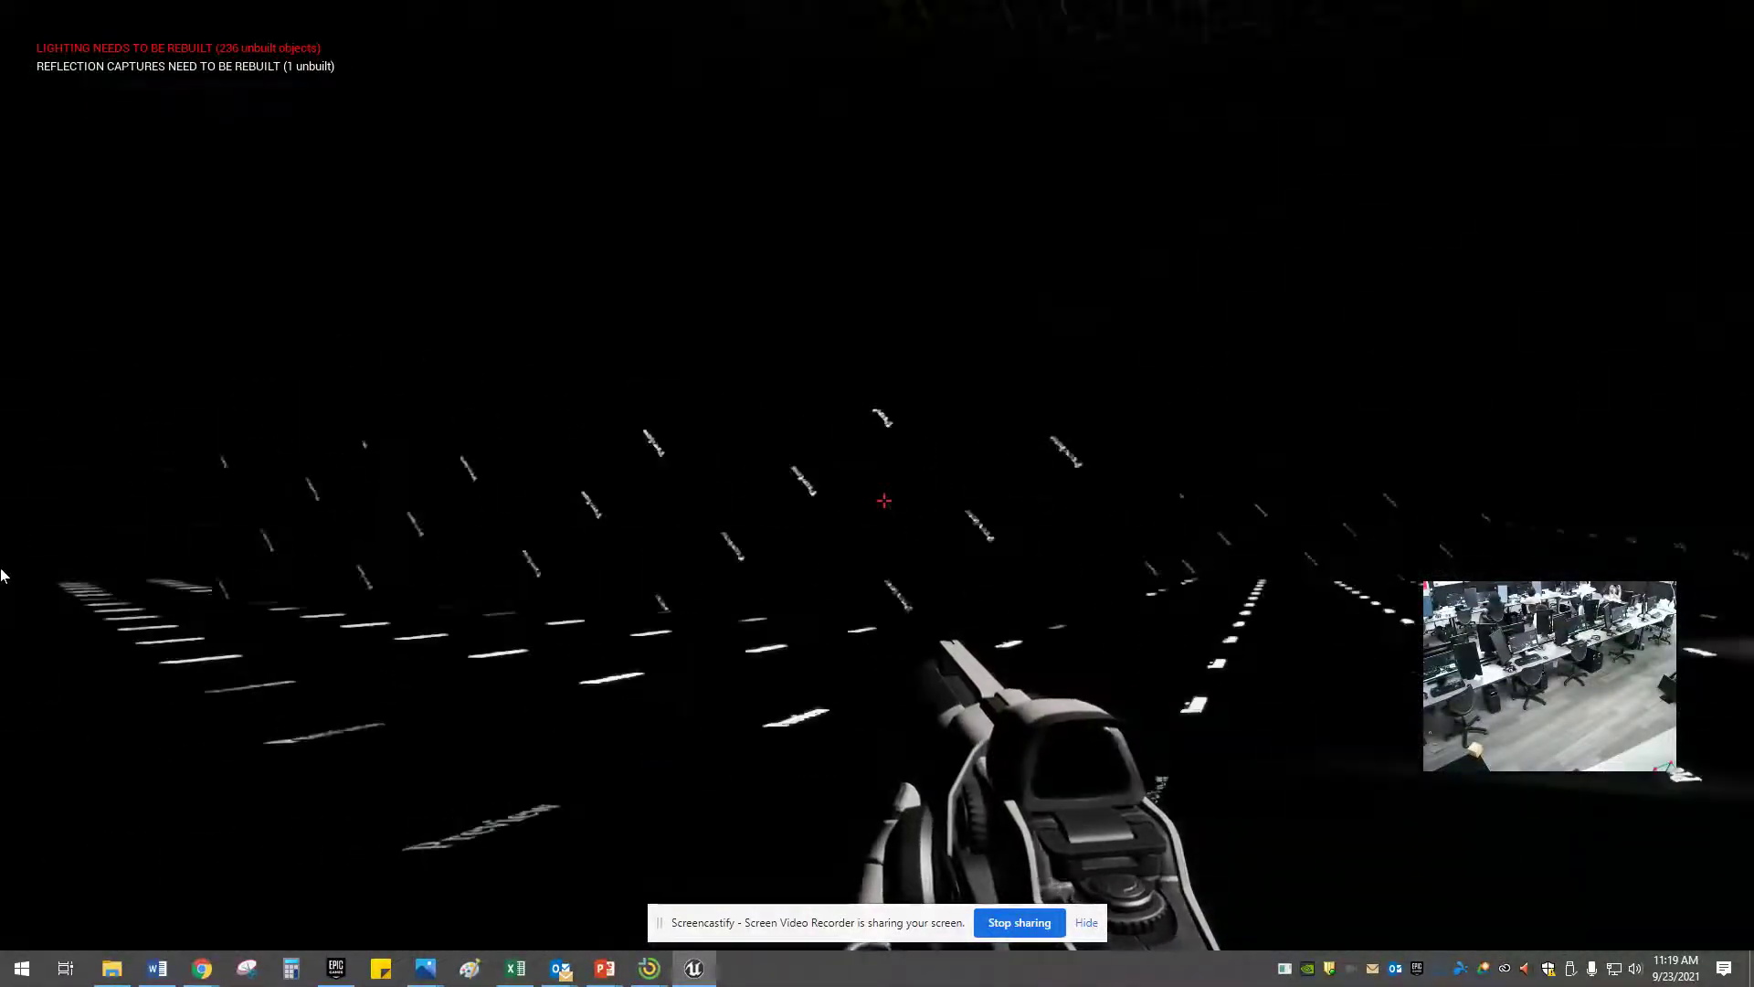
pyautogui.press('F2')
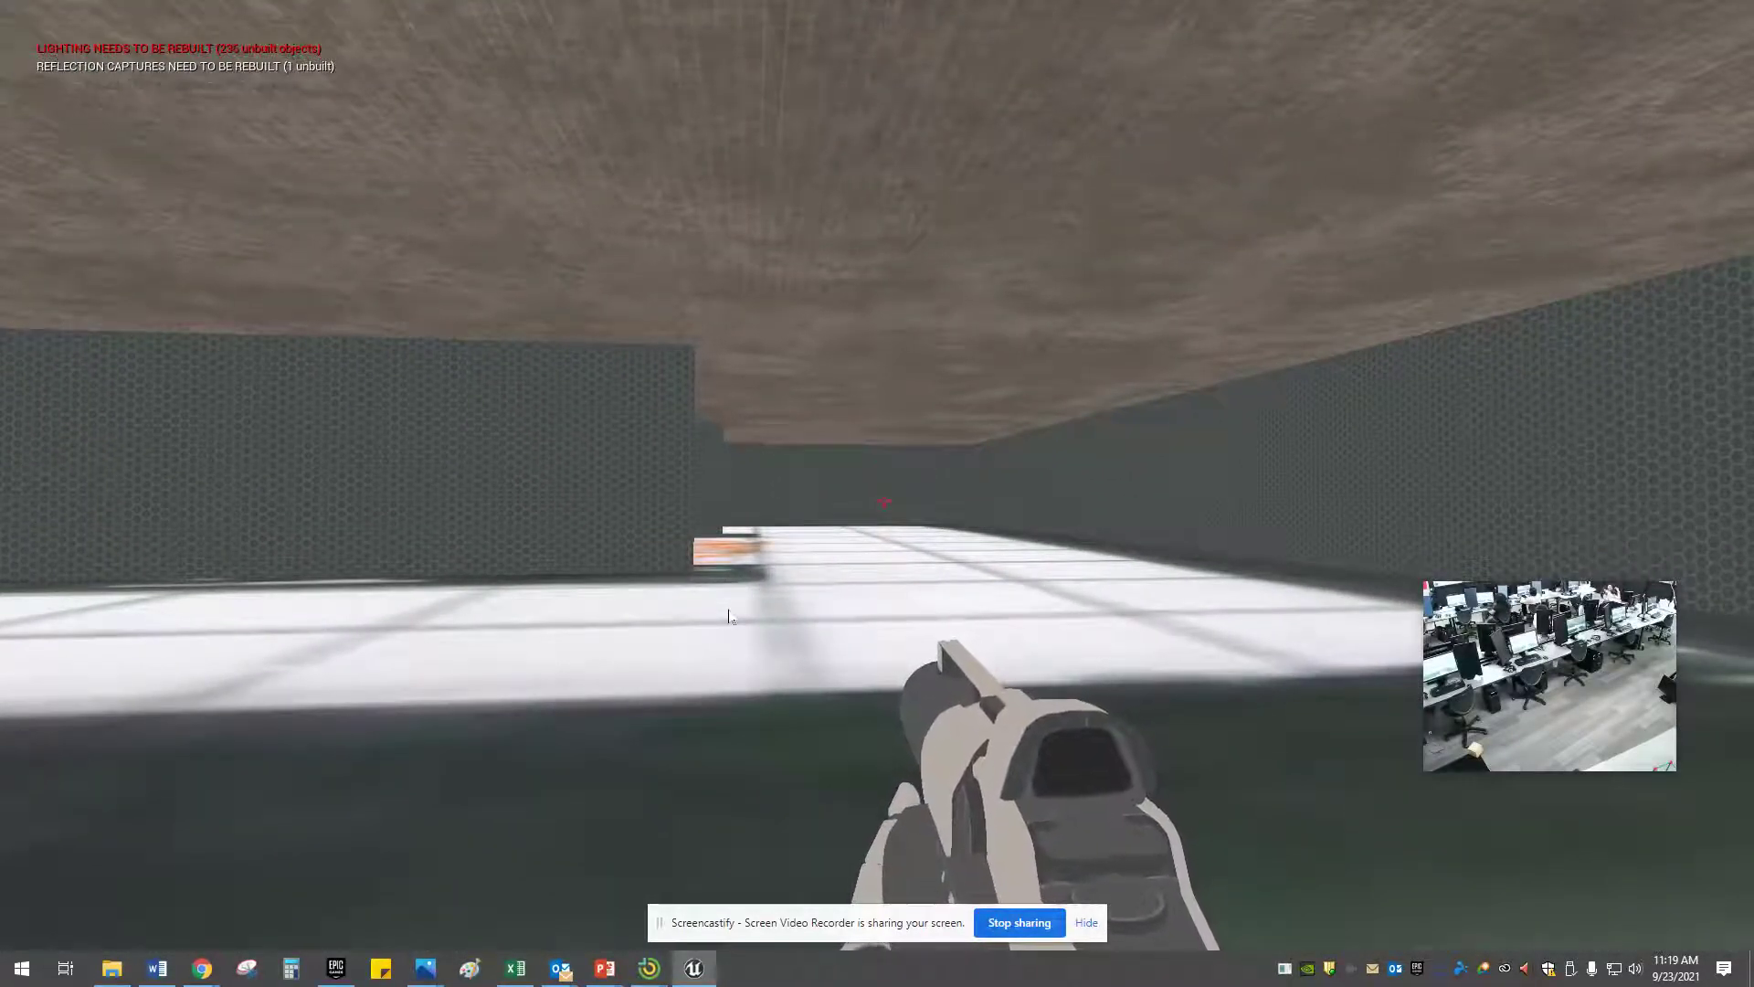
# Teleport once more with the console command and examine the maze corridor in unlit view
pyautogui.press('`')
pyautogui.press('Up')
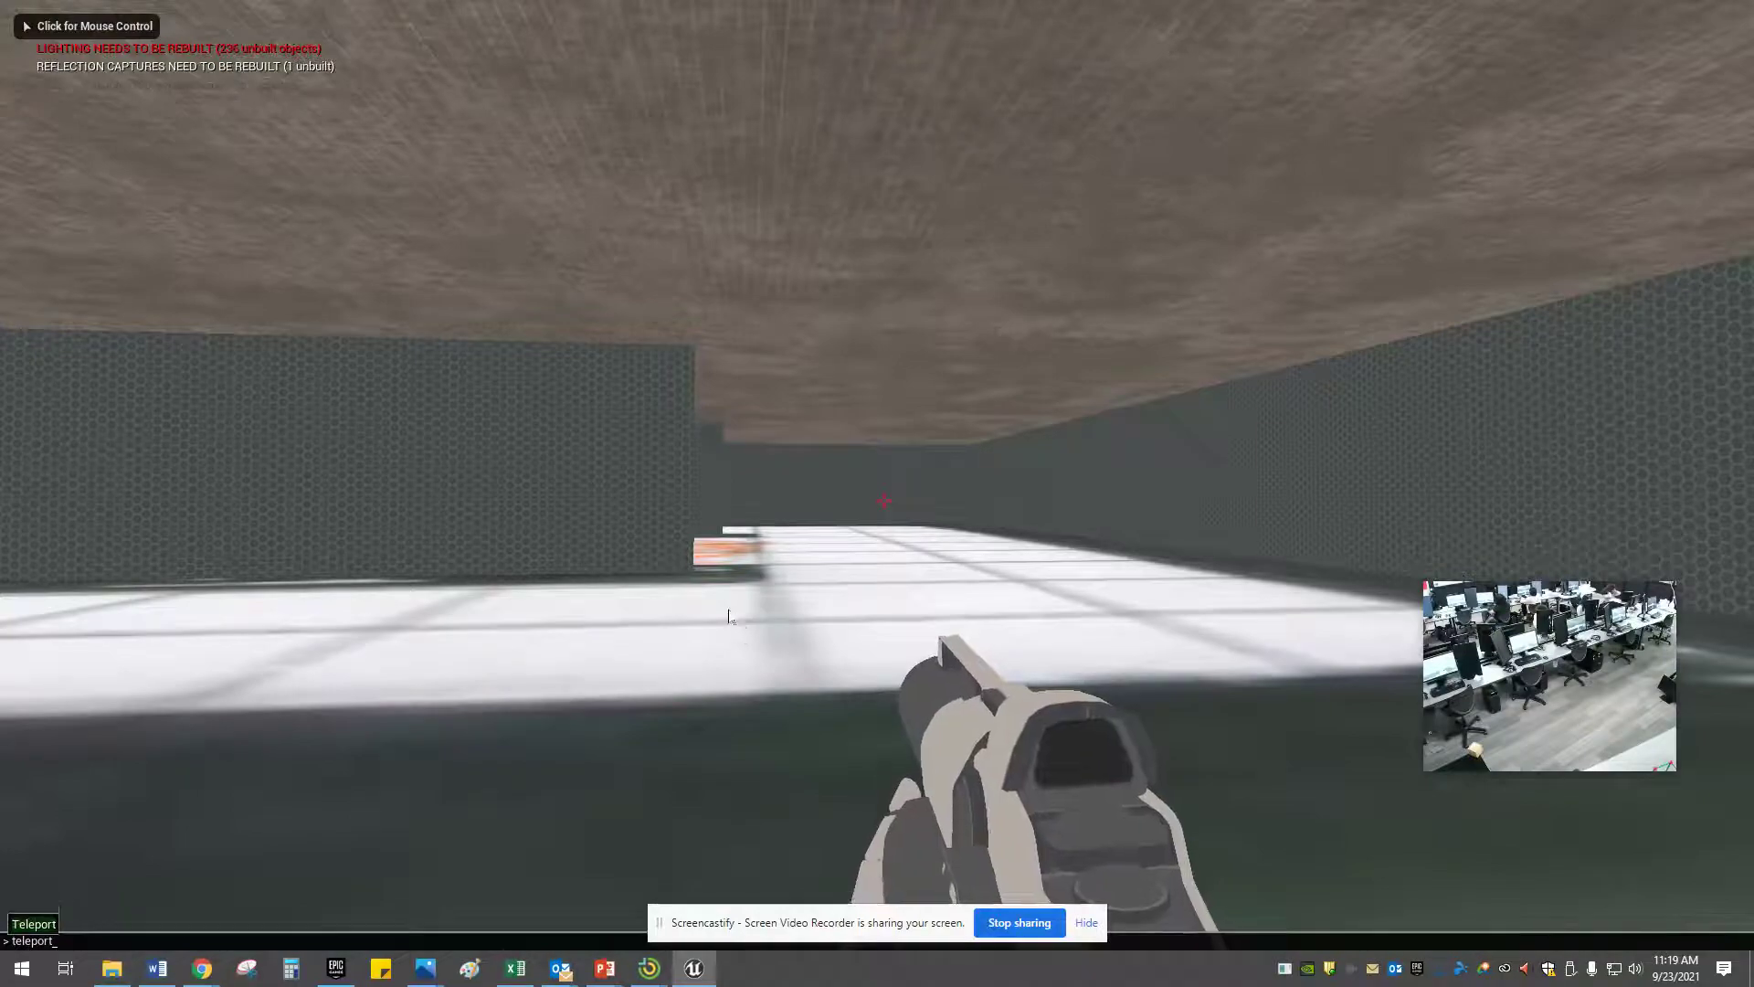
pyautogui.press('Return')
pyautogui.click(156, 735)
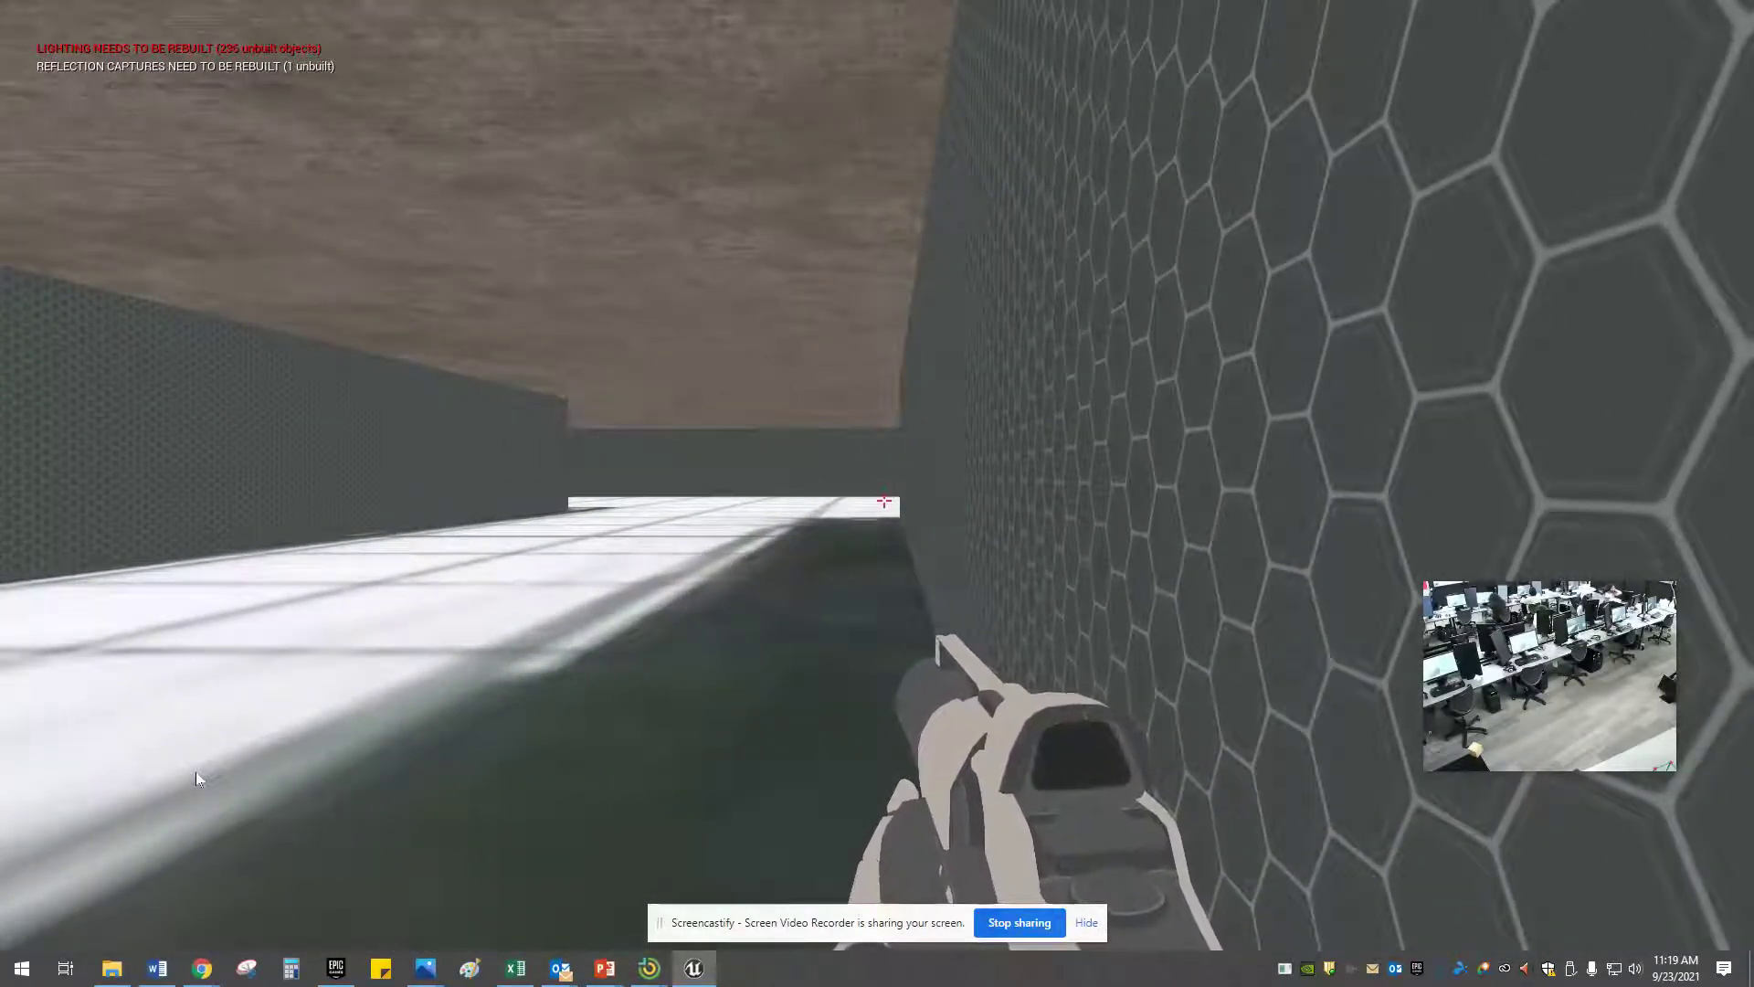
# Stop the play session, turn the view toward the maze walls and restore the normal editor layout
pyautogui.press('Escape')
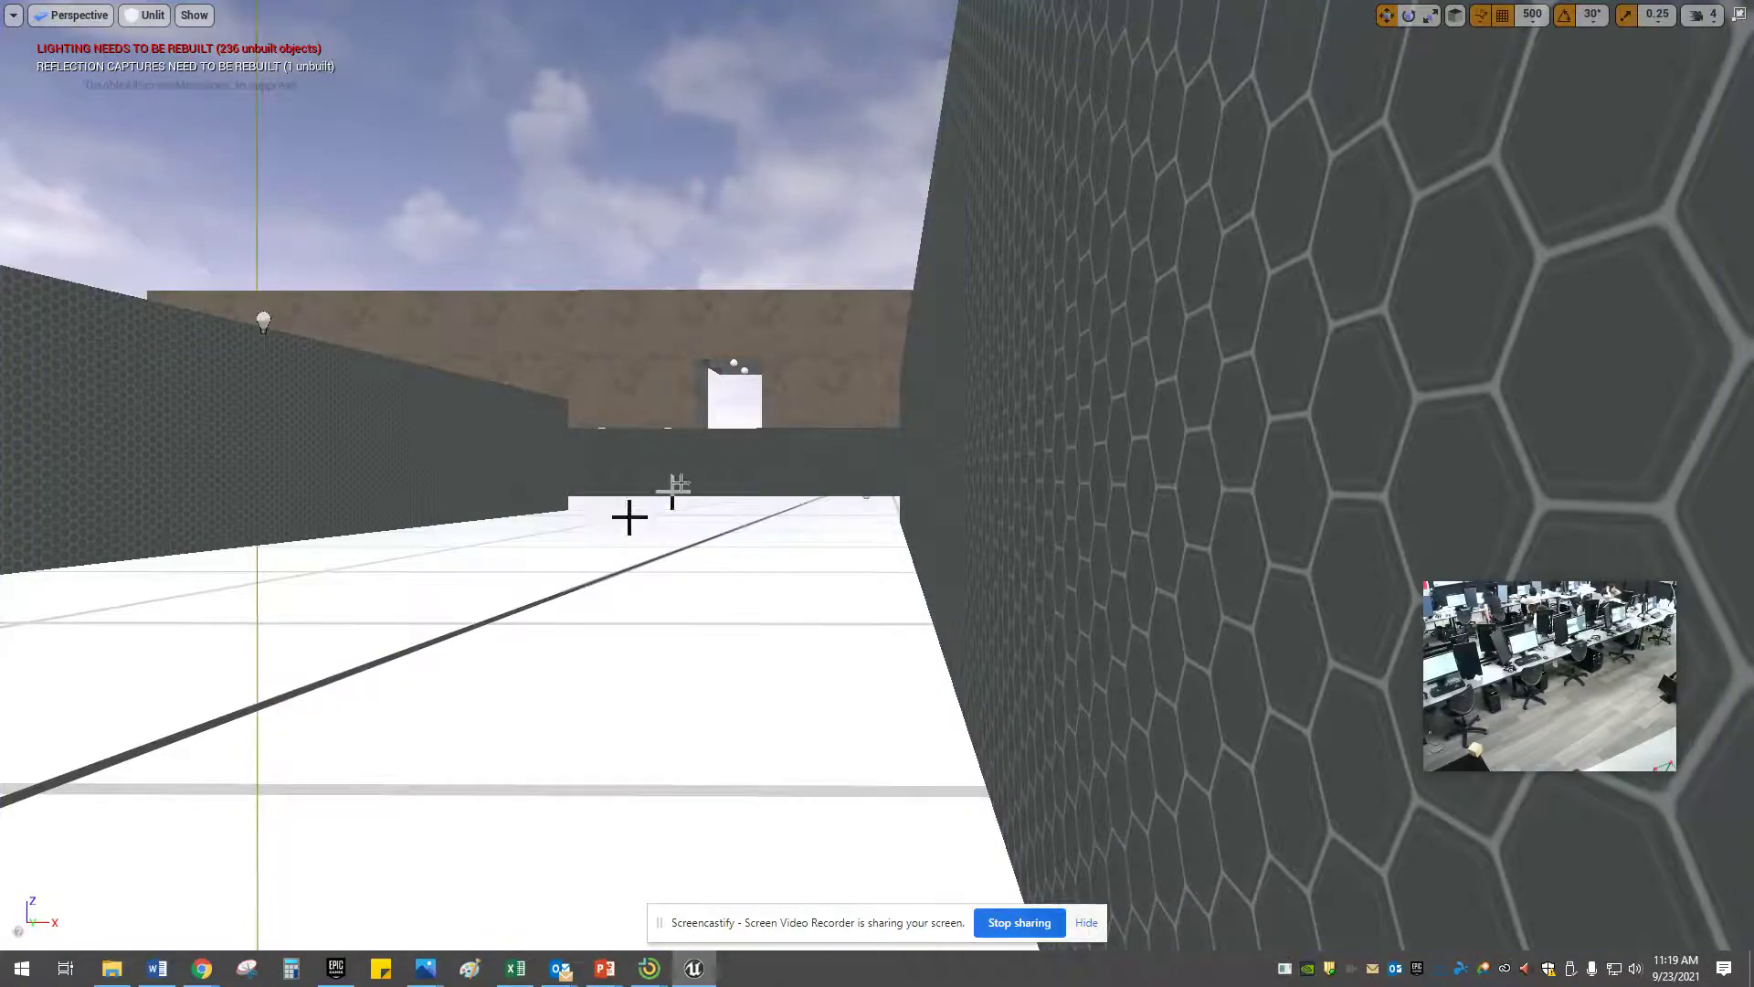
pyautogui.moveTo(673, 492); pyautogui.dragTo(615, 453, button='right')
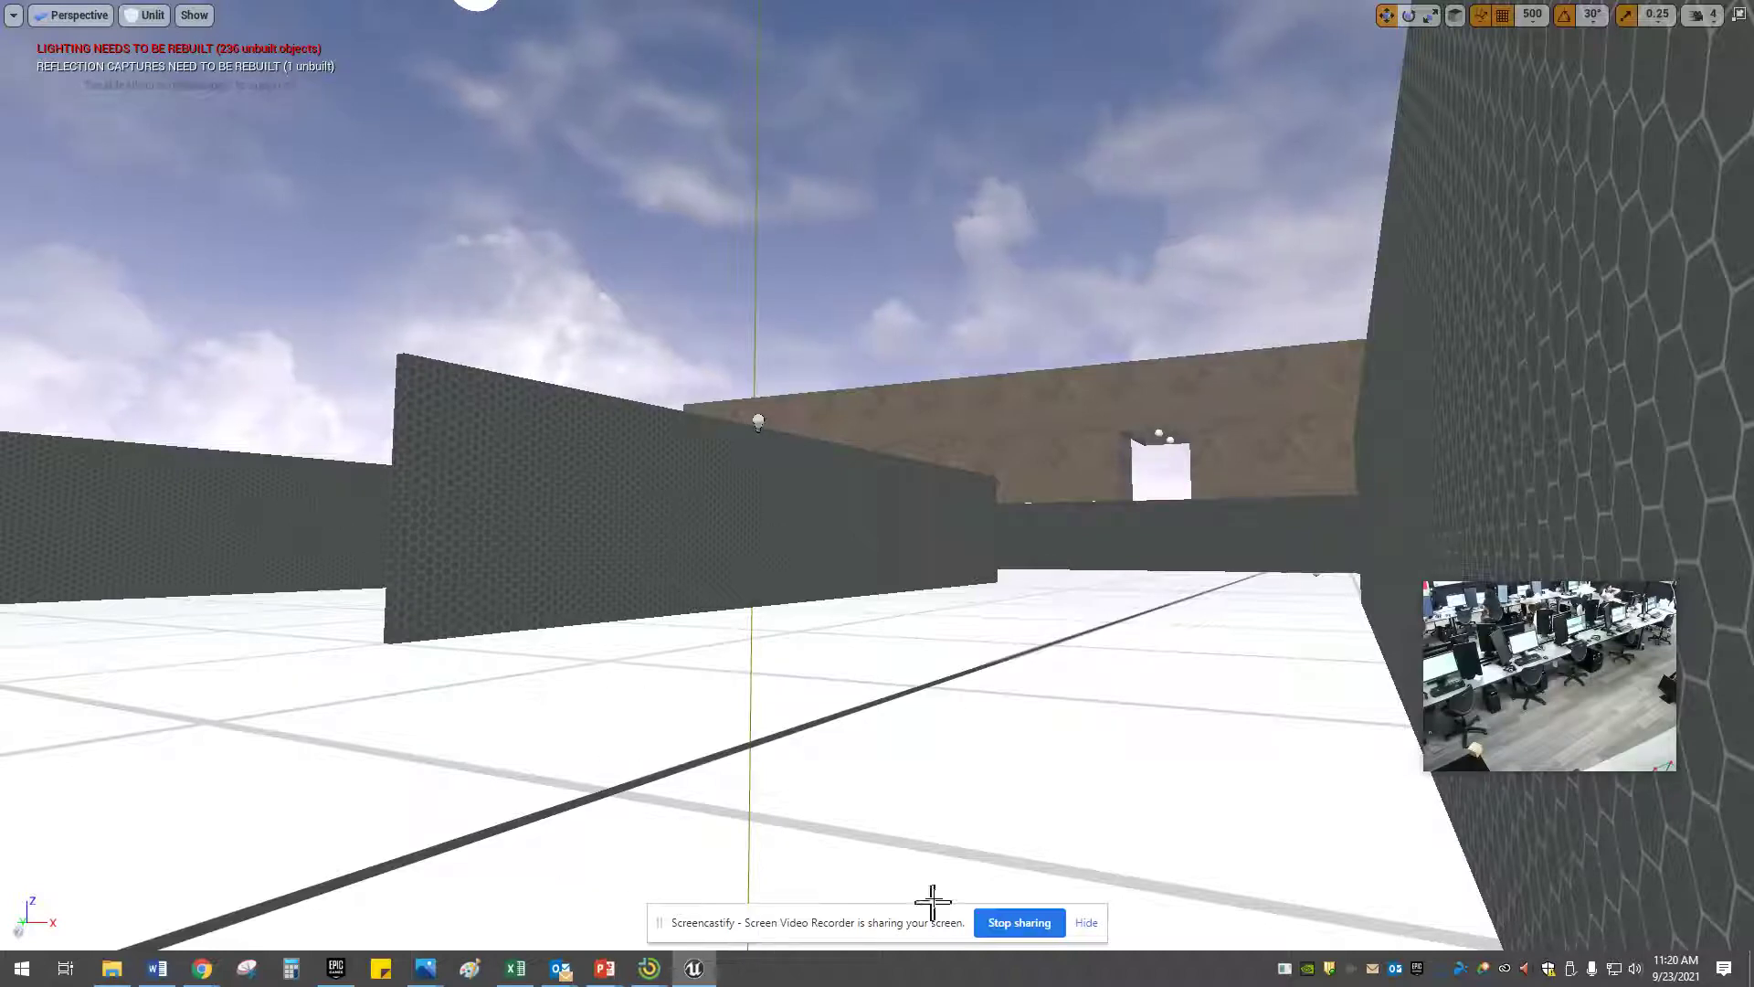
pyautogui.press('F11')
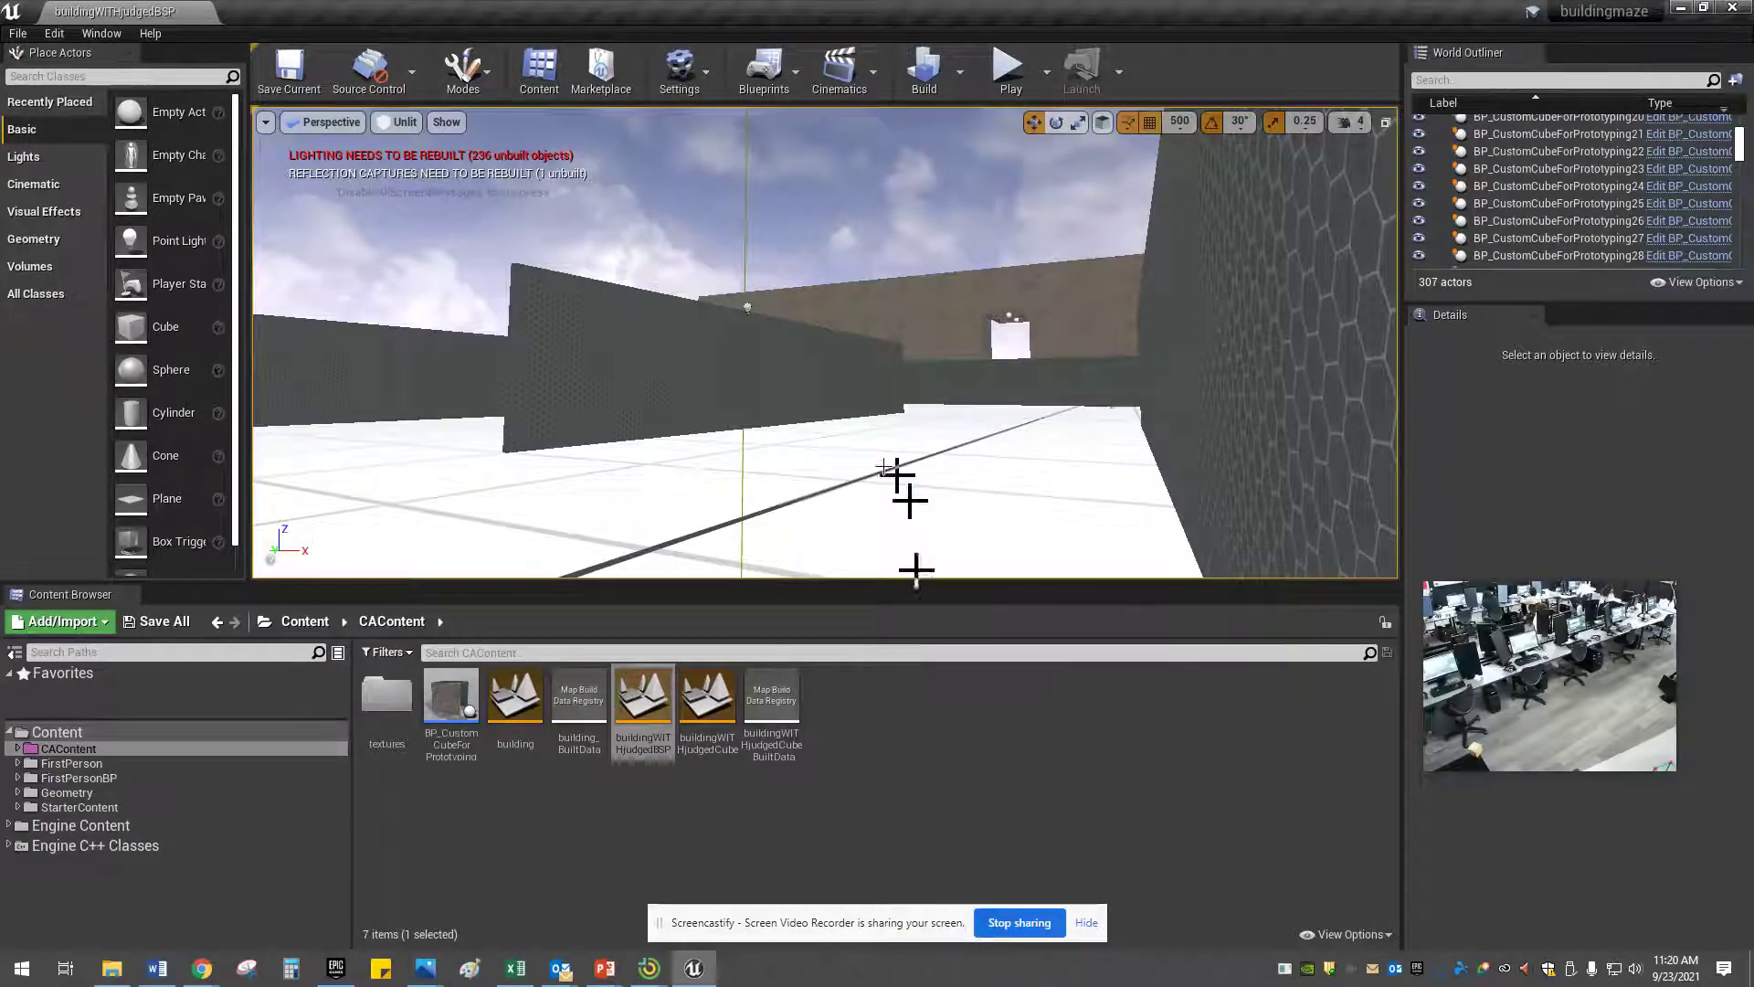
# Minimize the editor and look through the factory search results in the Epic Games Launcher Marketplace before minimizing the launcher
pyautogui.click(1679, 9)
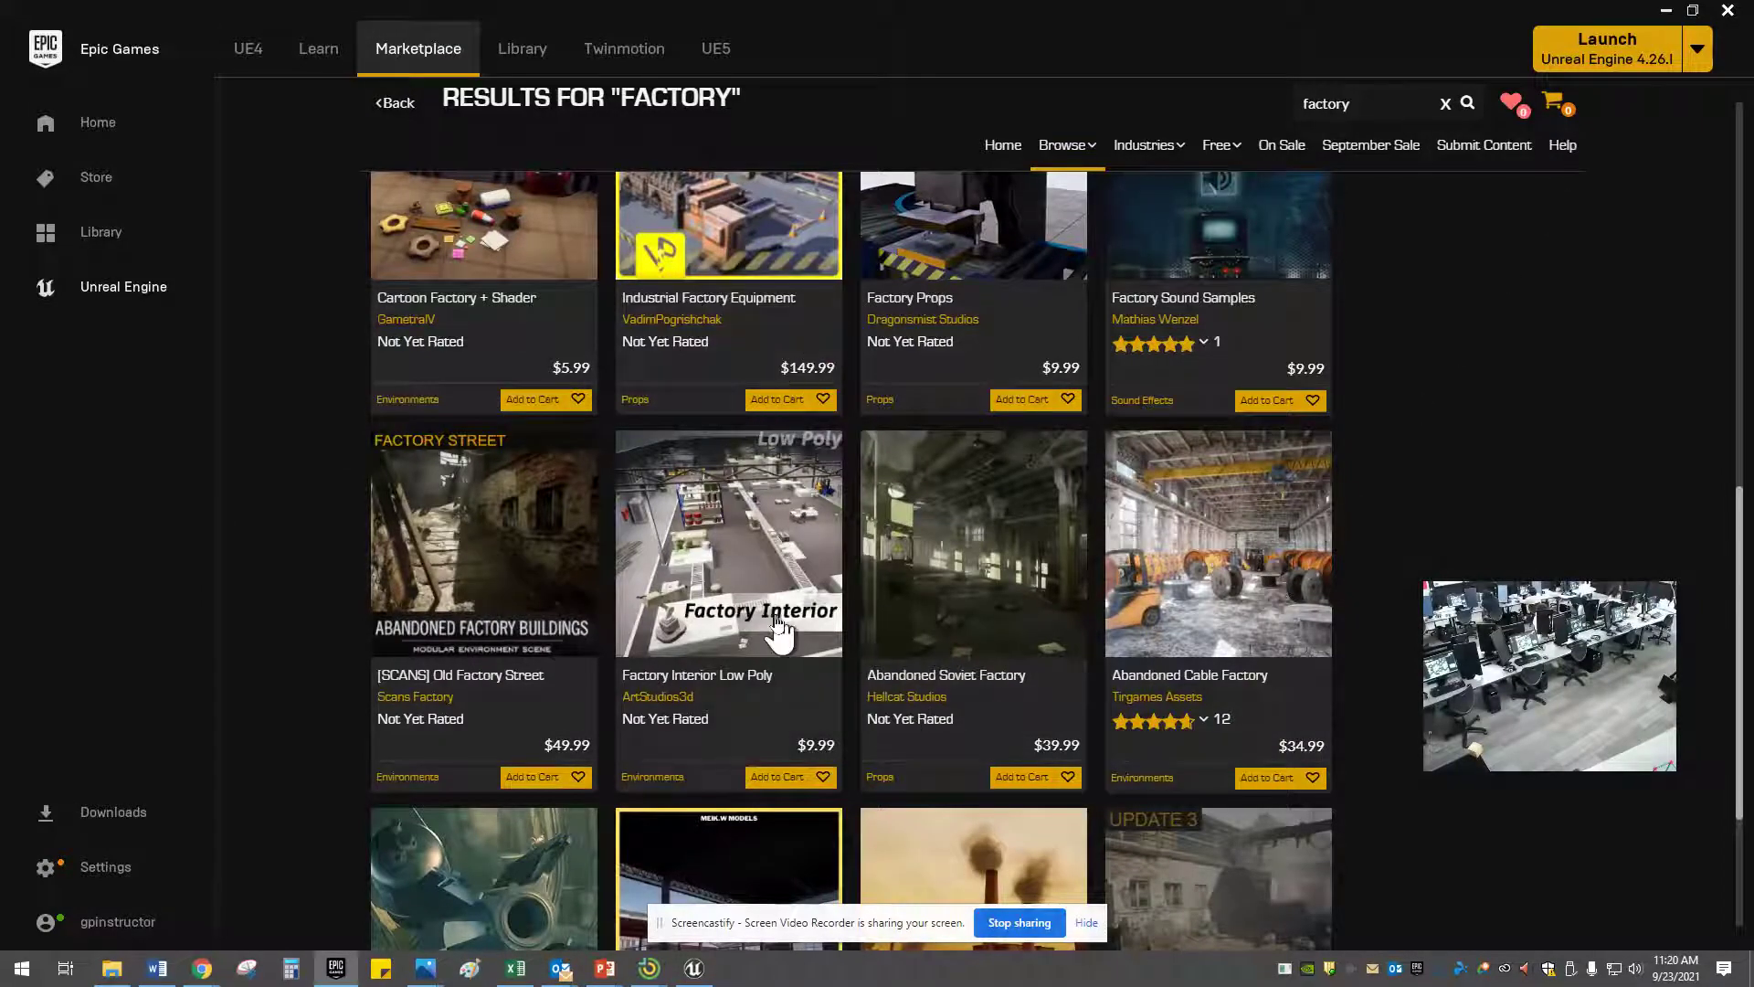
pyautogui.scroll(3, 777, 624)
pyautogui.scroll(3, 786, 627)
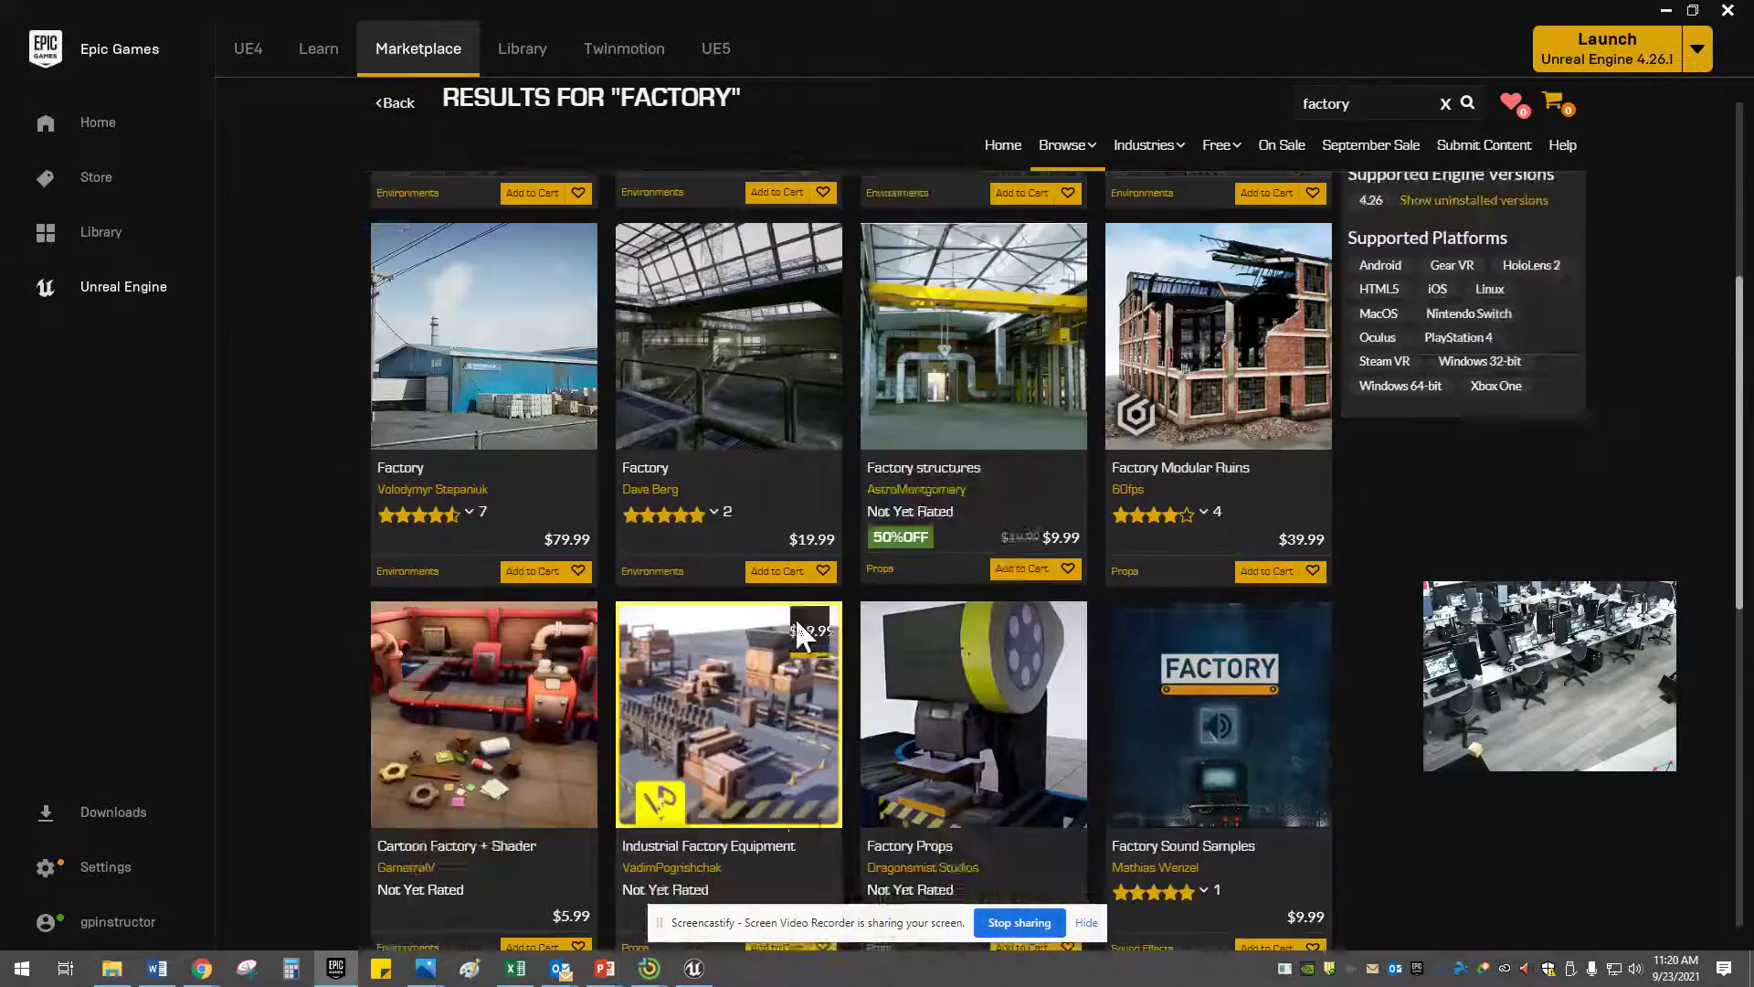
pyautogui.scroll(3, 793, 624)
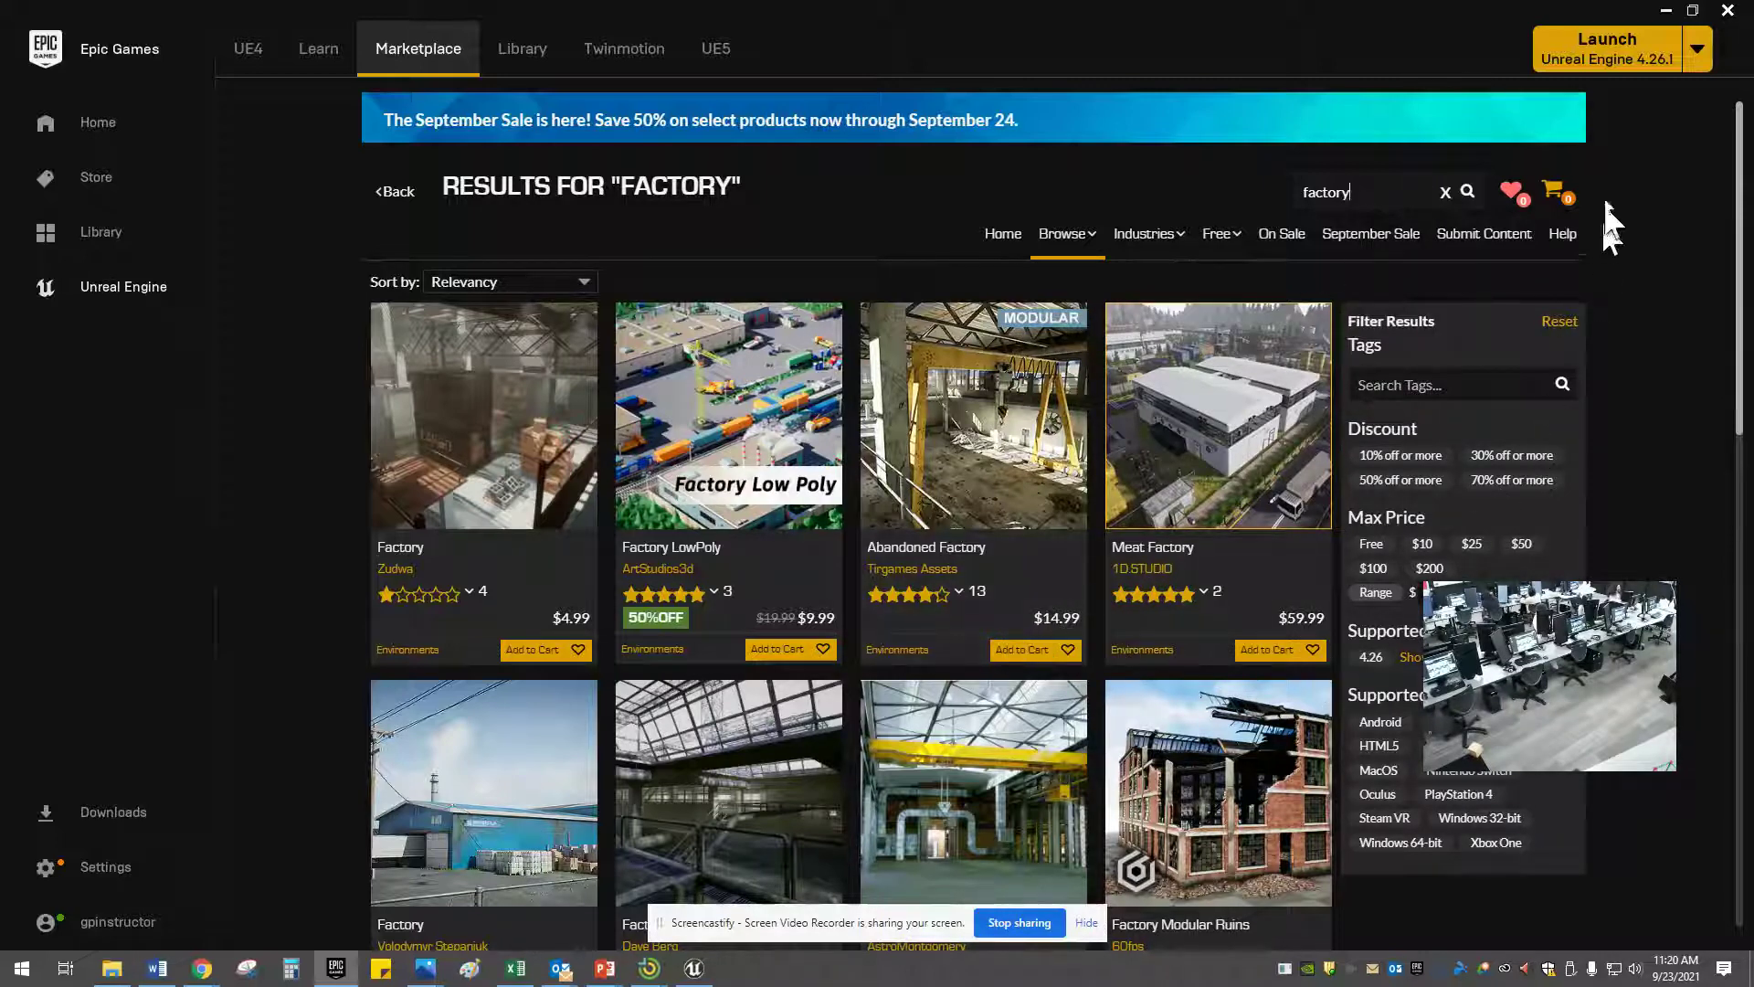
pyautogui.click(1666, 11)
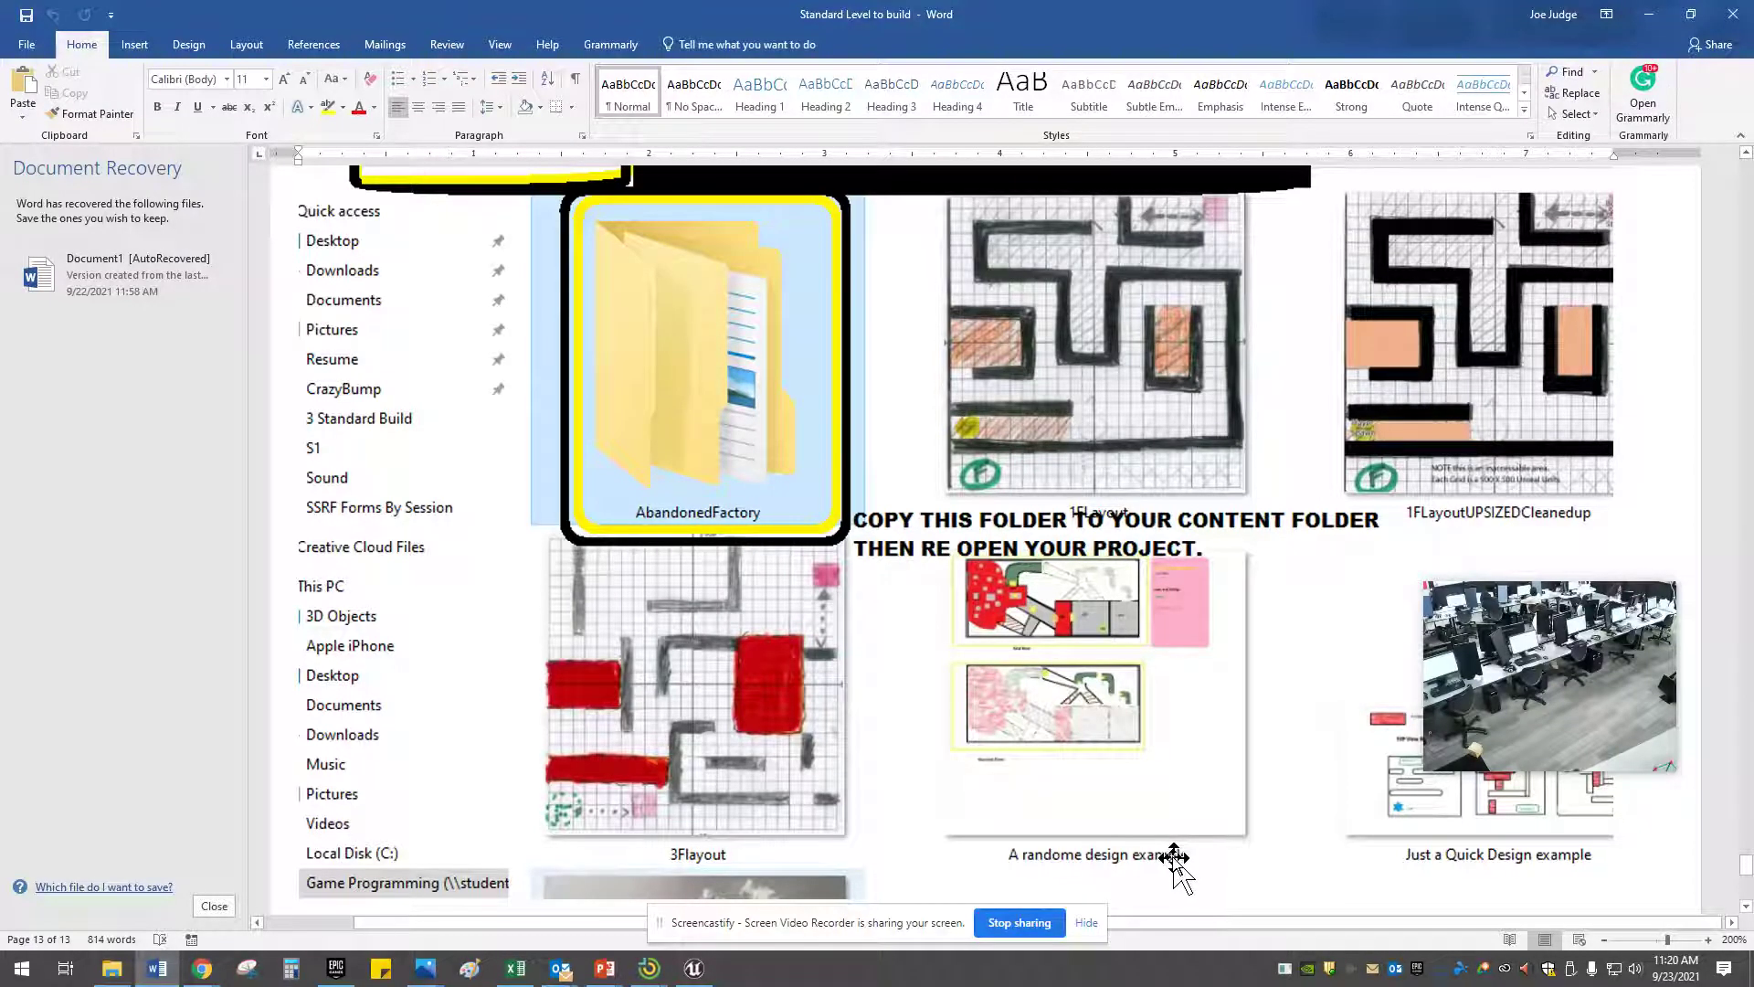
# Switch back to the Unreal editor and show the project's root Content folder in File Explorer
pyautogui.click(692, 970)
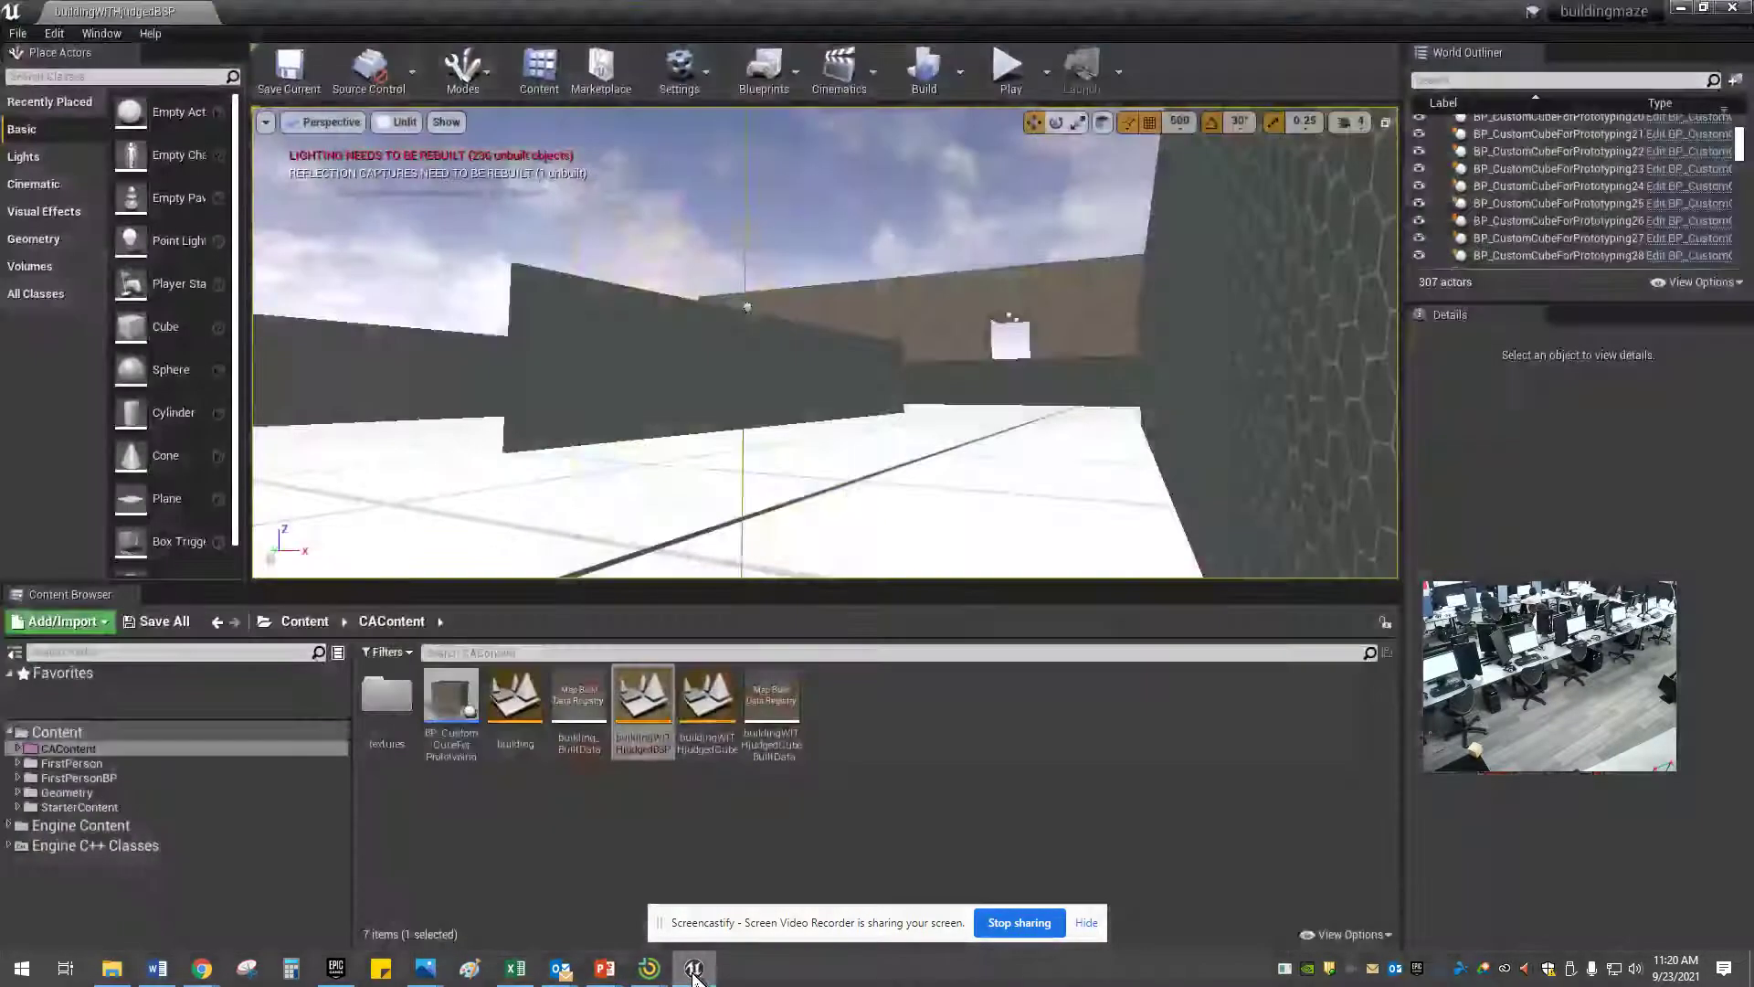
pyautogui.click(79, 734)
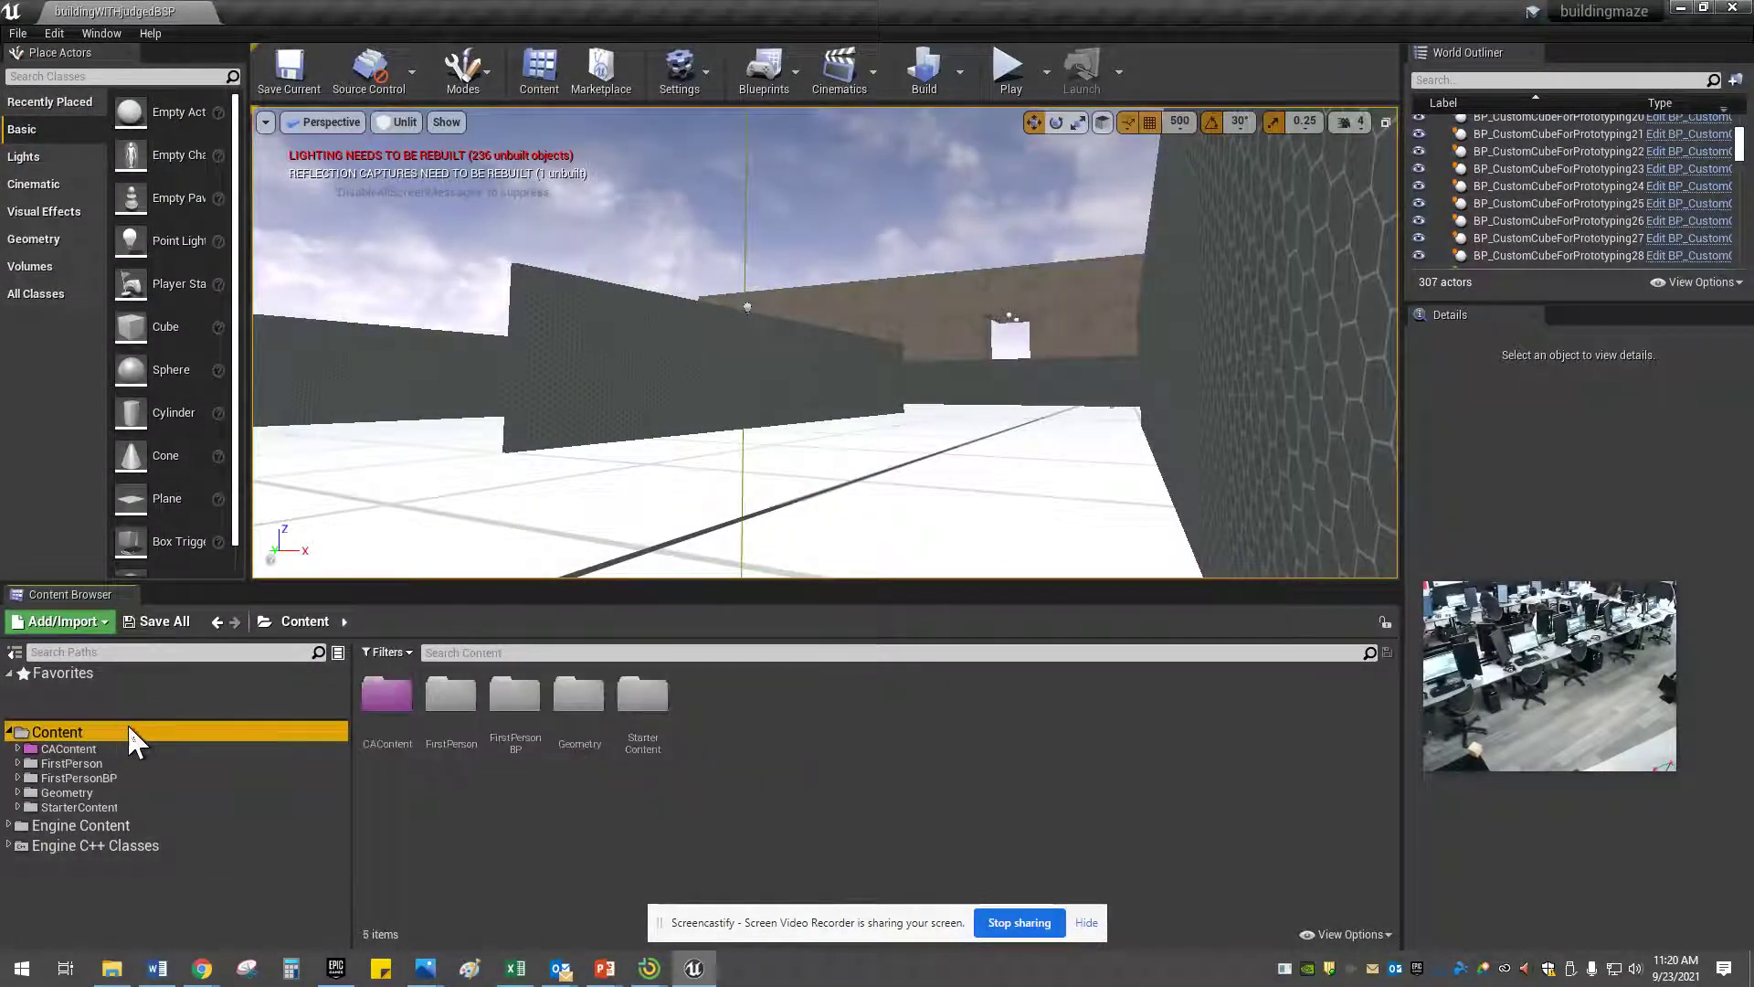
pyautogui.rightClick(130, 740)
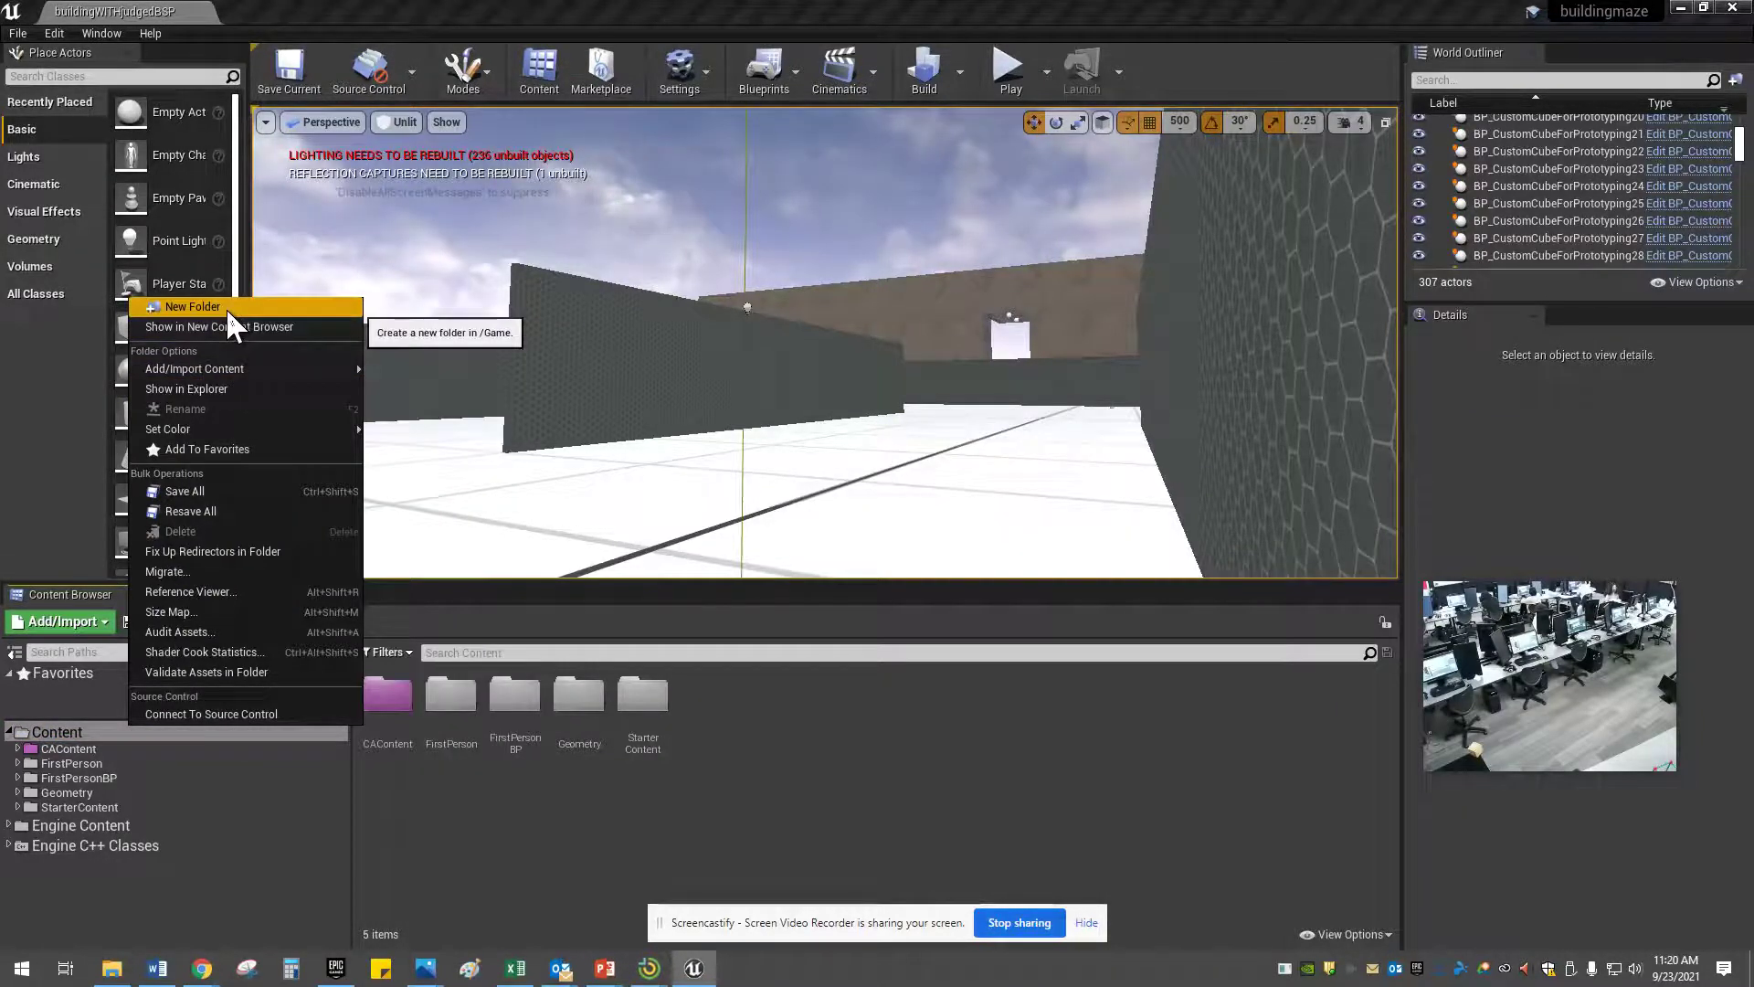
pyautogui.click(227, 388)
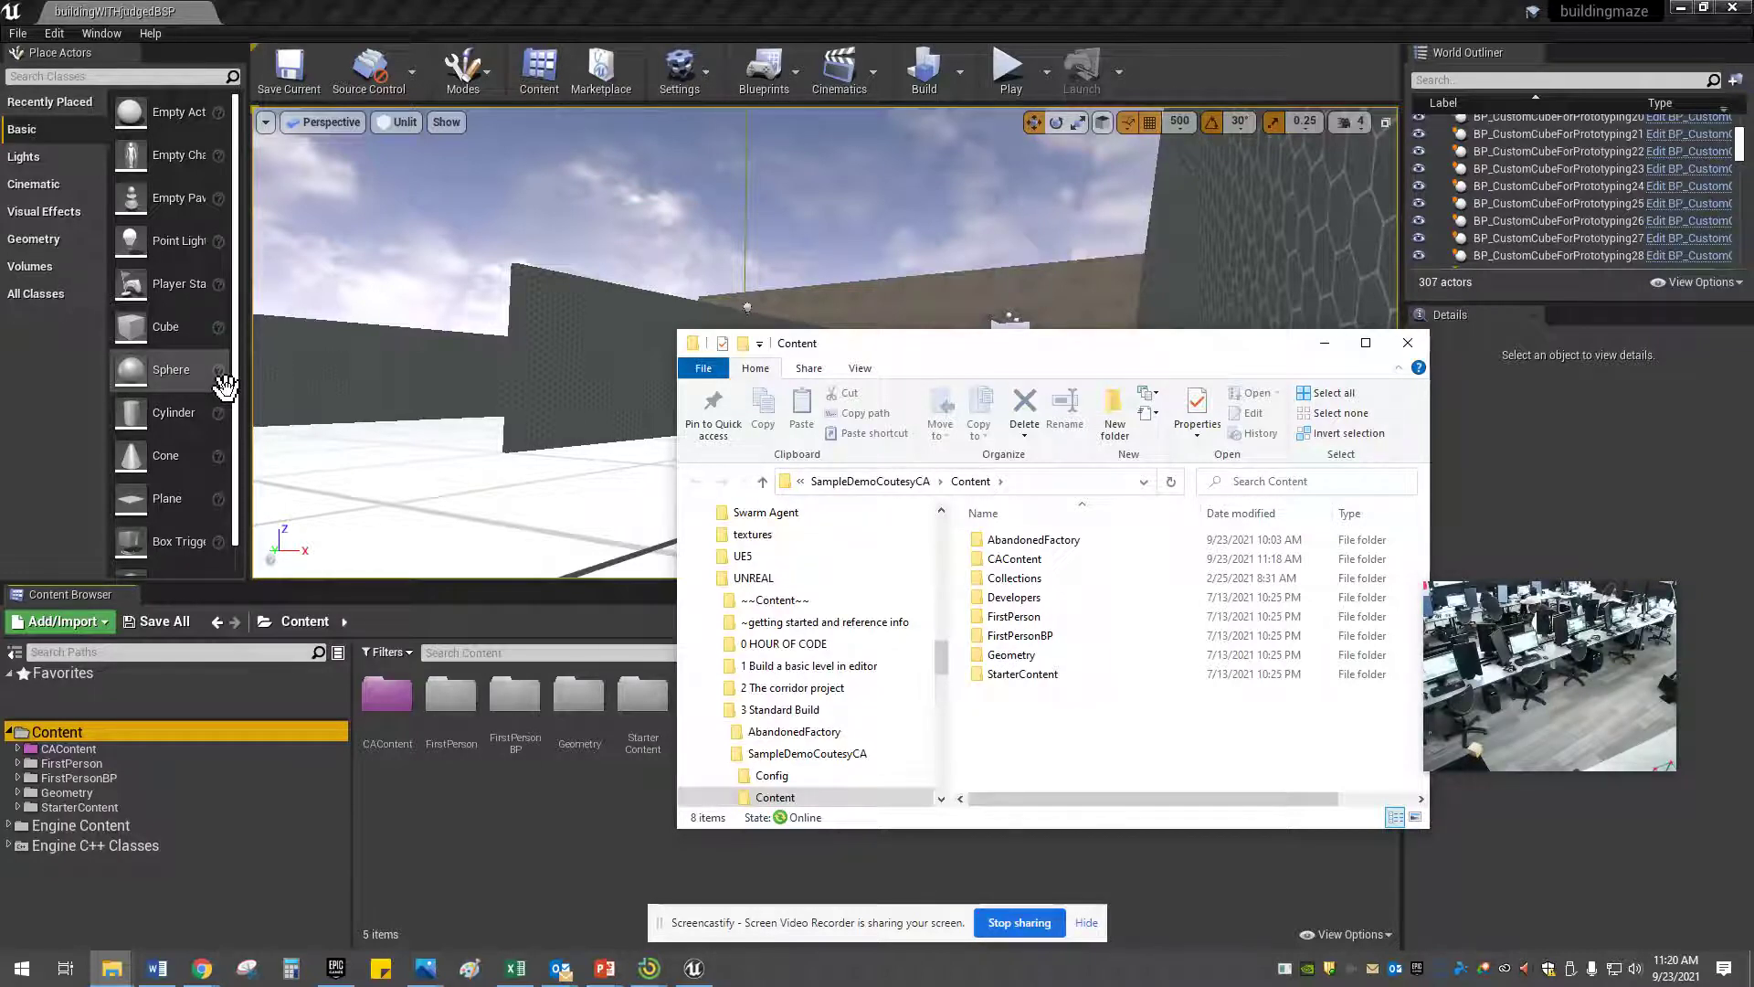
# Copy the AbandonedFactory folder from 3 Standard Build into the Content folder of the SampleDemoCoutesyCA project
pyautogui.click(831, 736)
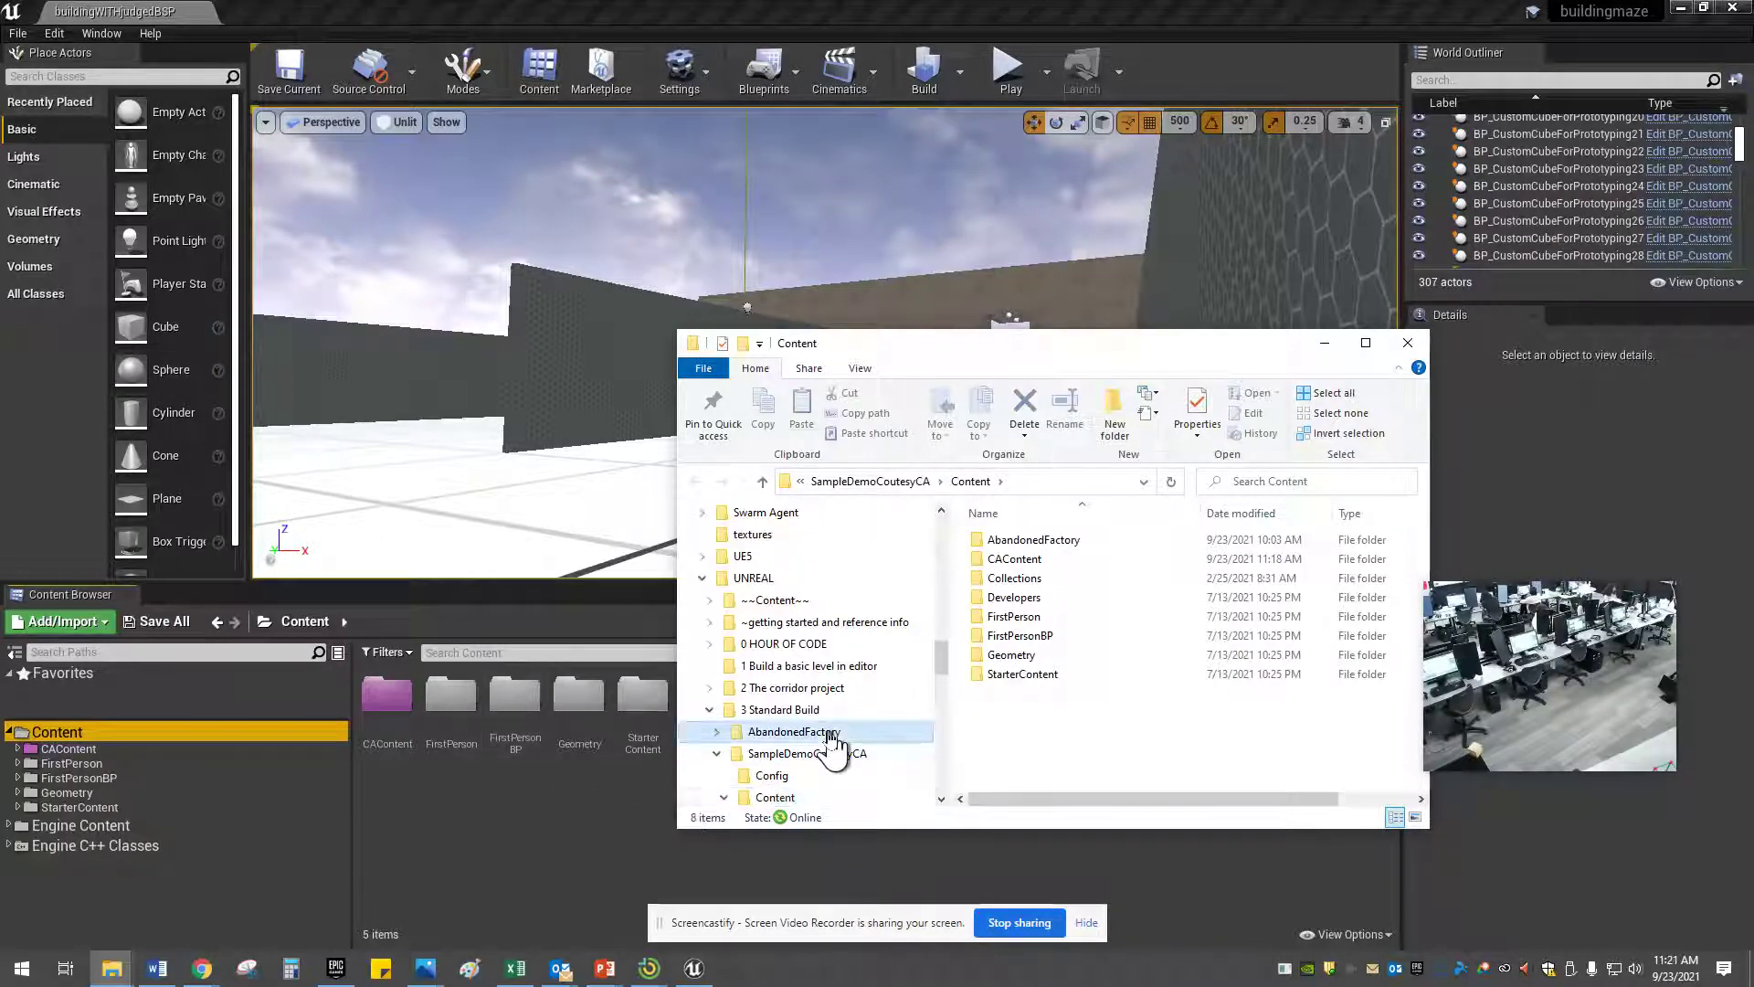
pyautogui.rightClick(830, 732)
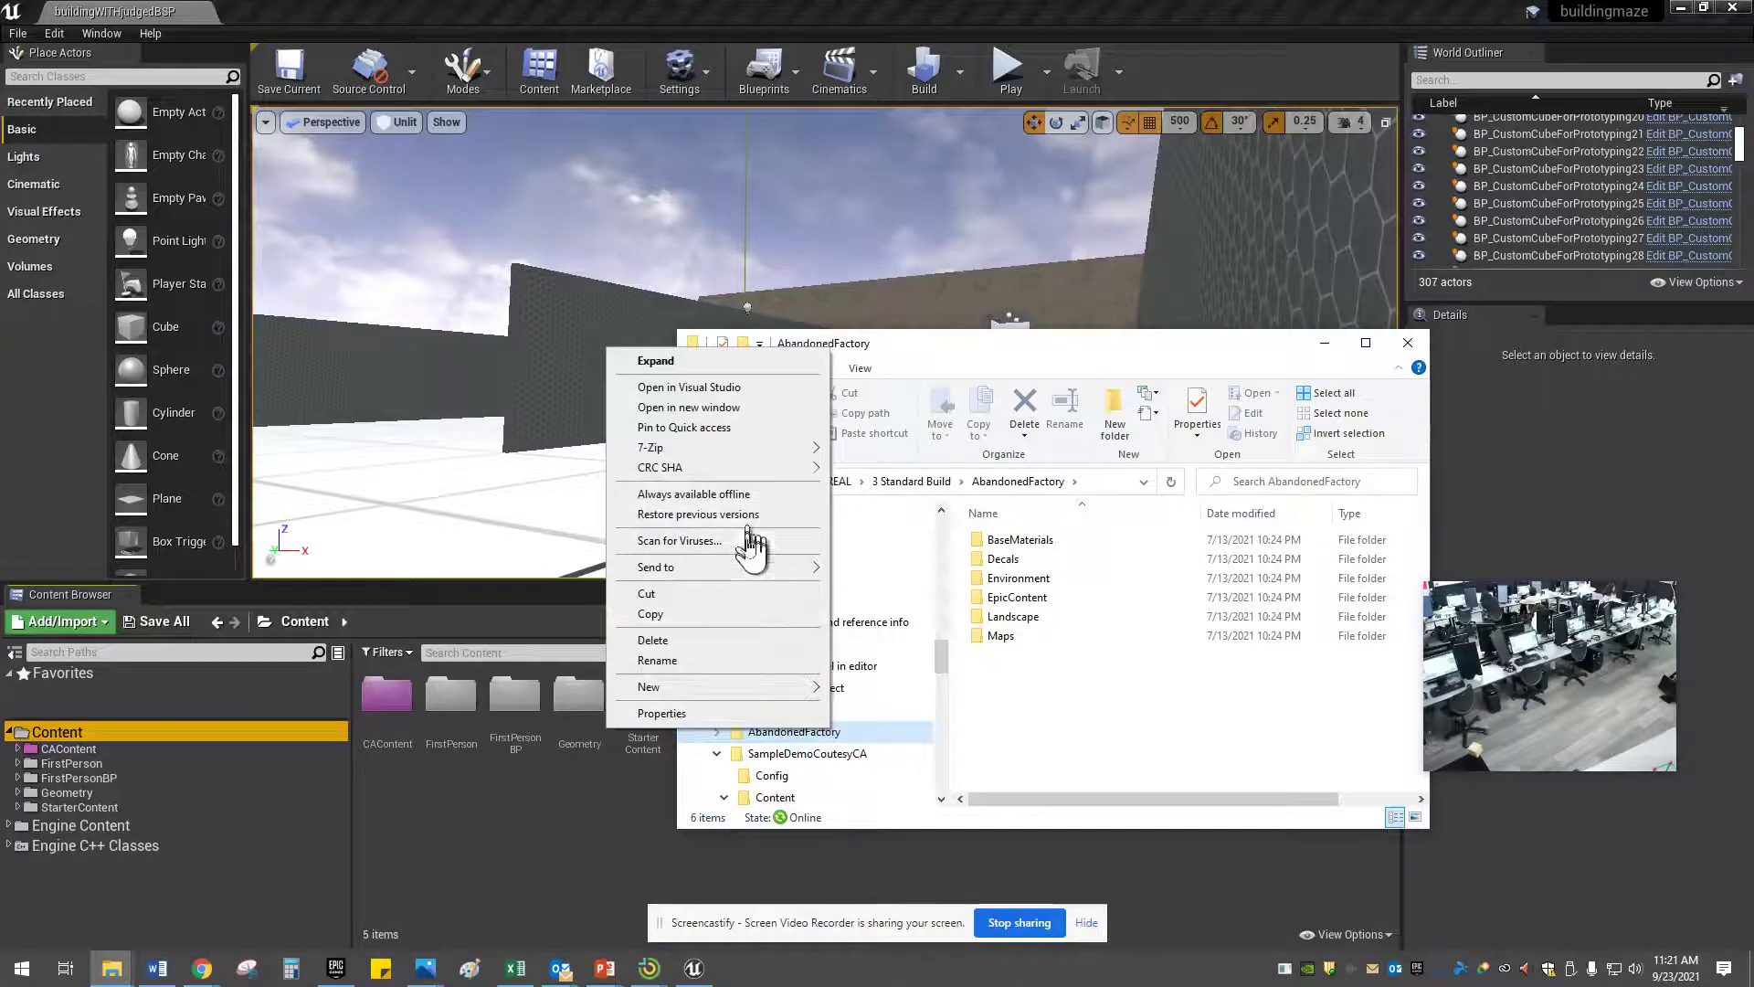
pyautogui.click(745, 613)
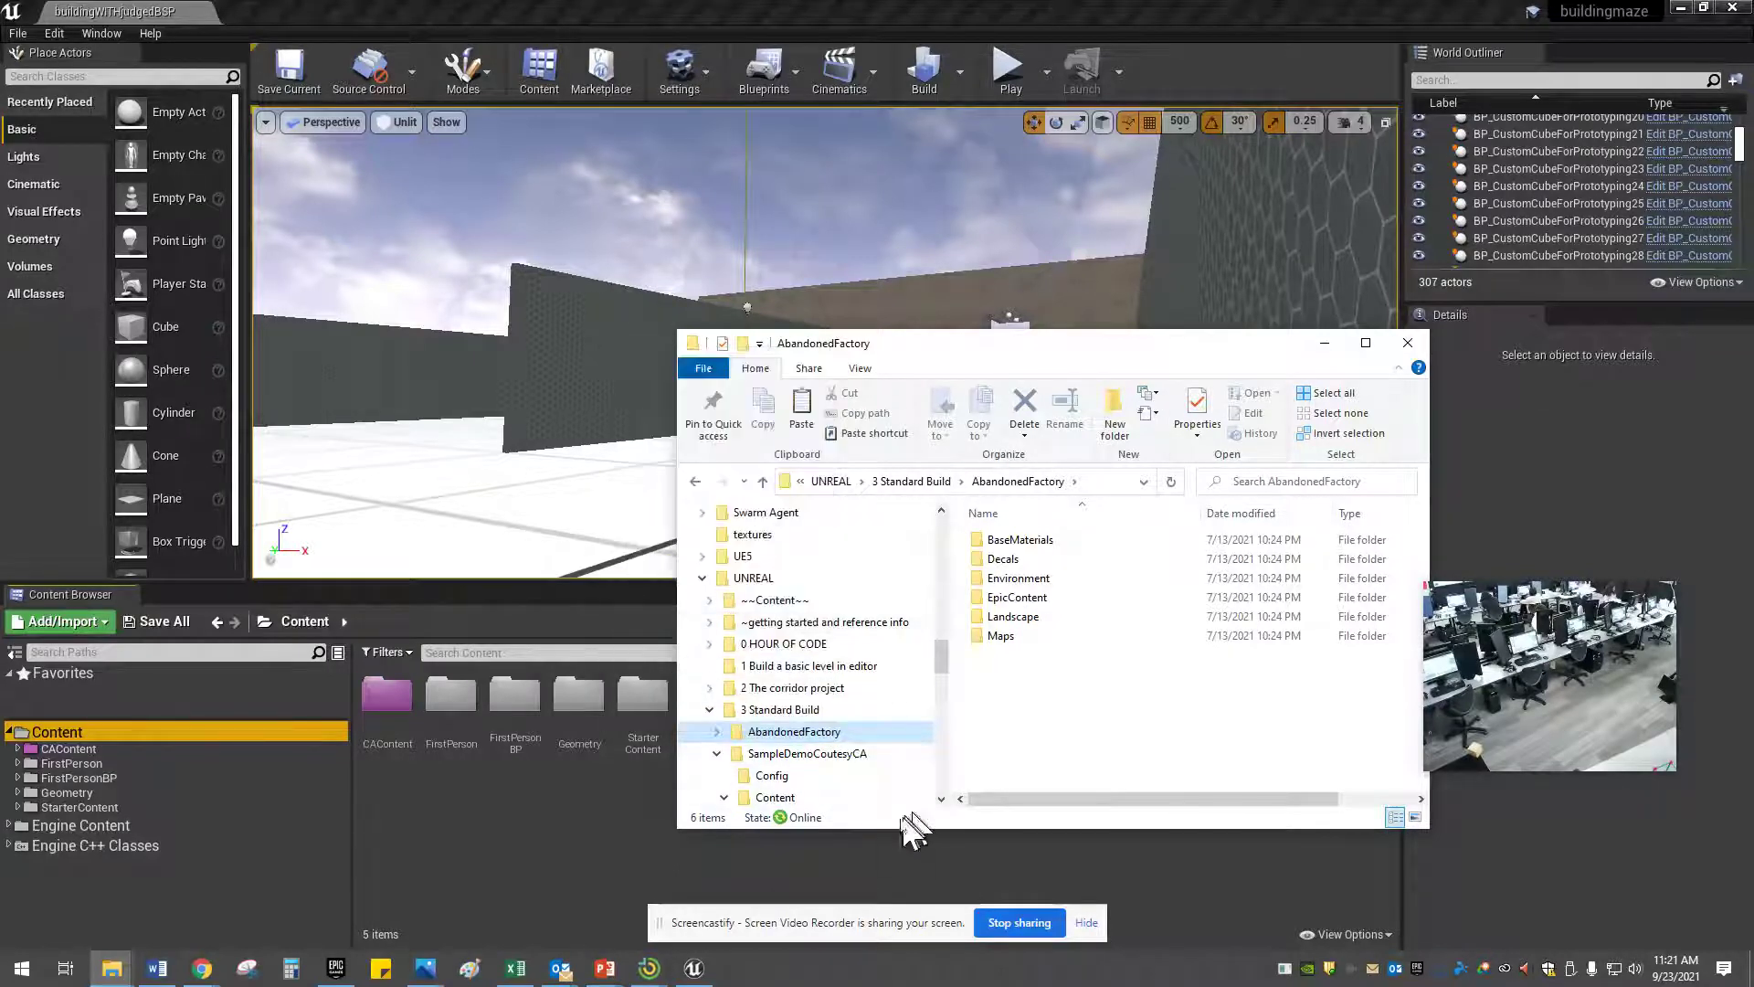
pyautogui.click(821, 799)
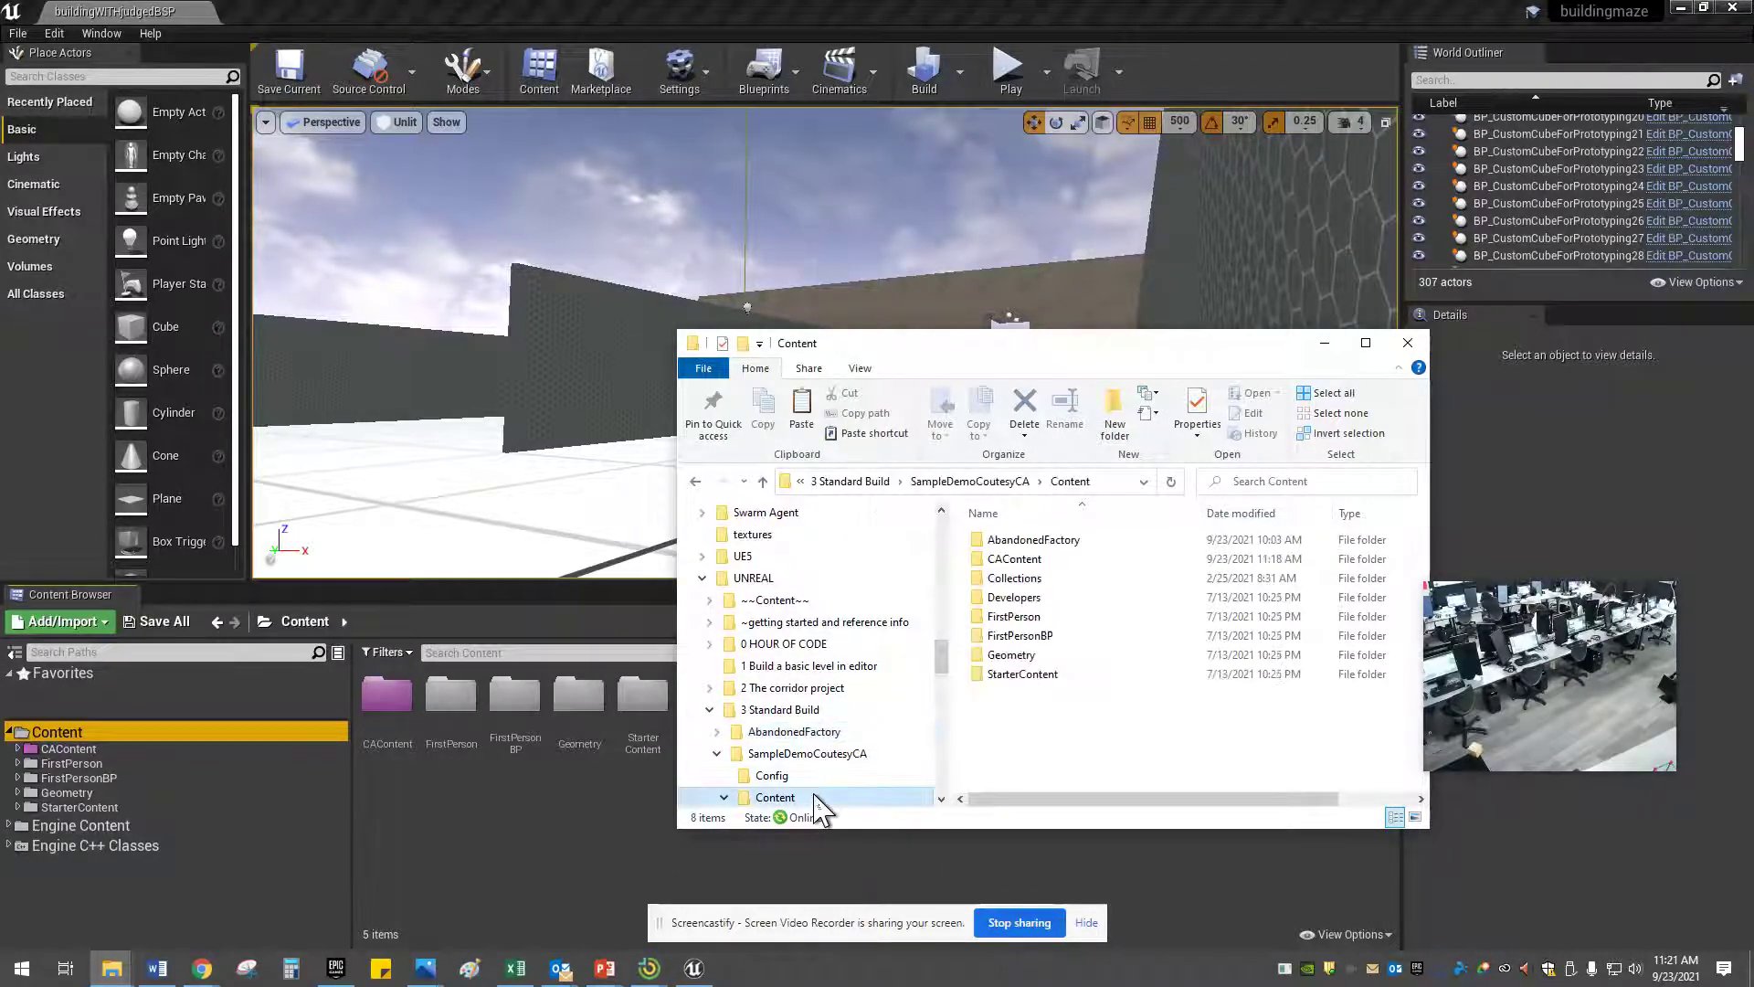
pyautogui.rightClick(1044, 731)
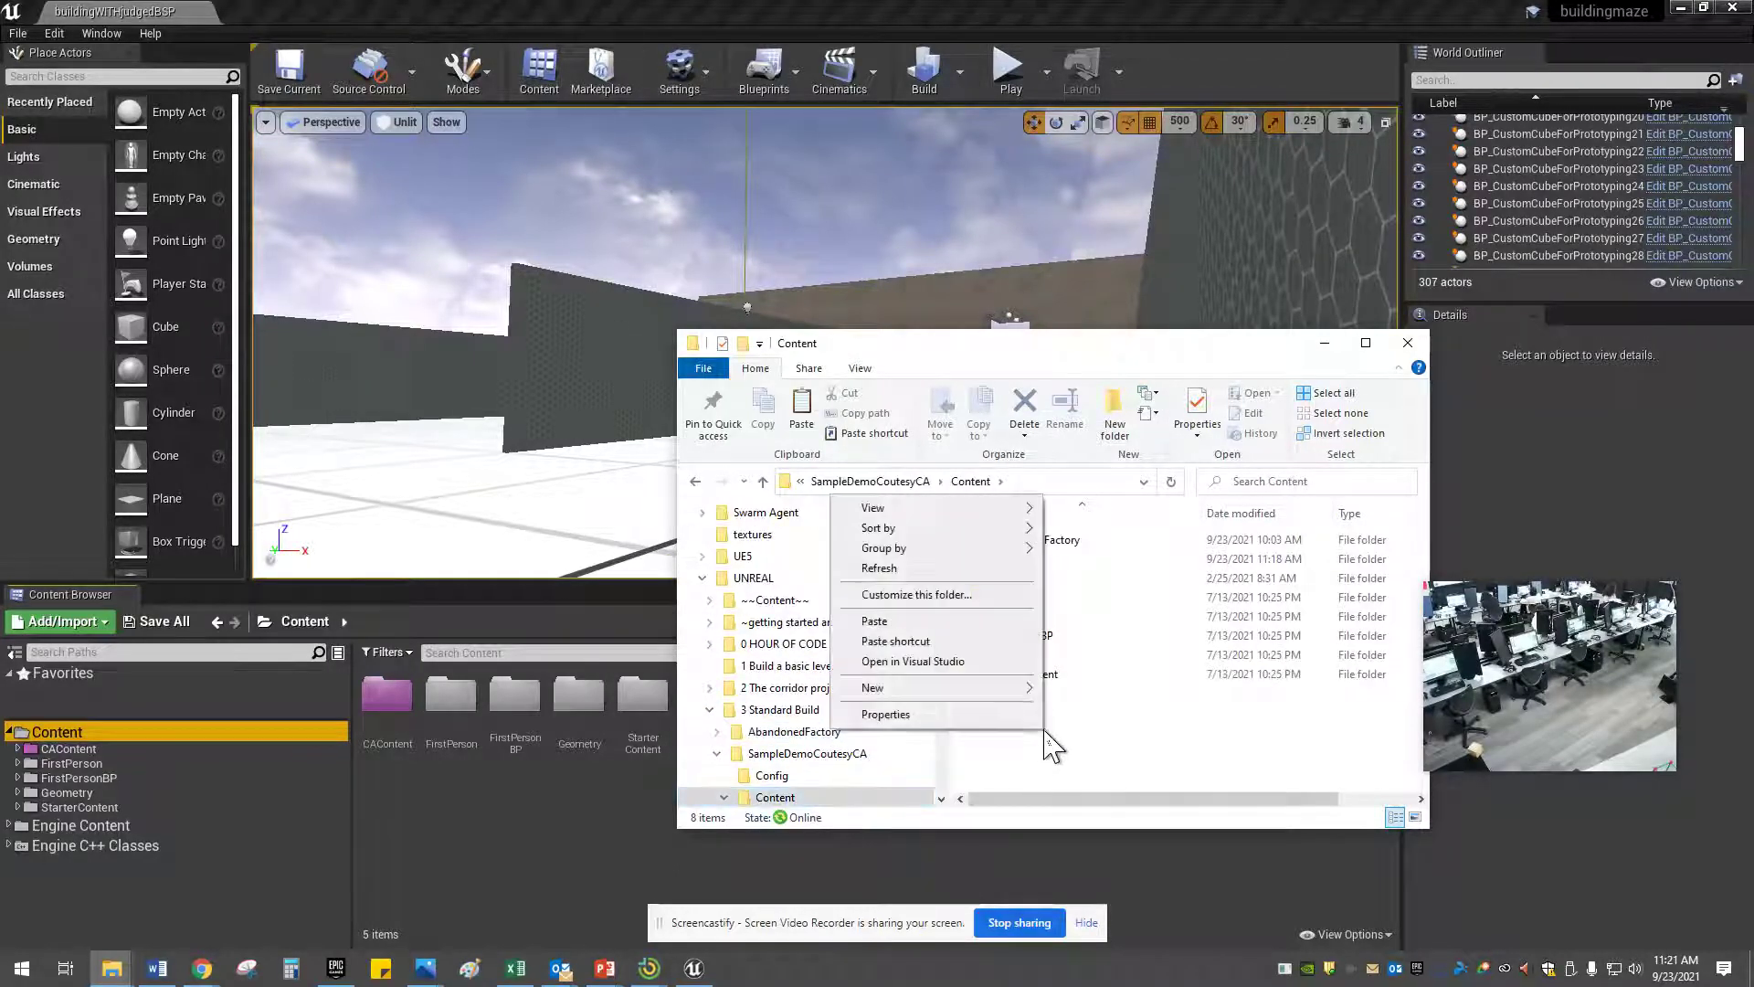
pyautogui.click(930, 624)
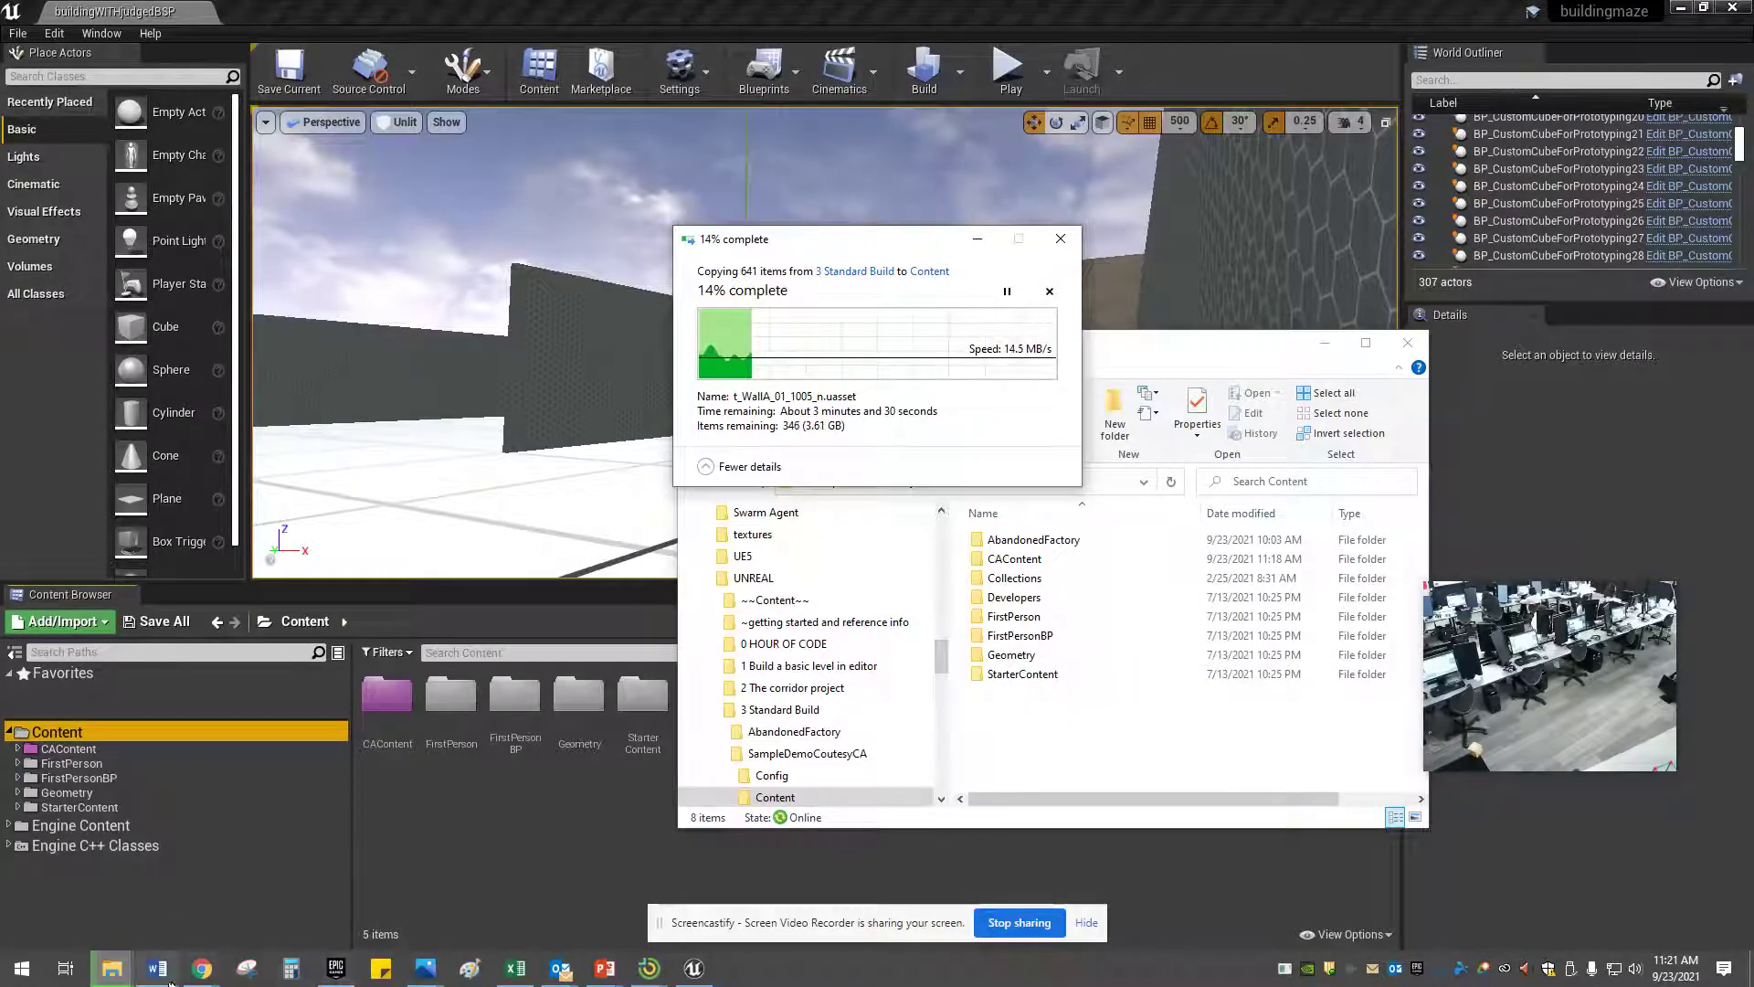
# Open the Abandoned Factory asset page in the Epic Games Launcher and browse its enlarged preview images
pyautogui.click(335, 967)
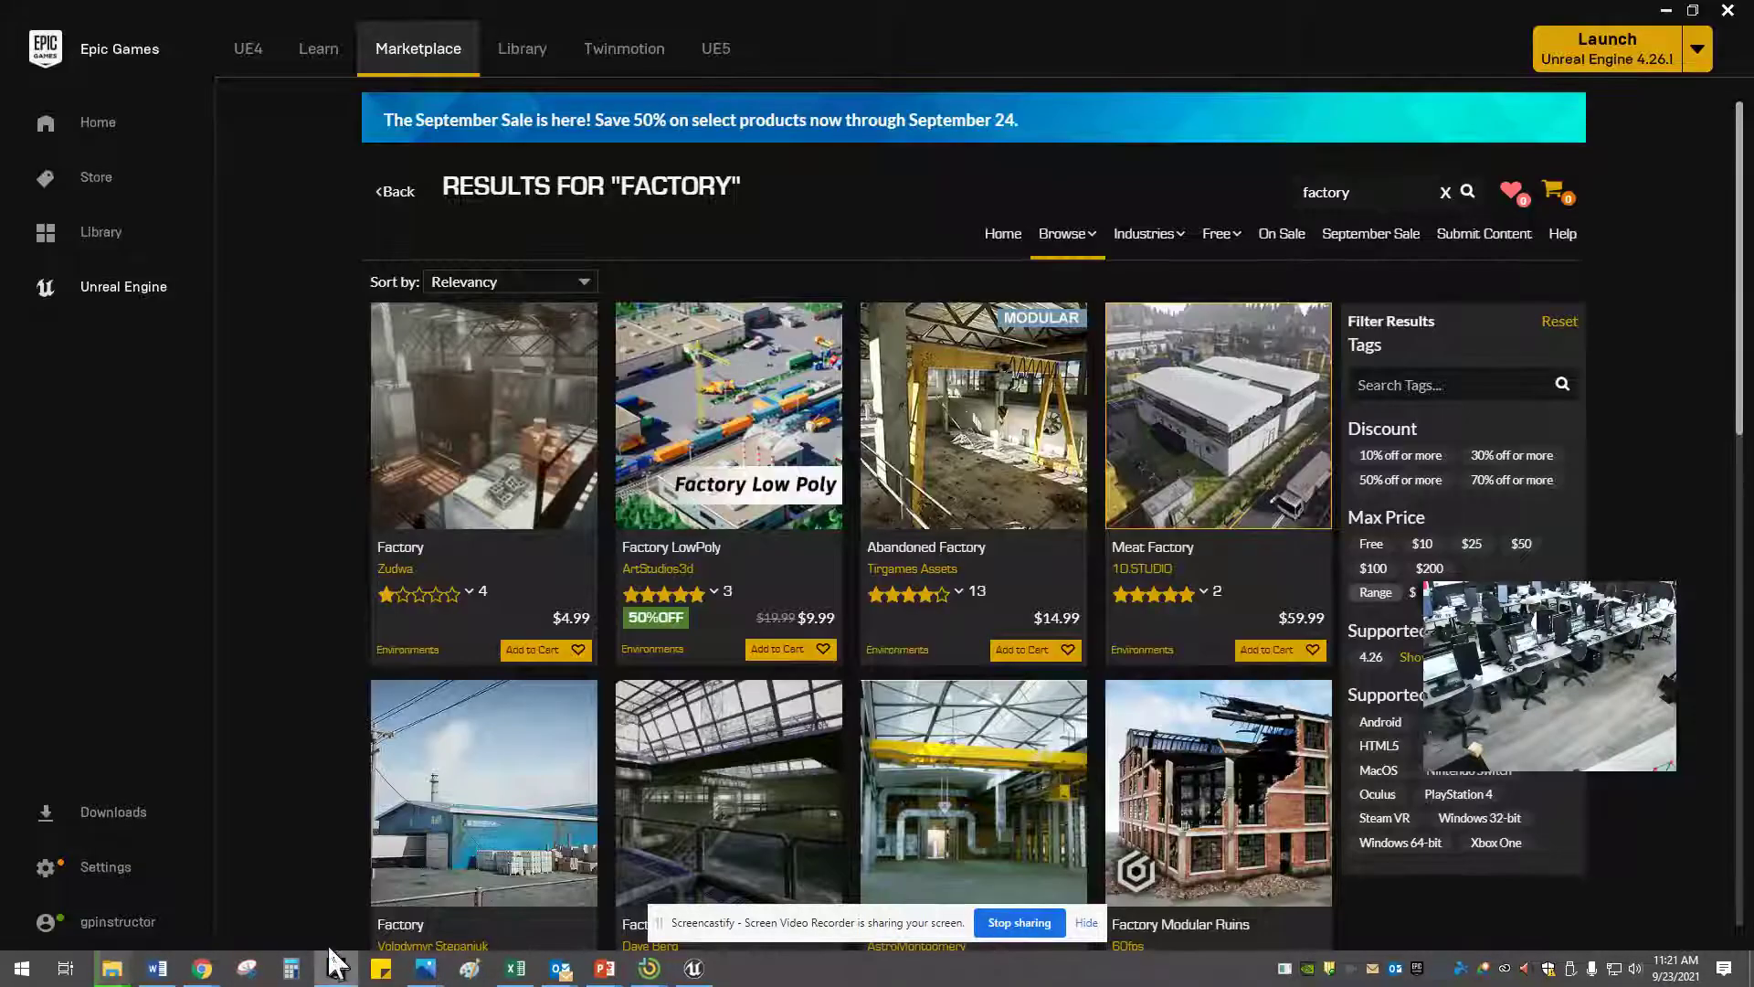
pyautogui.click(976, 438)
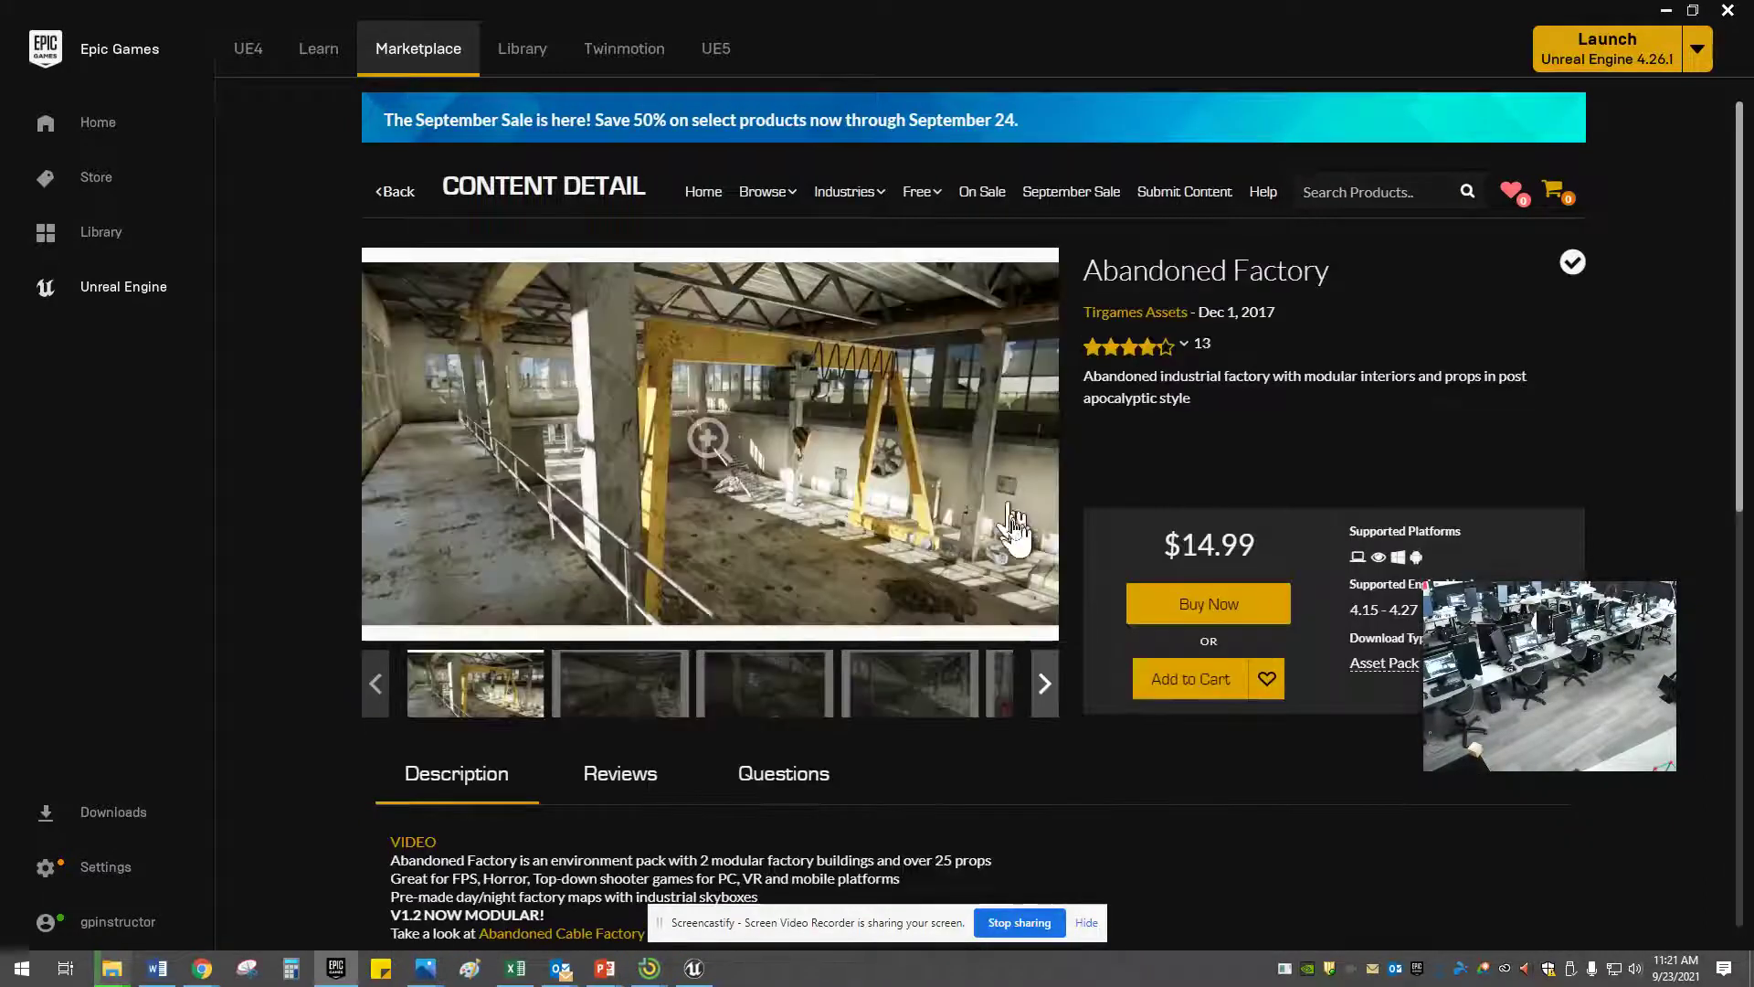
pyautogui.click(709, 441)
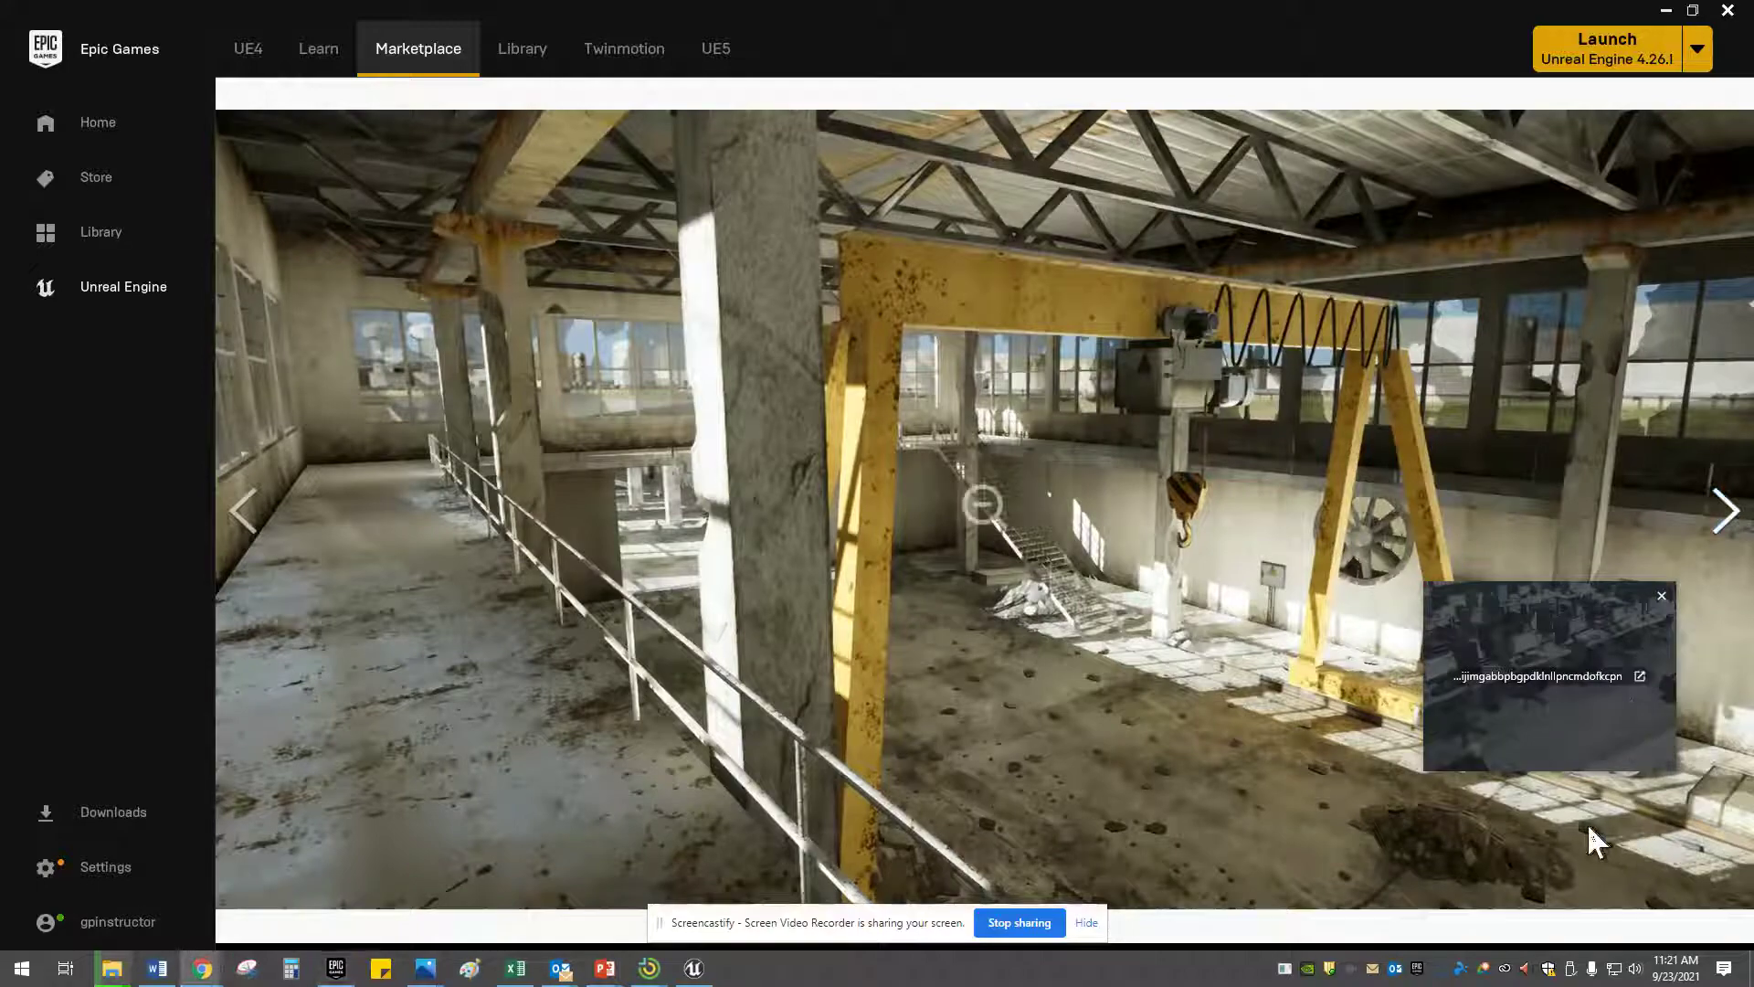
pyautogui.moveTo(1582, 716); pyautogui.dragTo(1425, 908)
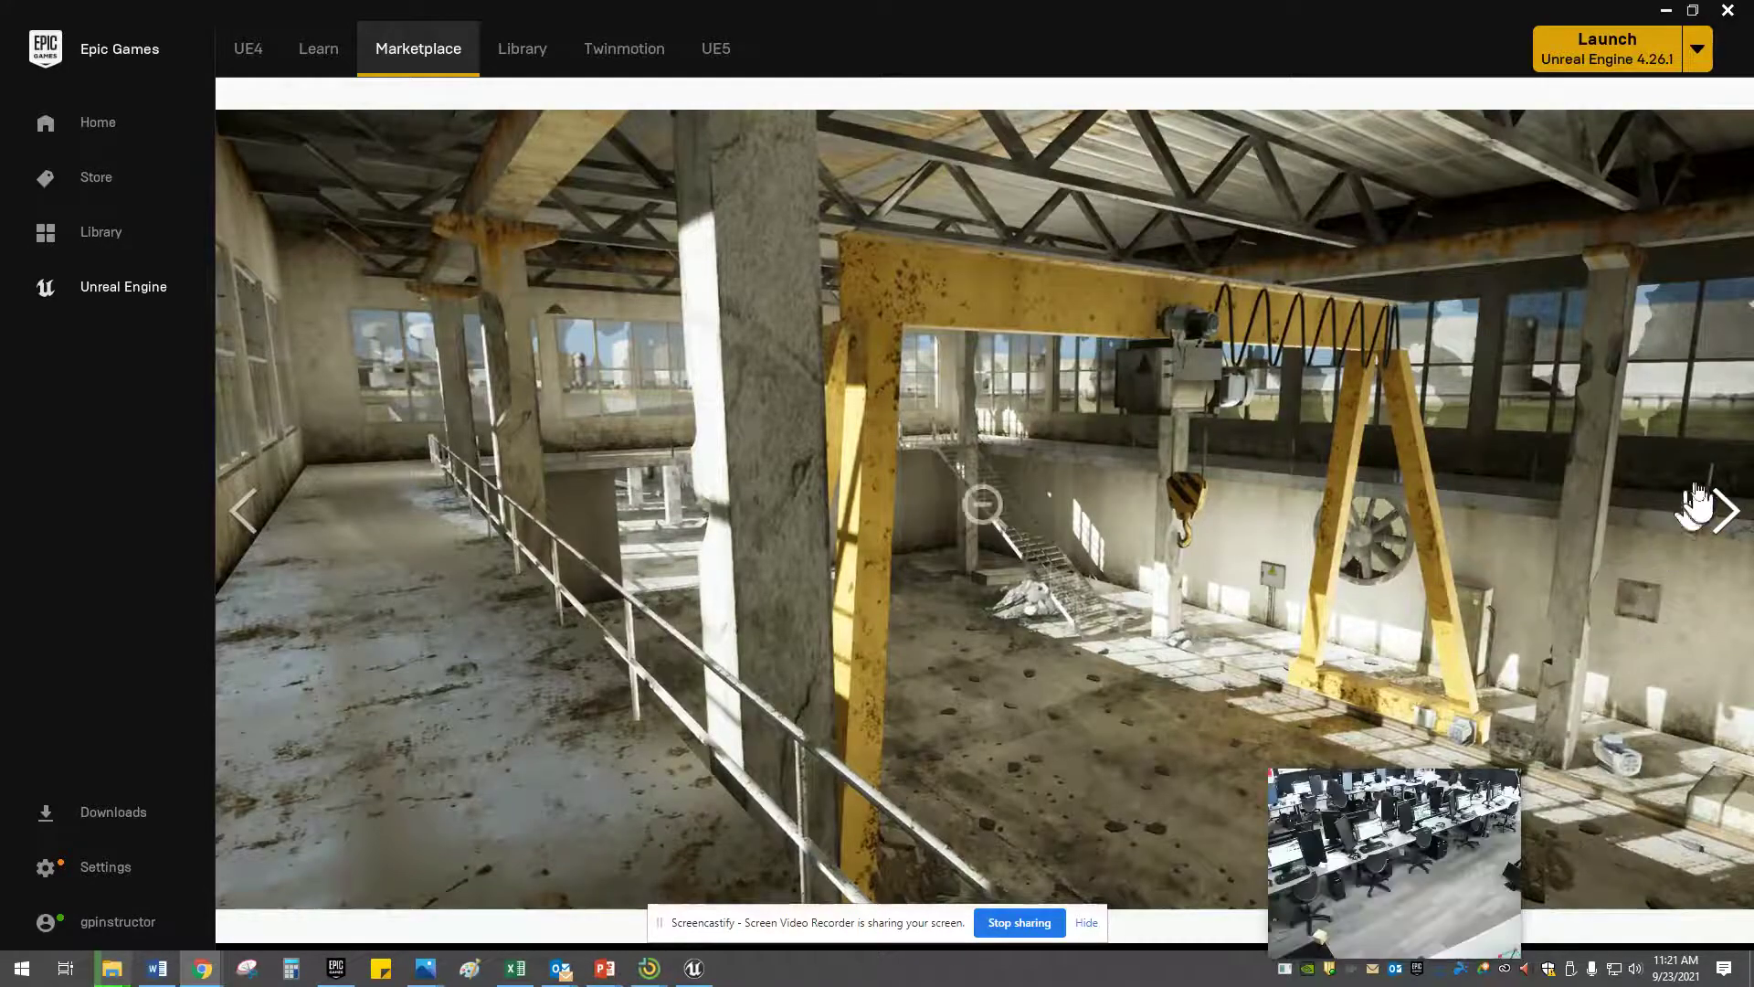
pyautogui.click(1719, 512)
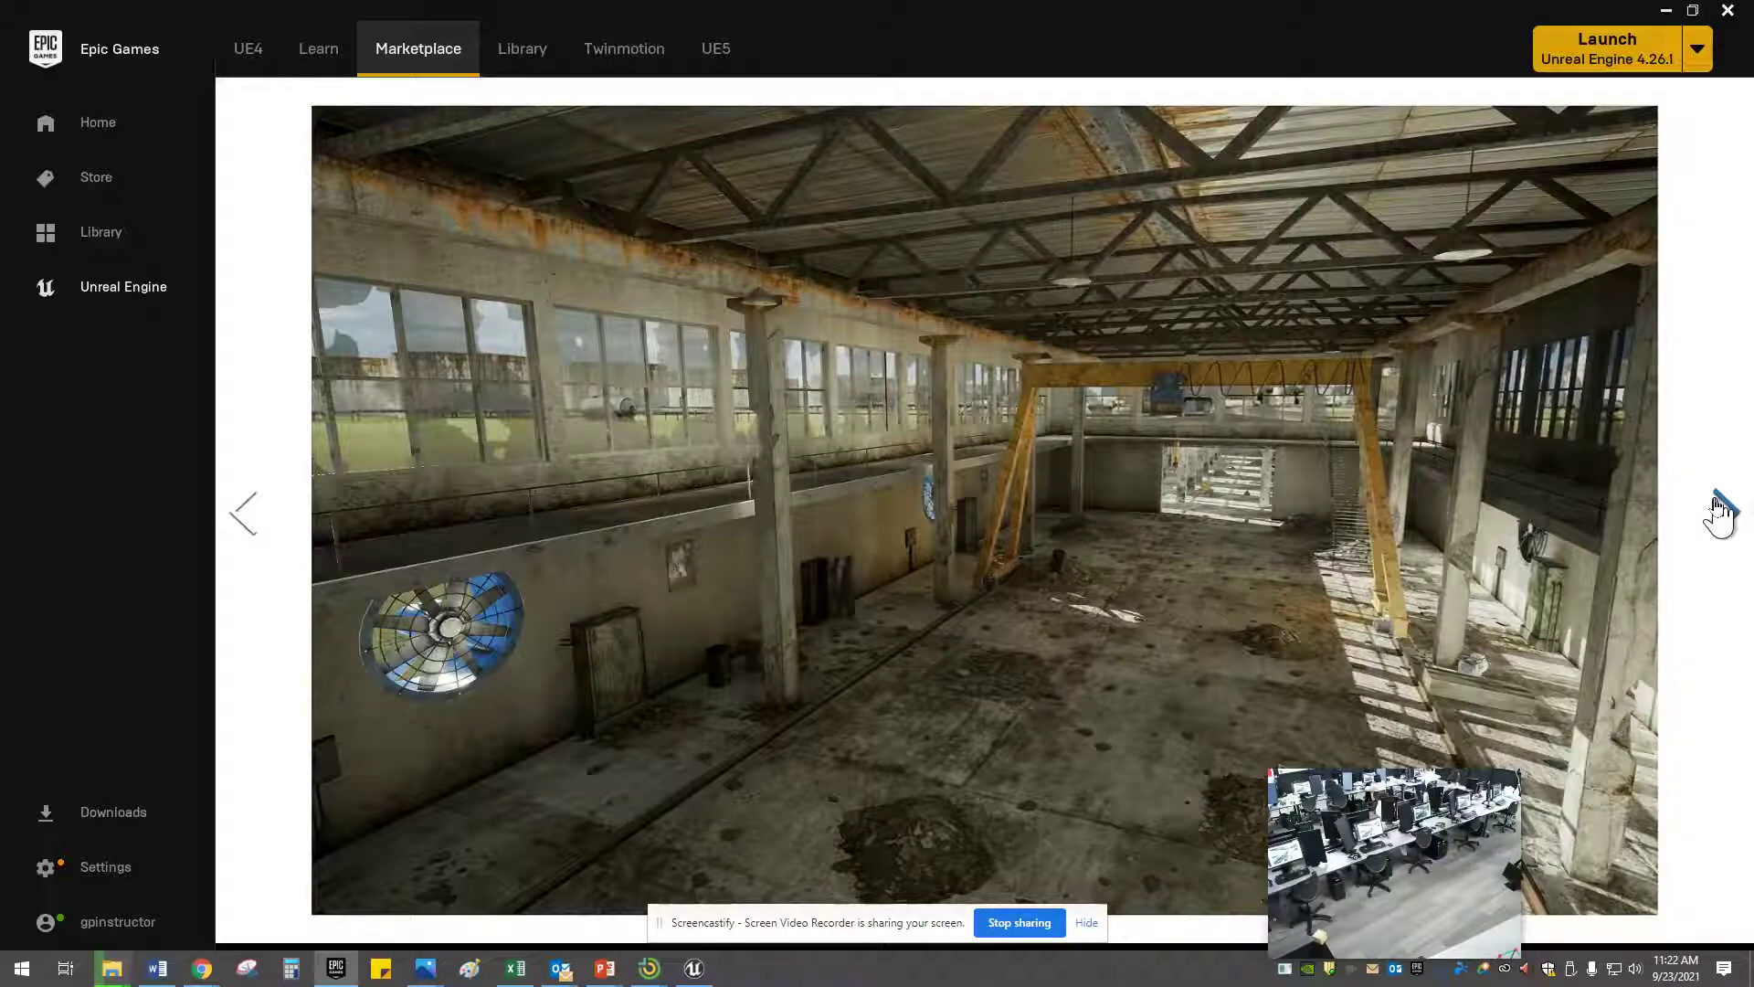
pyautogui.click(1718, 510)
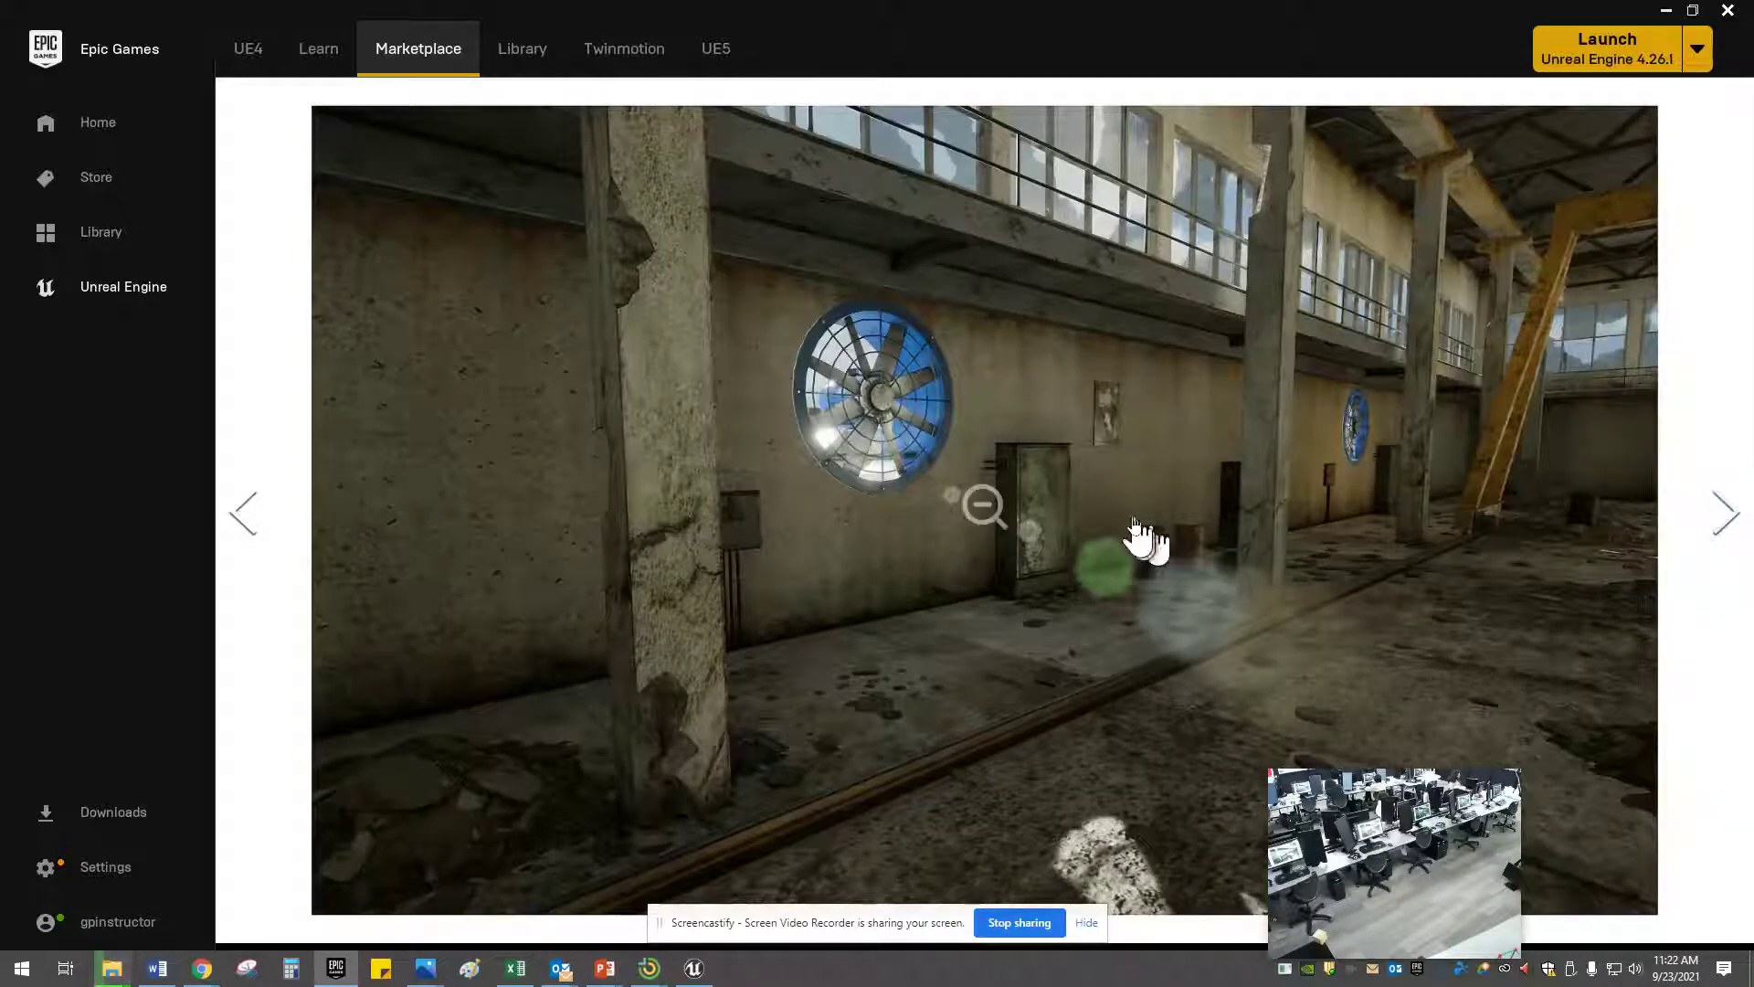
pyautogui.click(1727, 520)
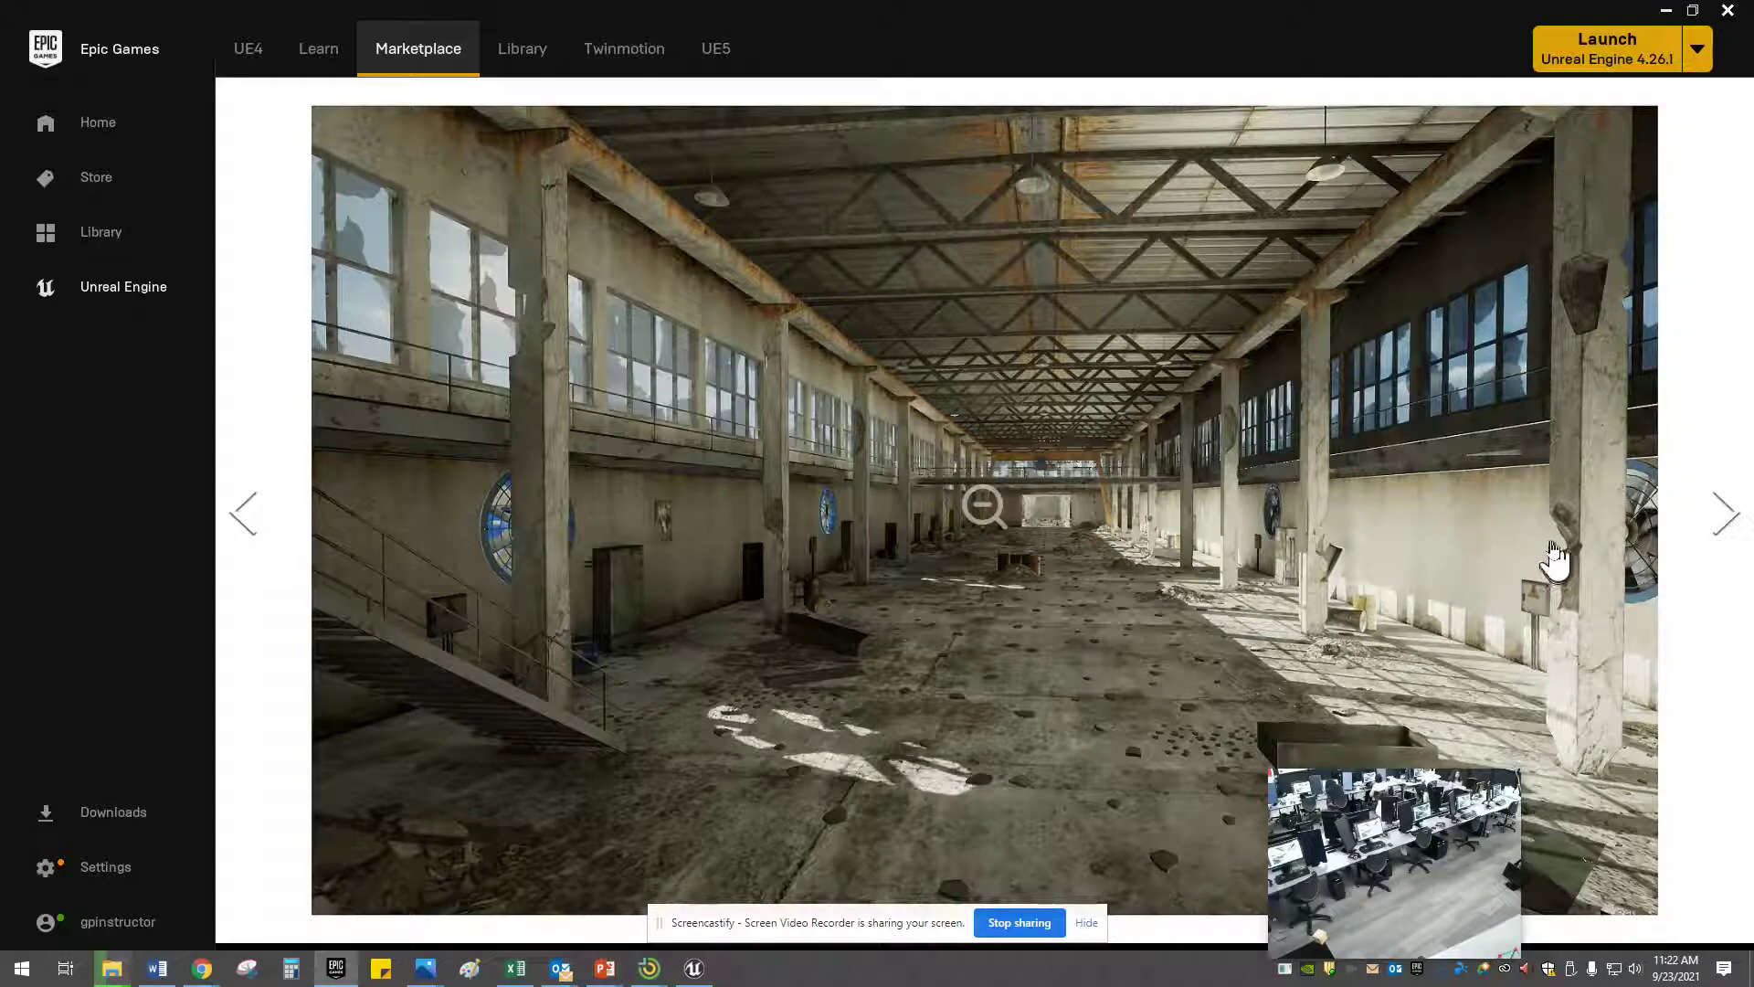
# Look through the remaining enlarged Abandoned Factory preview images, close the gallery and minimize the Epic Games Launcher
pyautogui.click(1723, 513)
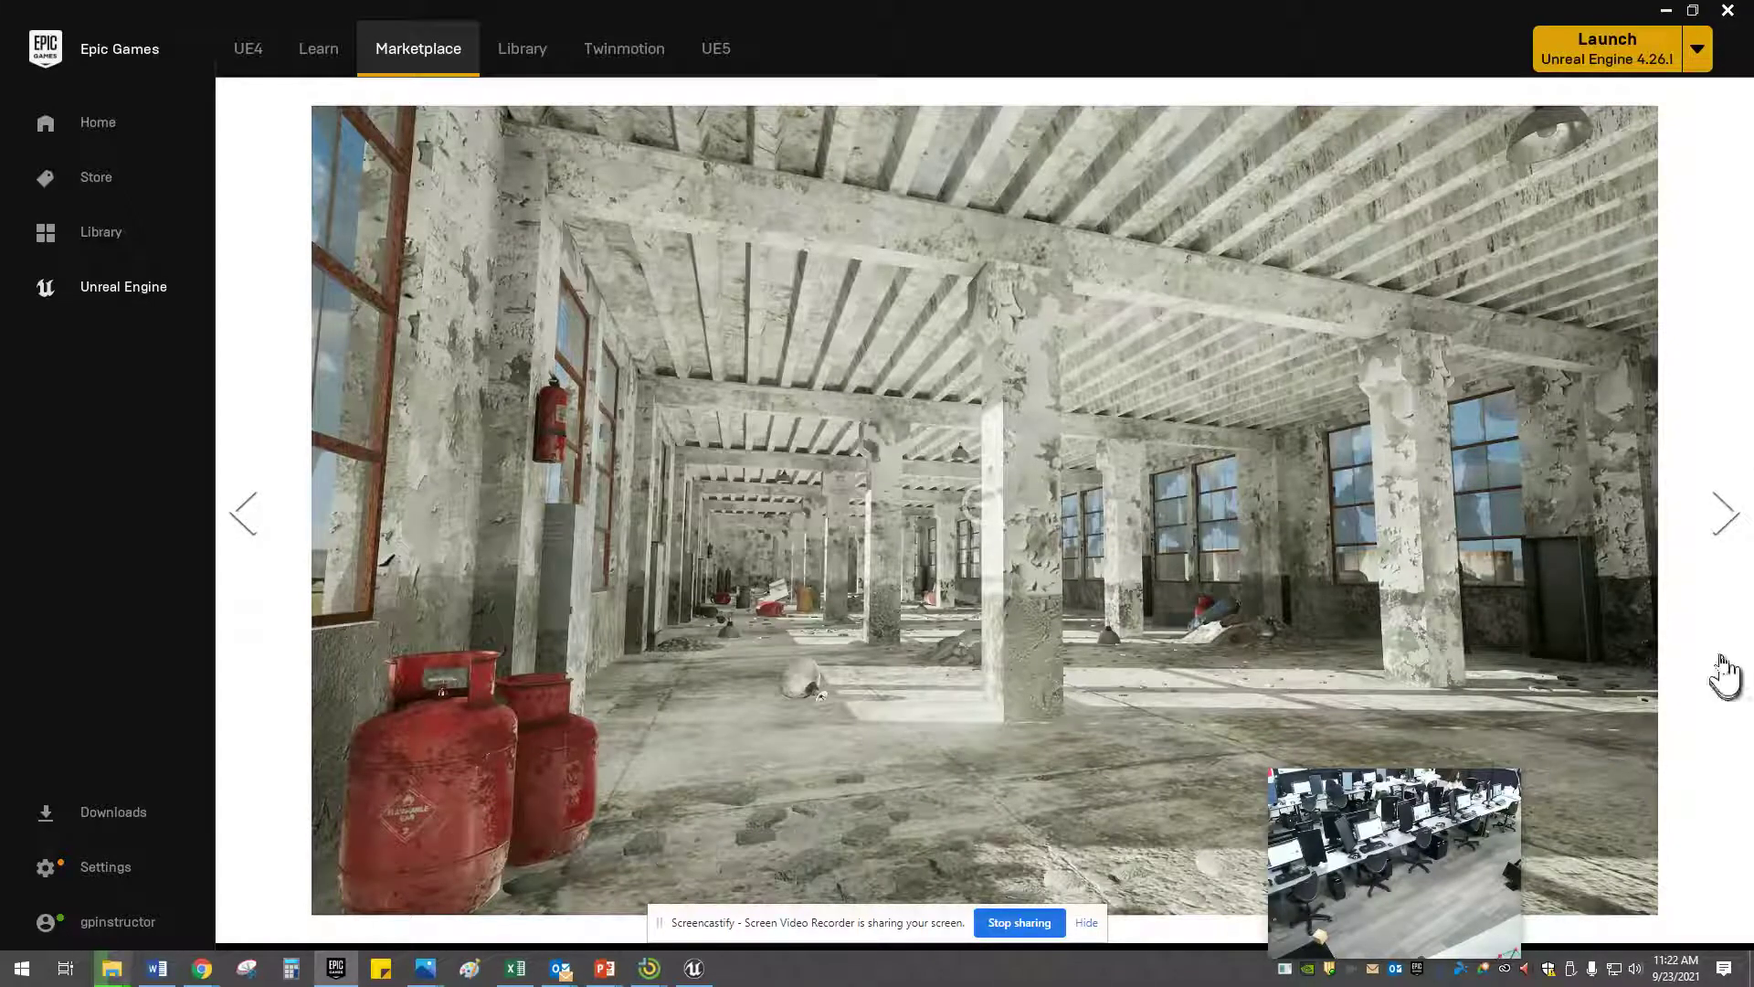
pyautogui.click(1727, 514)
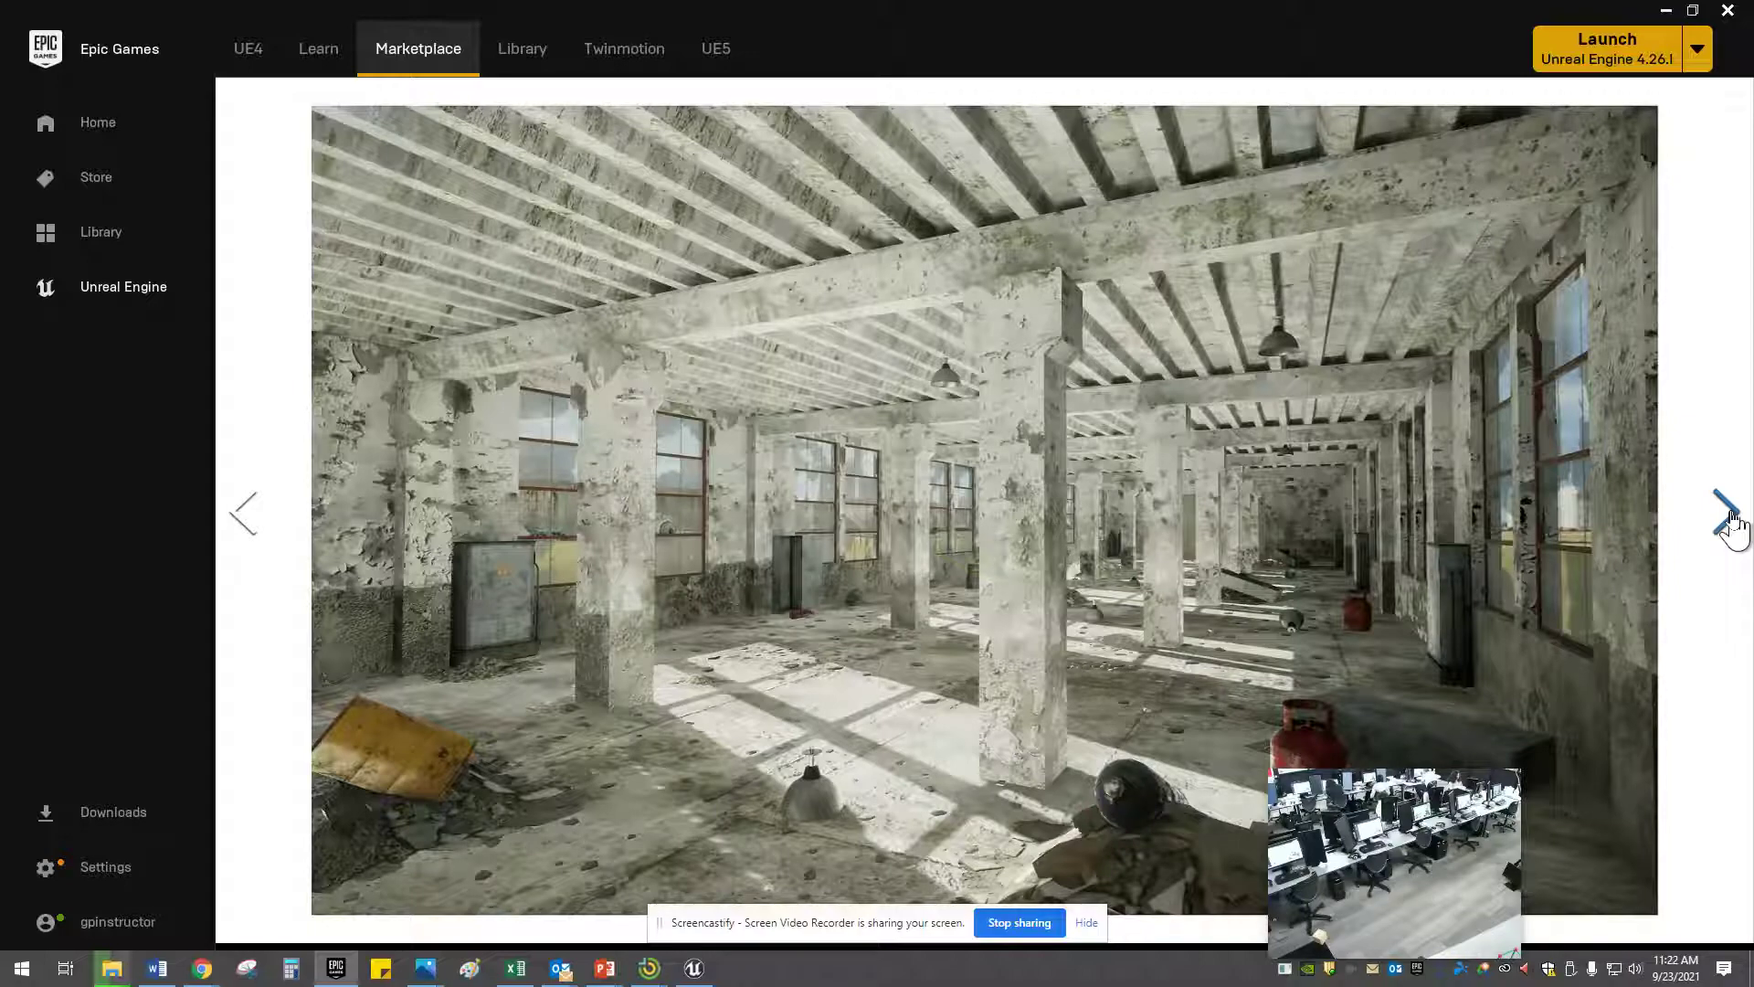
pyautogui.click(1727, 513)
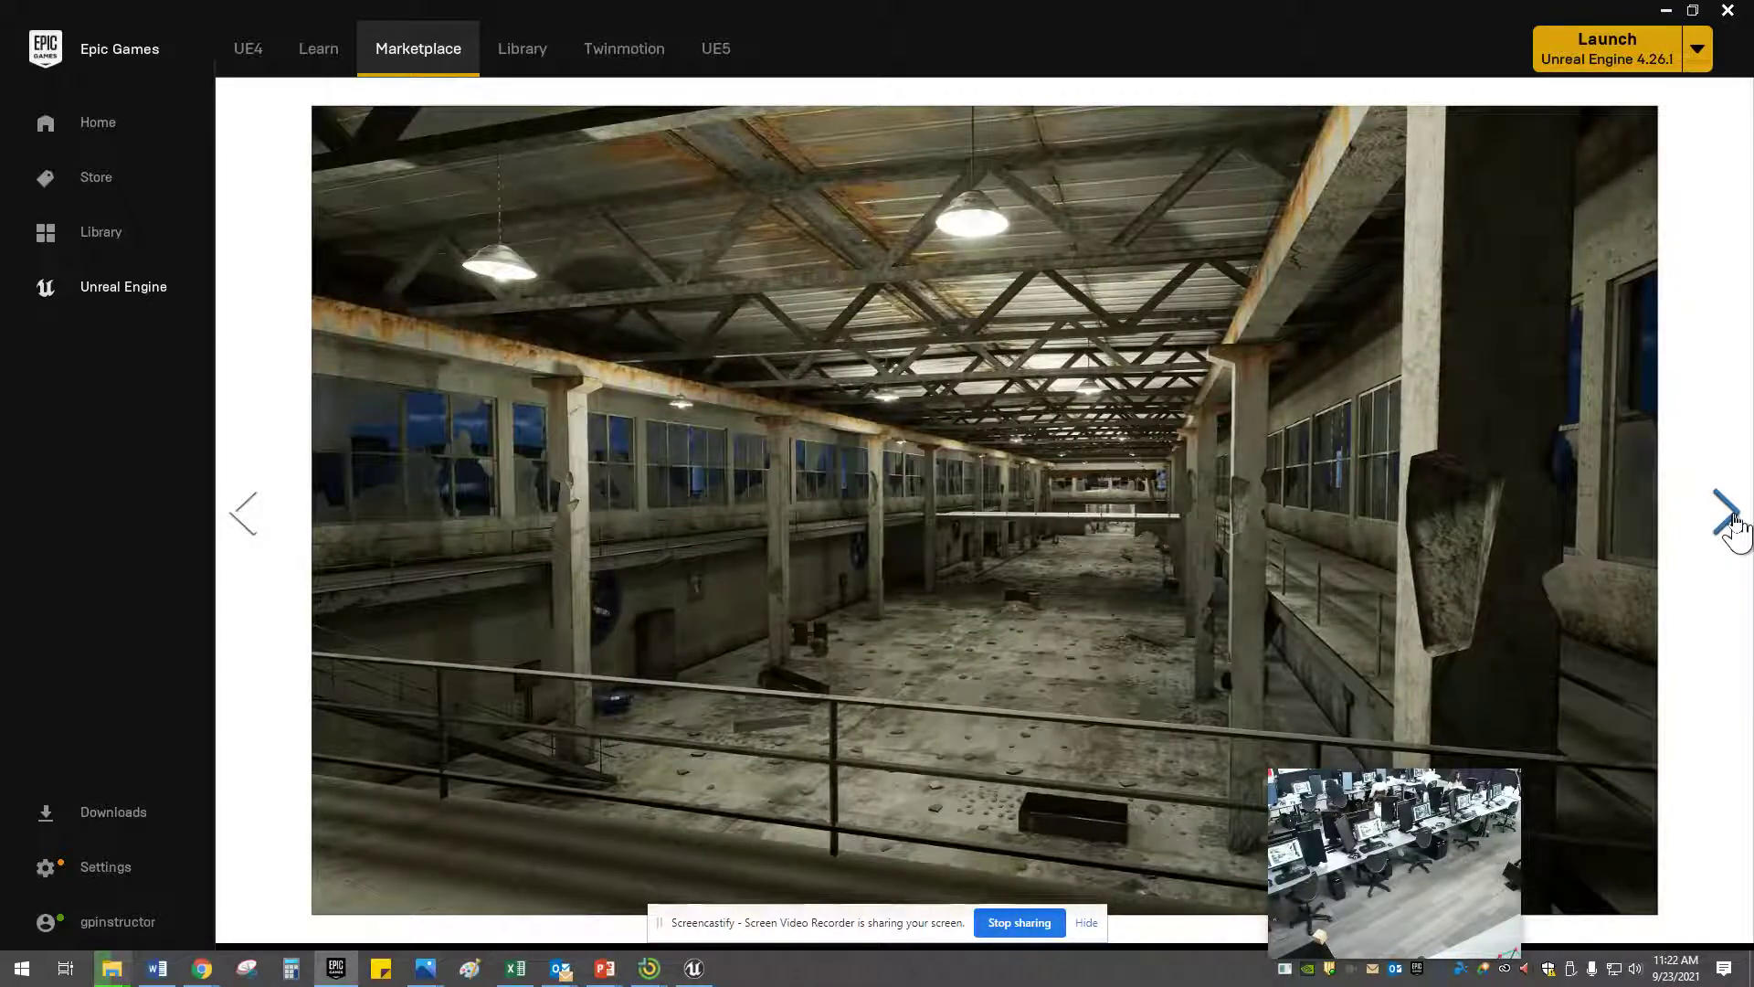
pyautogui.click(1727, 513)
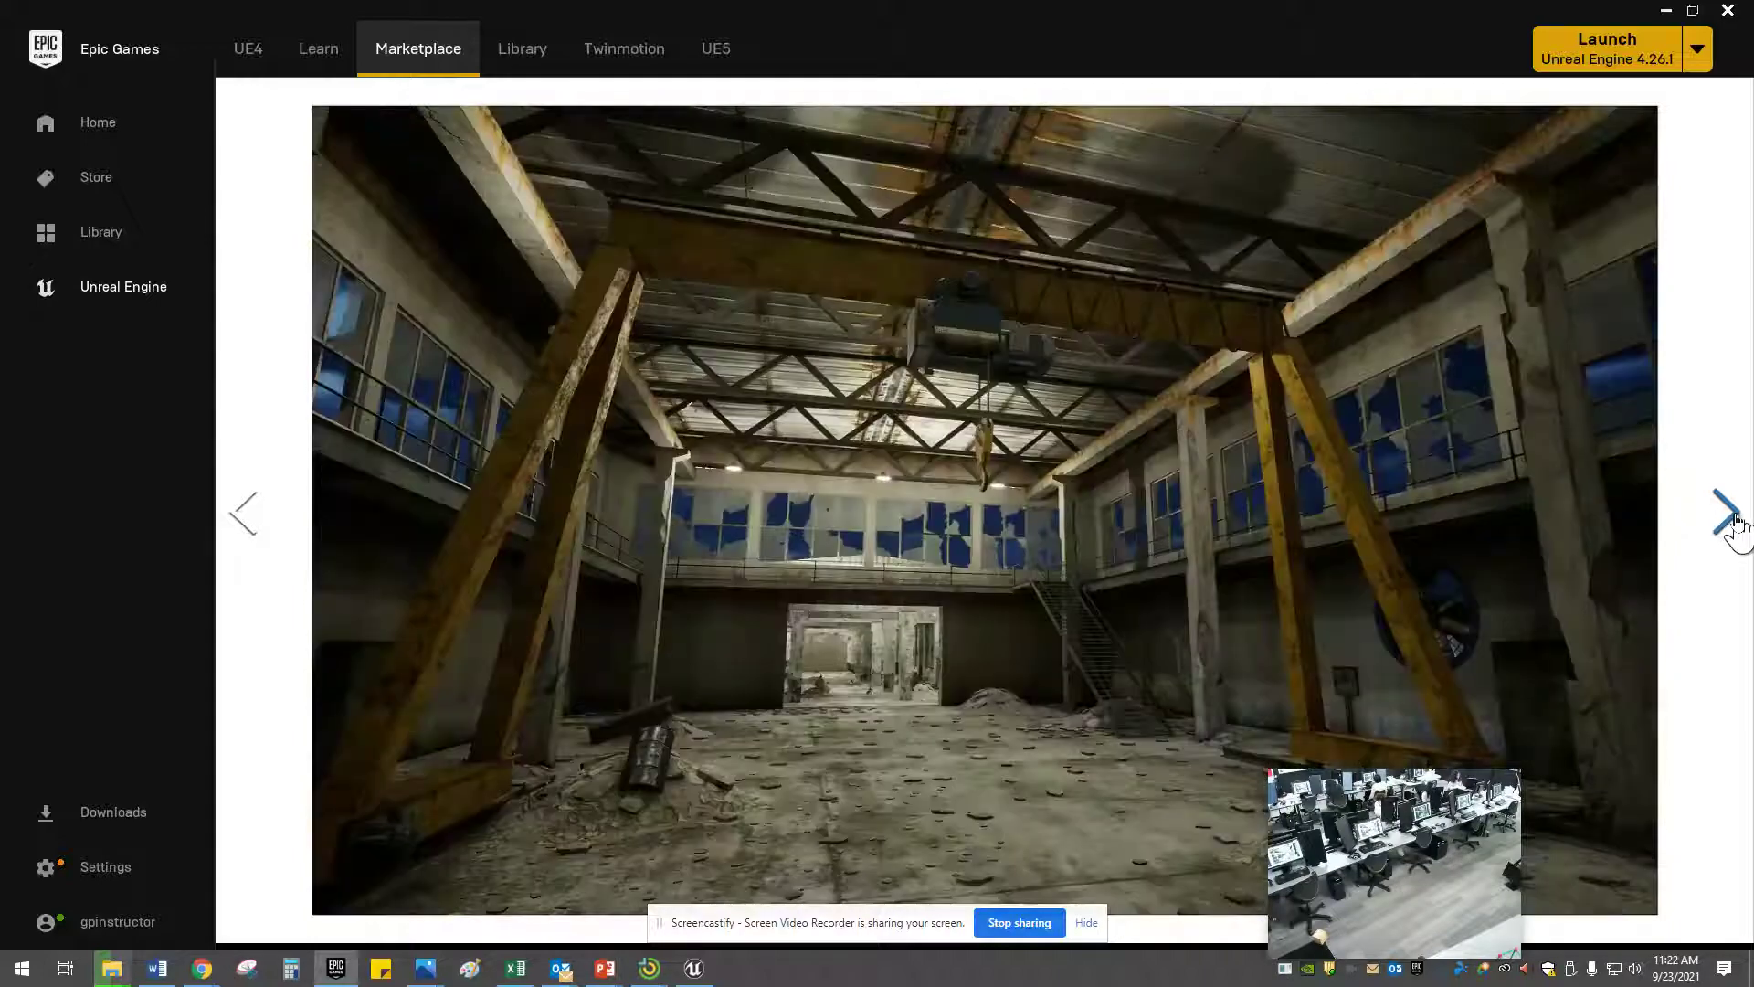
pyautogui.click(1727, 513)
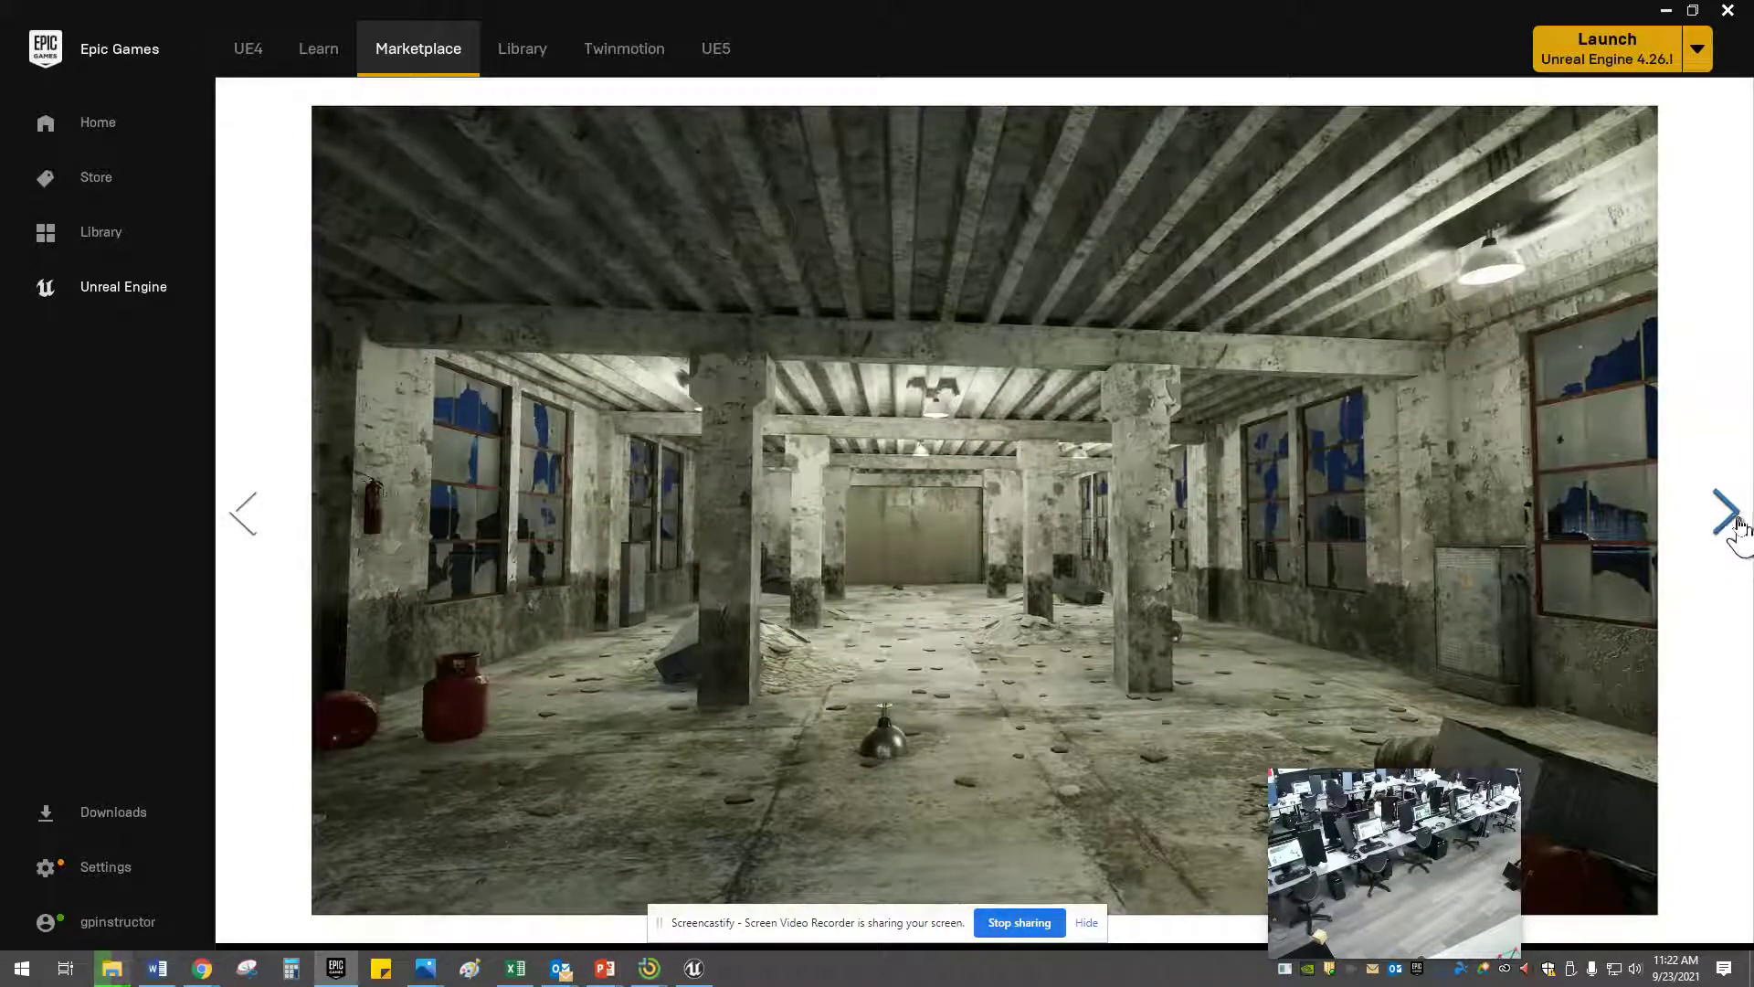
pyautogui.click(1727, 514)
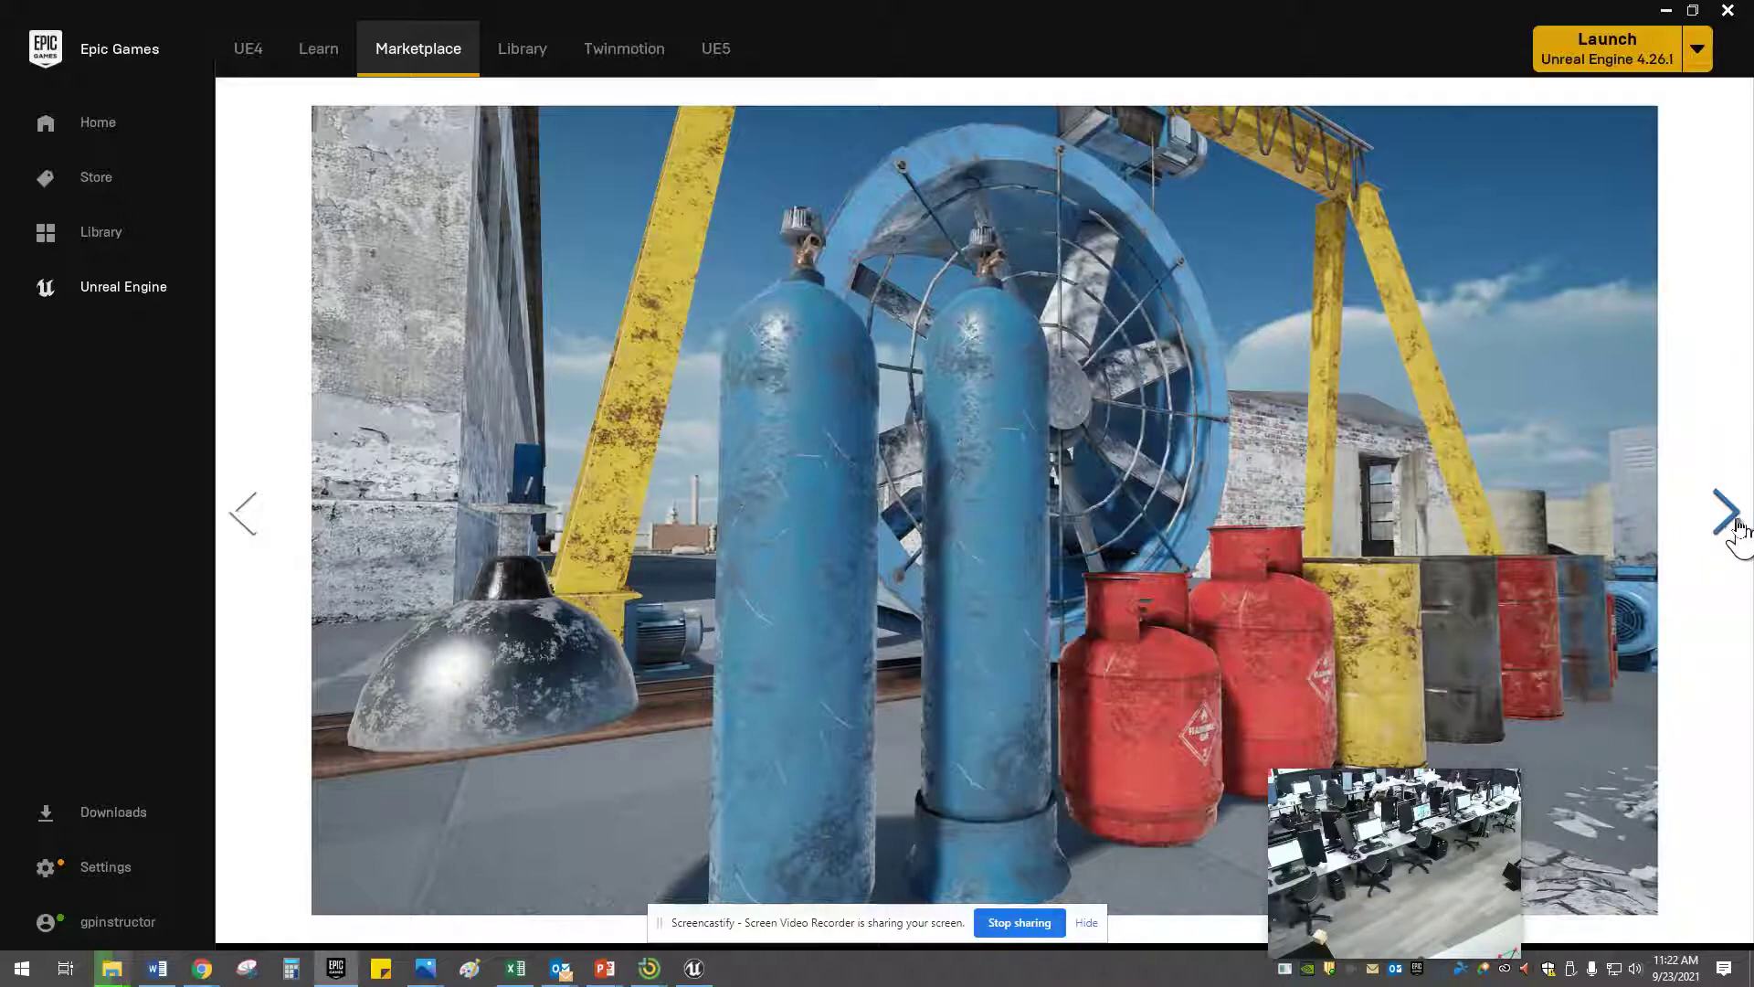
pyautogui.click(1736, 522)
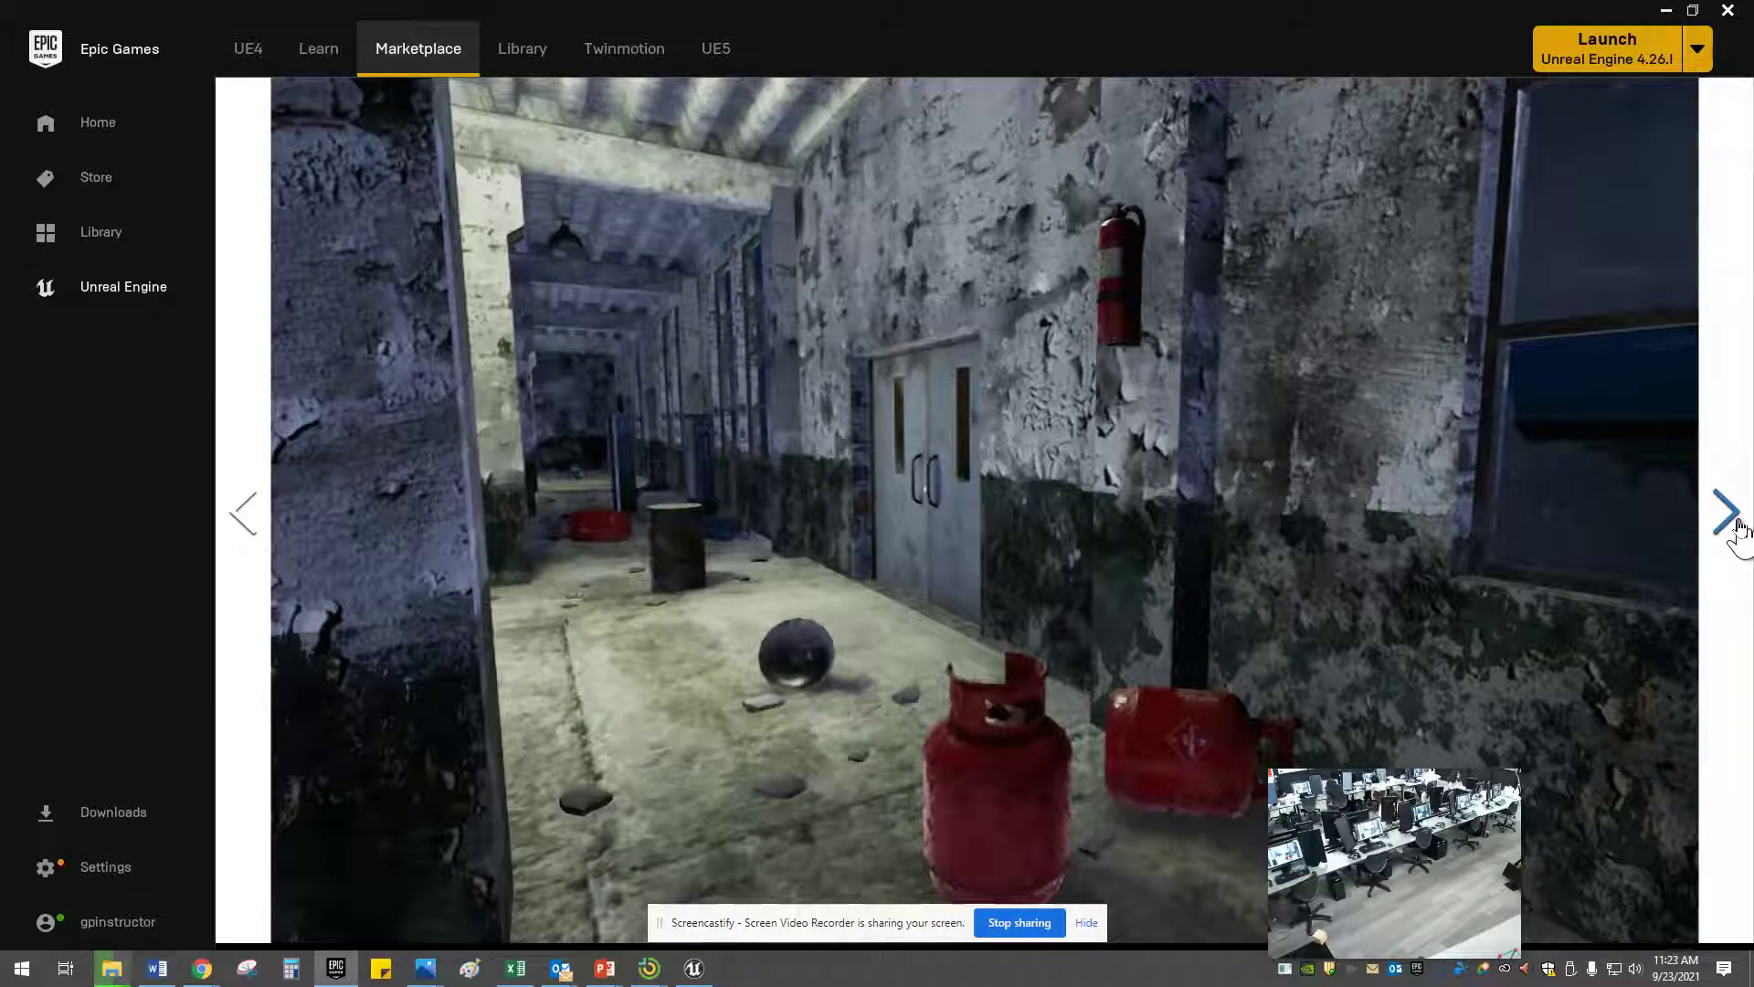
pyautogui.click(1736, 522)
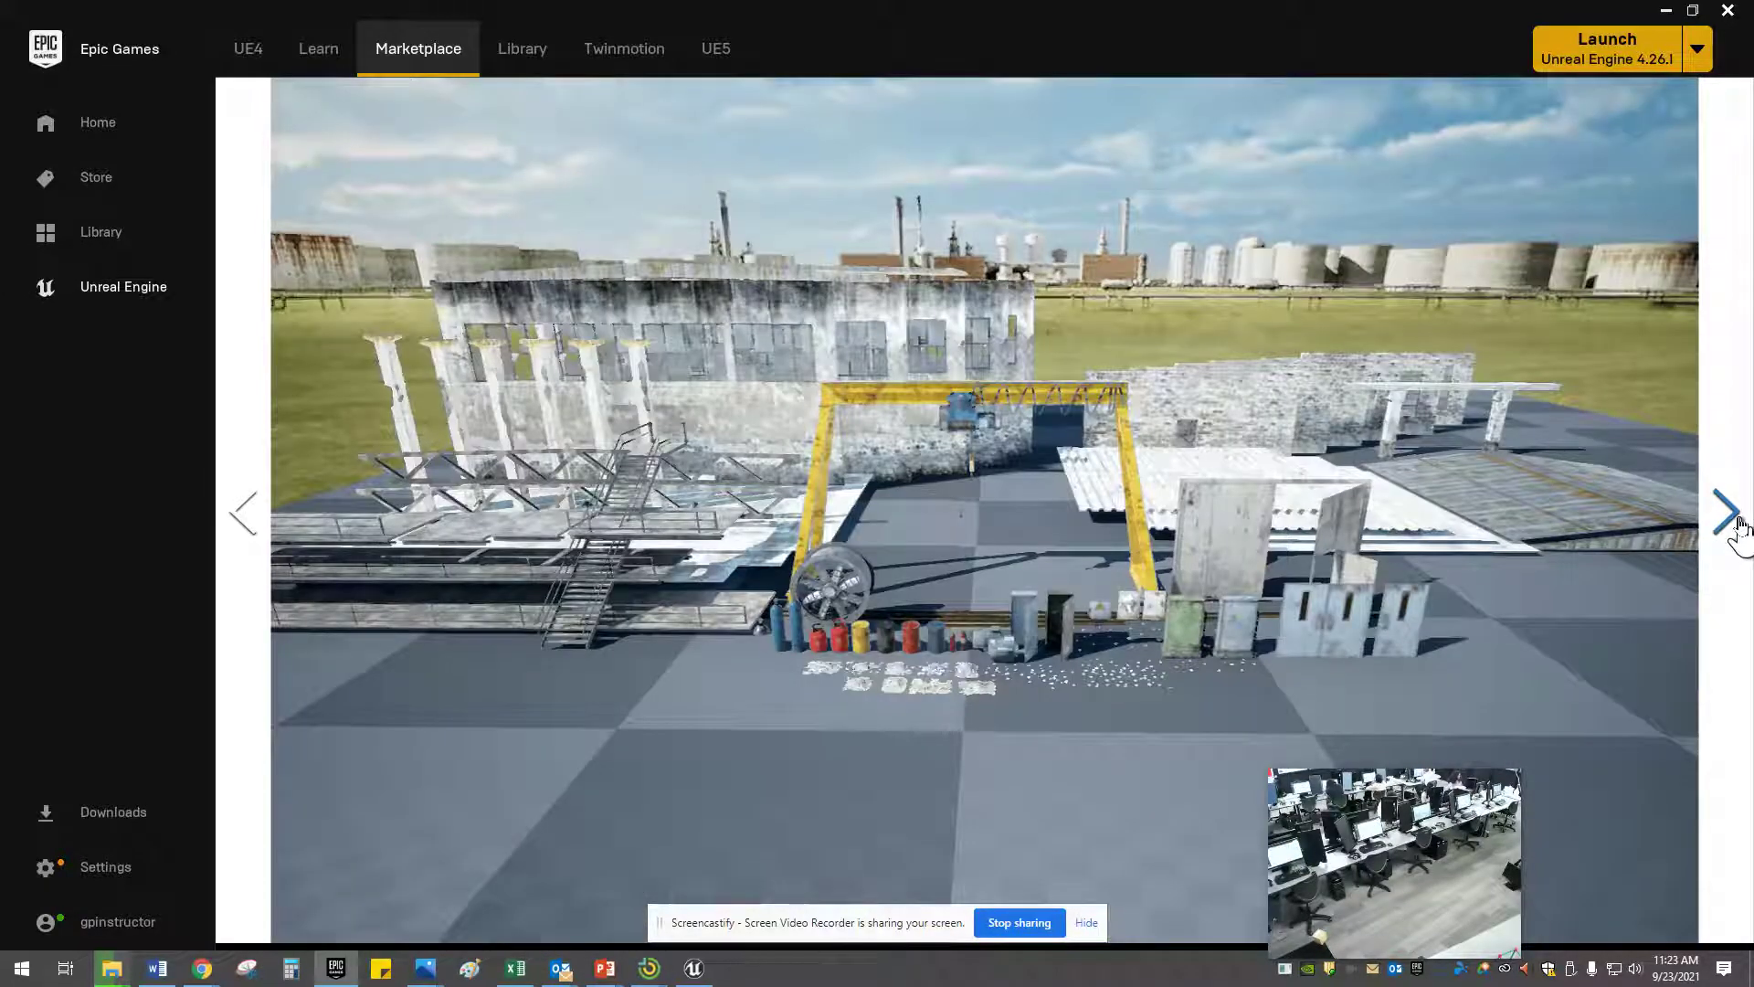
pyautogui.click(1734, 532)
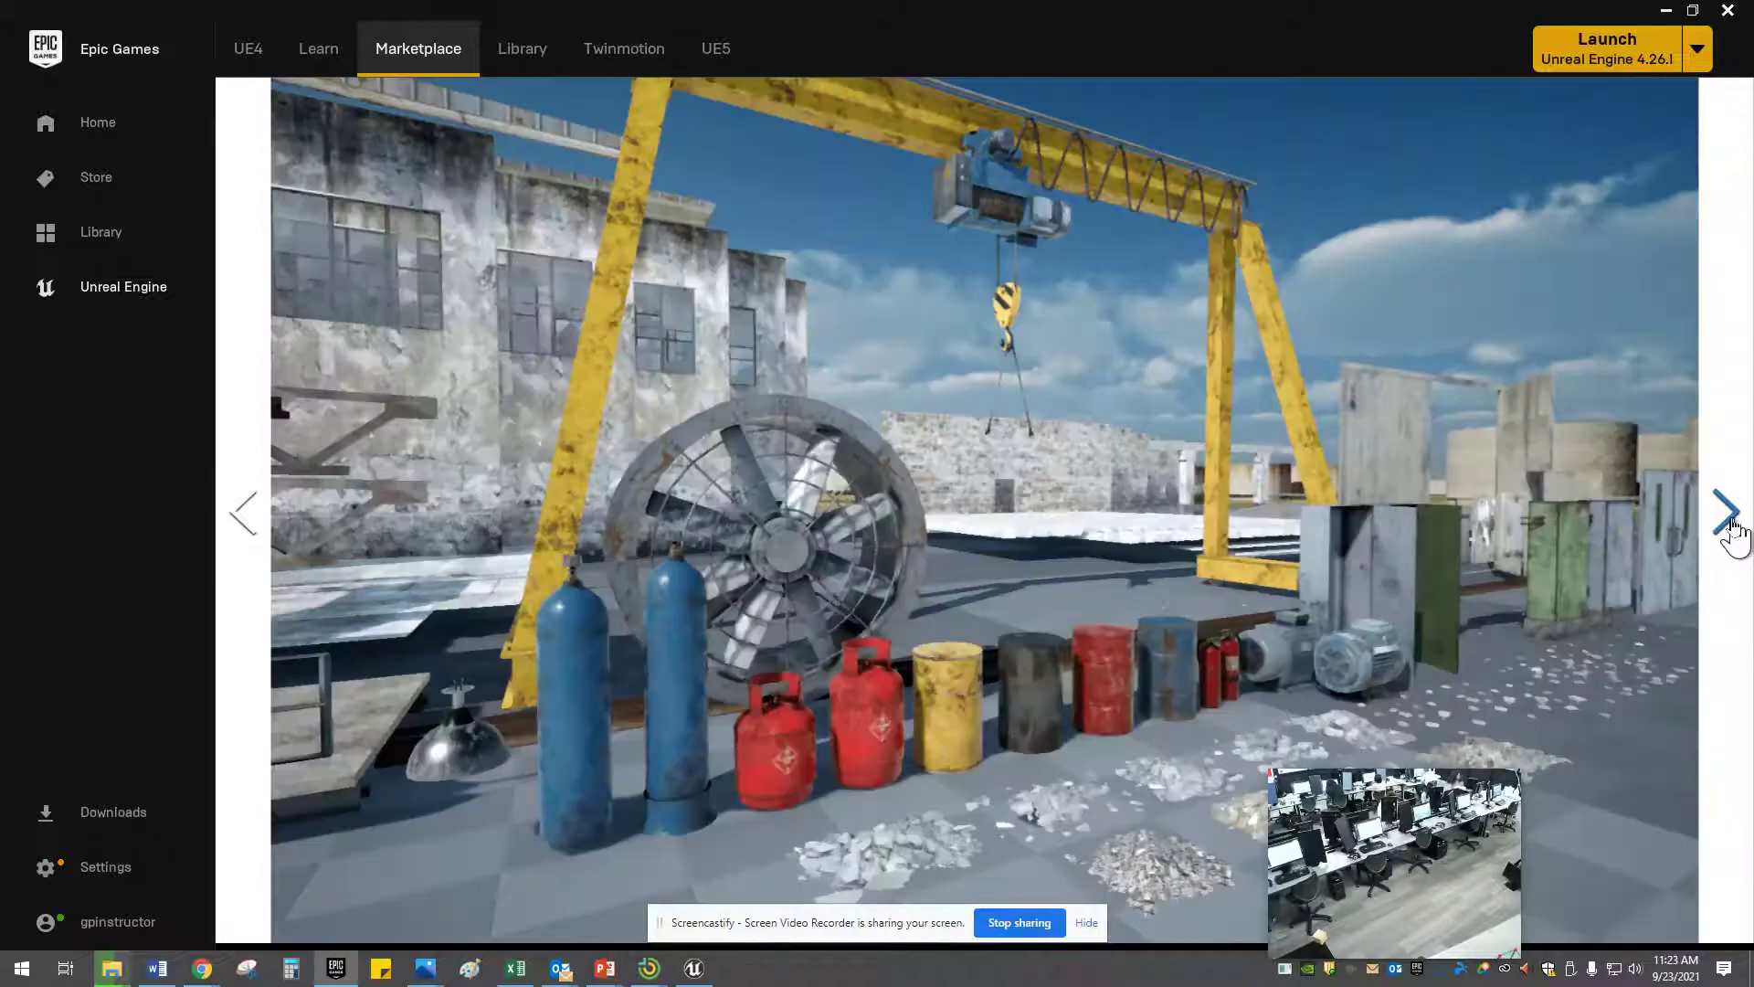
pyautogui.click(1733, 532)
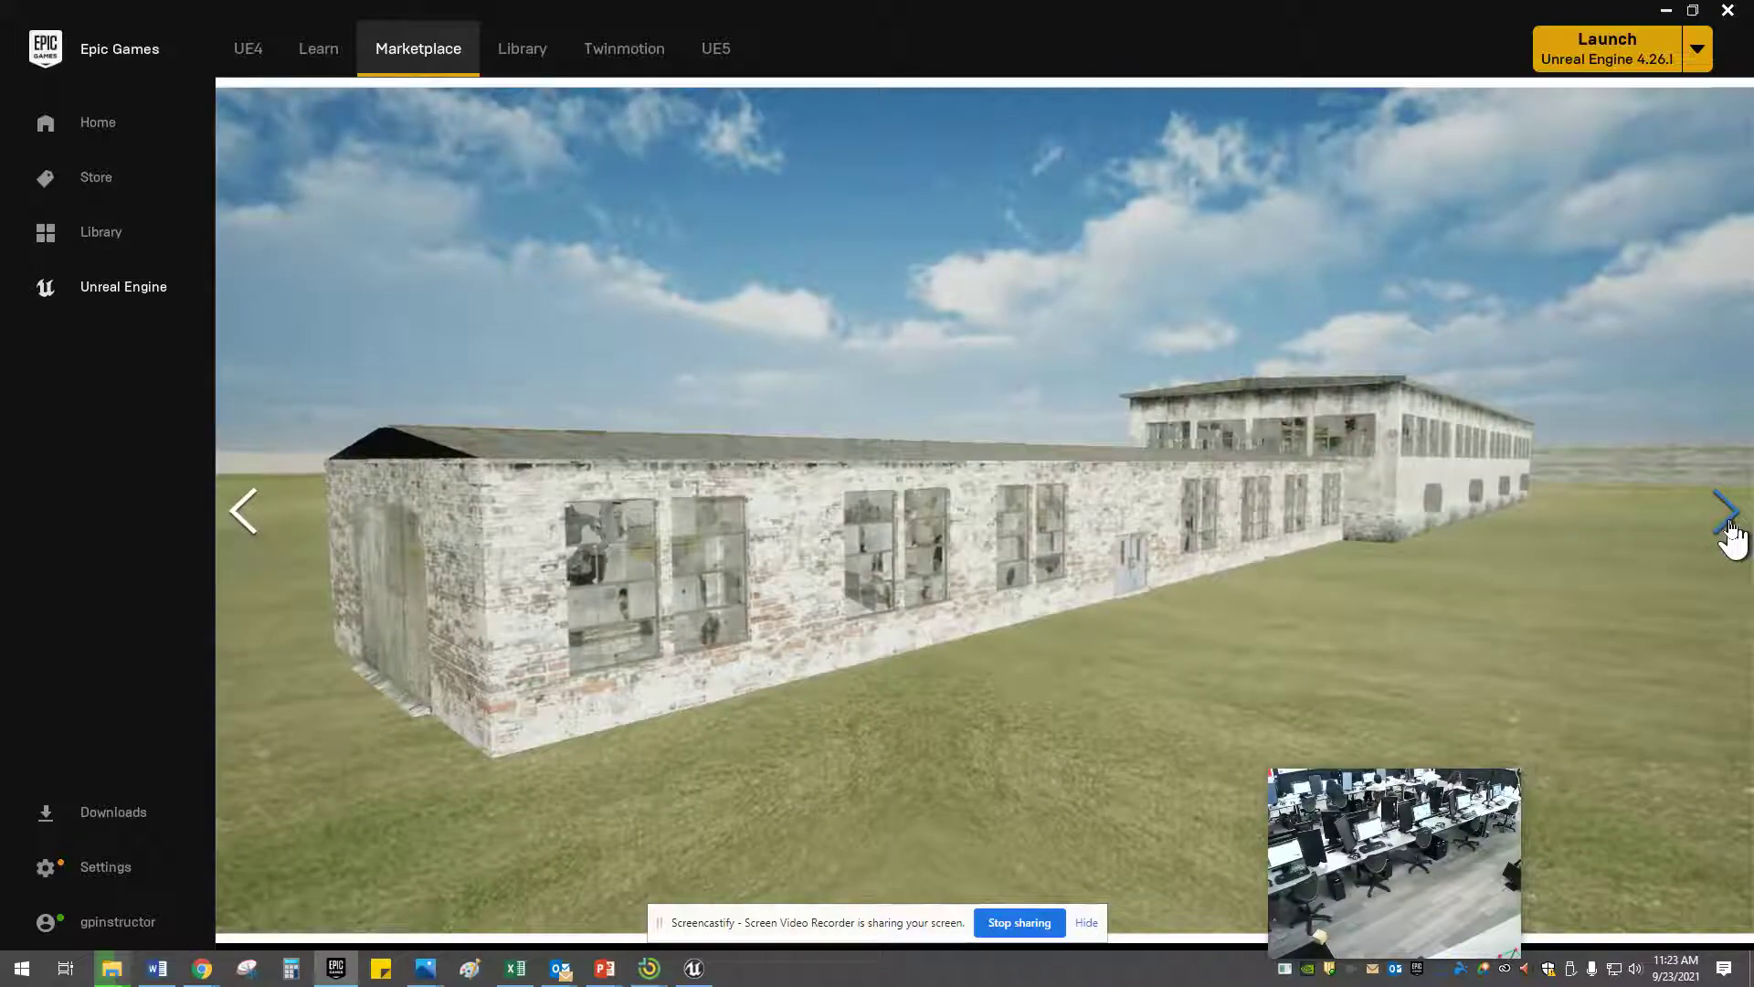
pyautogui.click(1726, 513)
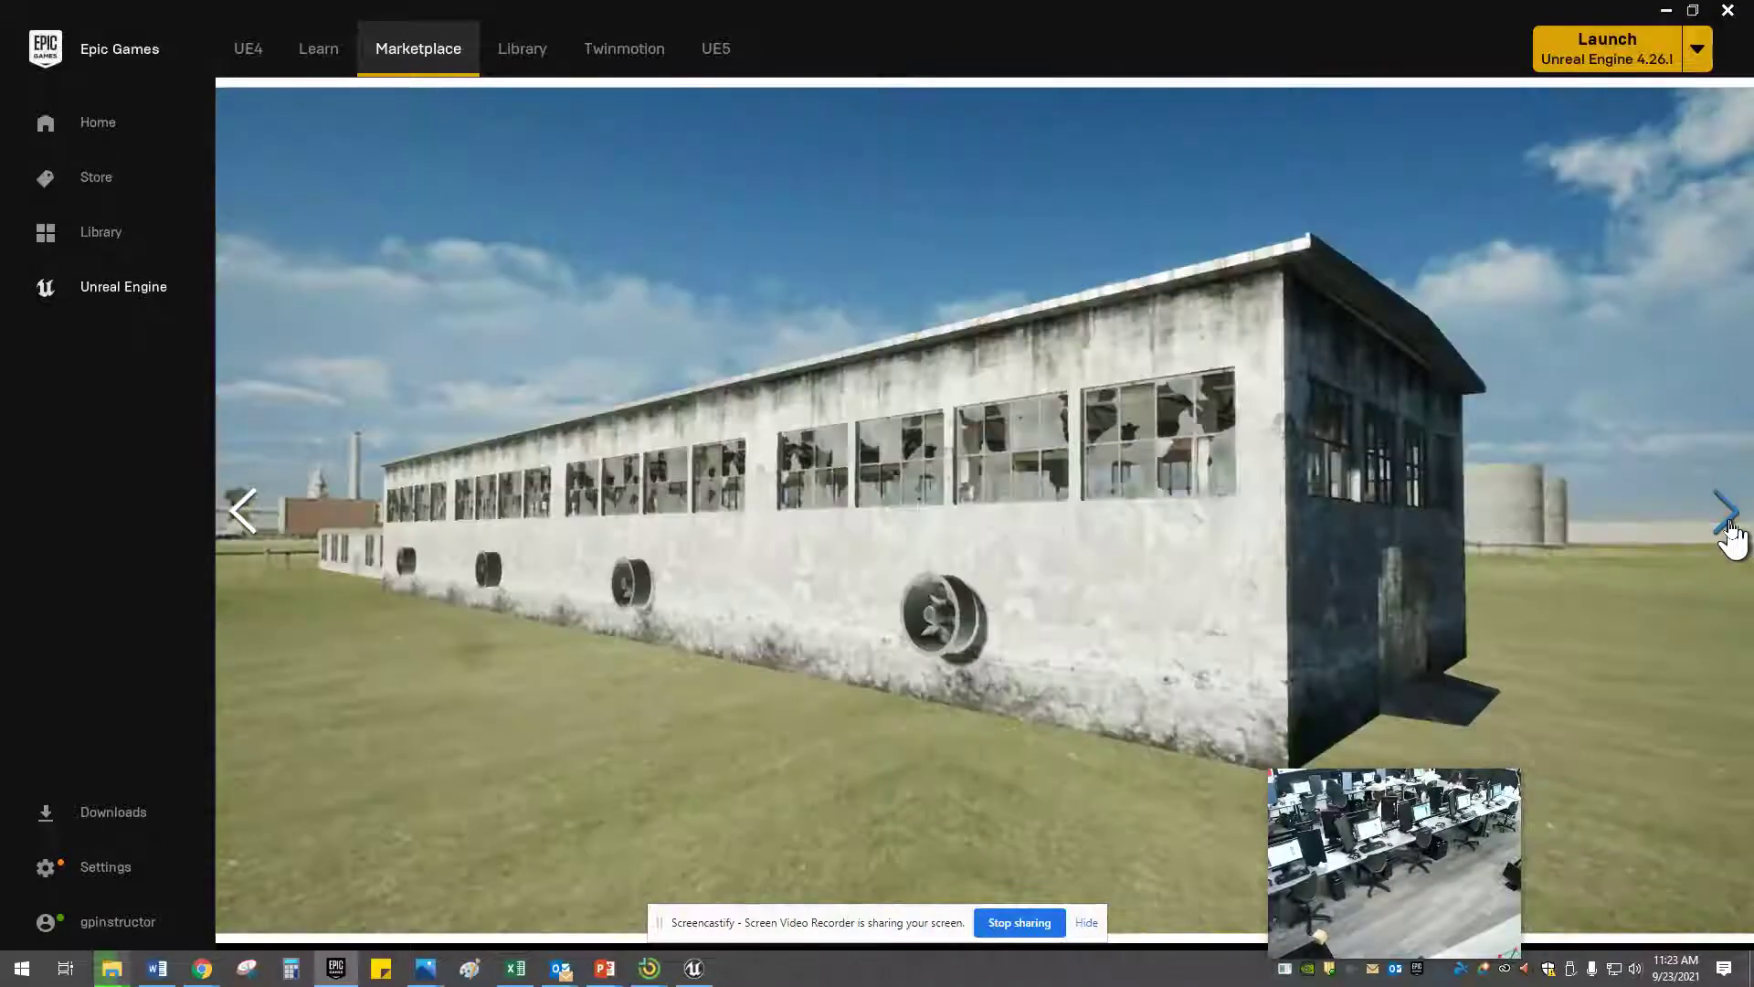
pyautogui.click(1726, 514)
pyautogui.press('Escape')
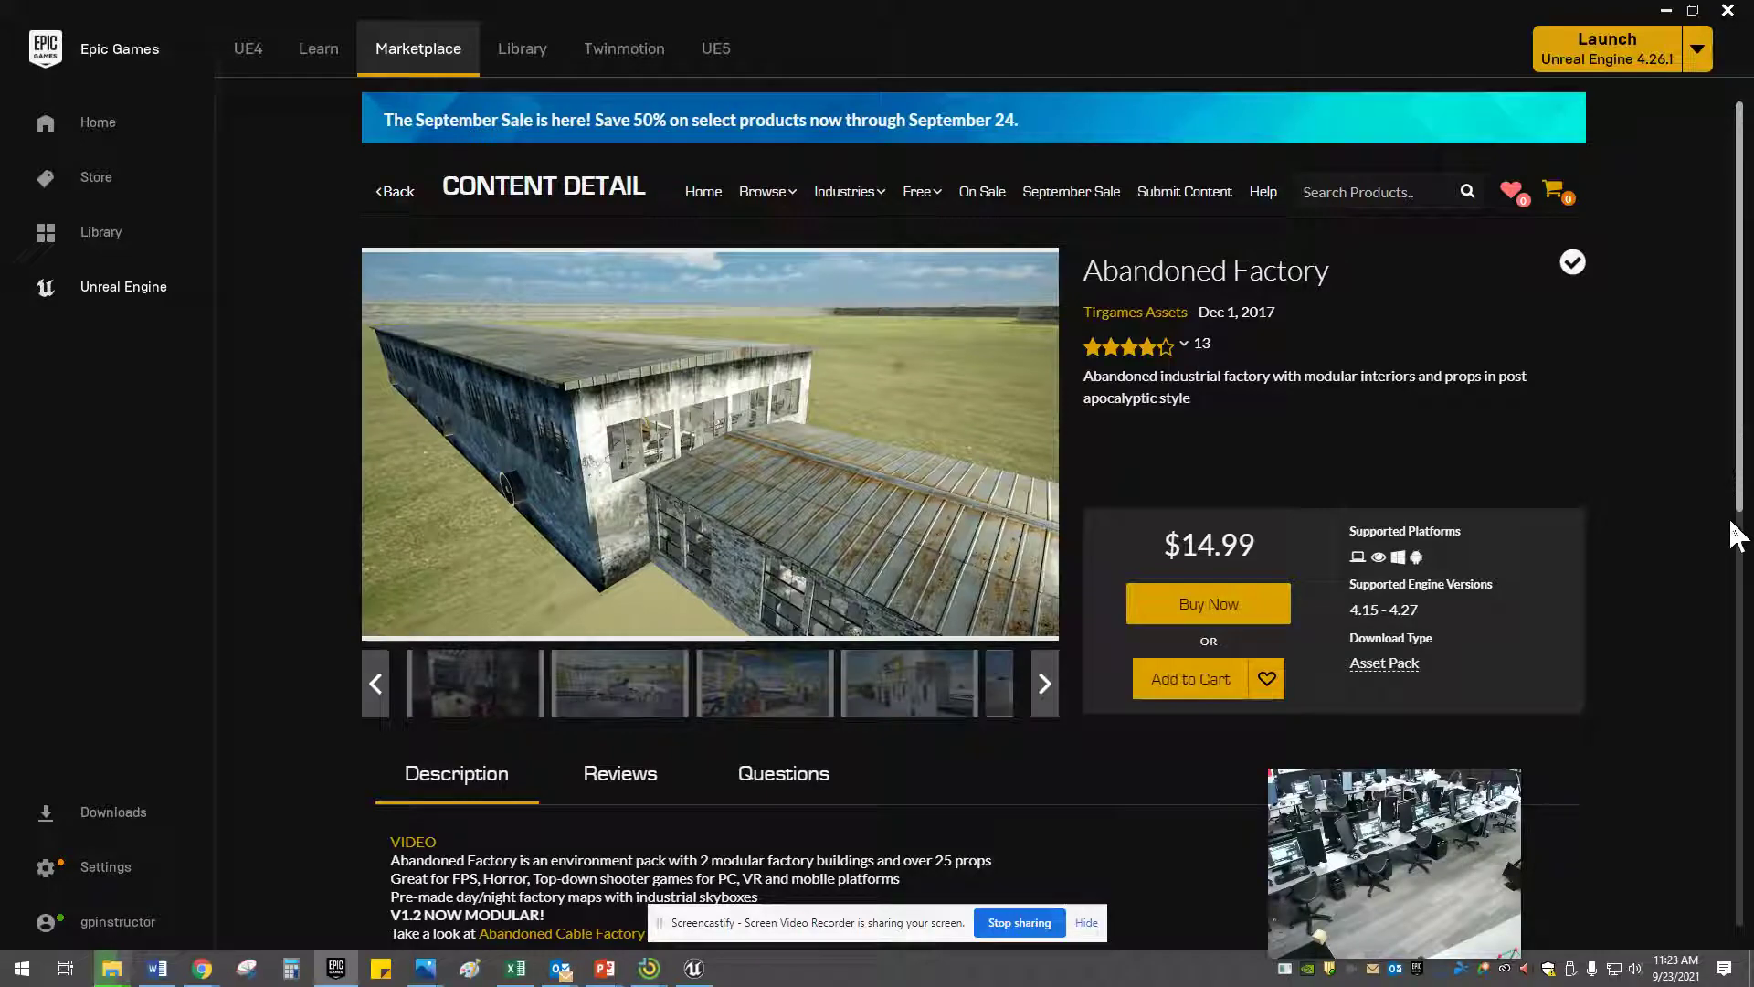
pyautogui.click(1666, 11)
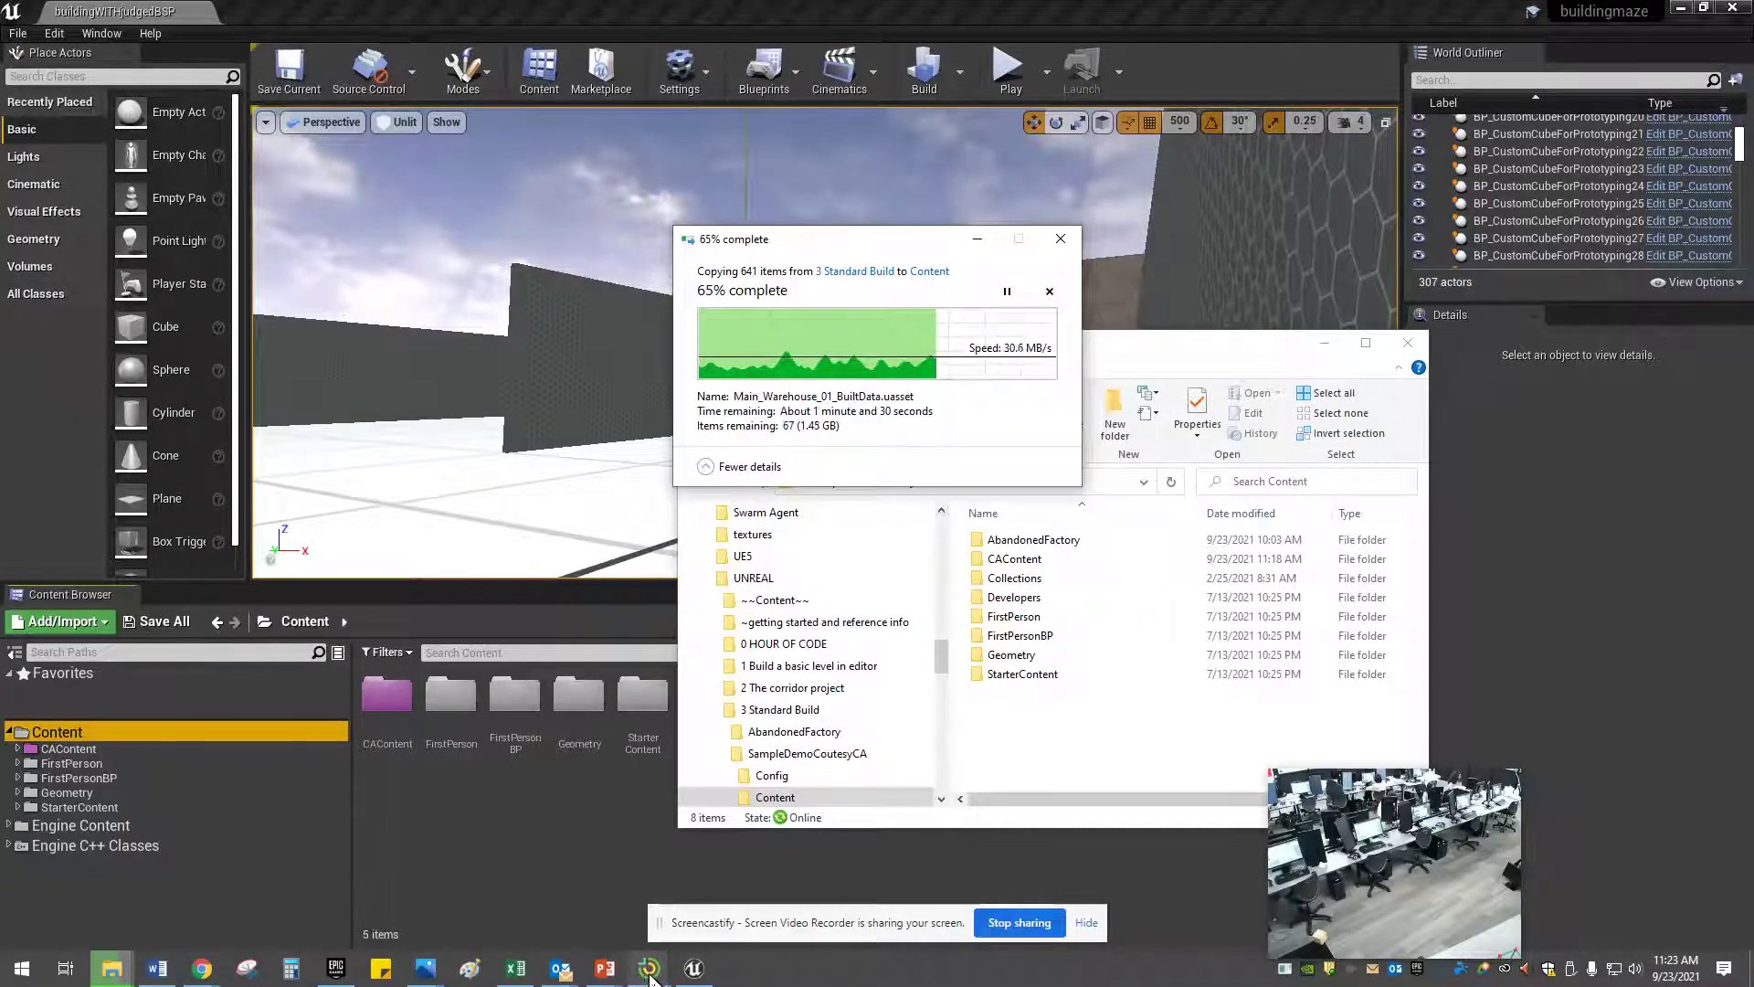
# Switch to the Standard Level to build document in Word, check the AbandonedFactory folder copy instruction, and minimize Word
pyautogui.moveTo(158, 967)
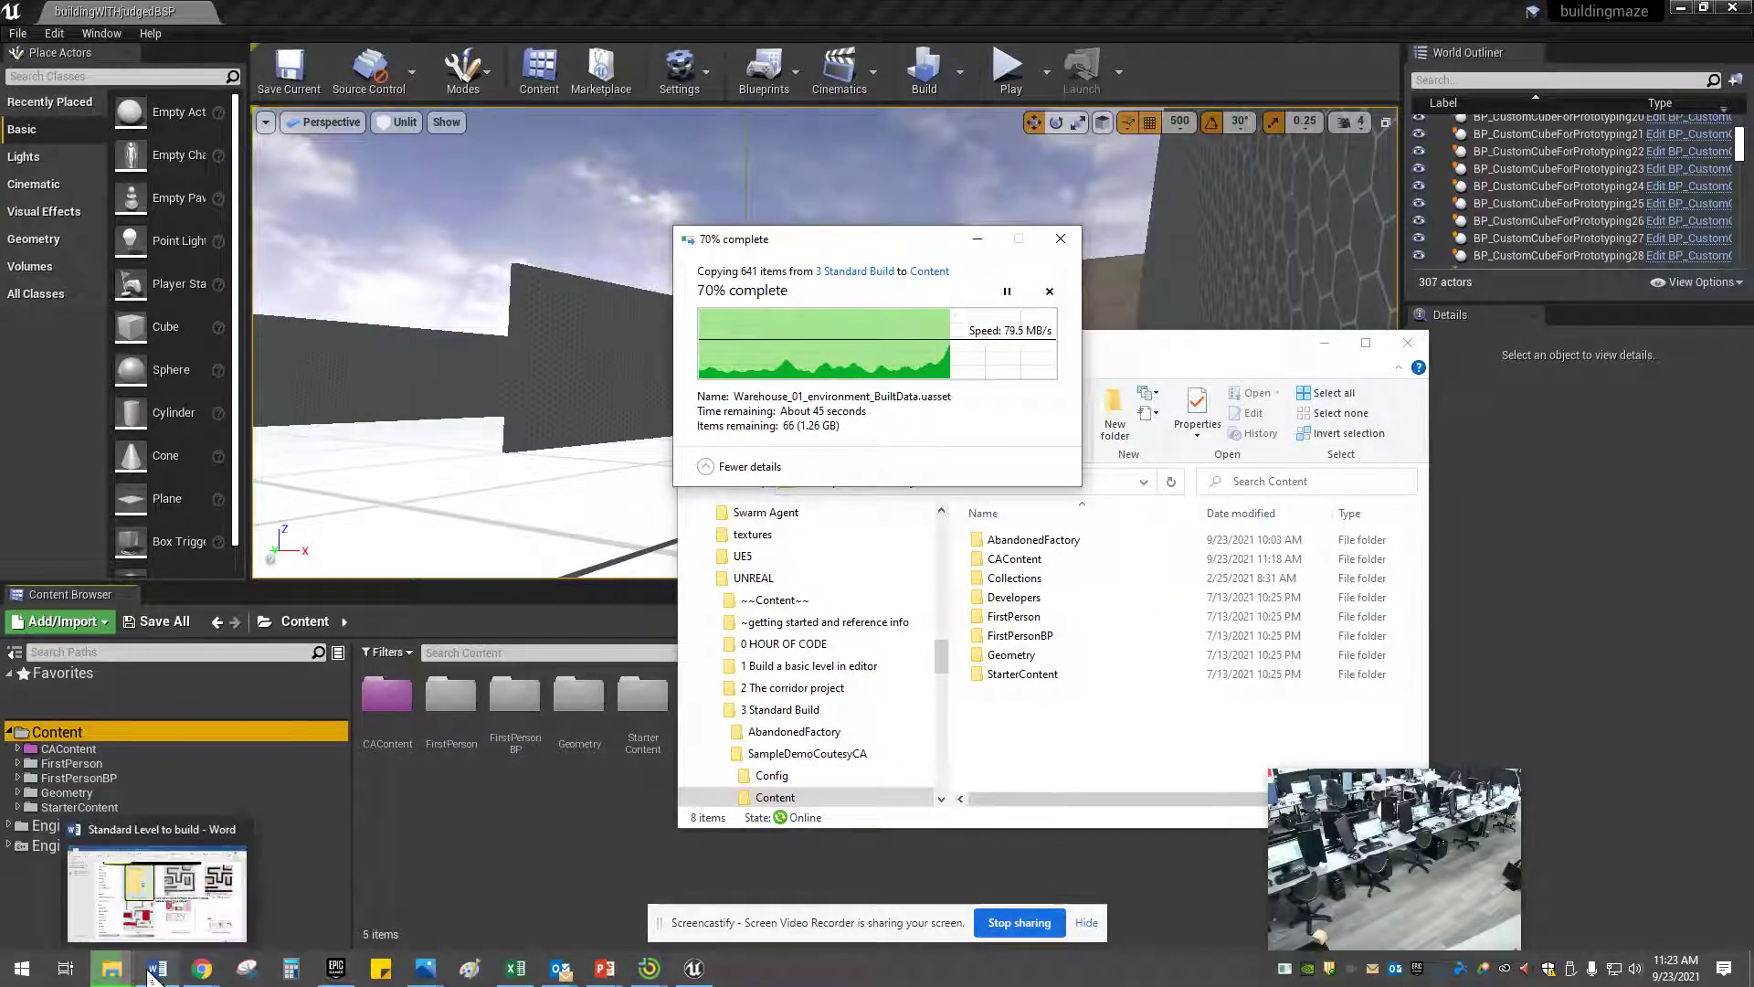
pyautogui.click(189, 891)
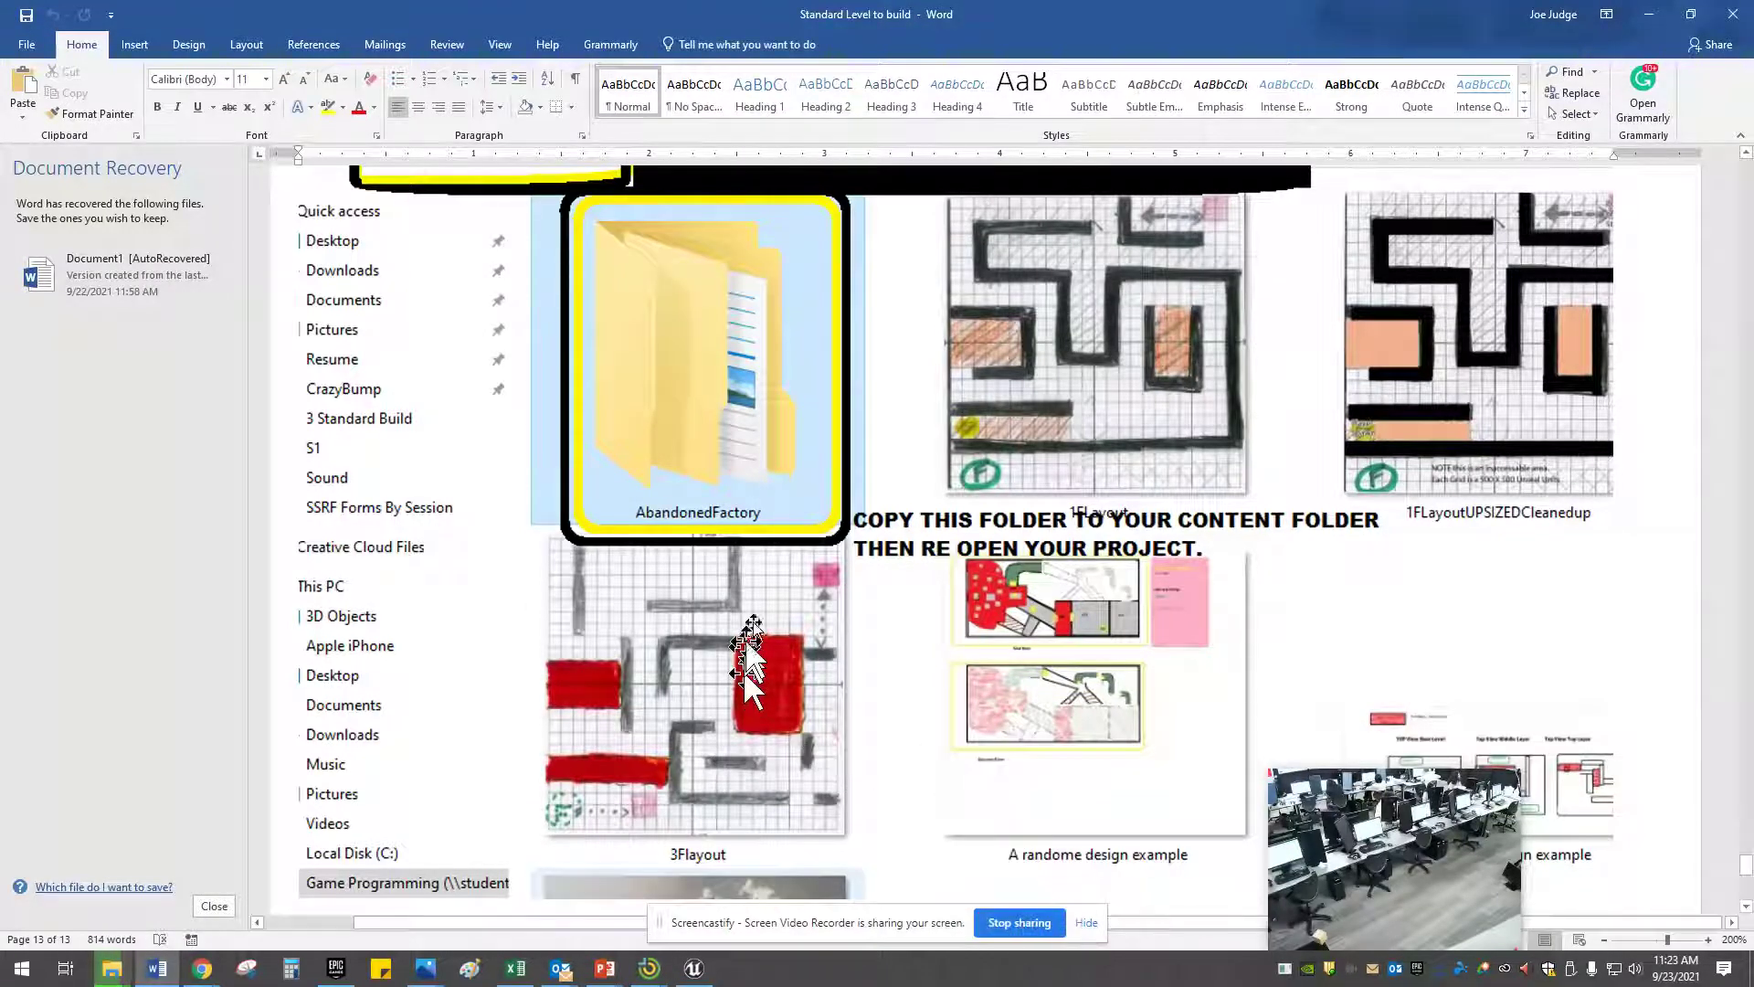
pyautogui.click(1652, 20)
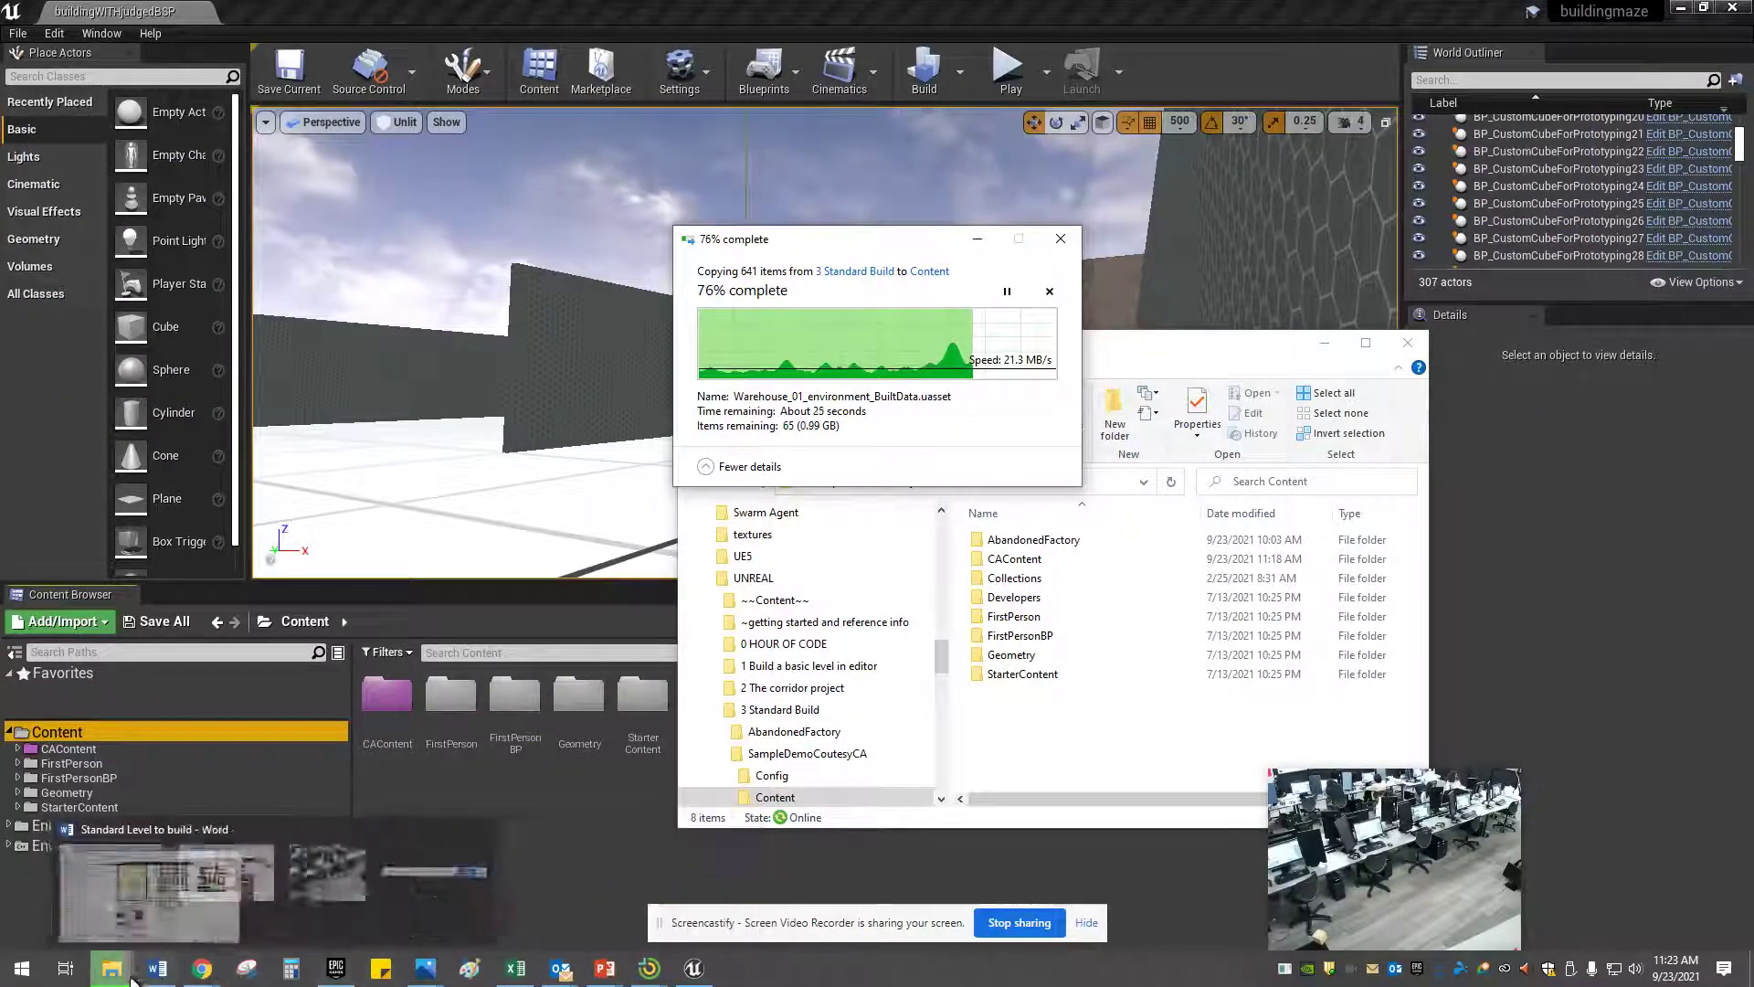
# Switch to Google Classroom in Chrome, close the Standard Level to build.docx preview, and review the assignment's attachments and instructions
pyautogui.moveTo(206, 972)
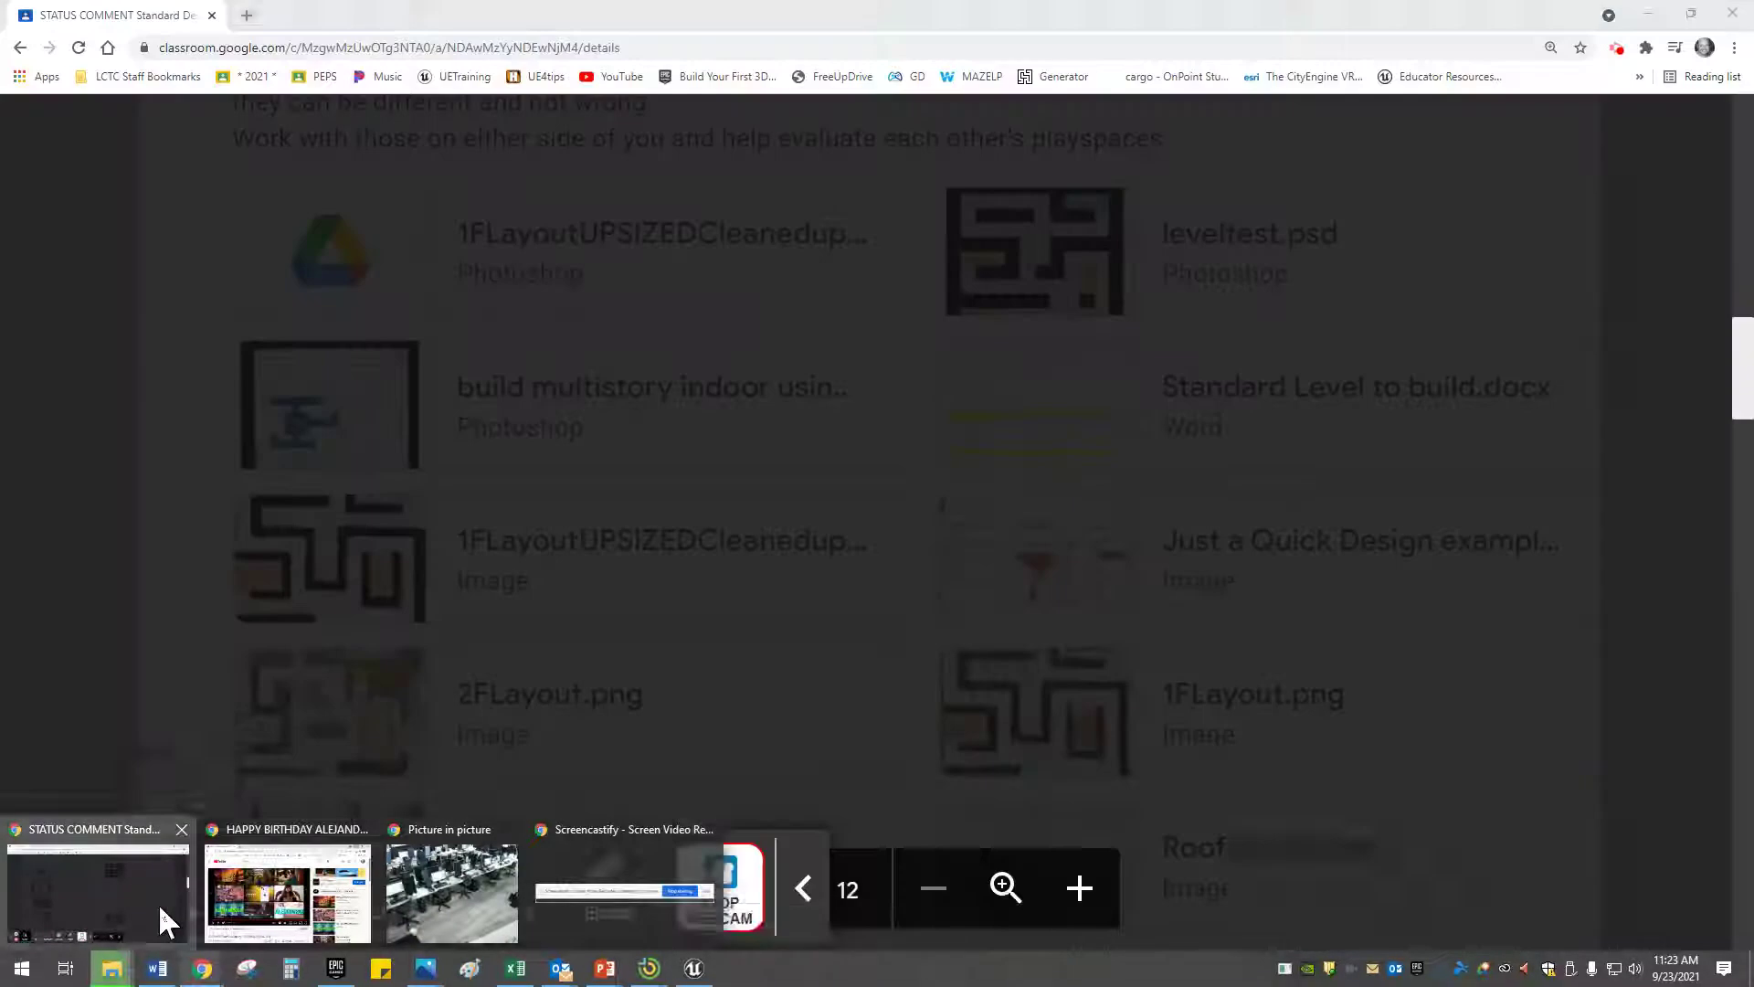
pyautogui.click(165, 921)
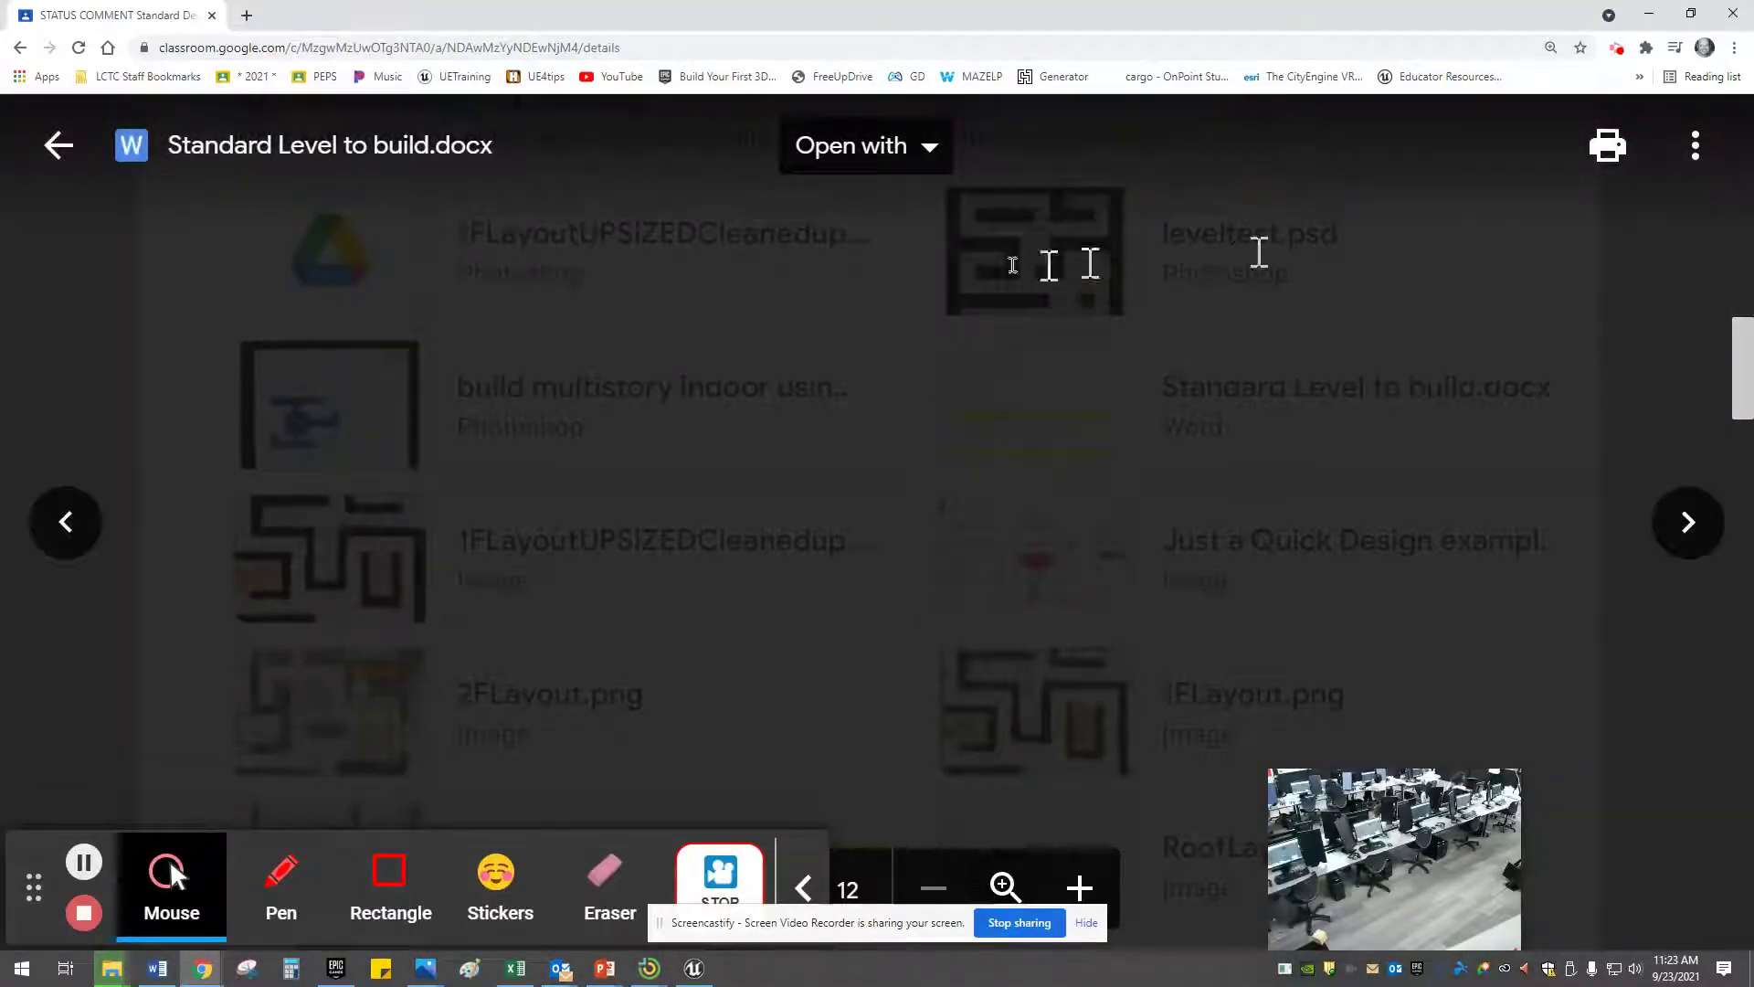
pyautogui.click(53, 148)
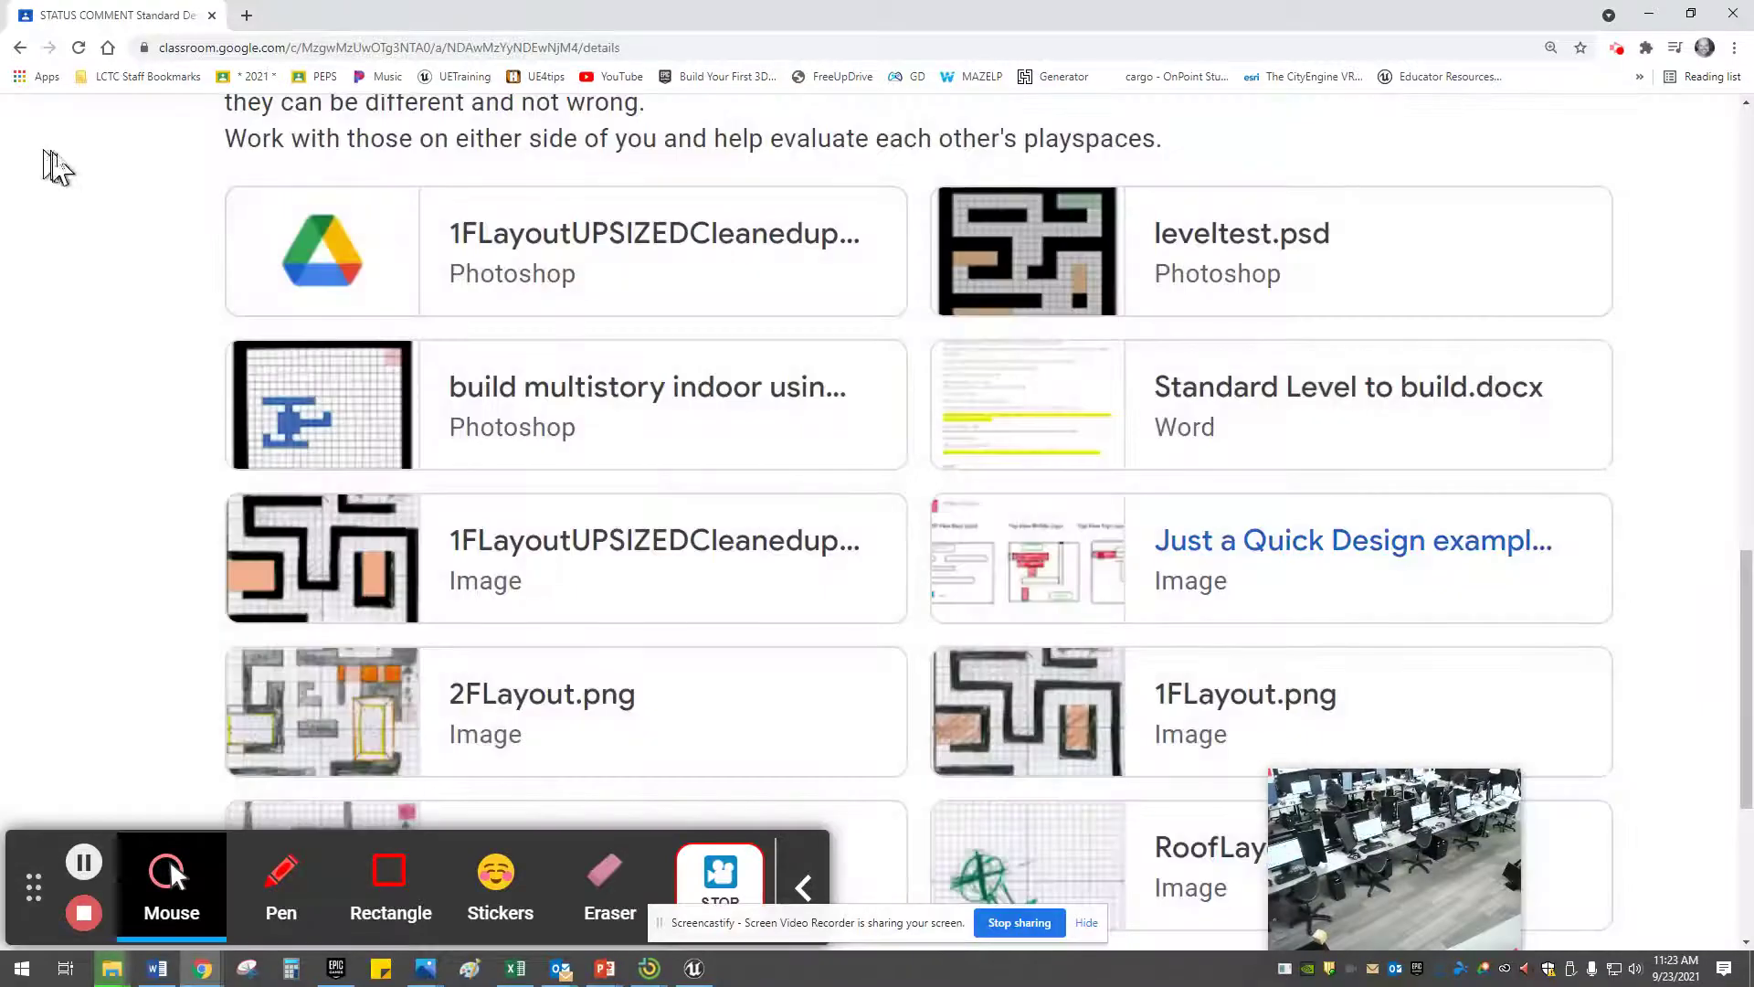
pyautogui.scroll(-5, 777, 471)
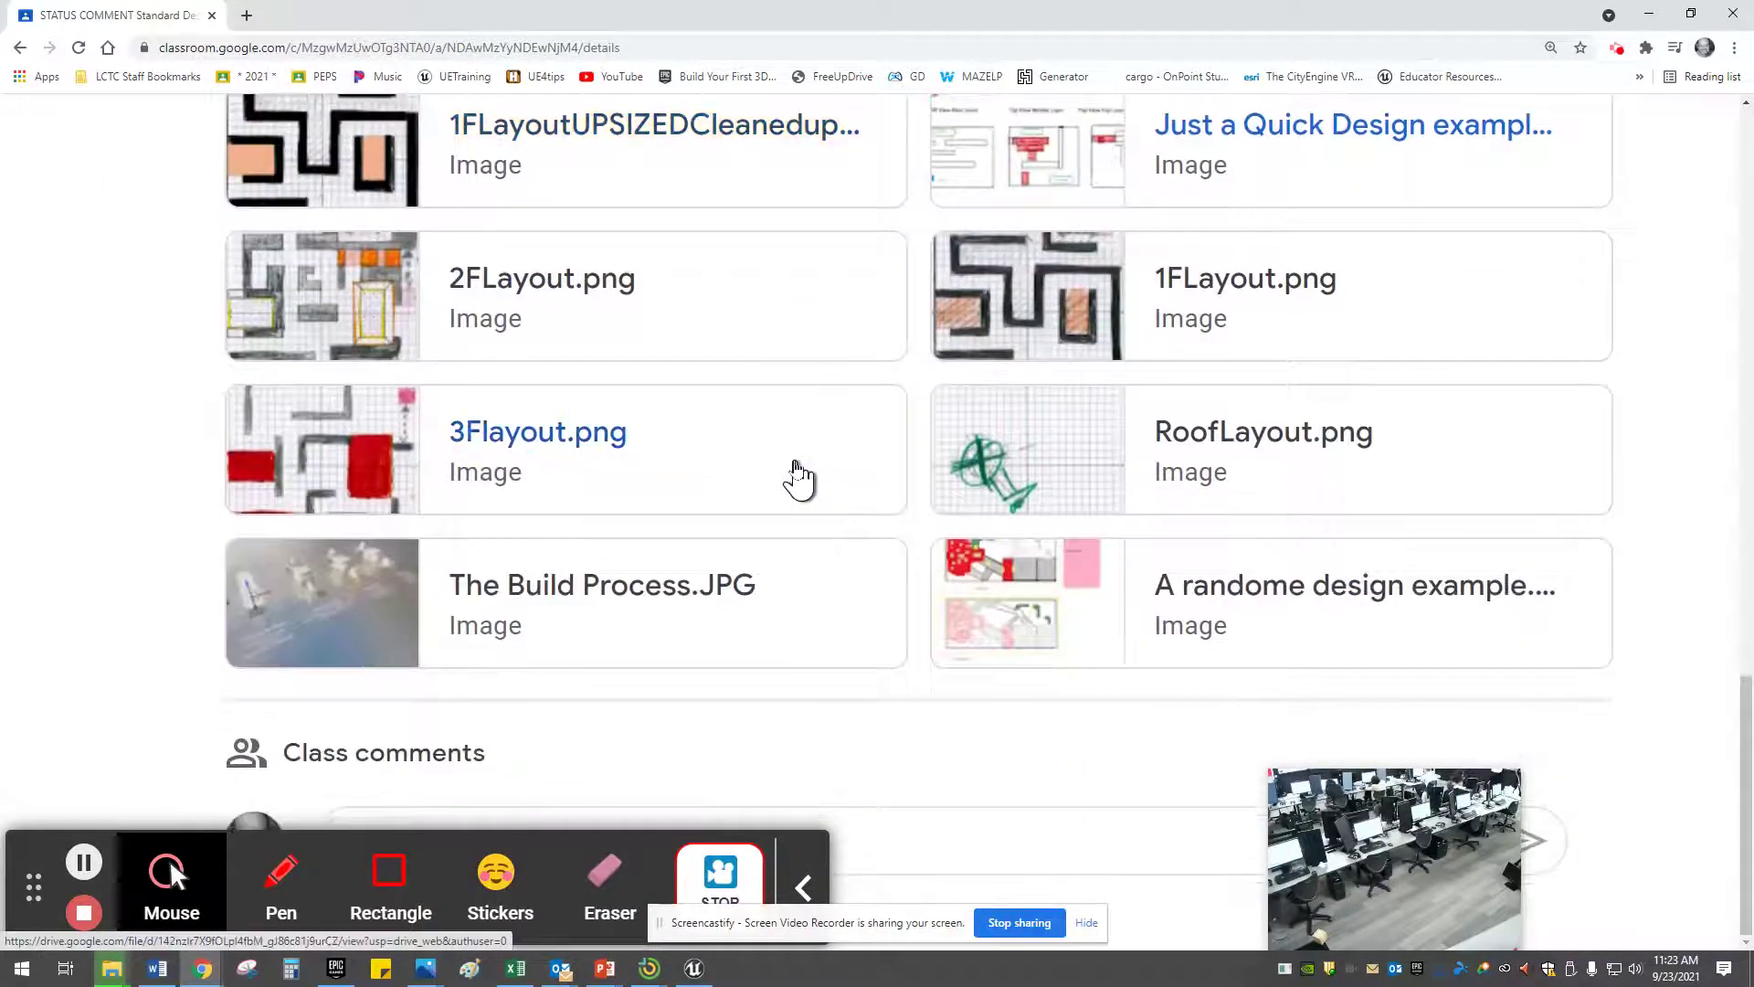
pyautogui.scroll(10, 800, 480)
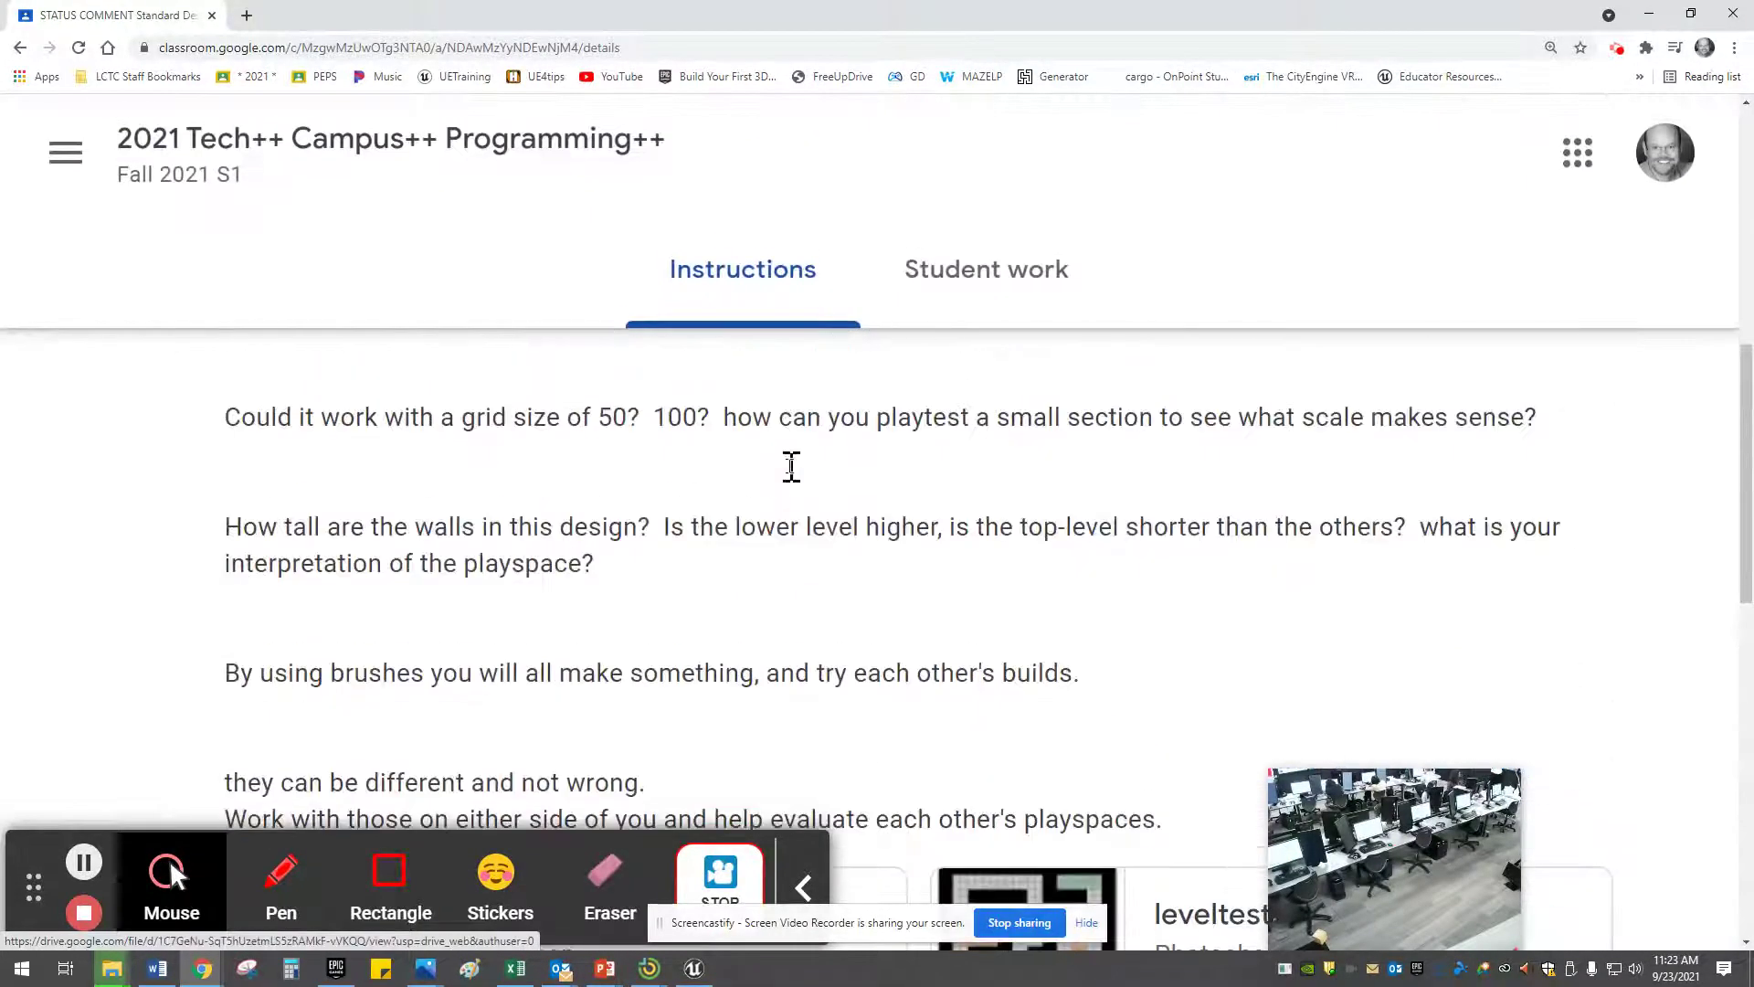
pyautogui.scroll(5, 795, 480)
pyautogui.scroll(4, 790, 466)
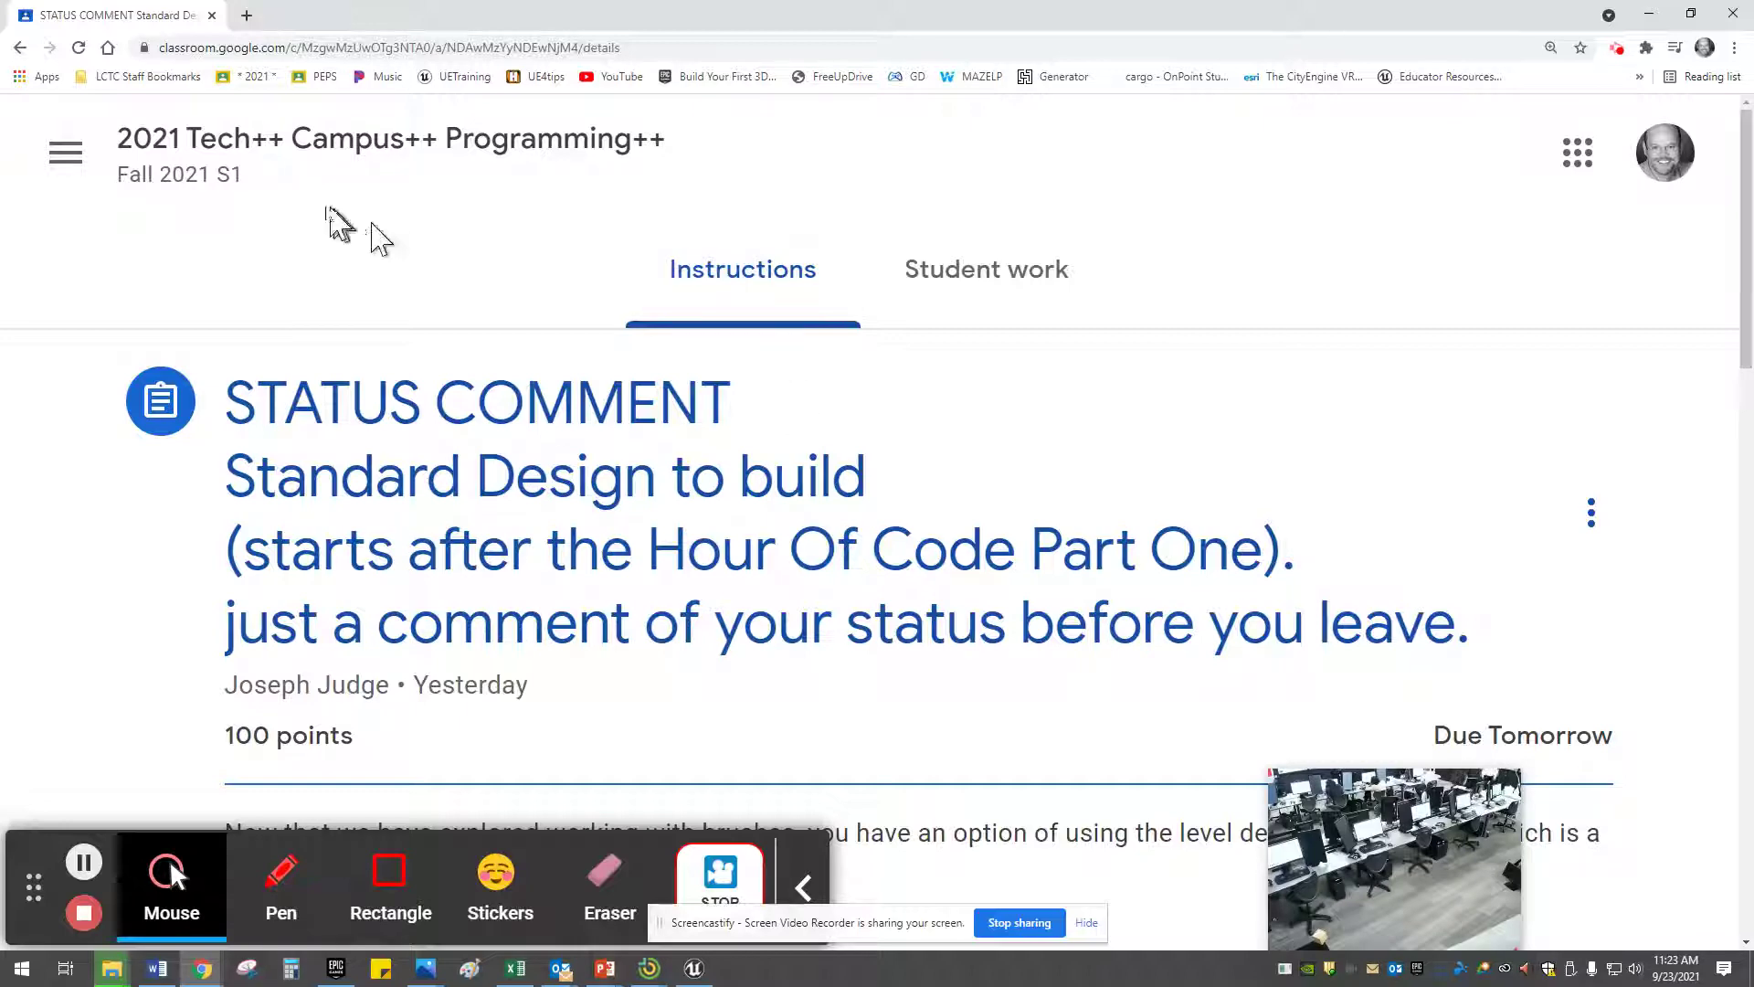
# Open the Classroom calendar and choose to replace the same-named destination files in the running AbandonedFactory copy
pyautogui.click(67, 155)
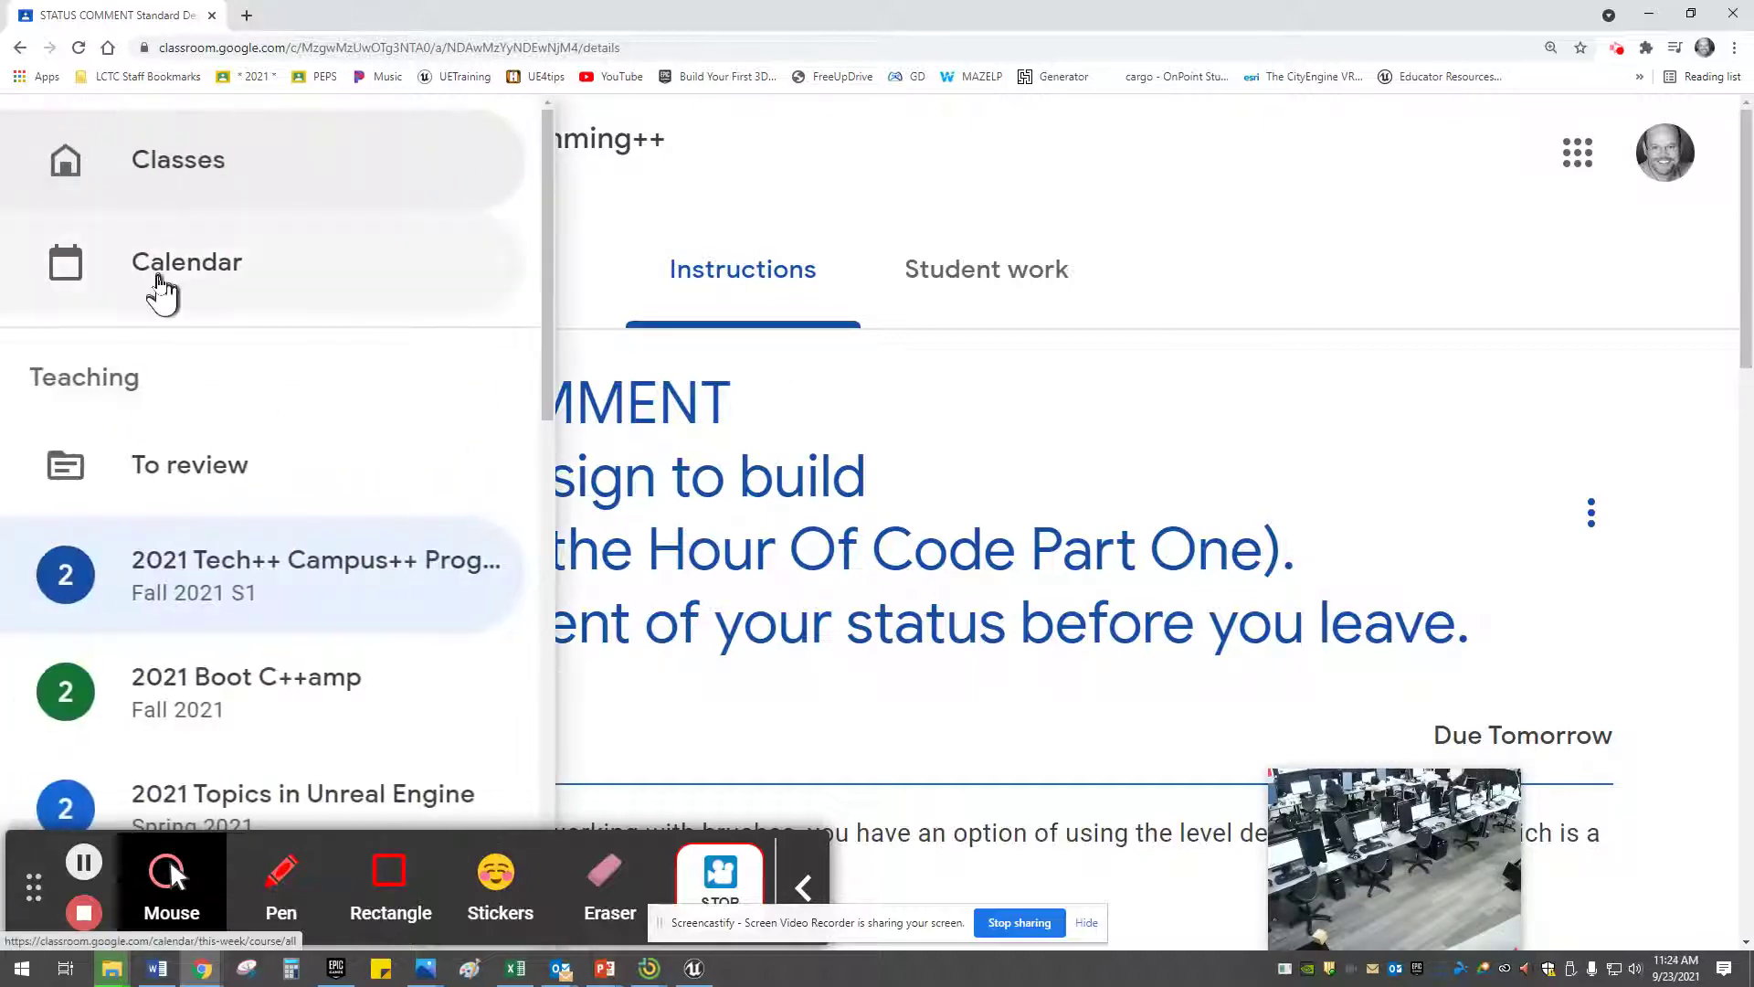
pyautogui.click(163, 285)
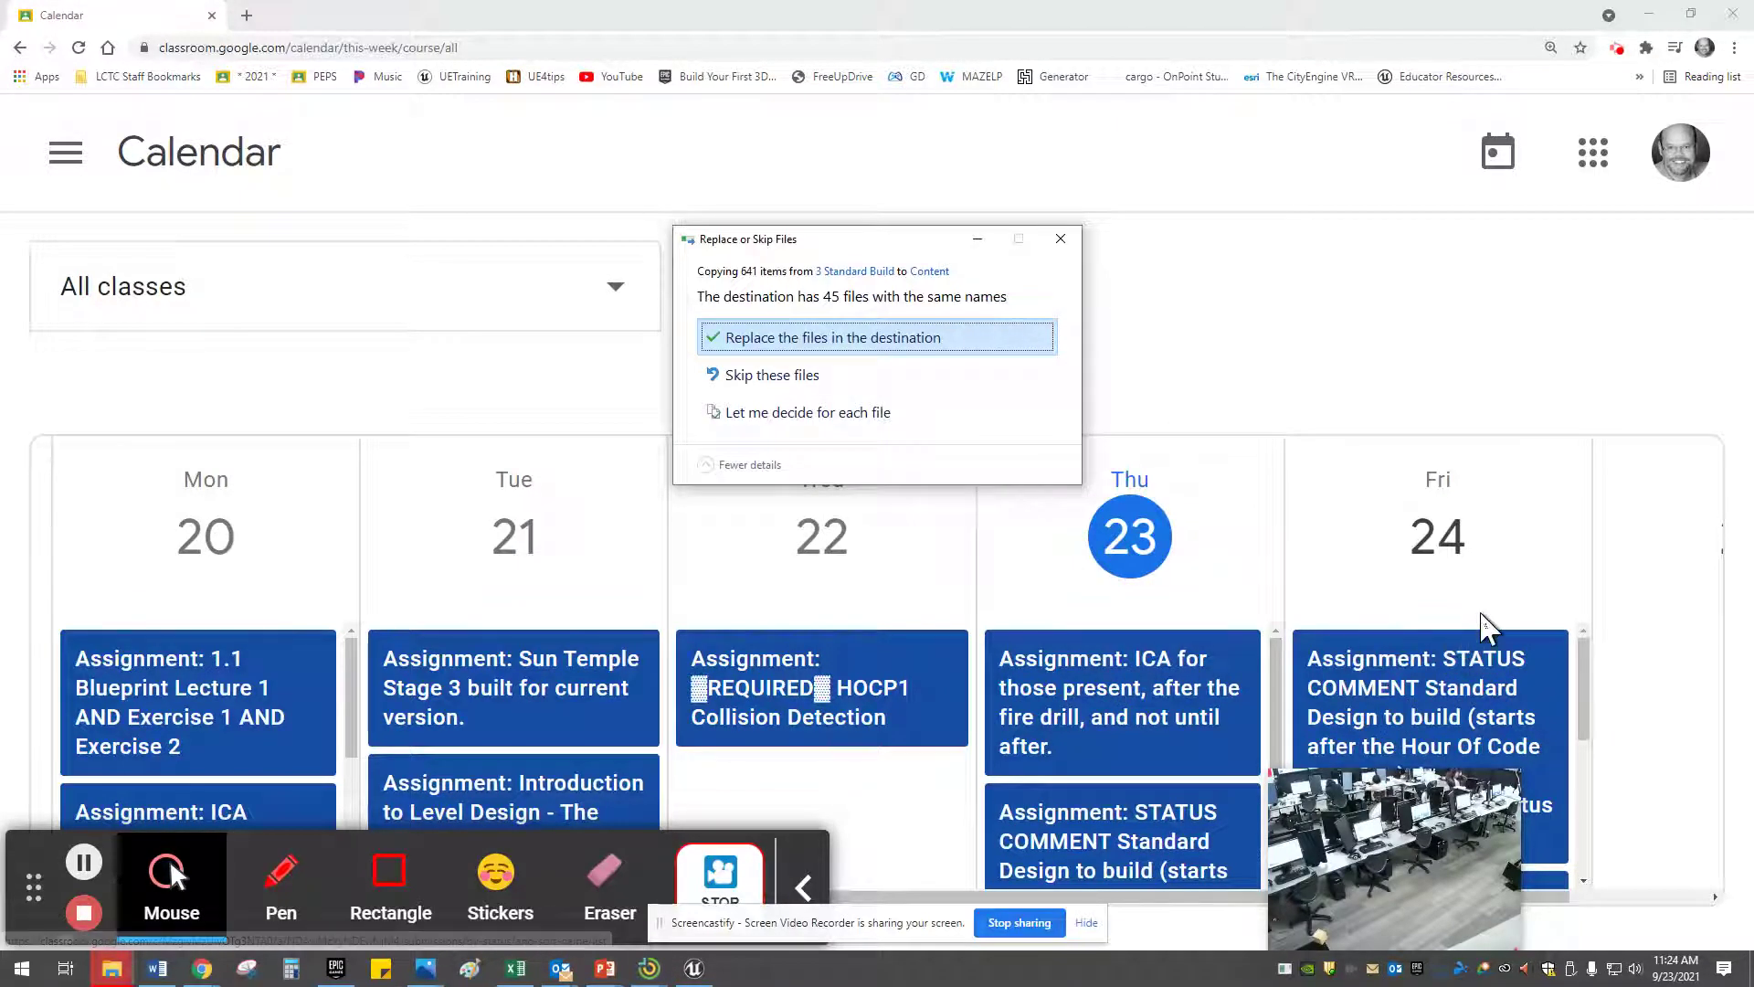
pyautogui.click(858, 348)
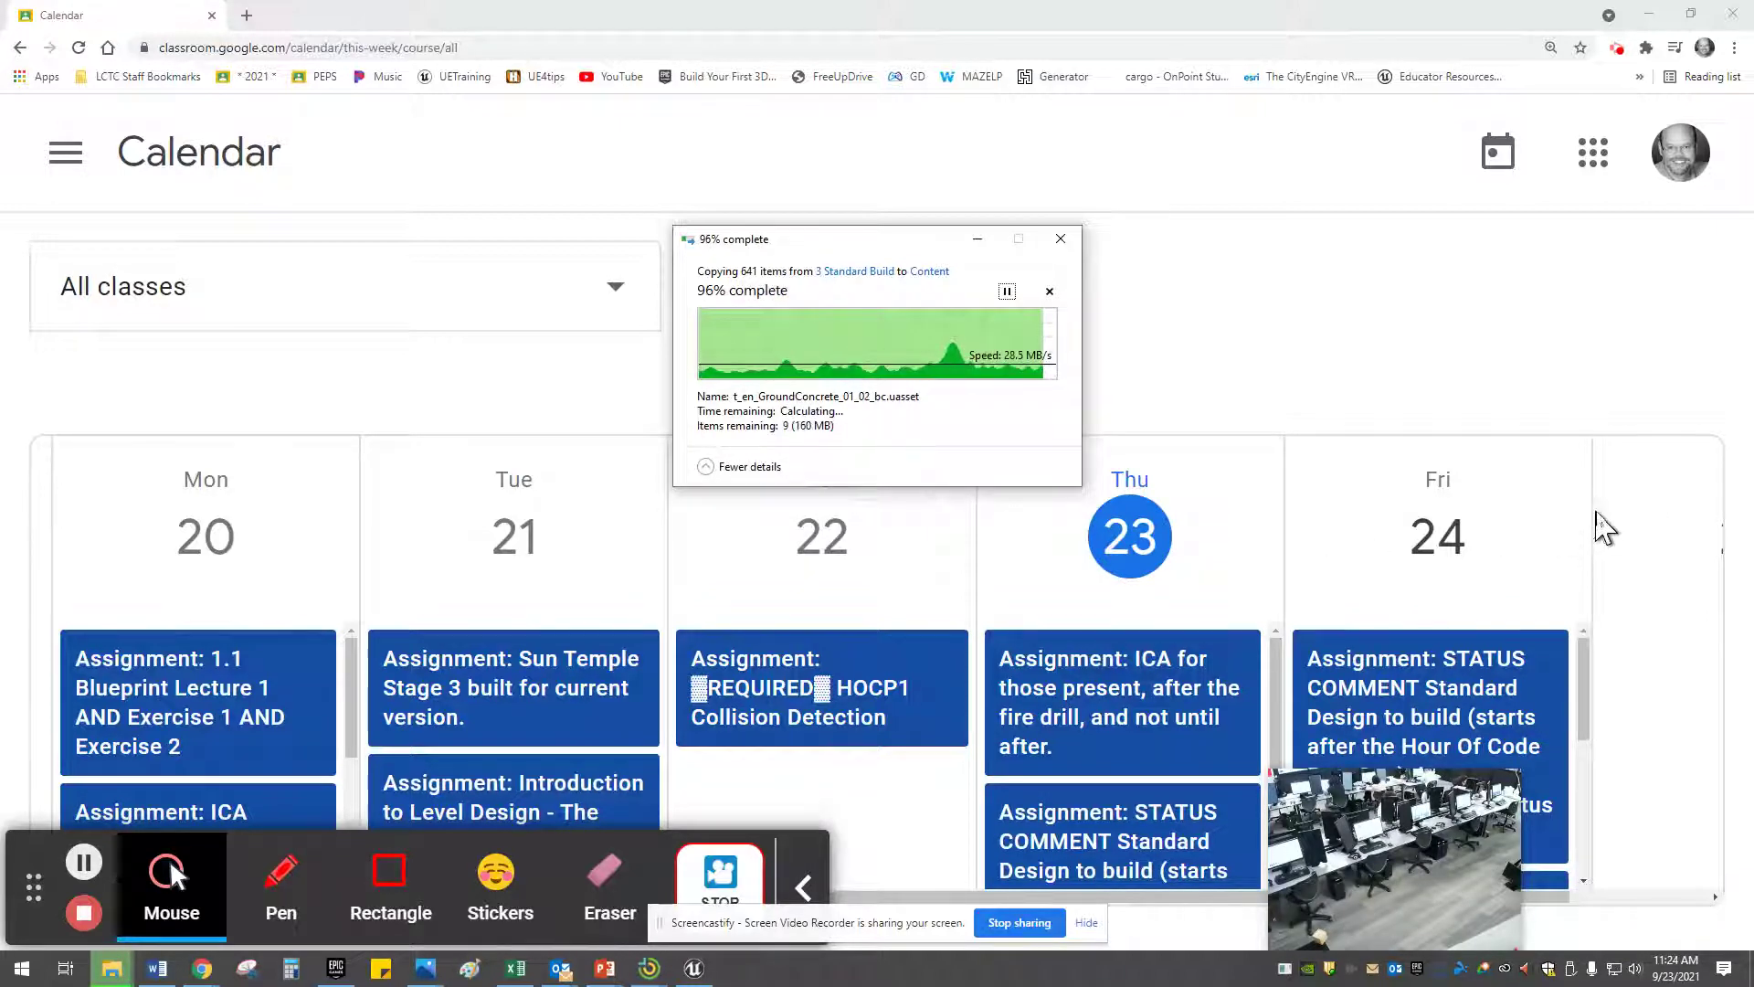
# Review Friday 24's assignments, show the calendar week of Sep 26 - Oct 2, 2021, and minimize the Content folder window
pyautogui.moveTo(1586, 681); pyautogui.dragTo(1587, 837)
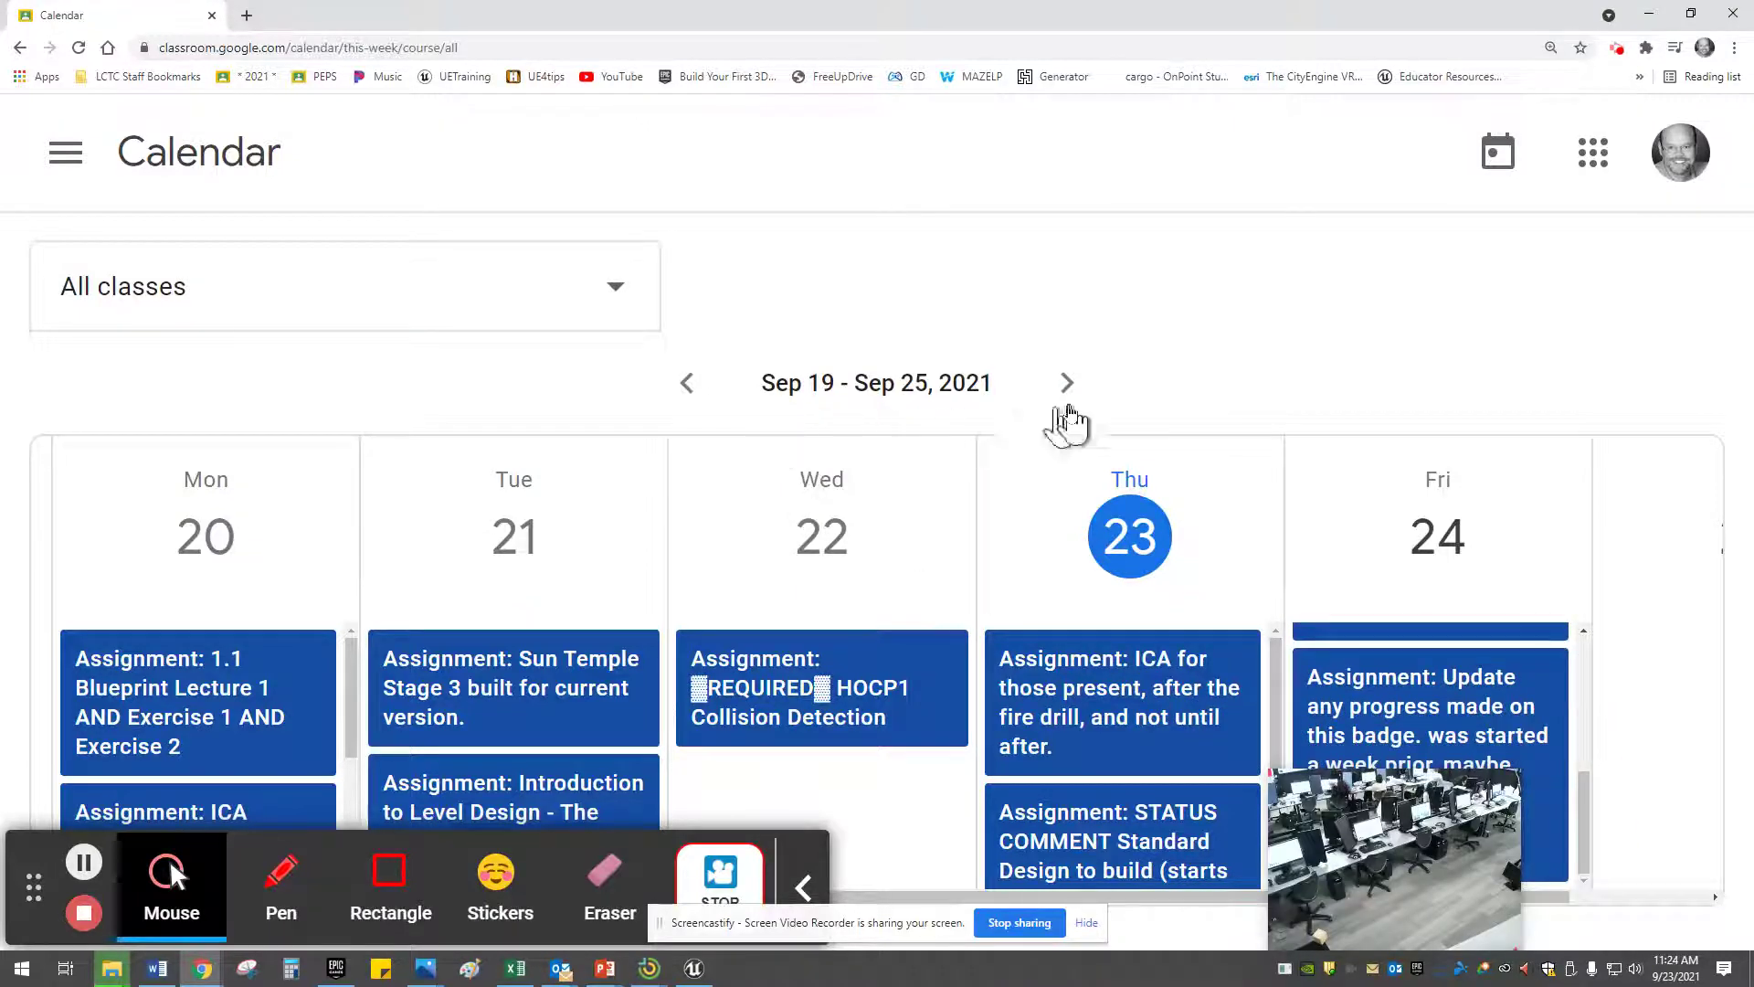
pyautogui.click(1067, 384)
pyautogui.hotkey('alt', 'Tab')
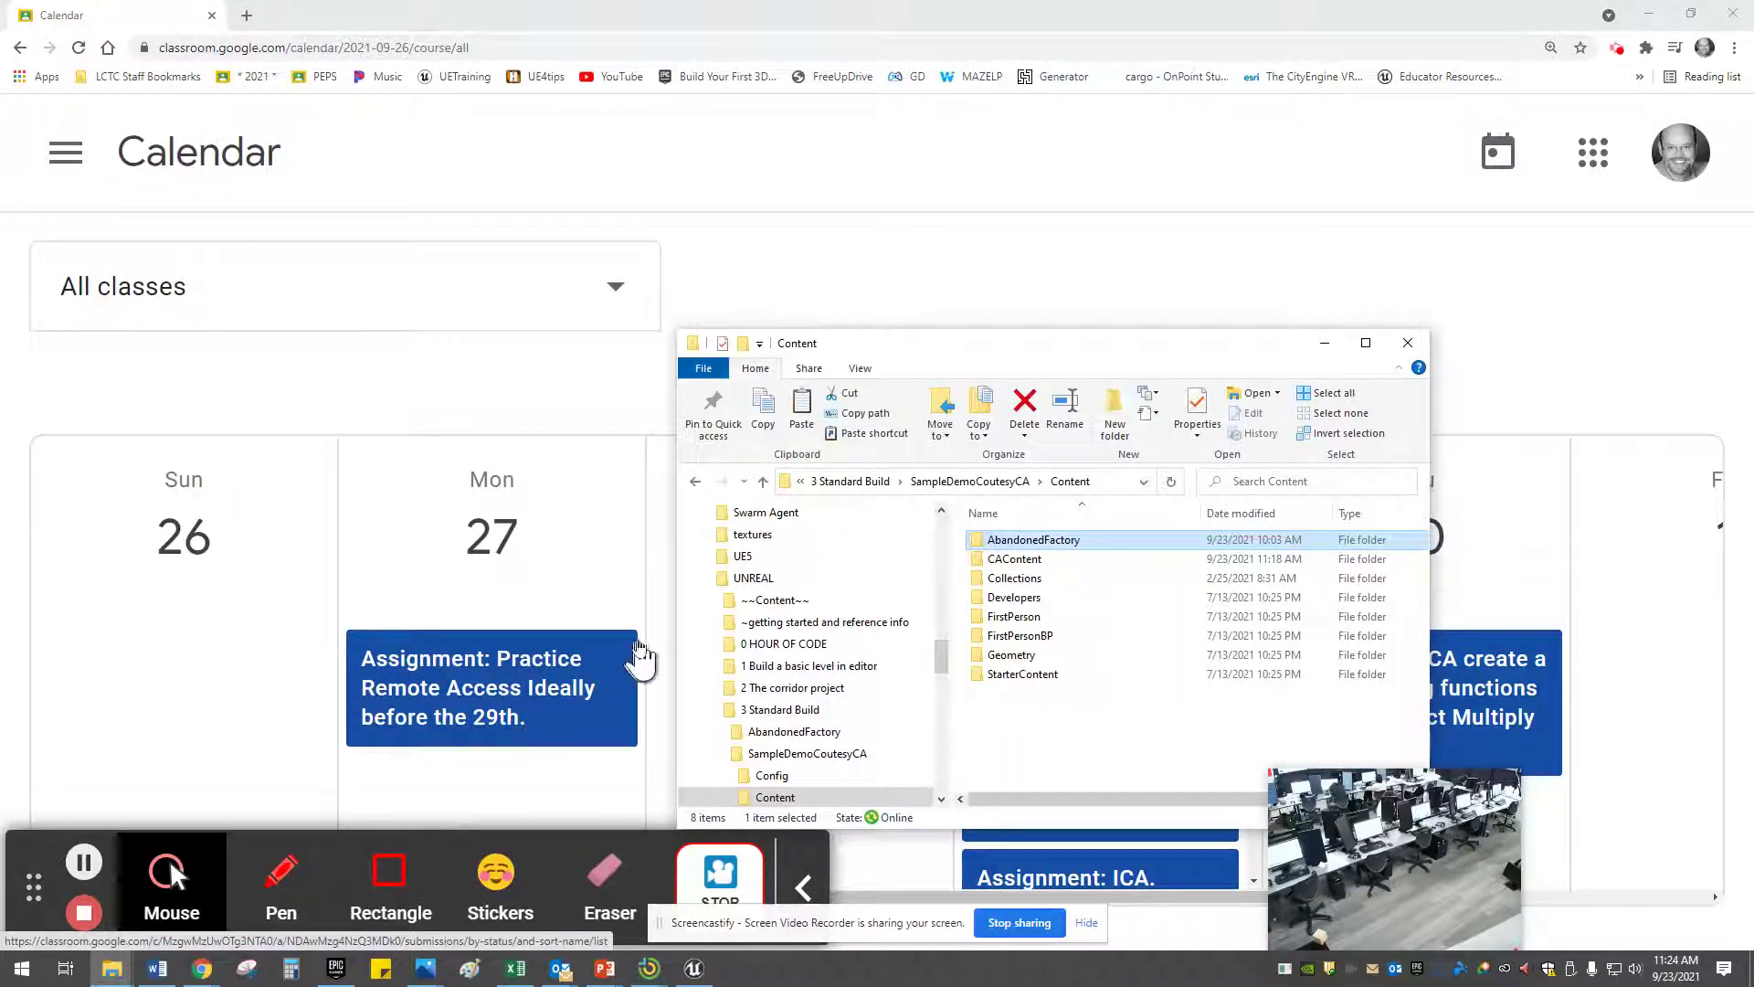
pyautogui.click(1325, 347)
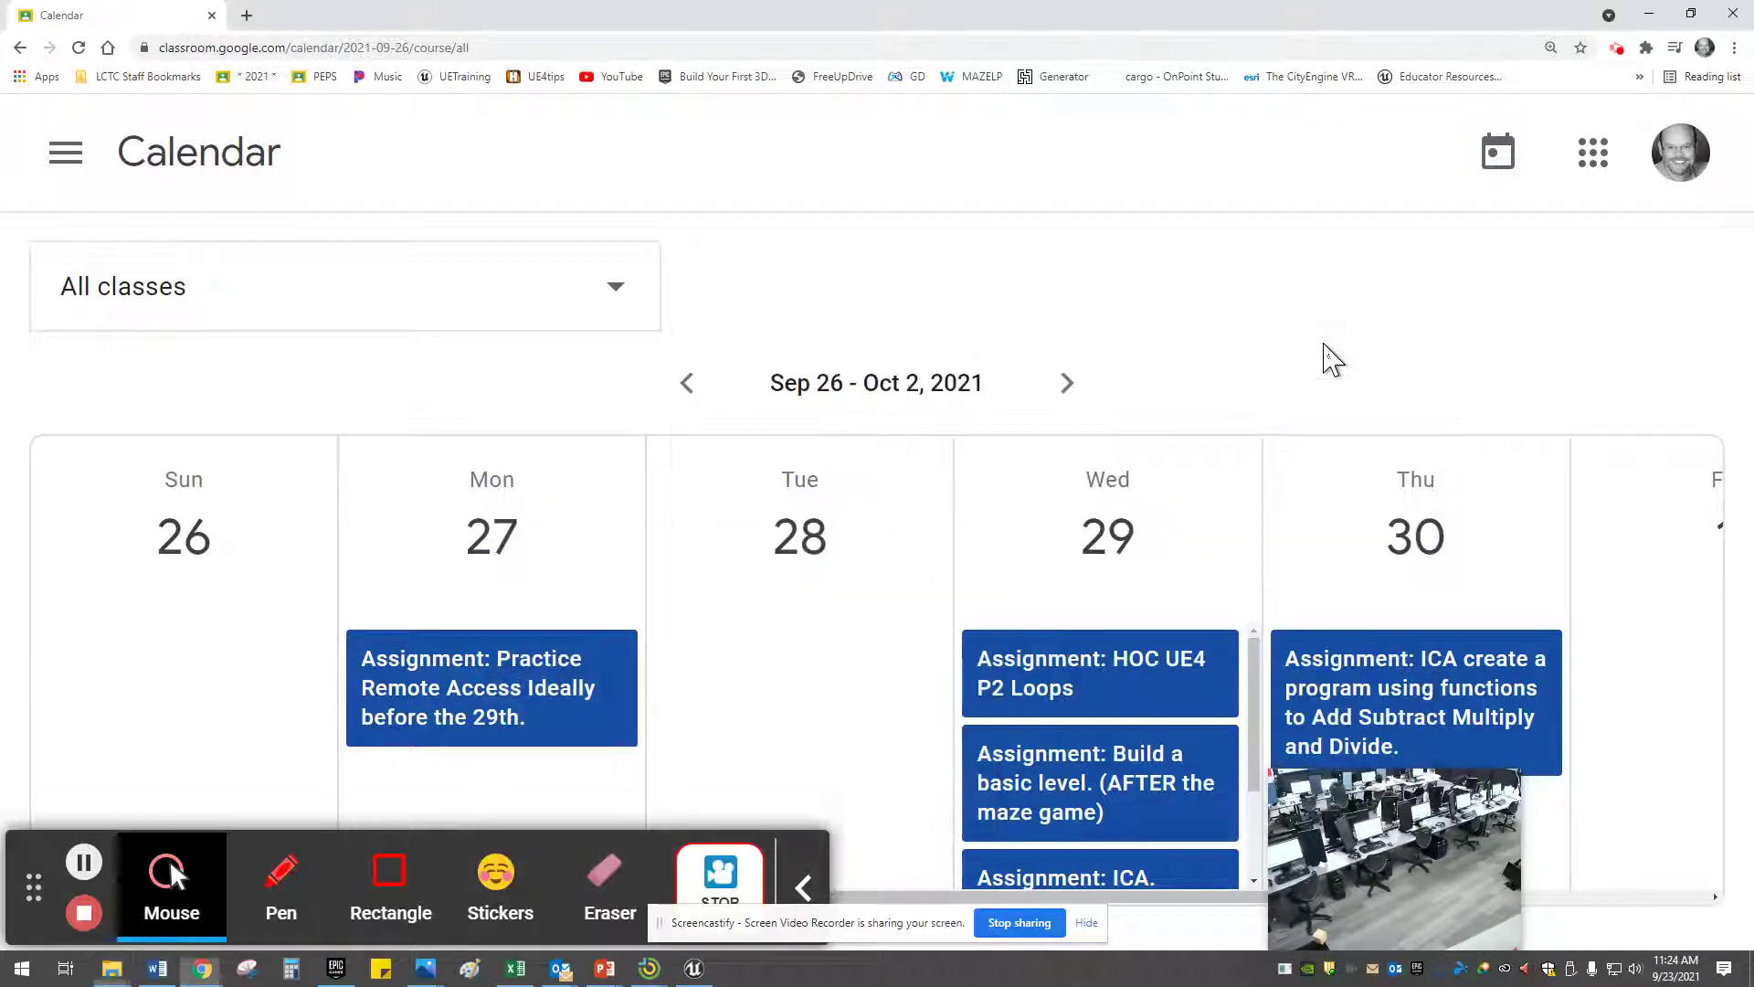